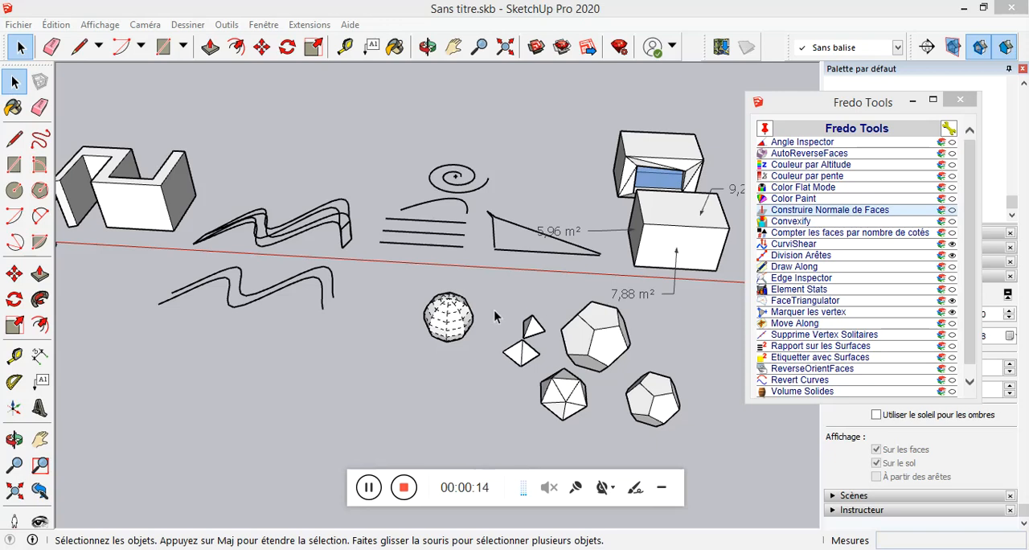
Examine the Fredo Tools list and the prepared sample objects laid out along the red axis.
left_click(259, 257)
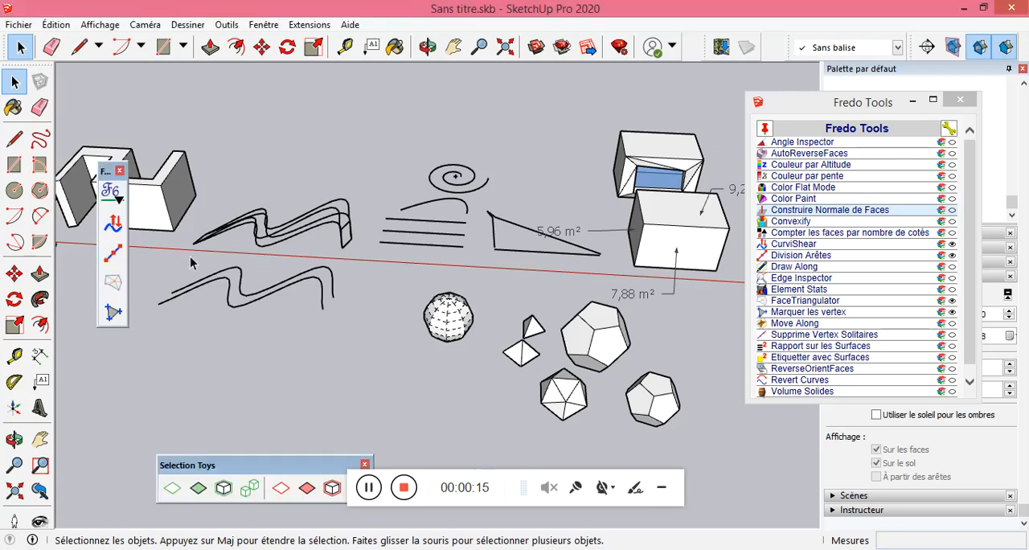
scroll(302, 299, "down", 3)
mouse_move(214, 285)
middle_mouse_down()
mouse_move(394, 260)
mouse_move(359, 278)
middle_mouse_up()
scroll(241, 299, "up", 6)
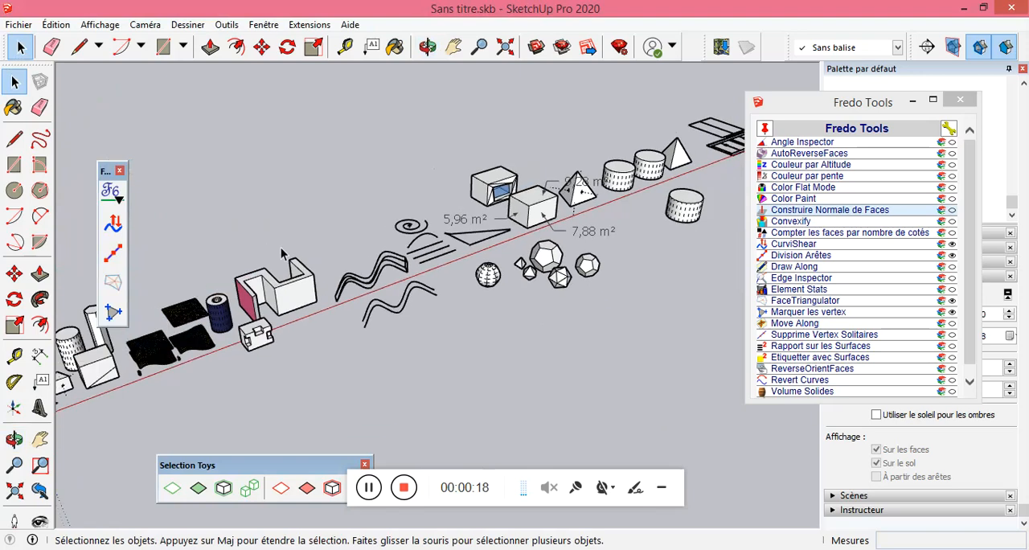
scroll(495, 217, "down", 3)
scroll(434, 273, "up", 3)
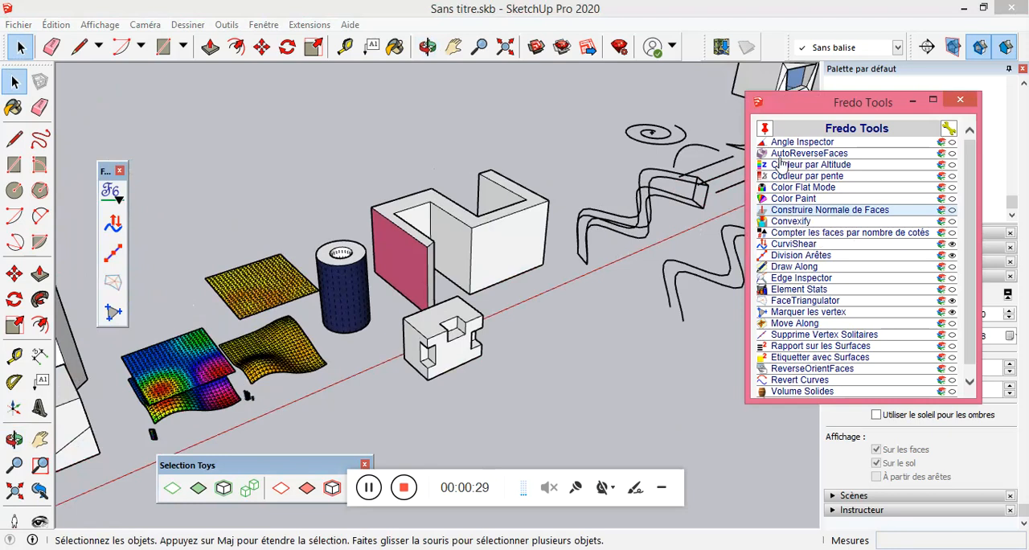
scroll(970, 259, "down", 1)
scroll(968, 254, "up", 1)
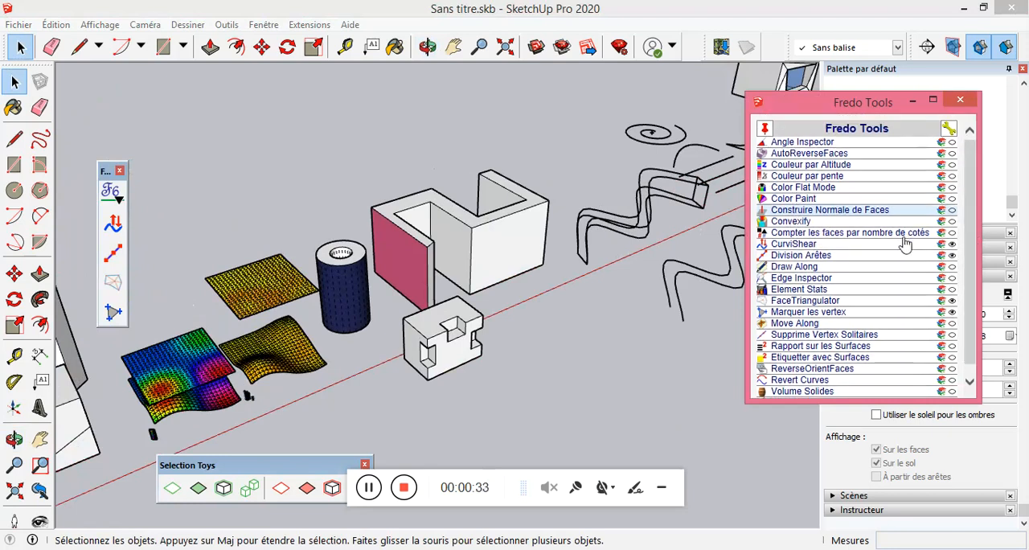
scroll(967, 240, "down", 1)
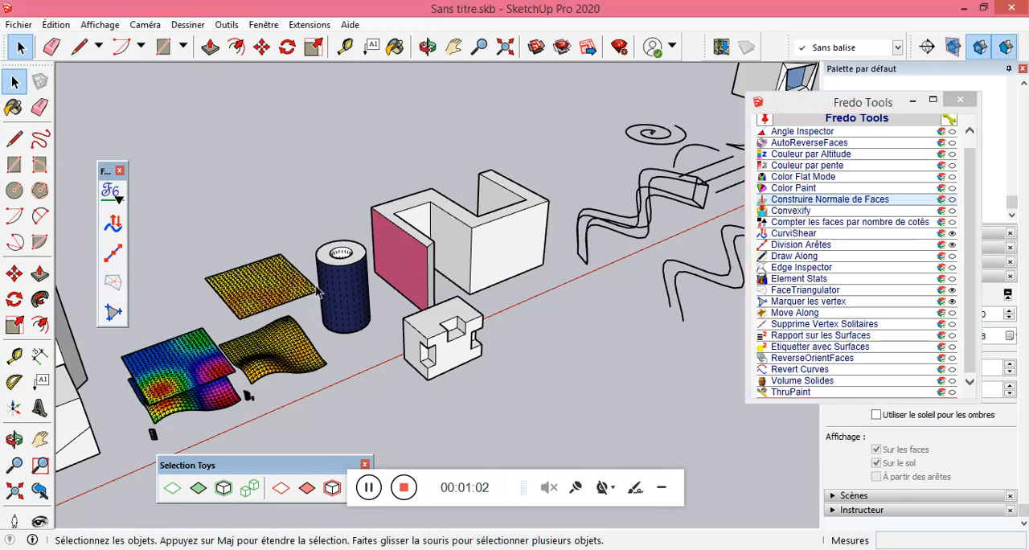
scroll(317, 293, "down", 3)
scroll(671, 247, "up", 5)
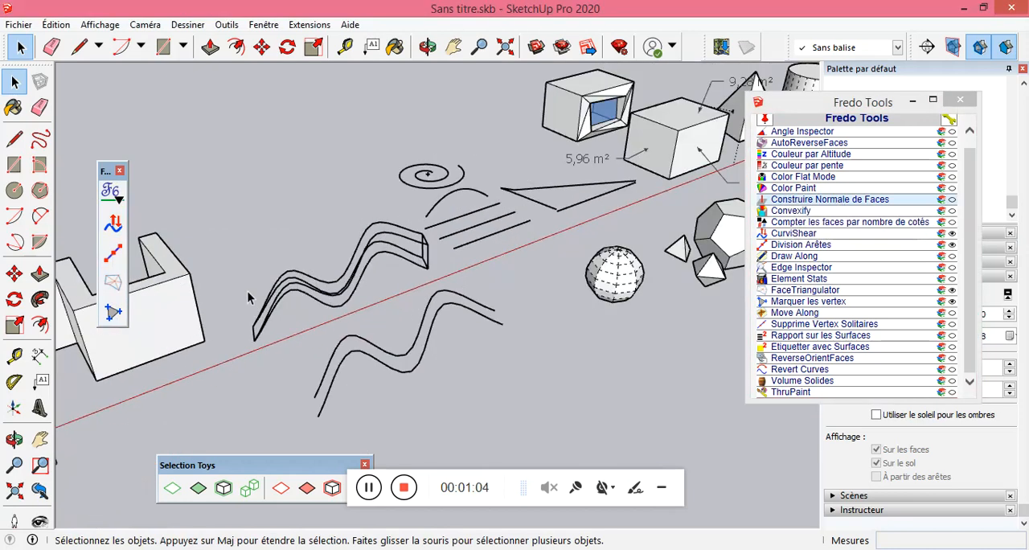
Explode the faceted sphere component and generate normals on all its faces with Construire Normale de Faces.
scroll(518, 297, "up", 3)
left_click(479, 325)
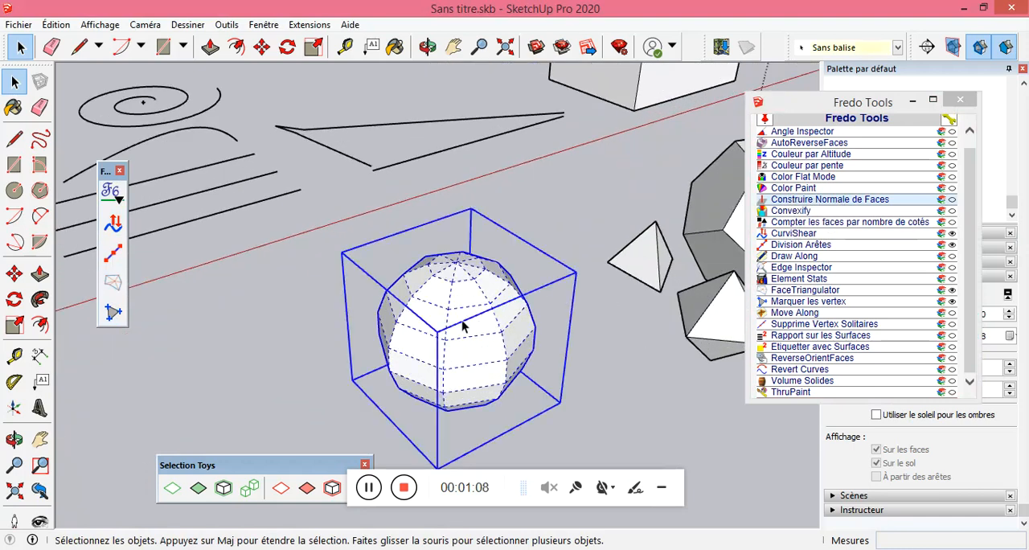
left_click(808, 201)
right_click(466, 336)
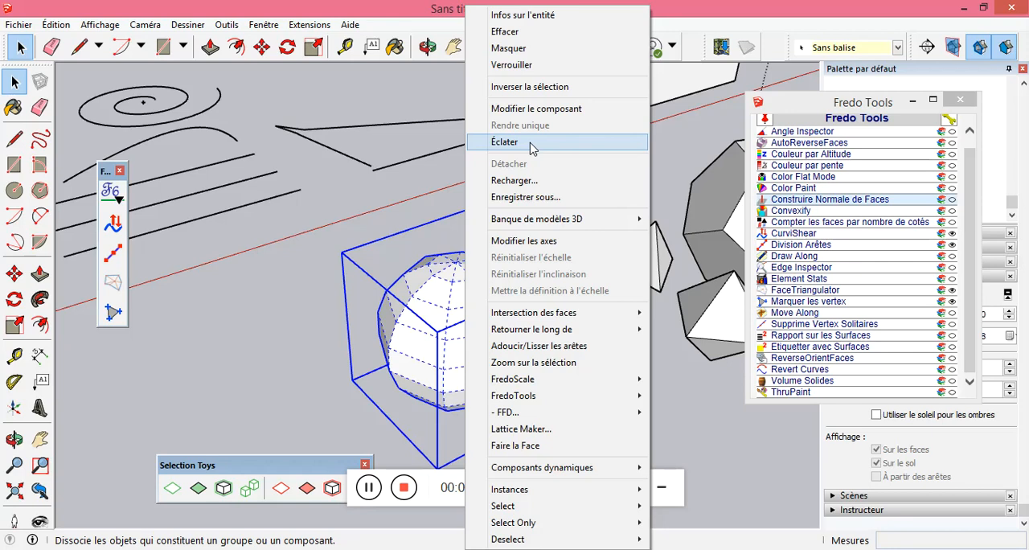
left_click(530, 144)
left_click(792, 200)
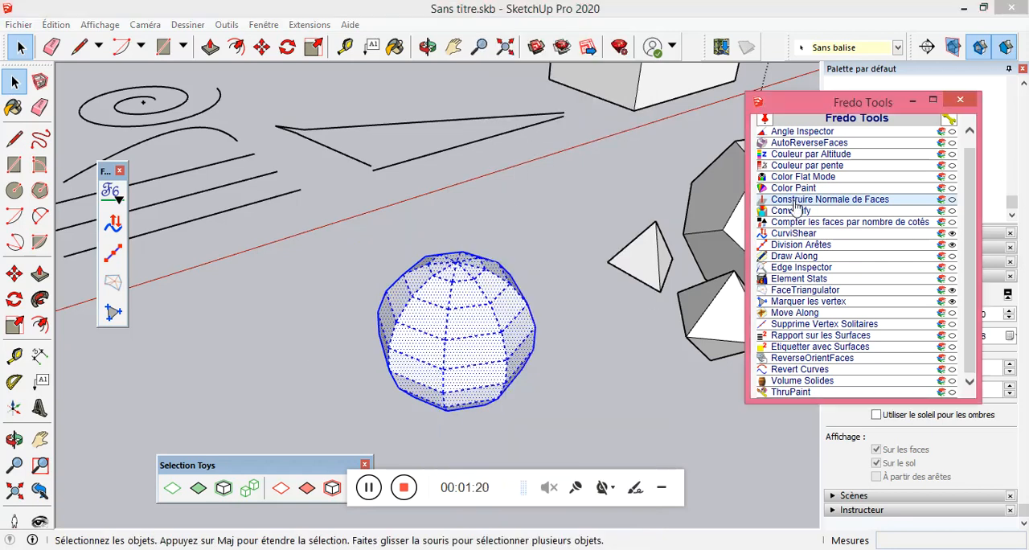
left_click(572, 336)
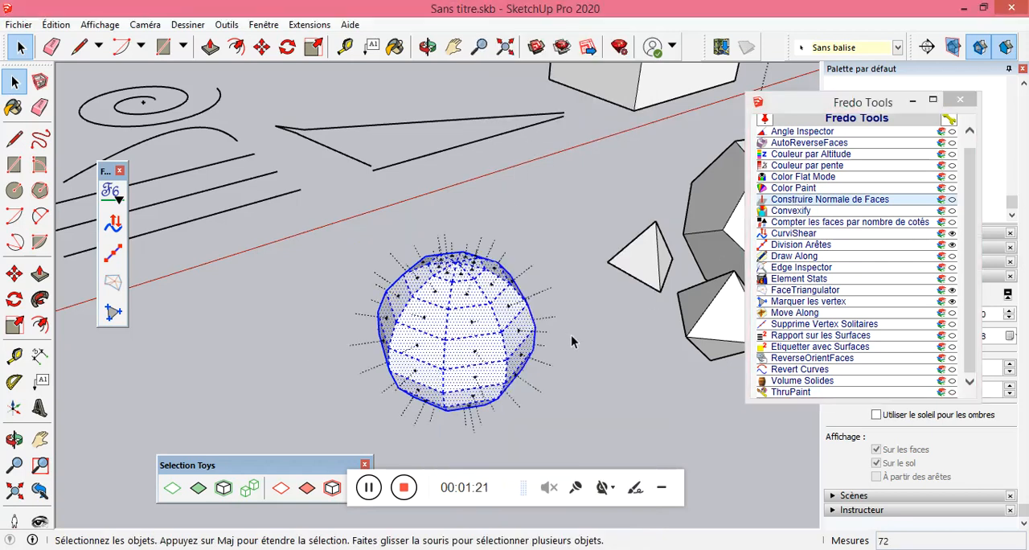
scroll(522, 330, "up", 5)
middle_click_drag(485, 337, 597, 345)
scroll(506, 330, "up", 4)
middle_click_drag(468, 324, 414, 340)
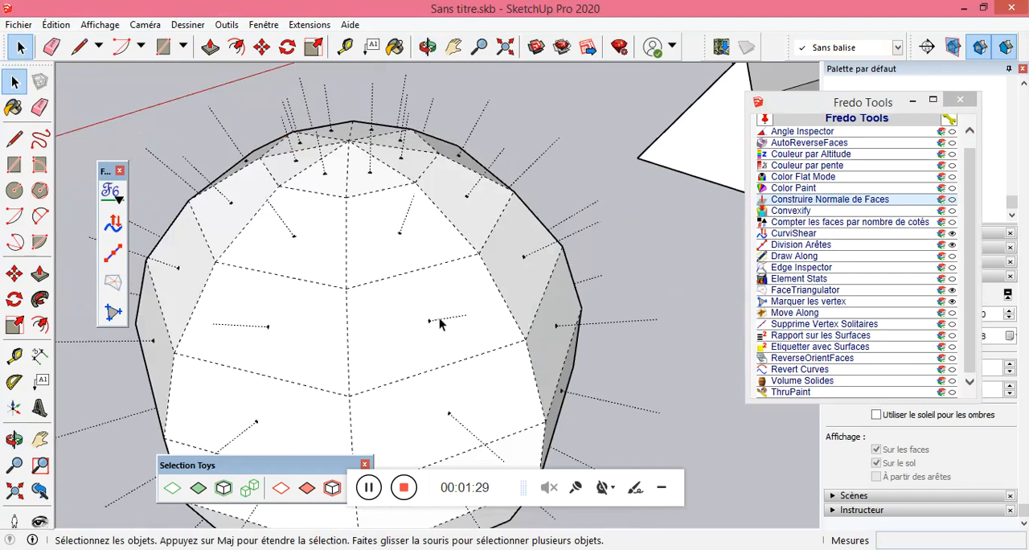
Explode the large dodecahedron component and generate its face normals with Construire Normale de Faces.
scroll(447, 315, "down", 6)
scroll(447, 315, "down", 3)
scroll(613, 220, "up", 3)
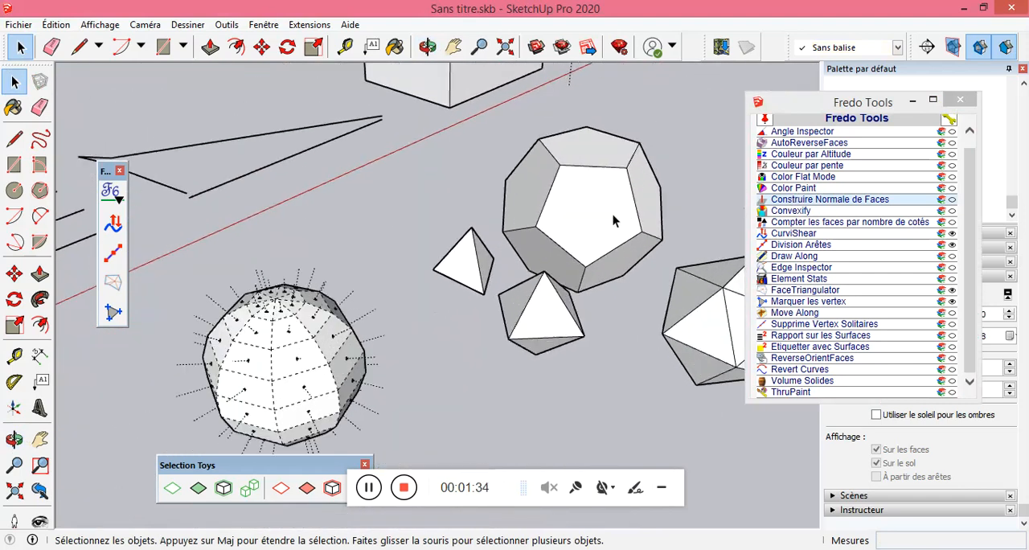
scroll(613, 219, "up", 2)
left_click(596, 211)
right_click(596, 211)
mouse_move(679, 312)
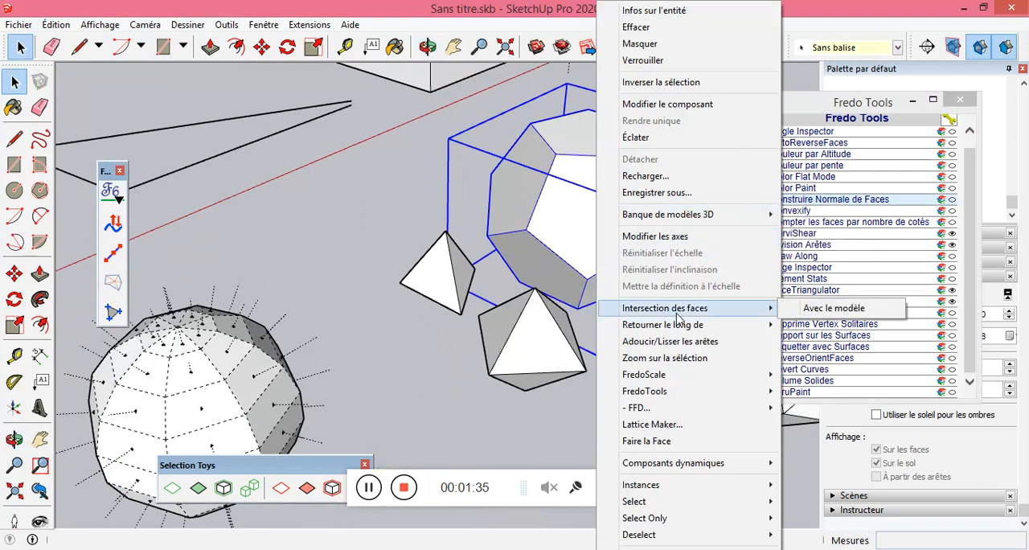
left_click(643, 138)
left_click(812, 200)
middle_click_drag(538, 223, 523, 176)
Draw edges from the outer end of one dodecahedron face normal to three corners of that face, and undo them.
key("l")
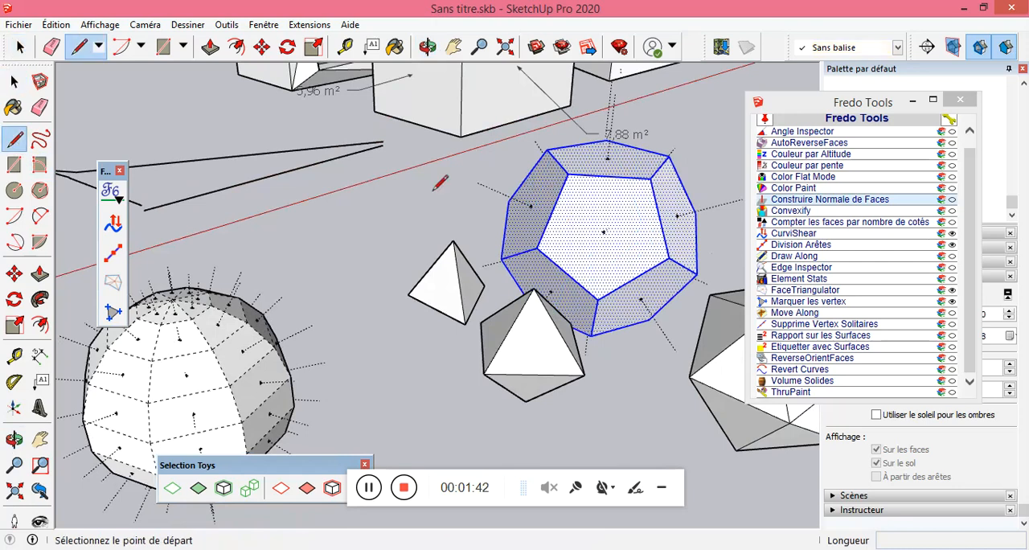
scroll(555, 217, "down", 3)
scroll(593, 251, "up", 2)
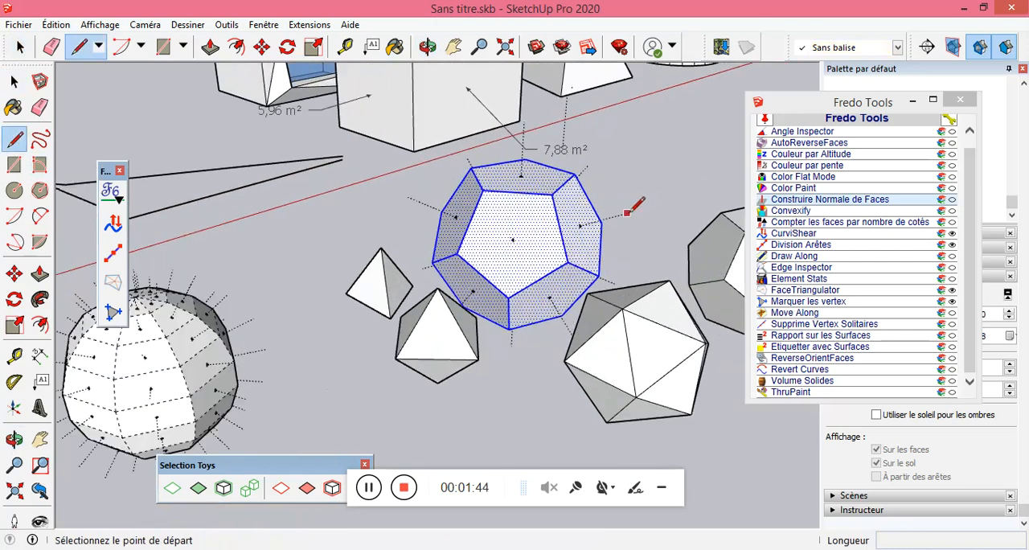
scroll(629, 211, "up", 3)
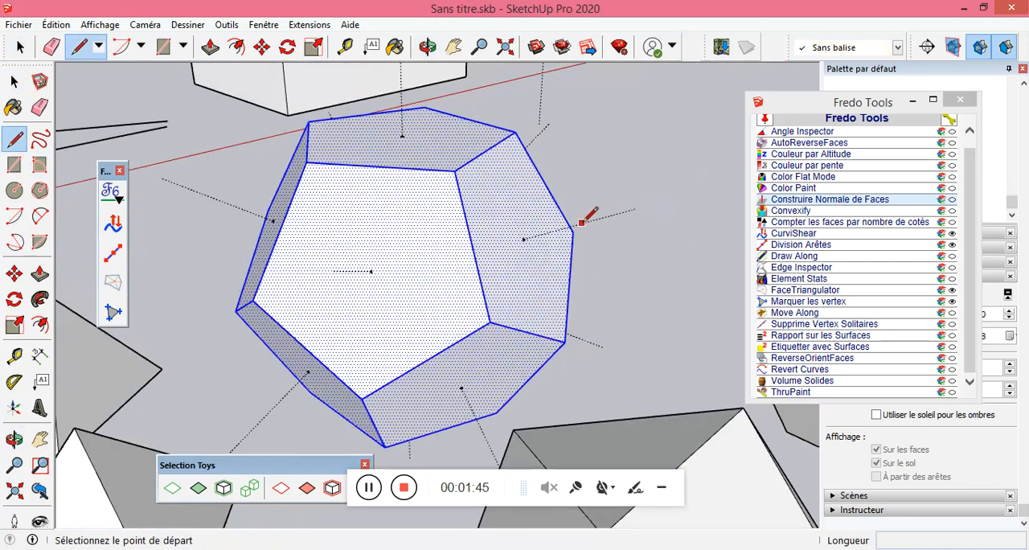
left_click(635, 211)
left_click(566, 339)
key("Escape")
left_click(489, 321)
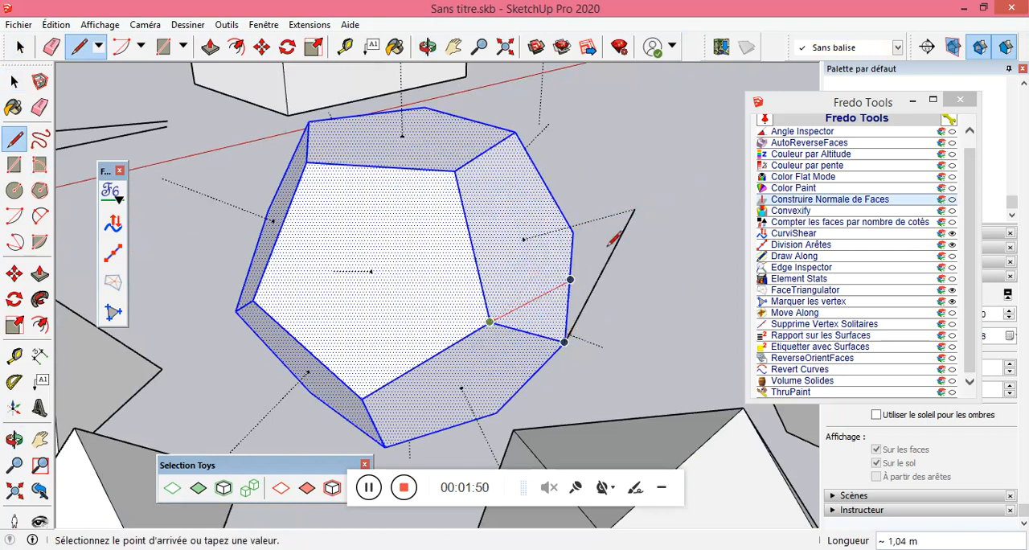
left_click(634, 209)
left_click(635, 209)
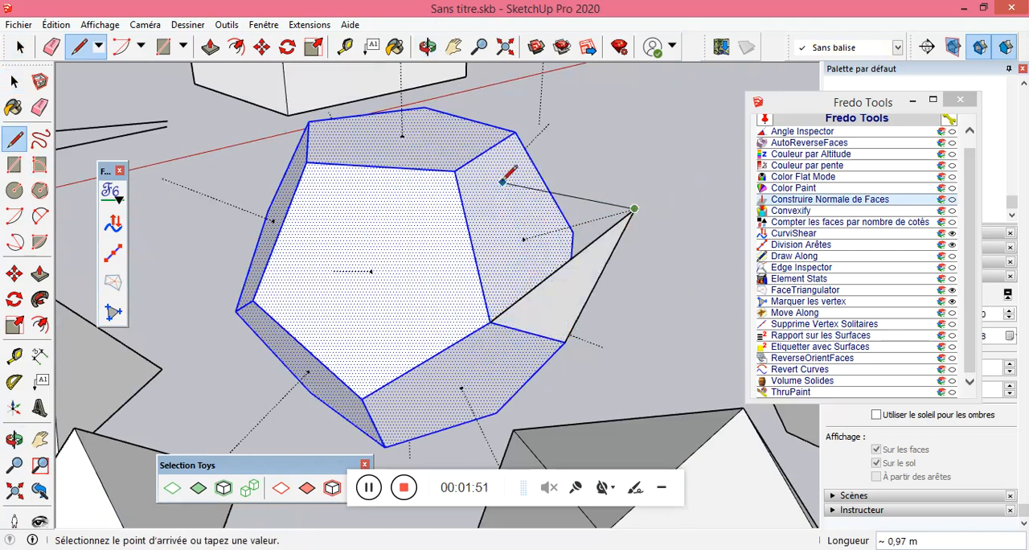
left_click(455, 171)
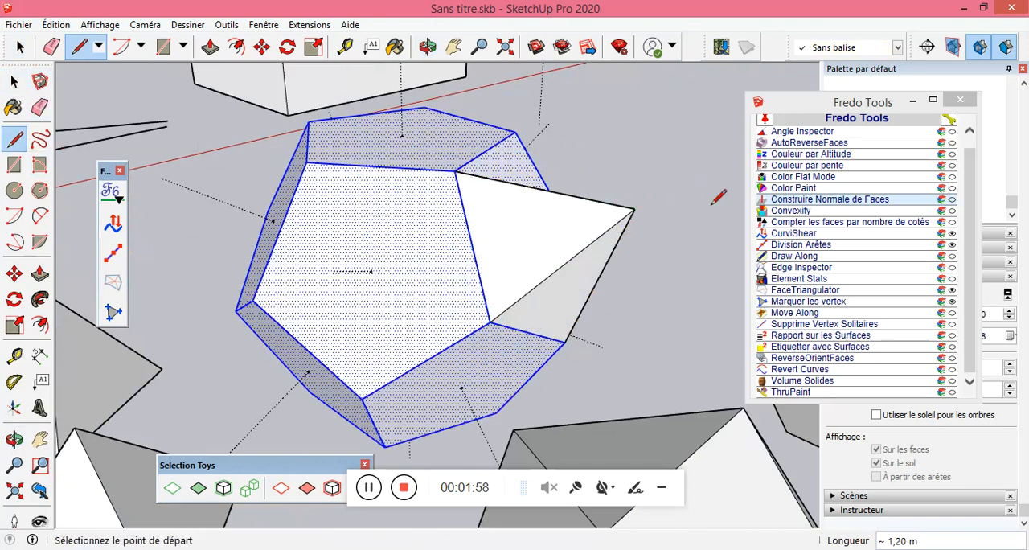
key("ctrl+z")
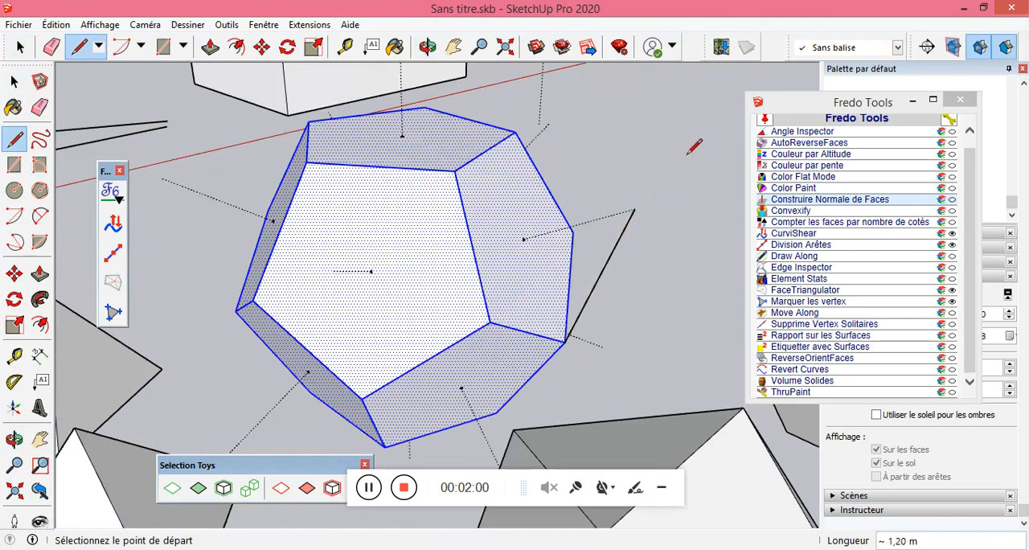
Run Convexify on the whole hollow blue cylinder, replacing the original shape, with 0° concavity tolerance and no calculation animation.
scroll(642, 193, "down", 8)
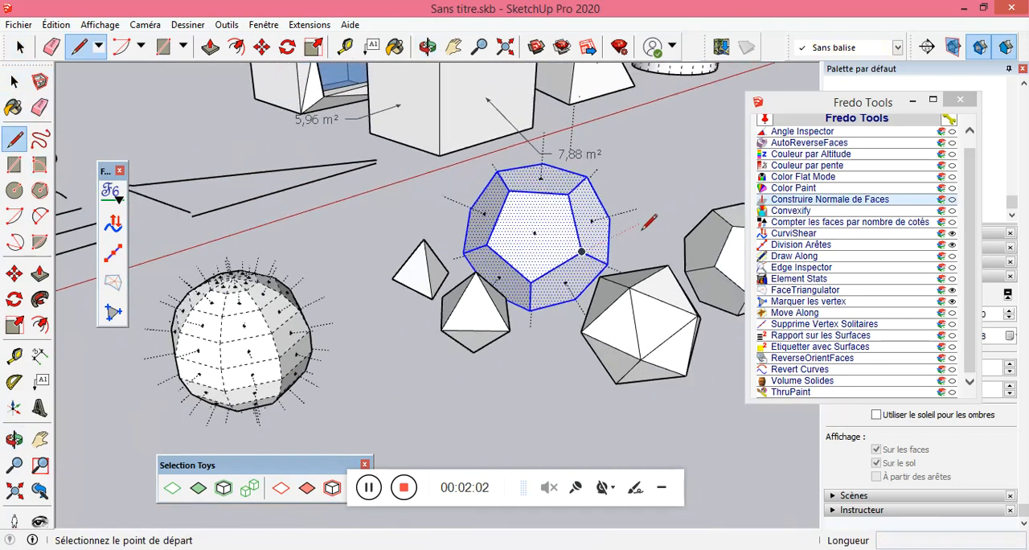
scroll(357, 274, "down", 4)
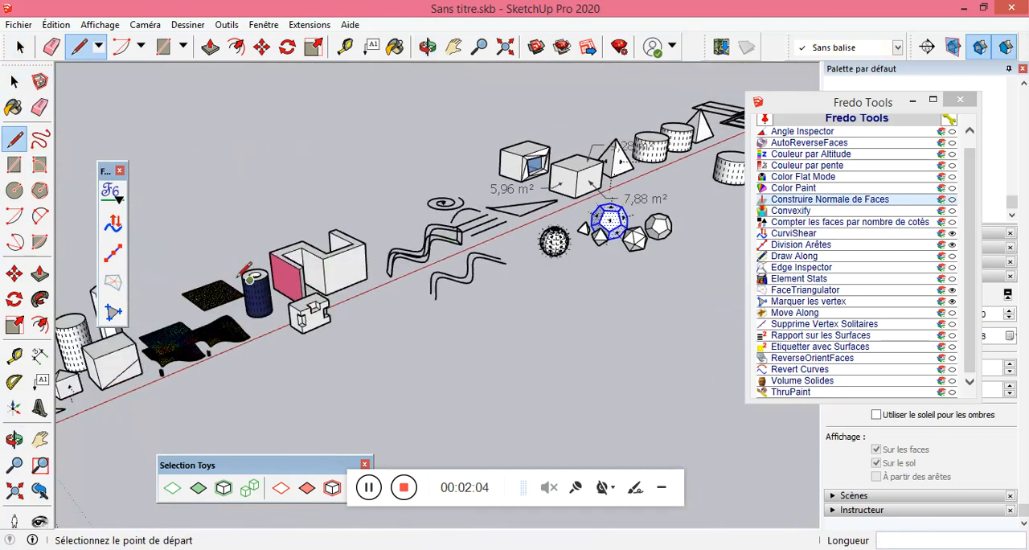
scroll(237, 278, "up", 6)
middle_click_drag(278, 200, 278, 247)
scroll(267, 271, "up", 1)
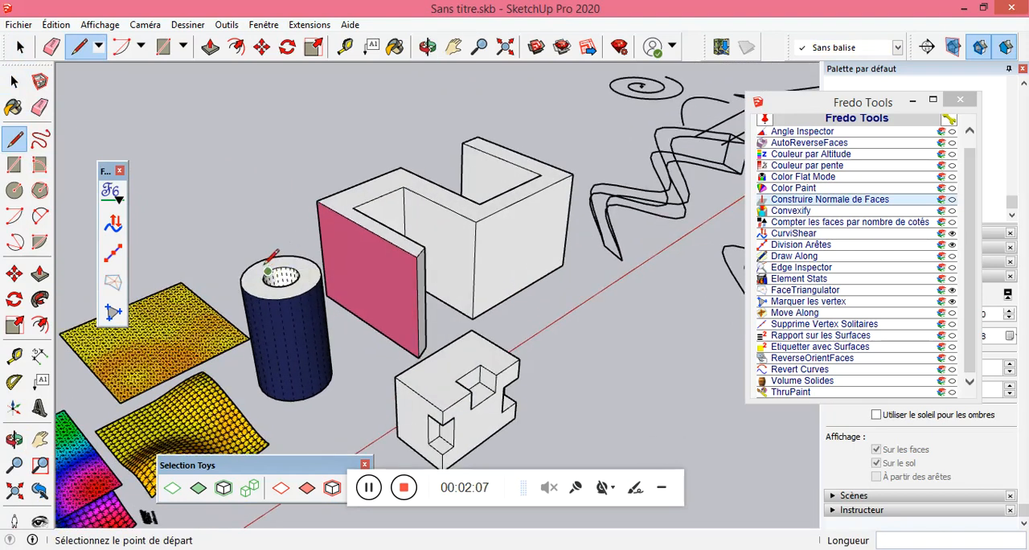
left_click(14, 81)
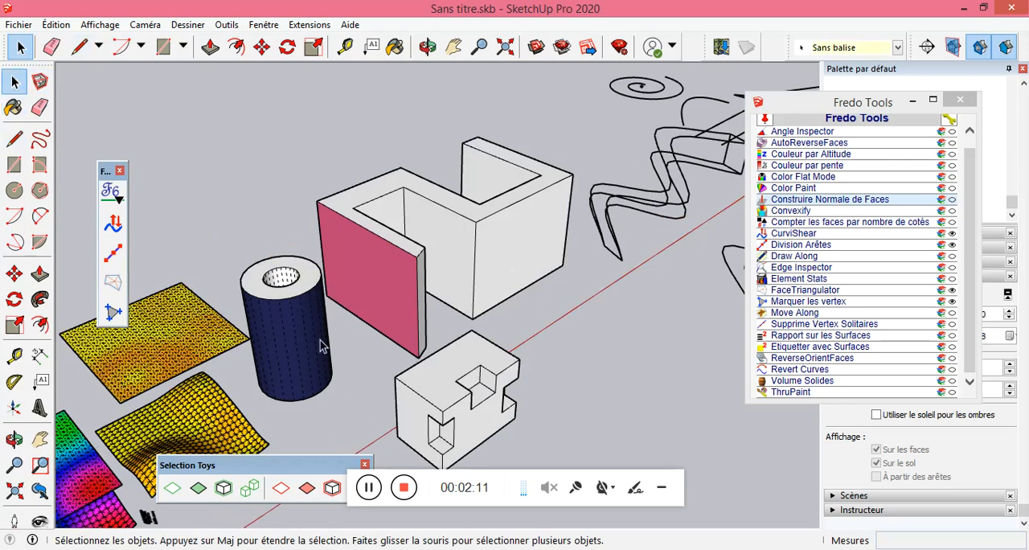
scroll(298, 287, "up", 2)
left_click(308, 289)
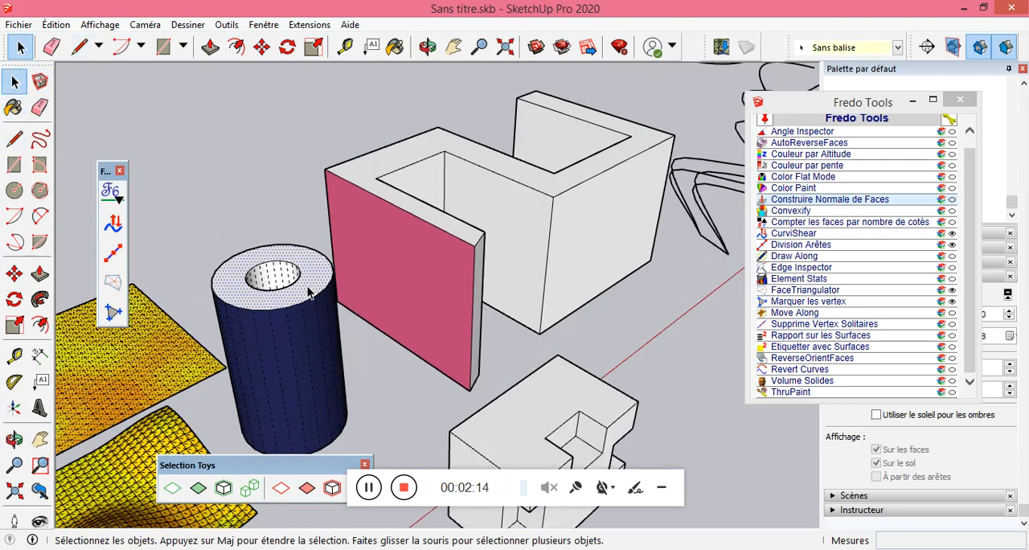
triple_click(308, 291)
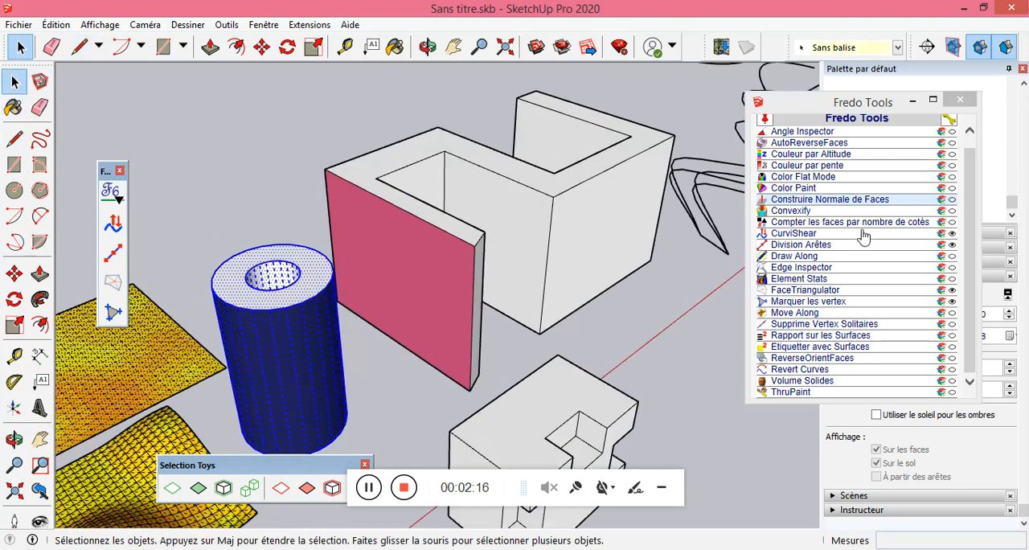
left_click(791, 212)
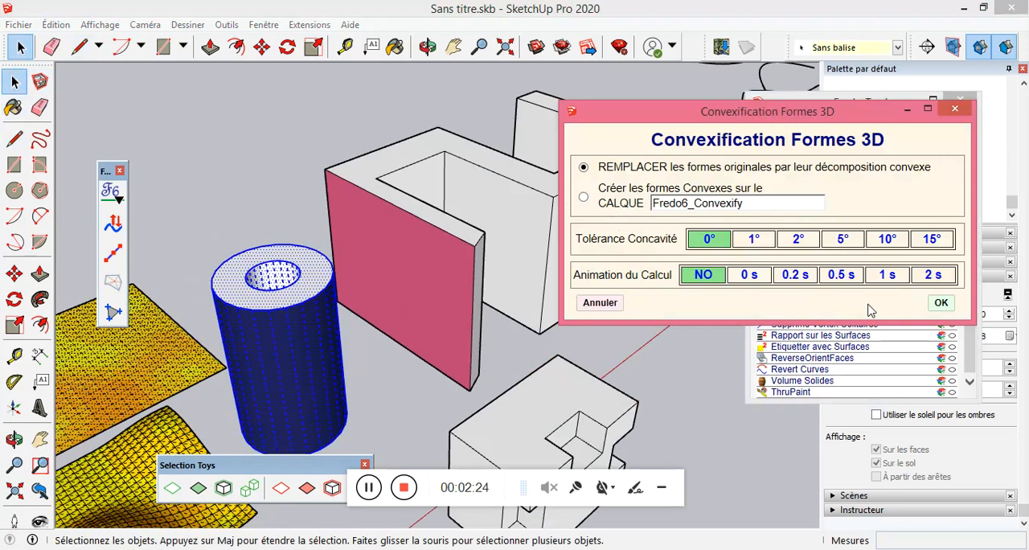
left_click(940, 304)
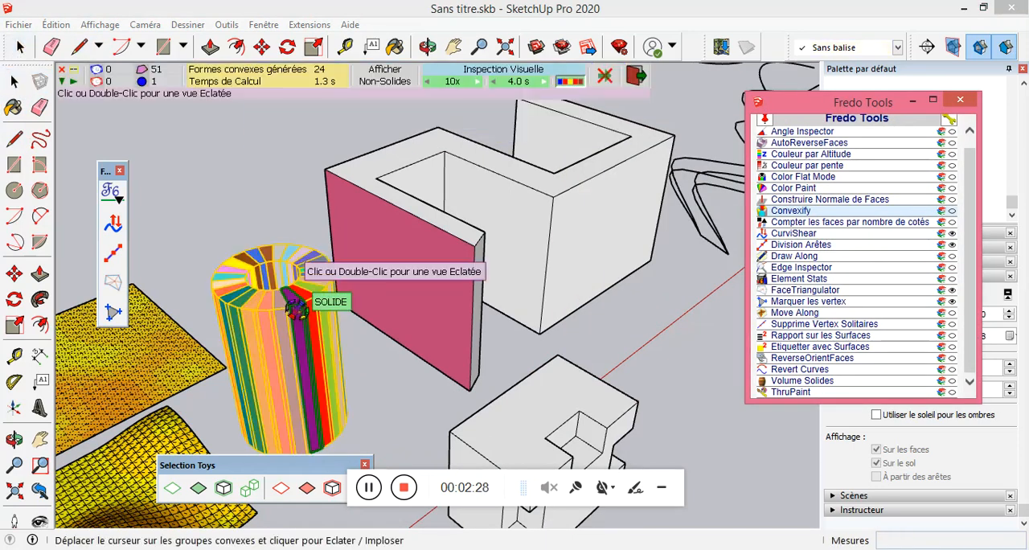
Preview the exploded view of the cylinder's convex pieces and exit Convexify to inspect the decomposed cylinder.
left_click(283, 287)
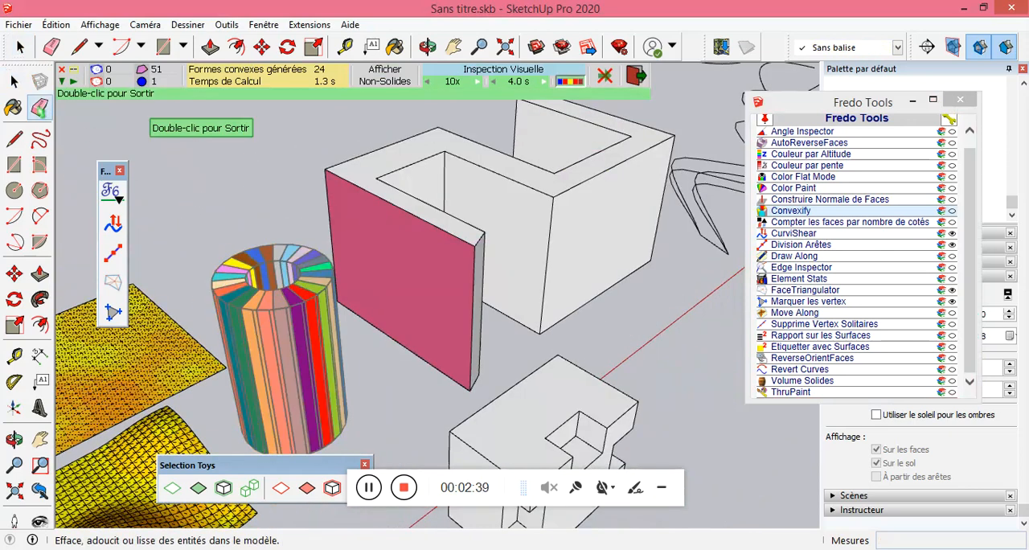
left_click(12, 83)
scroll(254, 249, "down", 3)
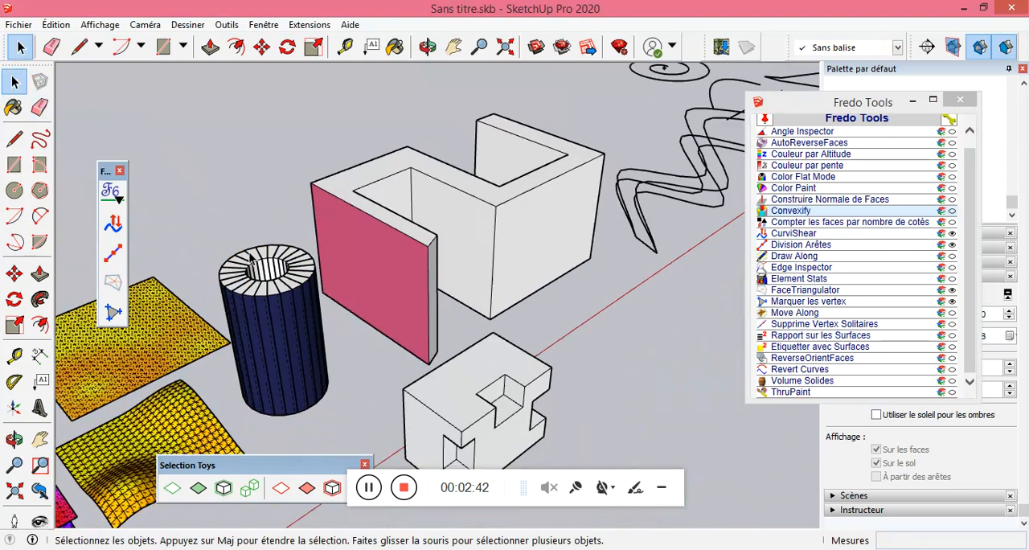
scroll(499, 219, "up", 6)
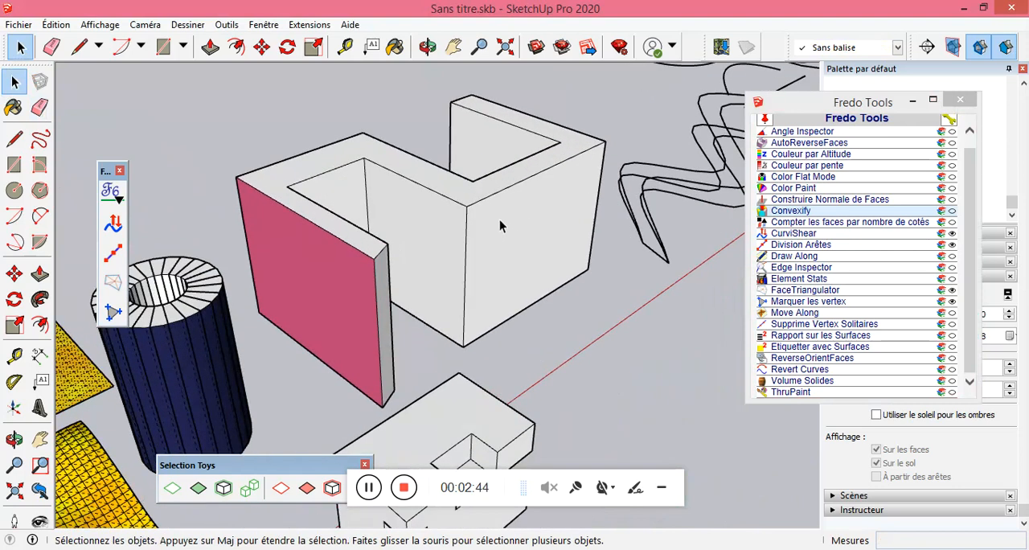
Run Convexify on the whole folded wall solid with the pink face, replacing the original shape, with 0° concavity tolerance and no calculation animation.
middle_click_drag(261, 305, 264, 236)
scroll(248, 292, "down", 5)
middle_click_drag(458, 239, 531, 225)
left_click(529, 229)
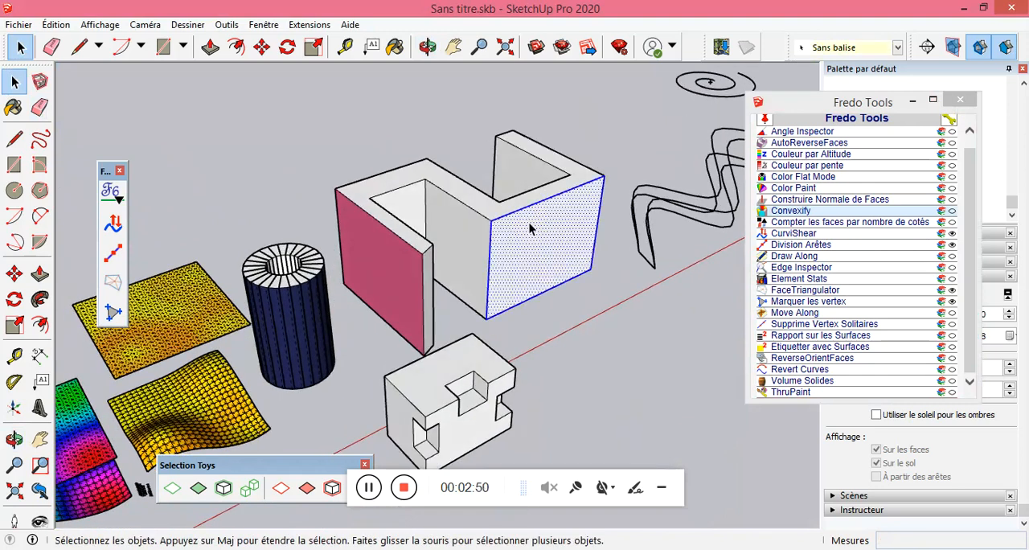
triple_click(529, 228)
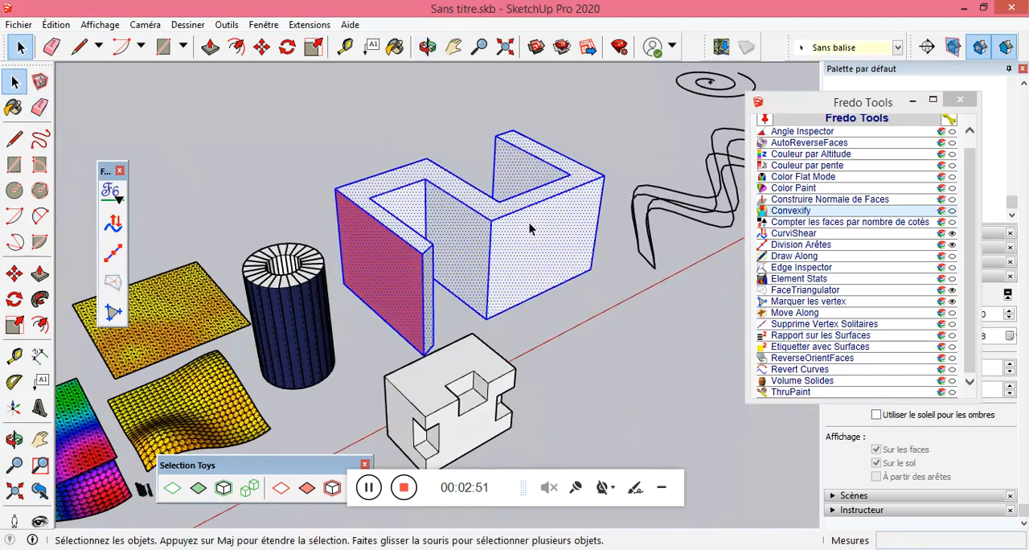
left_click(796, 213)
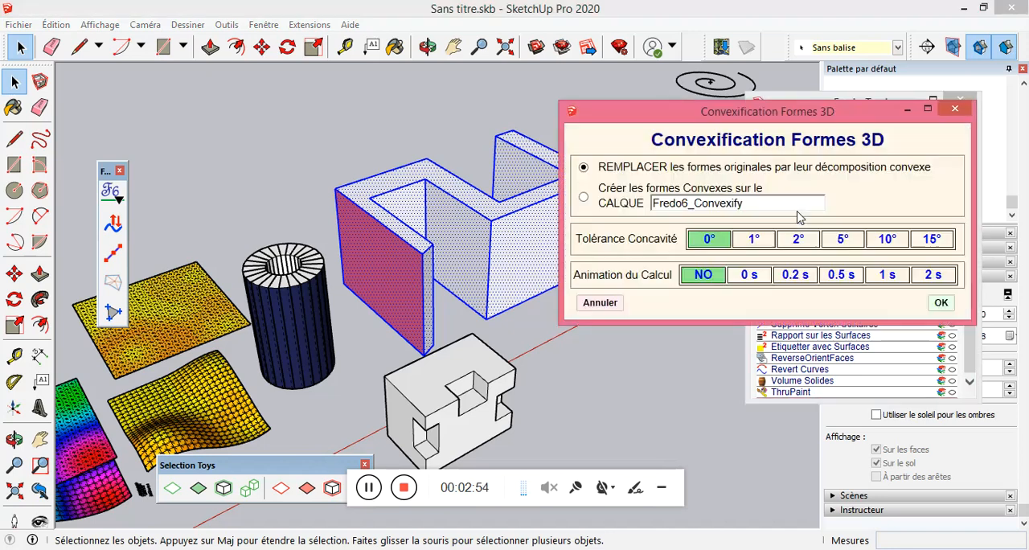
left_click(939, 302)
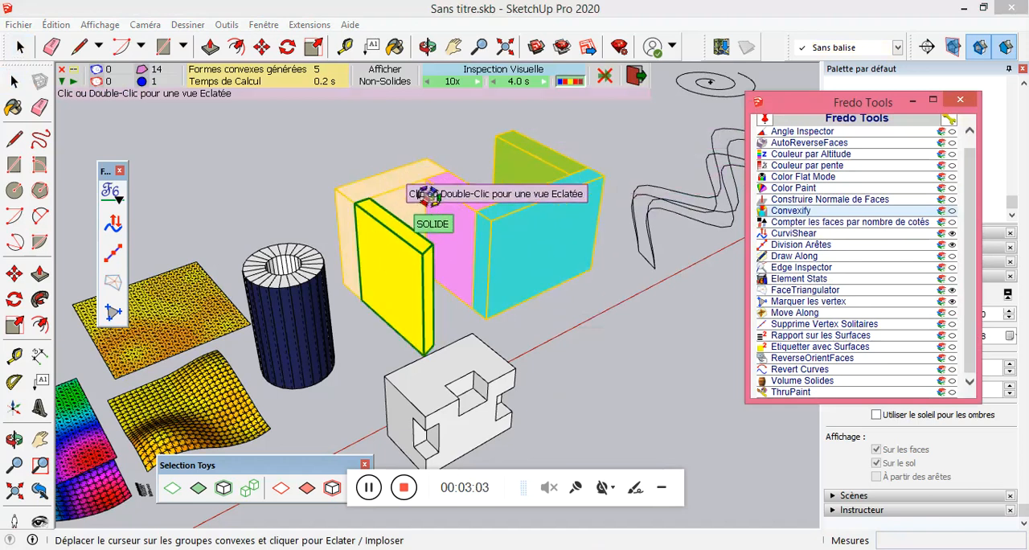
Preview the exploded view of the wall's convex pieces, exit Convexify and undo the decomposition.
left_click(464, 223)
left_click(398, 267)
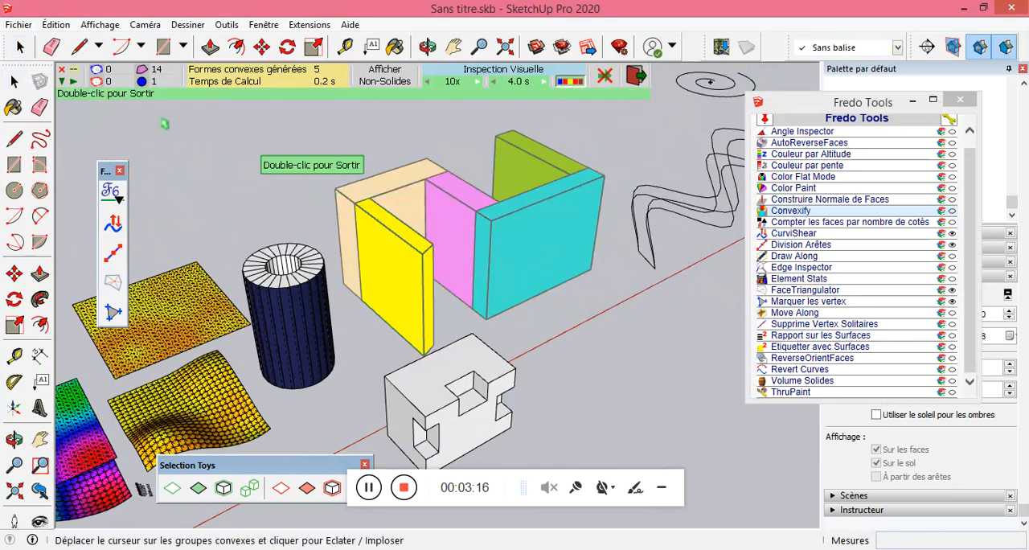
left_click(15, 82)
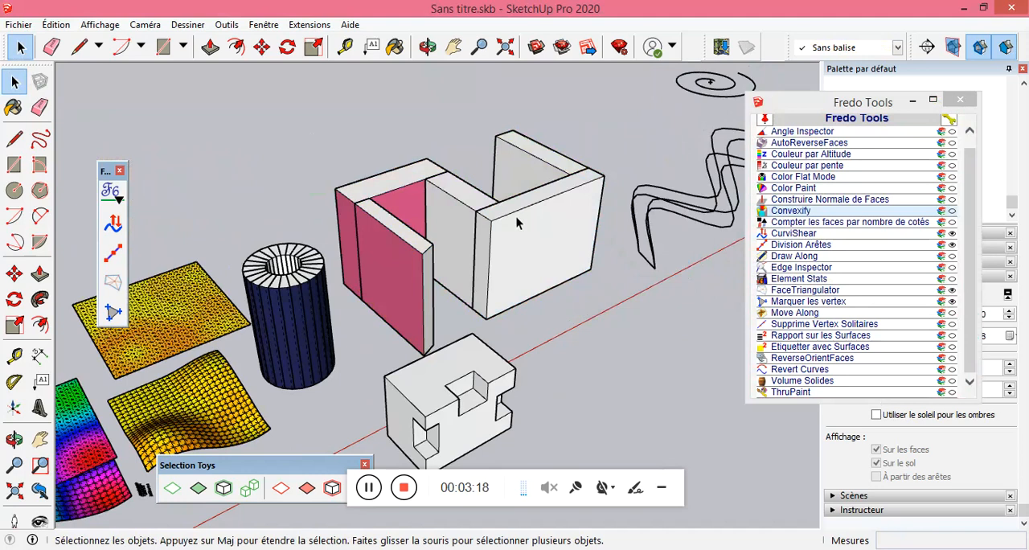
key("ctrl+z")
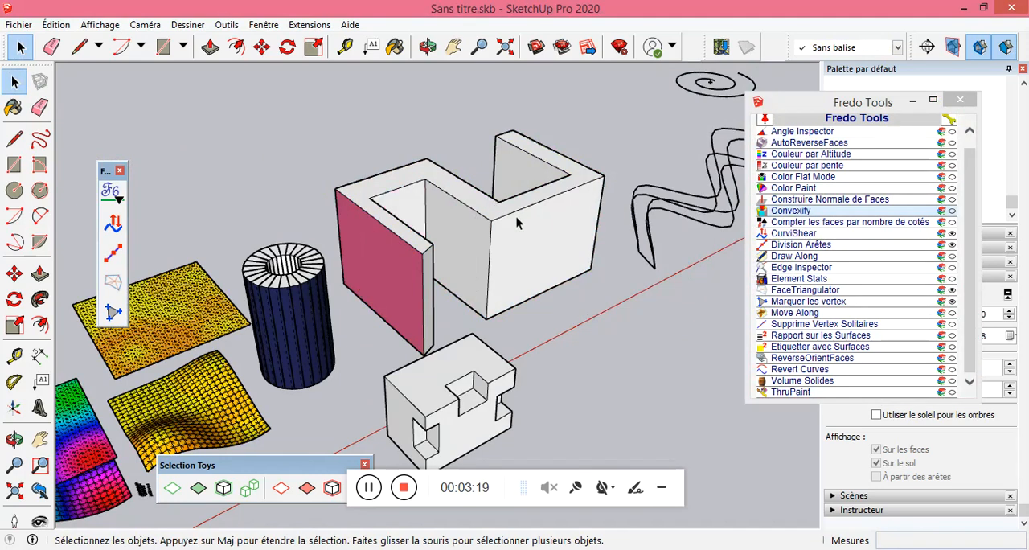
left_click(794, 212)
left_click(902, 287)
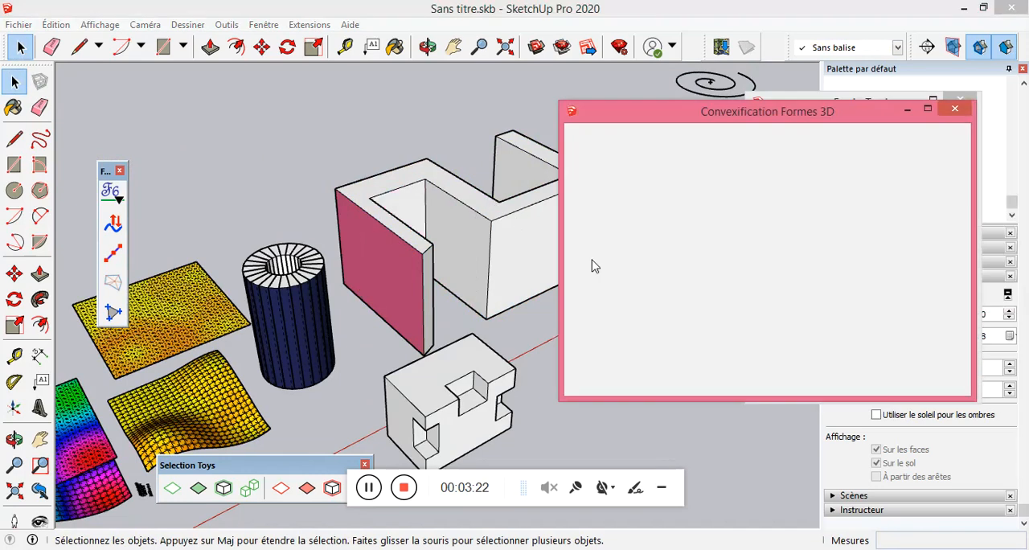
left_click(956, 110)
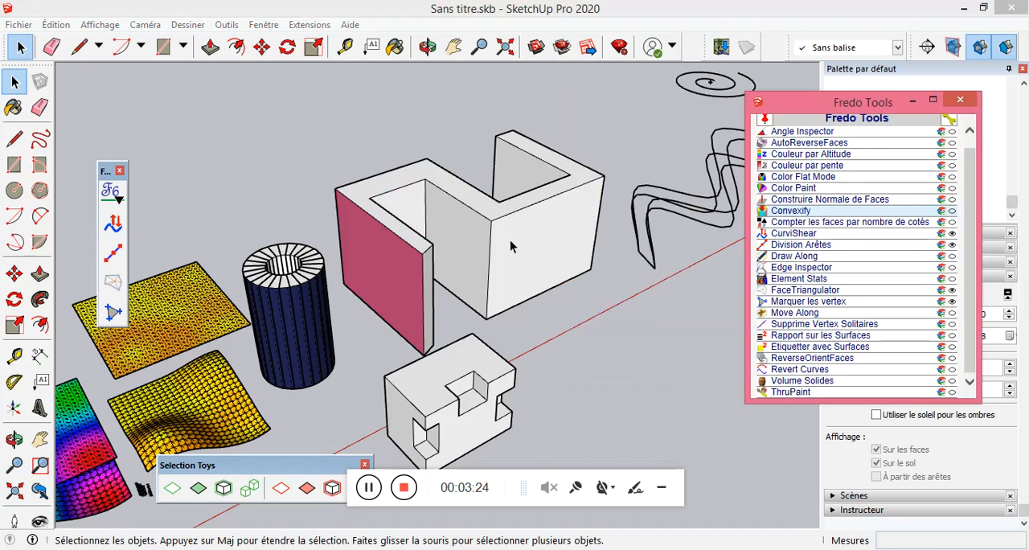
Decompose the whole folded wall solid again with Convexify, replacing the original at 0° concavity tolerance without animation, and exit the tool.
left_click(510, 246)
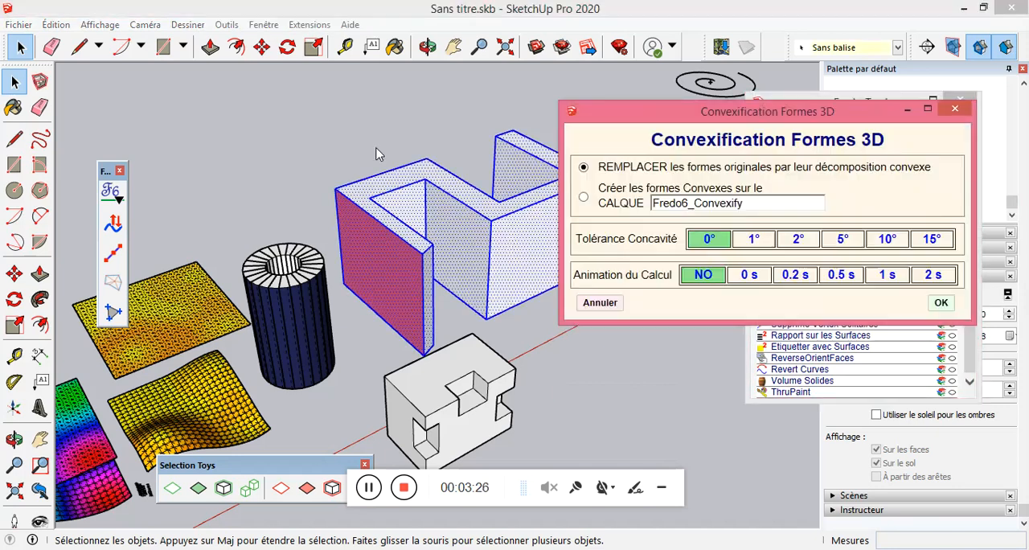
left_click(940, 303)
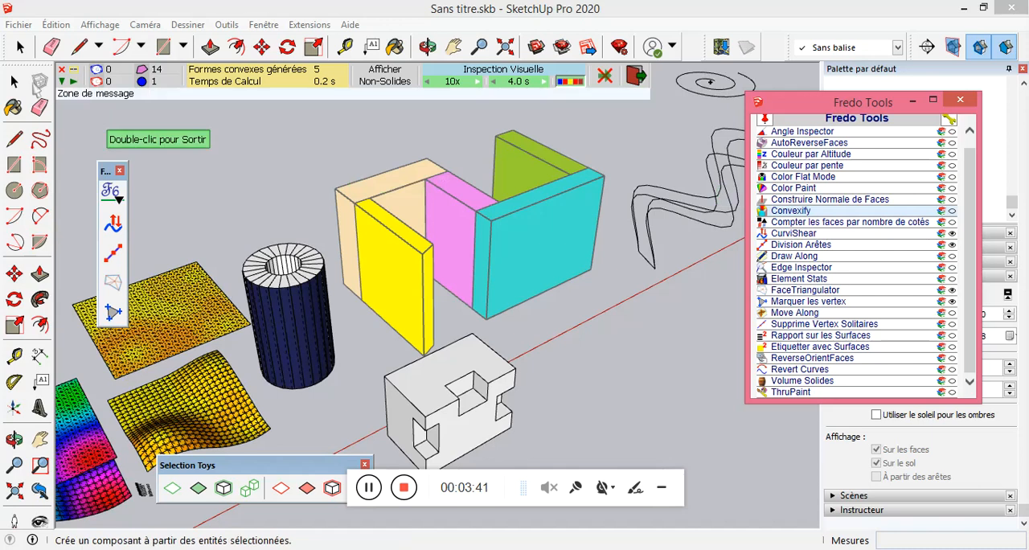
left_click(14, 82)
Run Convexify on the whole notched block in front of the wall.
middle_click_drag(346, 144, 388, 318)
scroll(378, 331, "up", 3)
triple_click(415, 324)
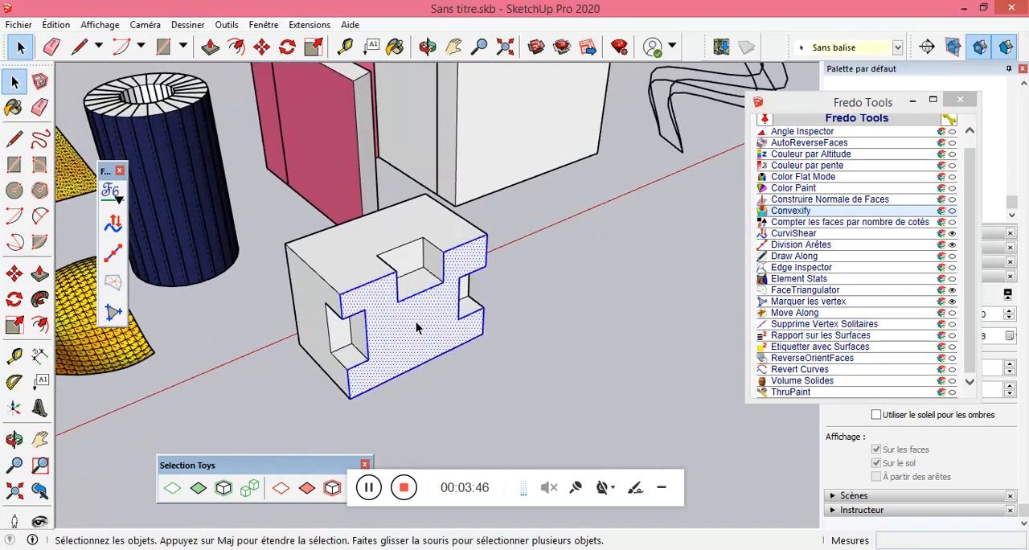
left_click(800, 211)
left_click(956, 305)
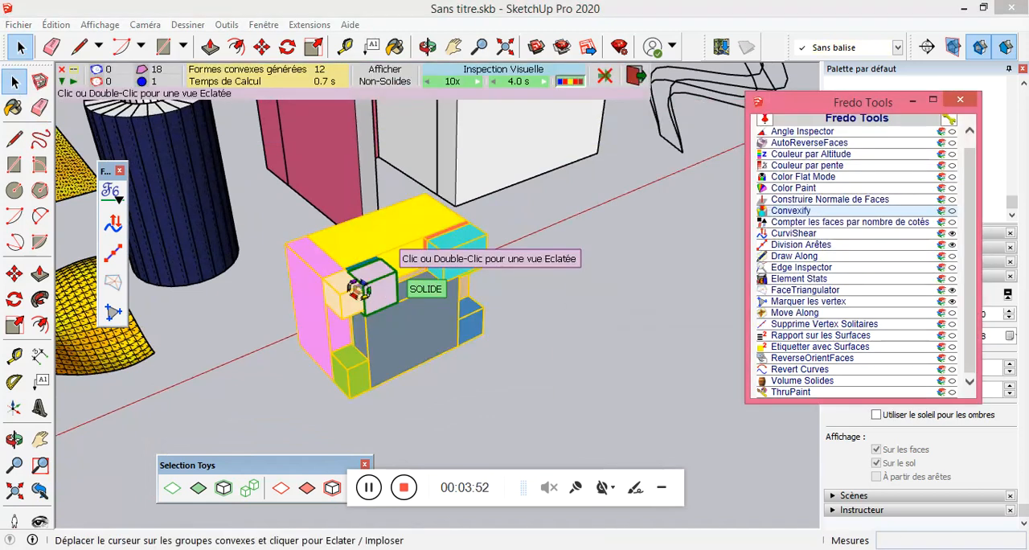
Preview the exploded and reassembled views of the notched block's convex pieces, then exit Convexify and undo the decompositions.
left_click(362, 293)
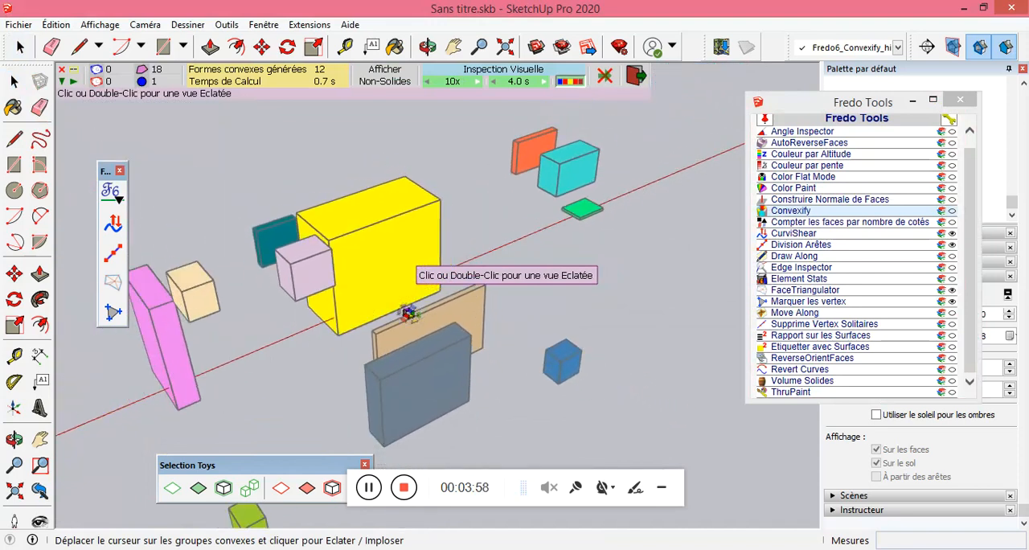
left_click(388, 215)
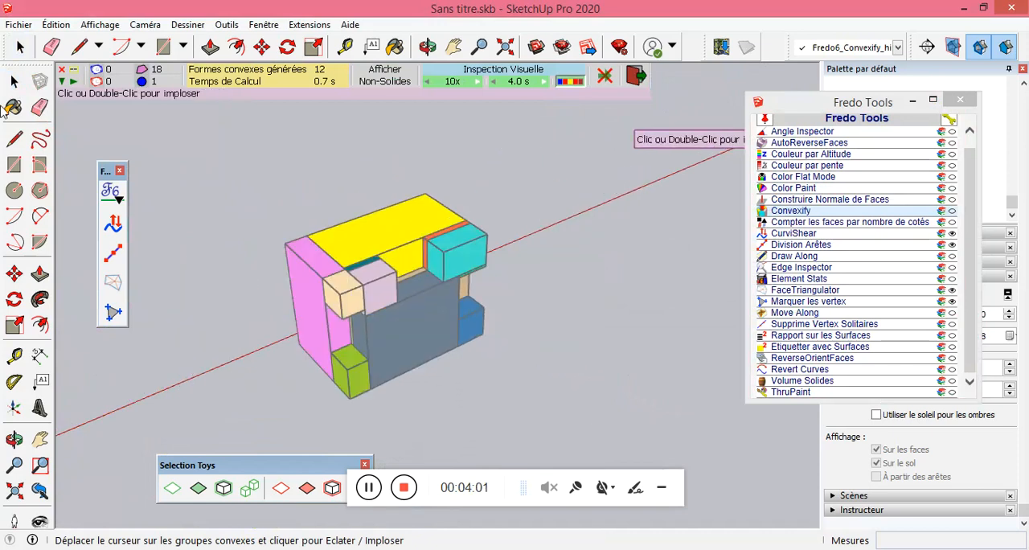
left_click(14, 84)
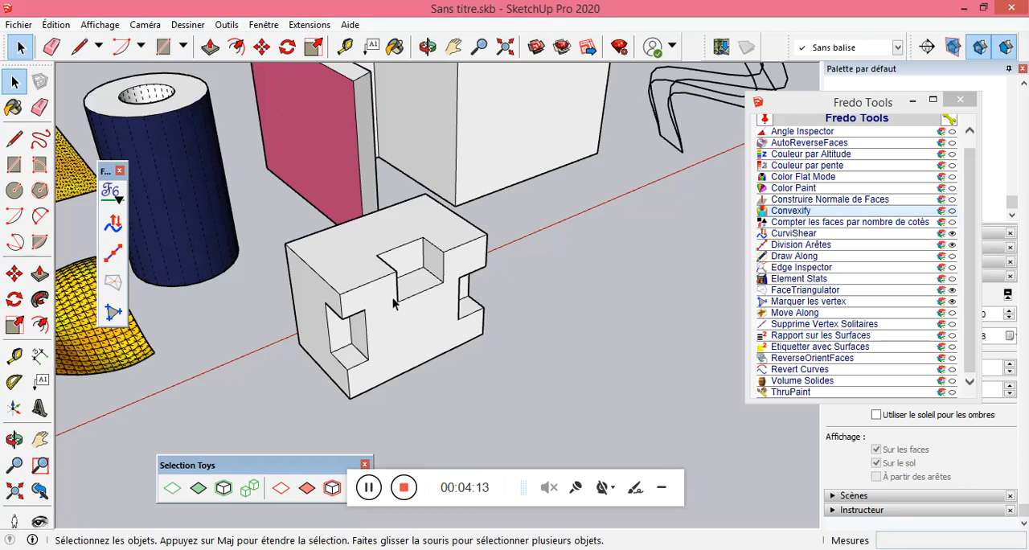
Count the notched block's faces by number of sides with Compter les faces par nombre de cotés, and clear the selection.
triple_click(421, 324)
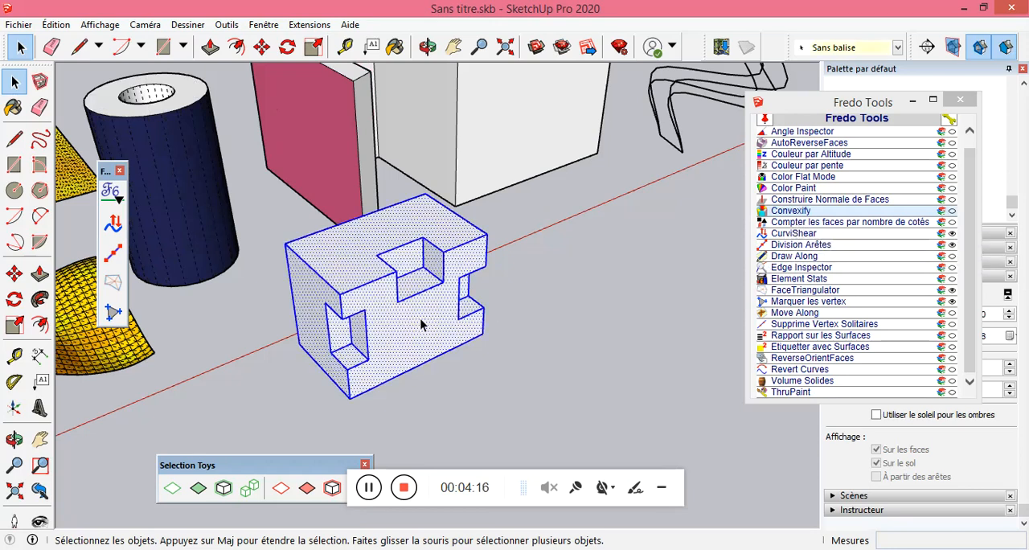
left_click(795, 221)
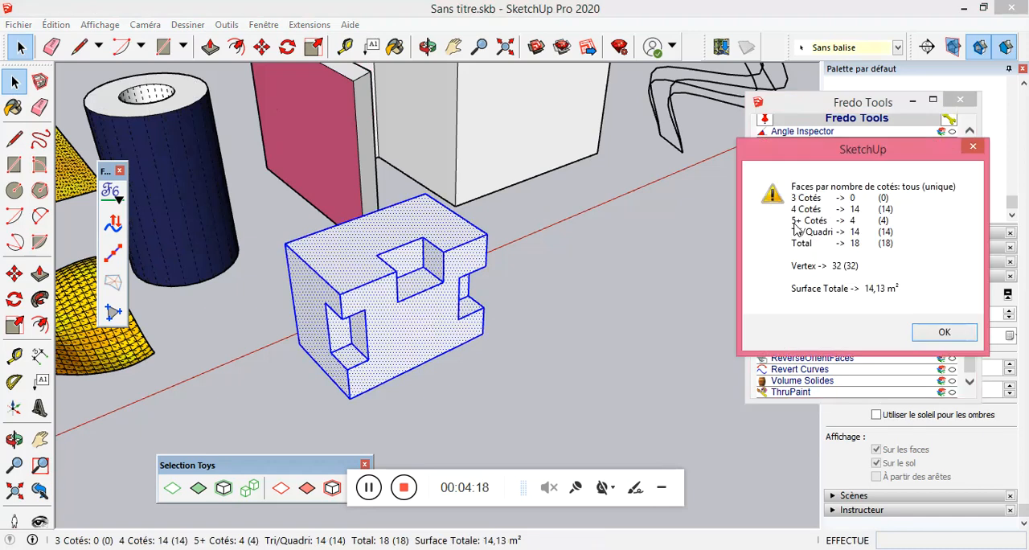
mouse_move(857, 164)
left_mouse_down()
mouse_move(664, 157)
mouse_move(597, 129)
mouse_move(631, 108)
left_mouse_up()
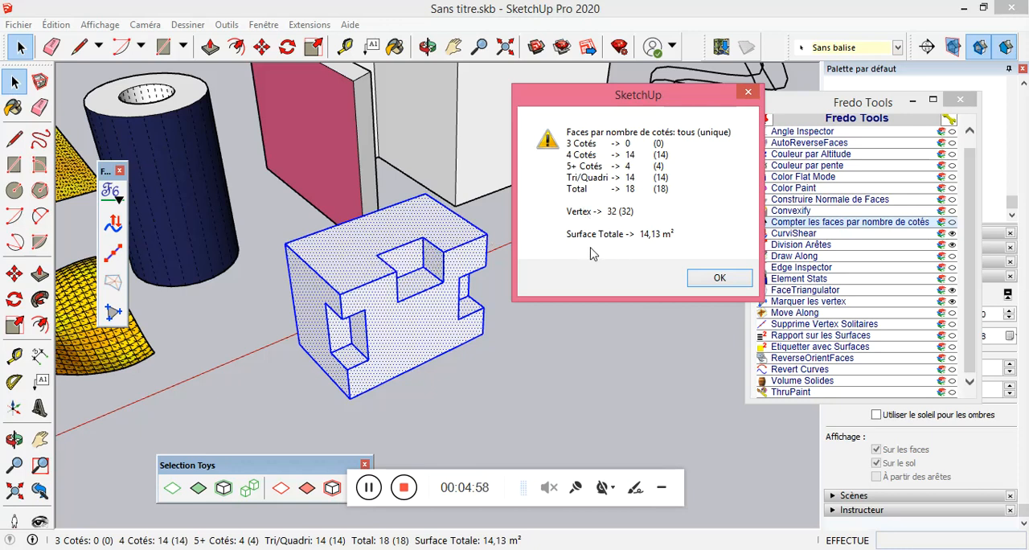
left_click(718, 277)
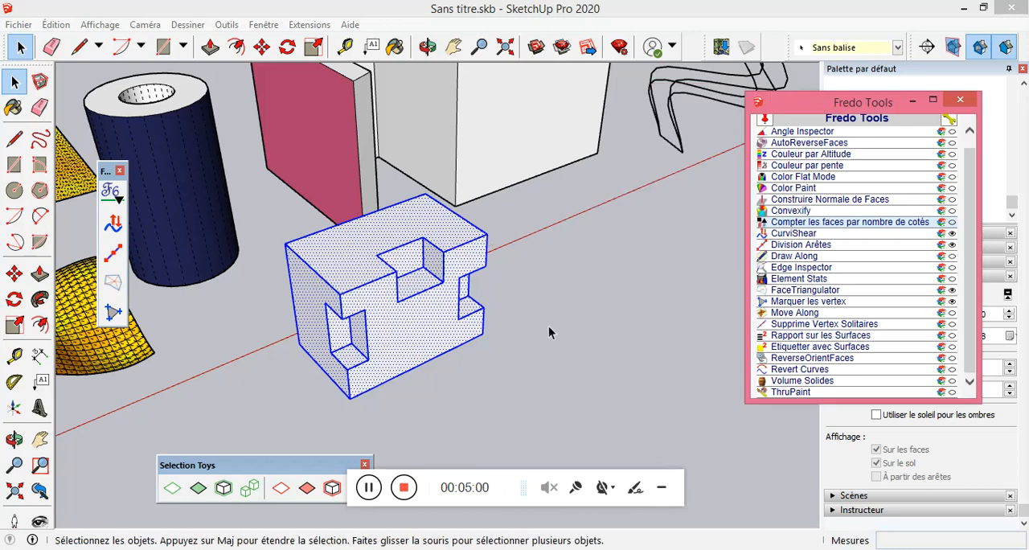
left_click(527, 306)
scroll(458, 310, "down", 5)
scroll(275, 228, "down", 3)
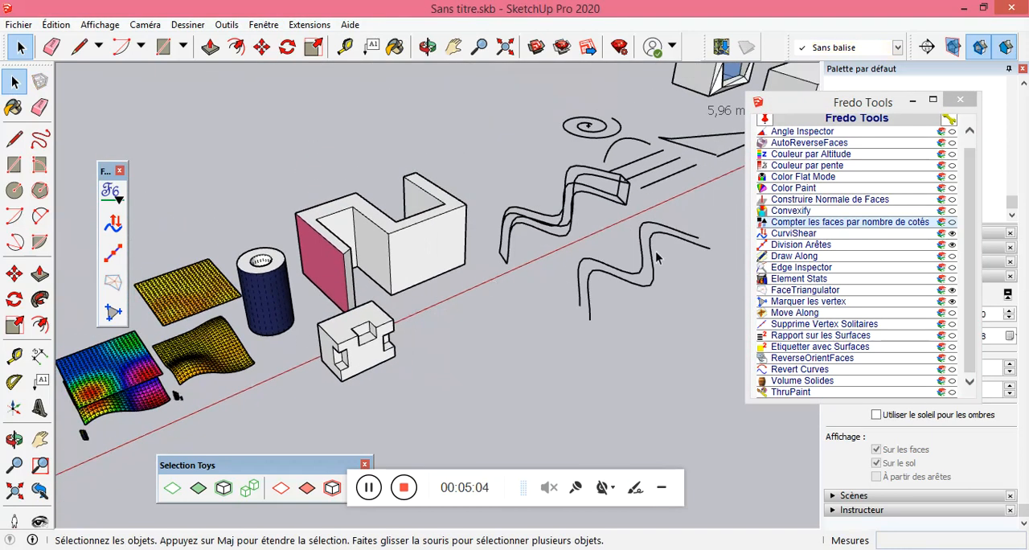
scroll(667, 257, "up", 3)
scroll(454, 299, "down", 2)
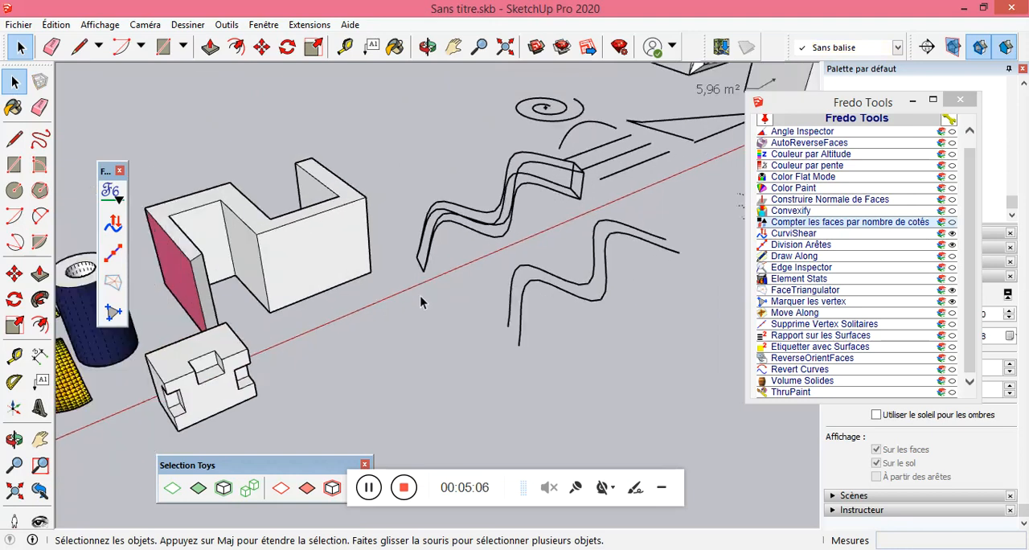
scroll(605, 244, "up", 3)
scroll(654, 264, "down", 2)
left_click_drag(606, 311, 507, 246)
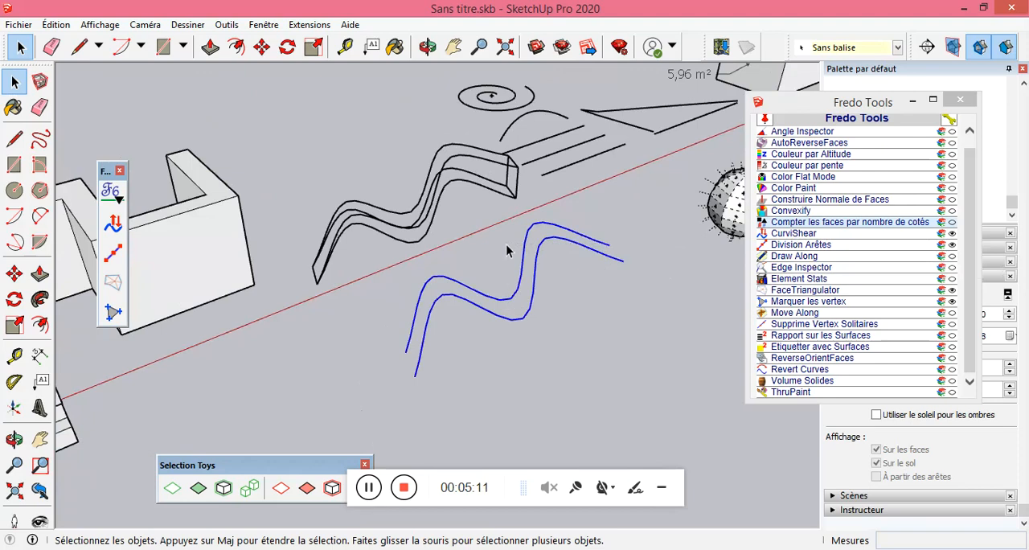
left_click(814, 235)
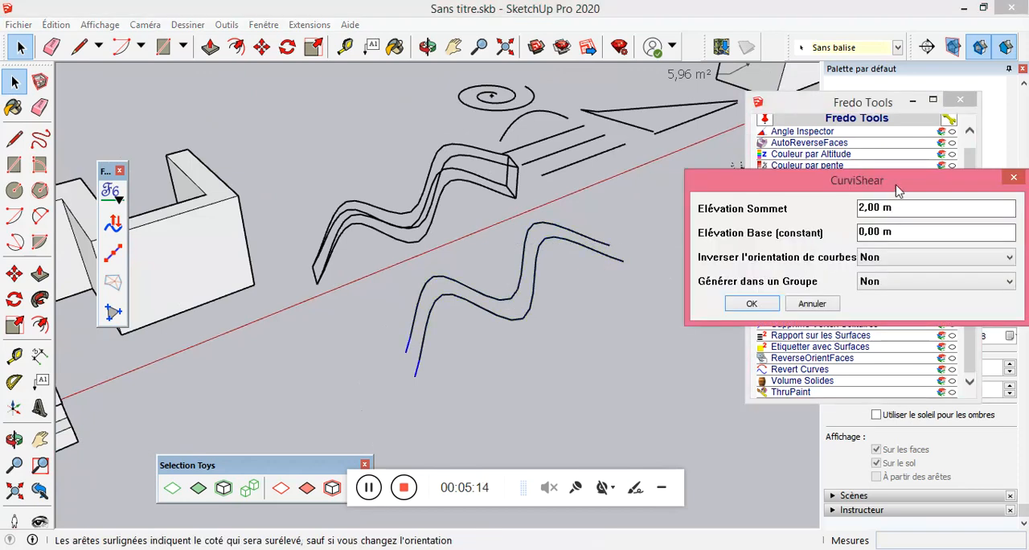
left_click_drag(896, 189, 604, 361)
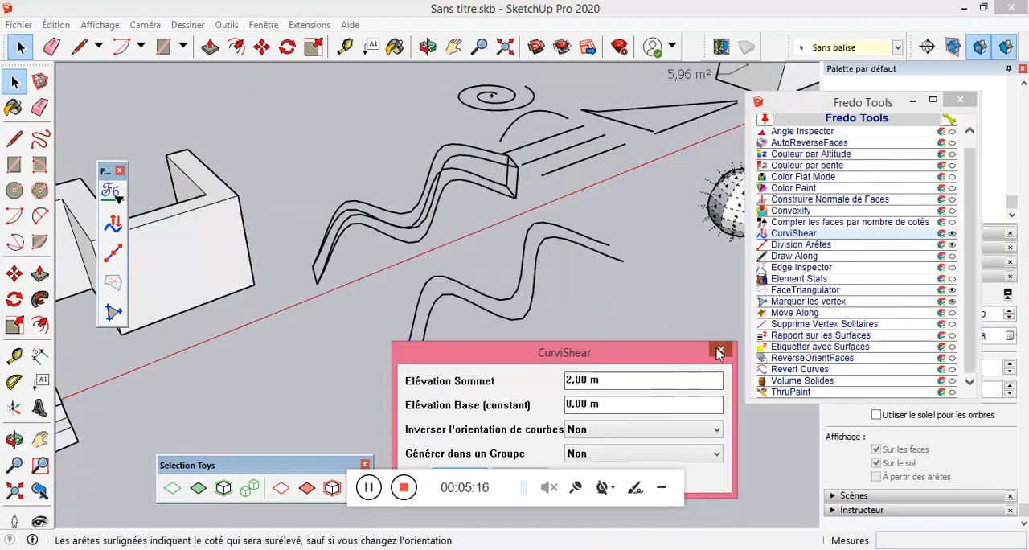
left_click(719, 352)
Apply CurviShear to the two flat wavy curves with a top elevation of 3 m and a base elevation of 0,050 m, without grouping.
middle_click_drag(483, 206, 582, 180)
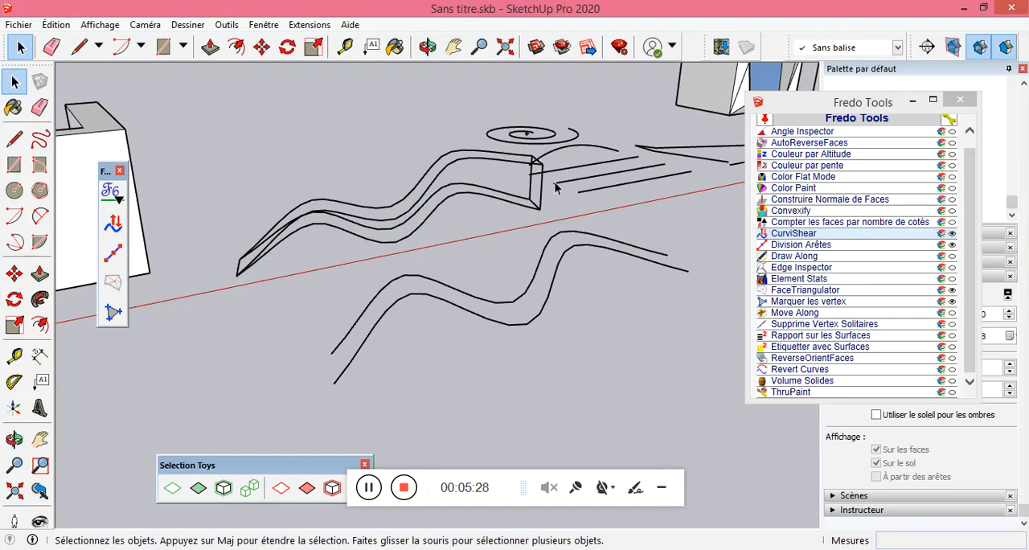
left_click_drag(637, 333, 514, 276)
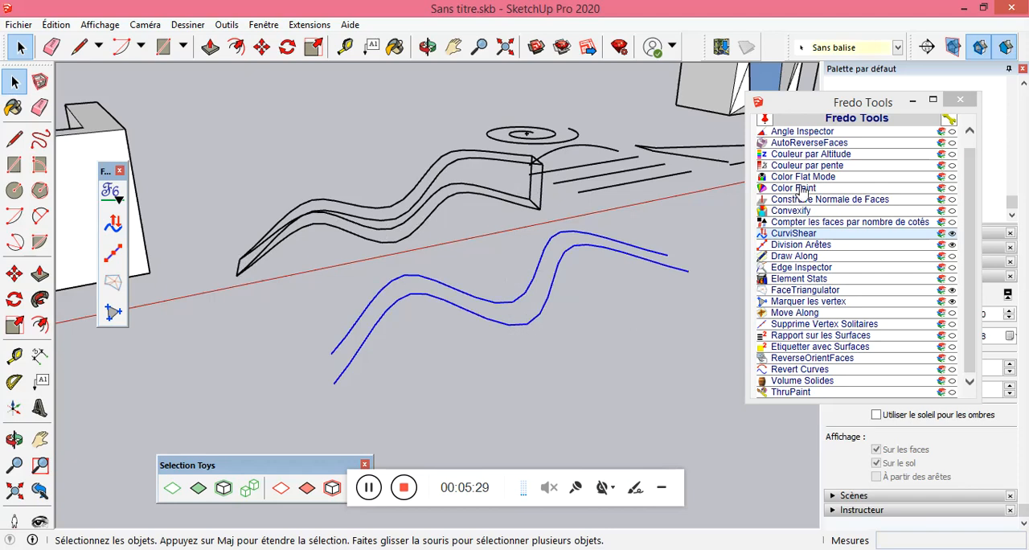
left_click(800, 234)
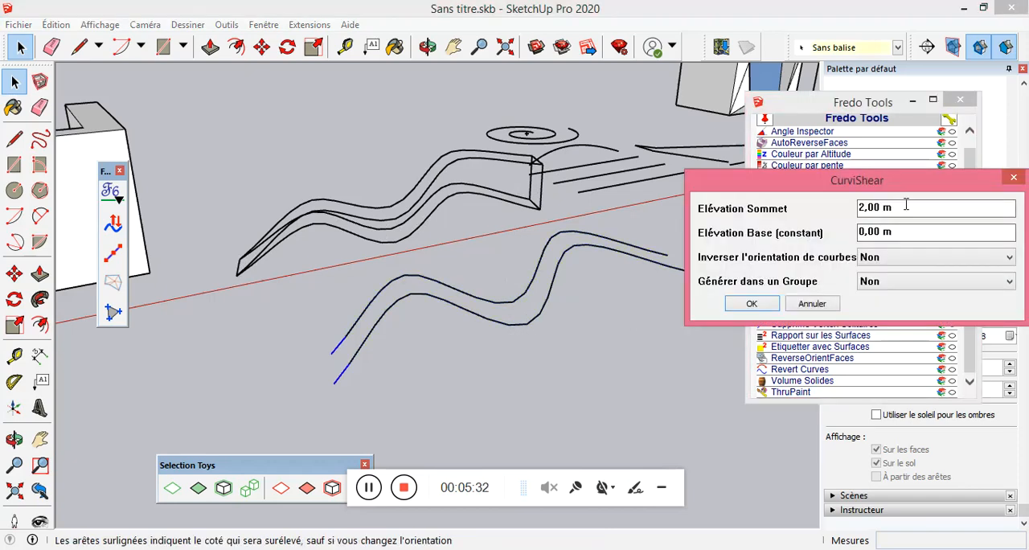
left_click_drag(609, 184, 581, 350)
type("2")
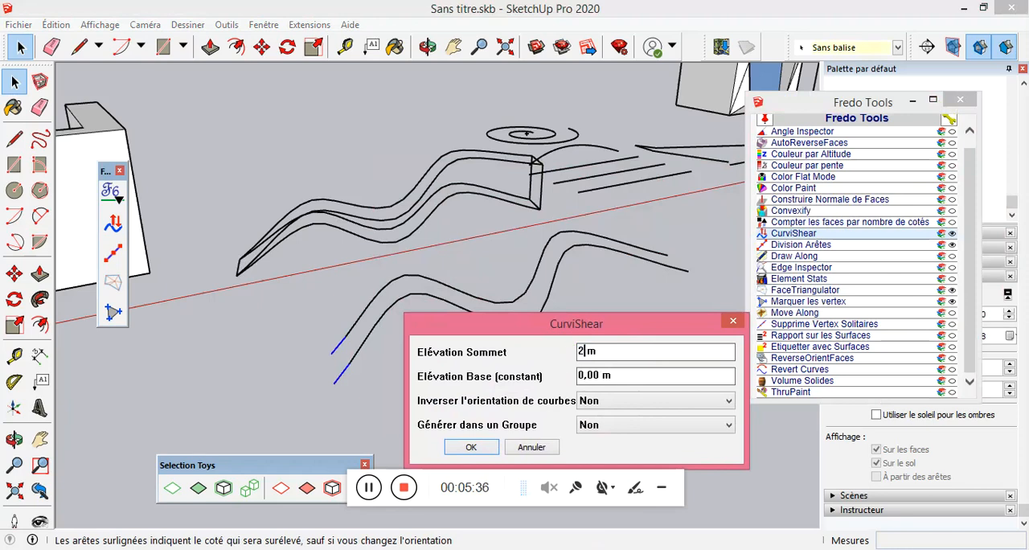
left_click(586, 377)
type("5")
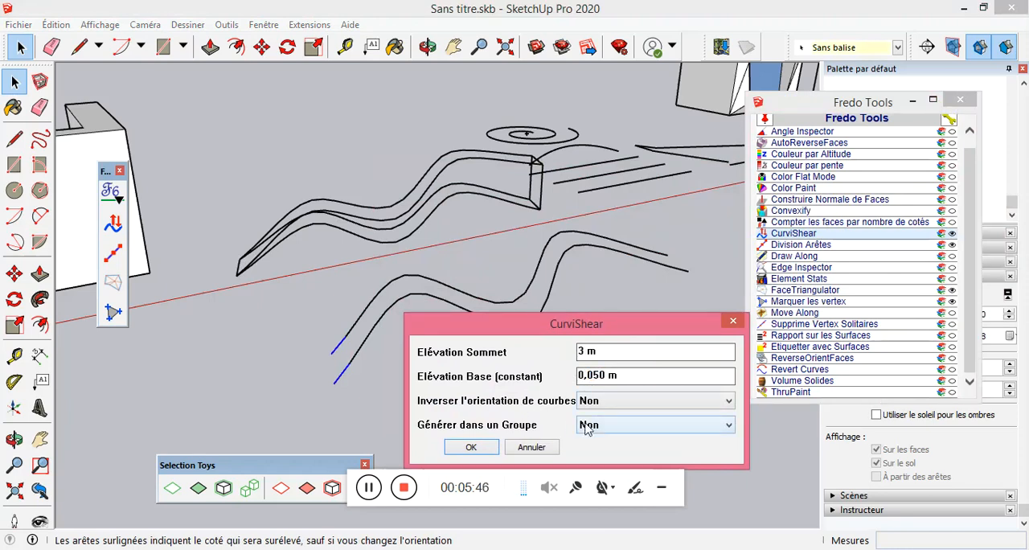
left_click(472, 447)
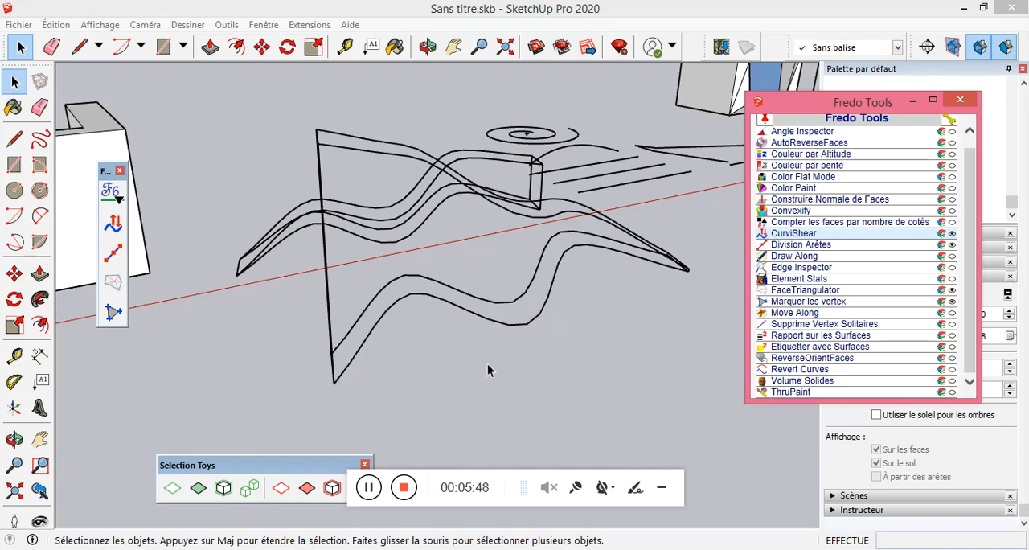
Undo the sheared curves and reapply CurviShear to both wavy curves with a 2,00 m top elevation and a 0,5 m base elevation.
middle_click_drag(557, 311, 436, 257)
scroll(596, 262, "up", 5)
scroll(582, 288, "up", 1)
scroll(591, 274, "down", 5)
middle_click_drag(505, 292, 562, 345)
left_click_drag(562, 346, 465, 295)
left_click(815, 234)
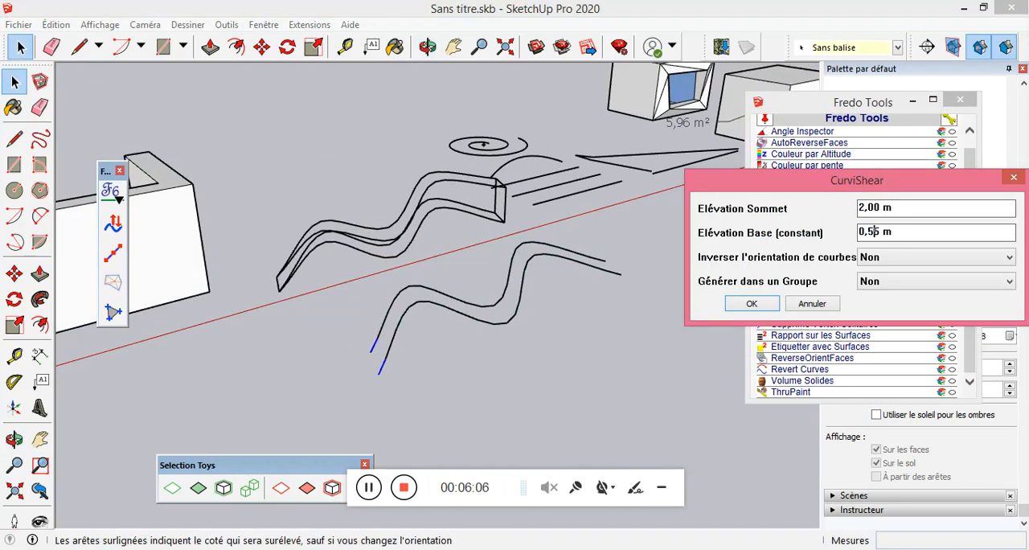
left_click(750, 303)
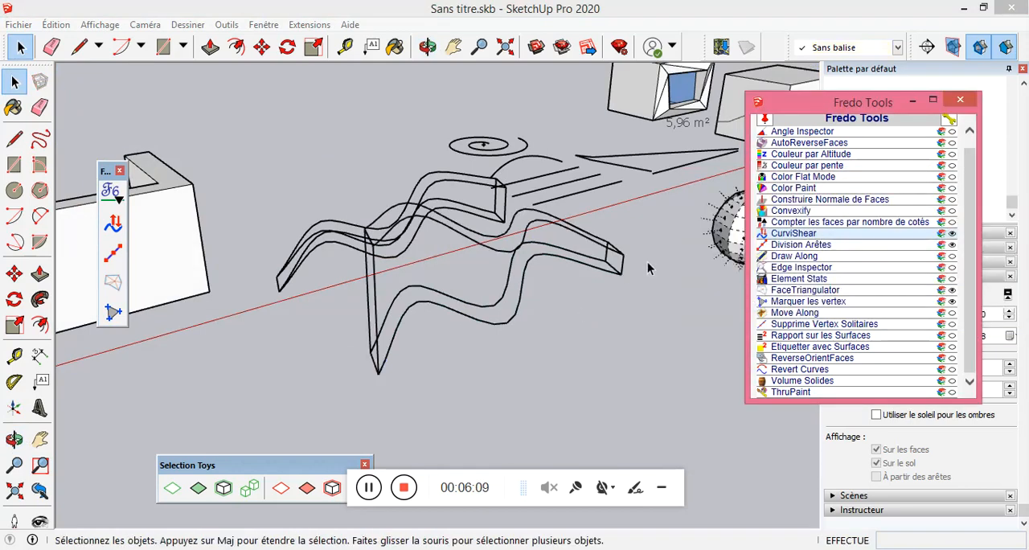
Draw a circle with a radius of about 1,02 m beside the sheared wavy curves and delete its face.
middle_click_drag(647, 262, 64, 229)
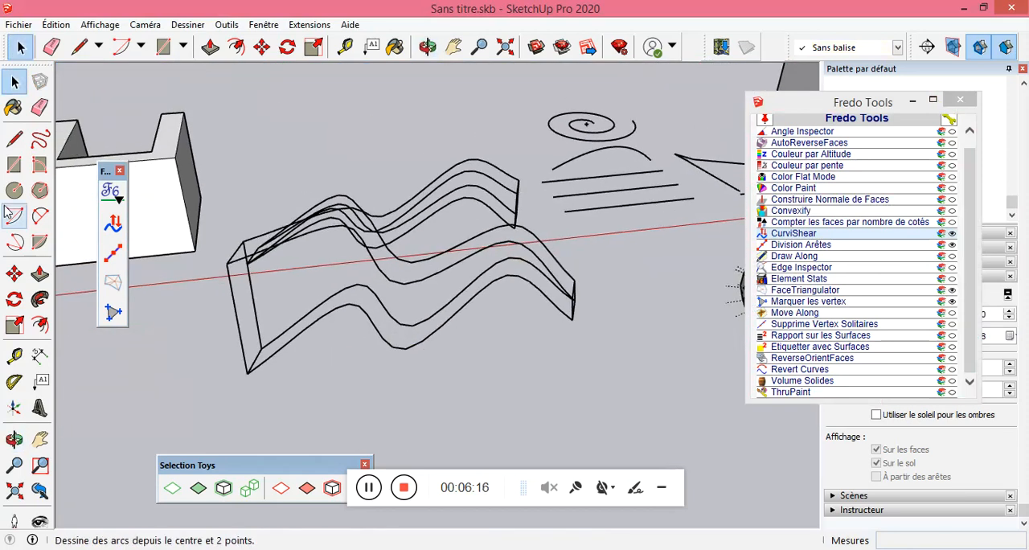
left_click(14, 190)
left_click(492, 408)
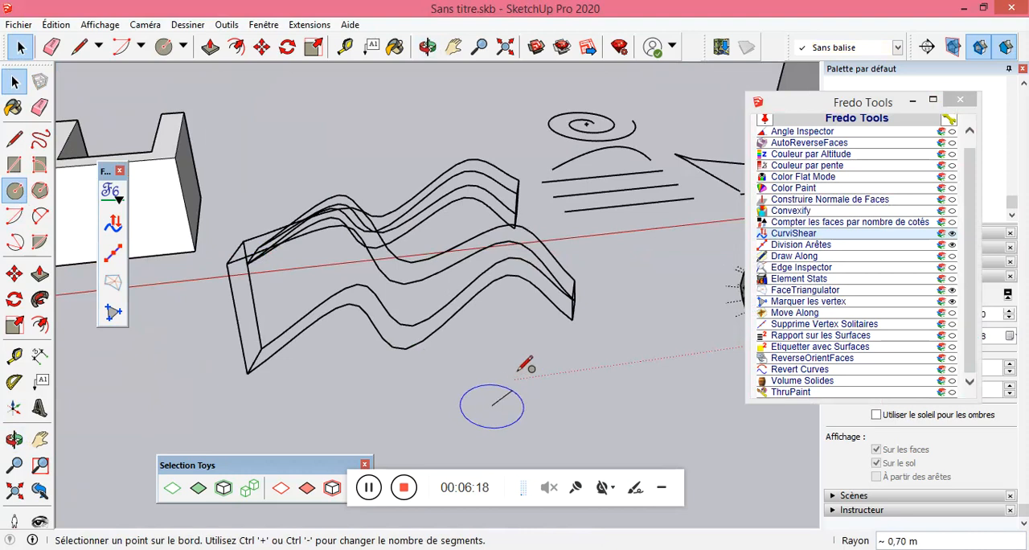
left_click(530, 392)
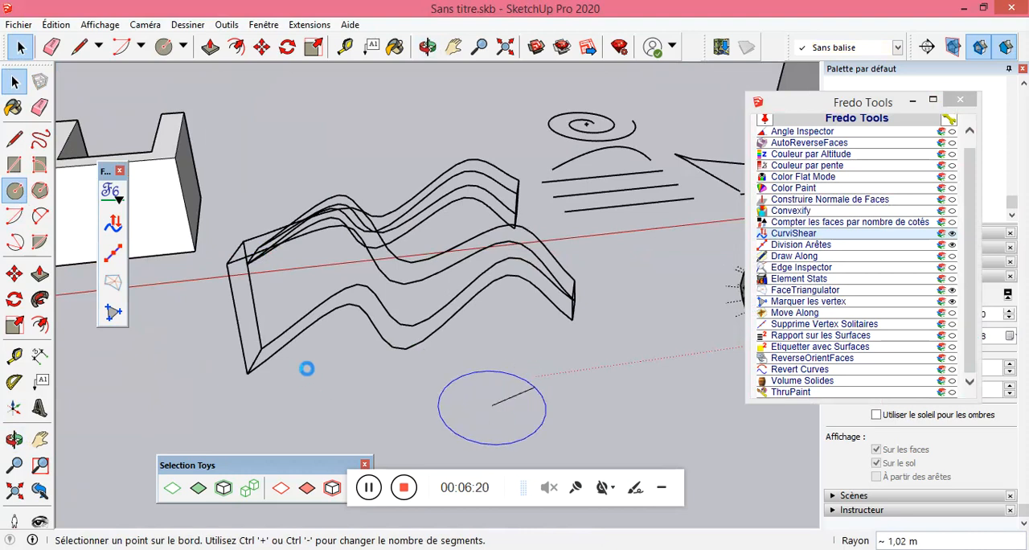
left_click(15, 82)
left_click(510, 410)
key("Delete")
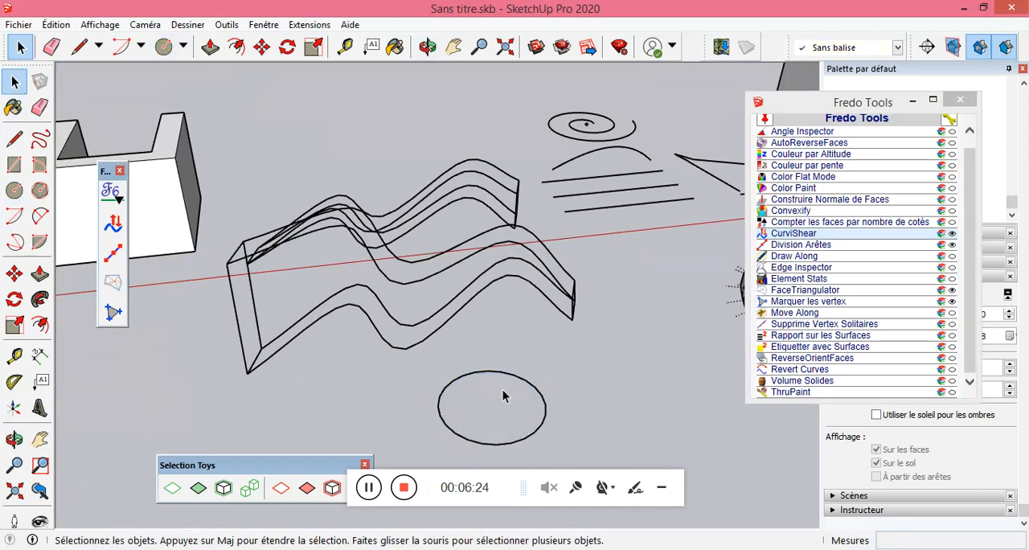
Apply CurviShear to the circle with a 2,00 m top elevation and a 0,50 m base elevation, without grouping.
left_click(540, 404)
left_click(775, 235)
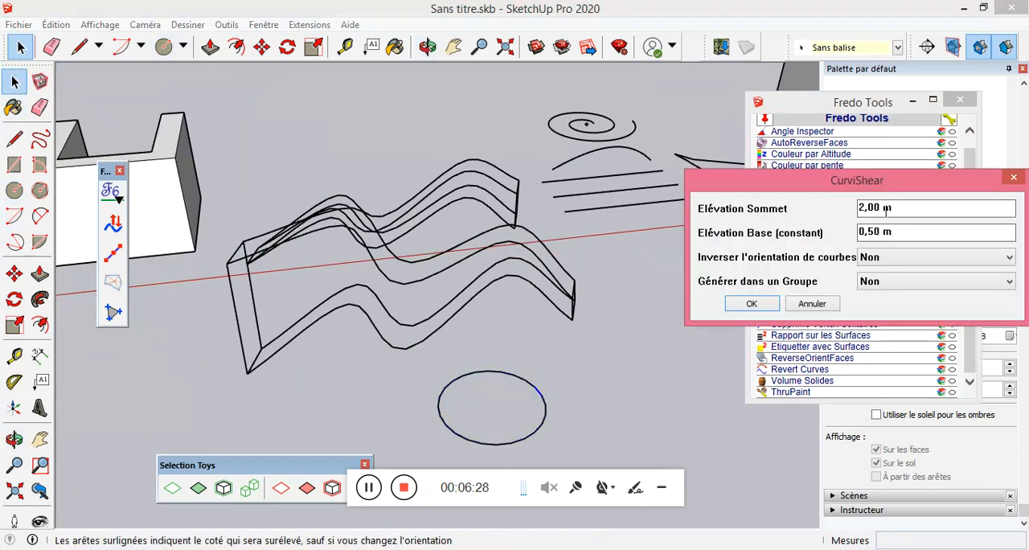
left_click(751, 303)
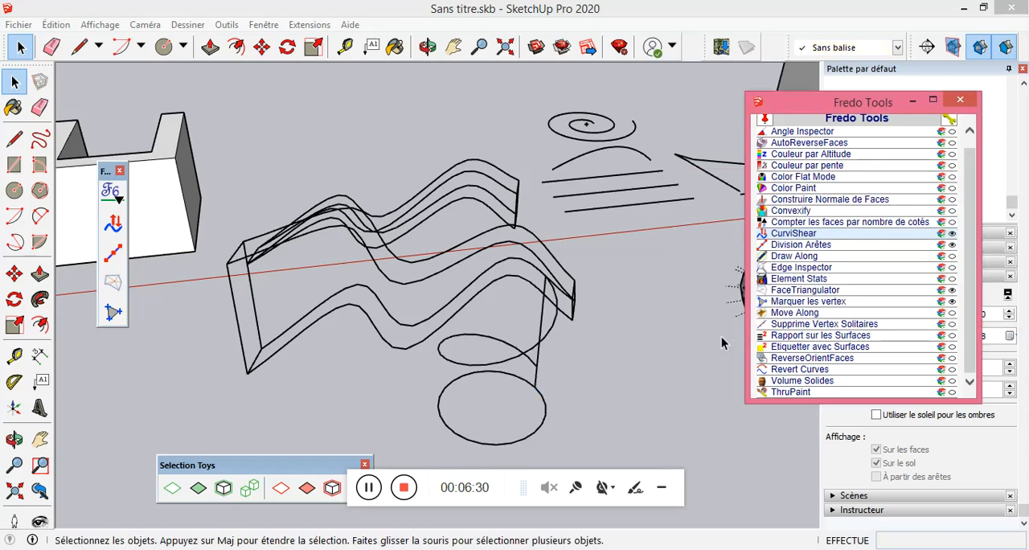
Divide the straight line nearest the arc into 4 segments with Division Arêtes.
middle_click_drag(581, 408, 369, 343)
scroll(311, 336, "down", 6)
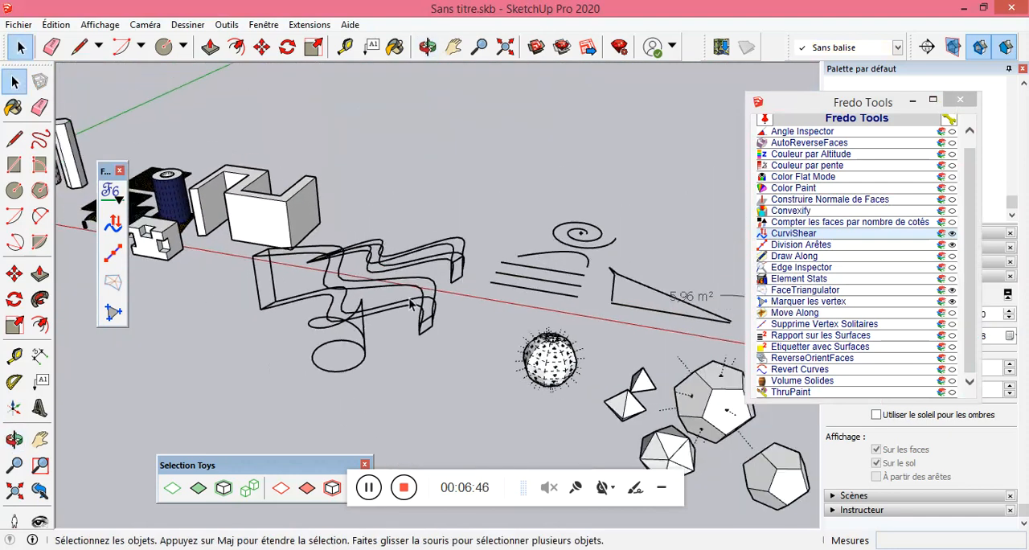
scroll(450, 296, "up", 2)
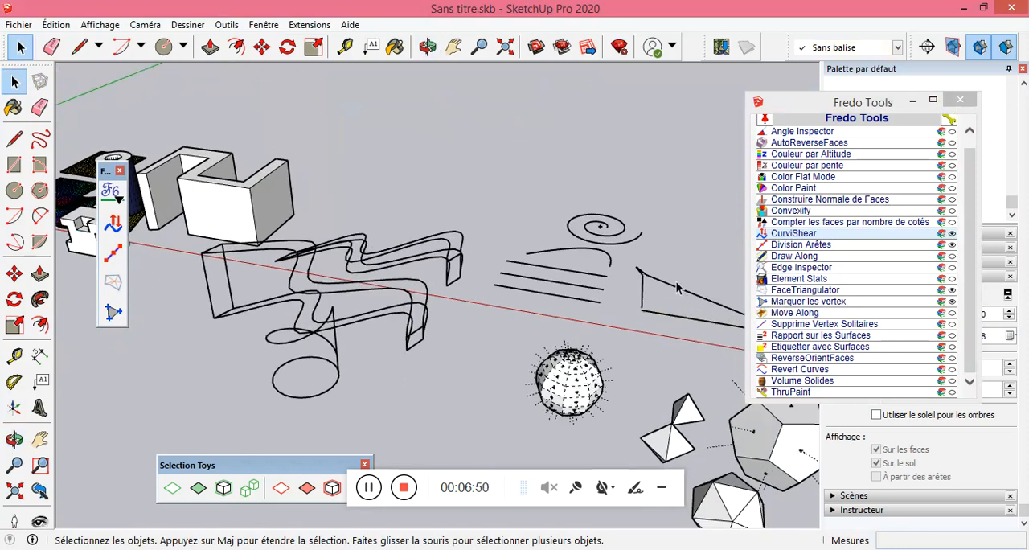
left_click(799, 245)
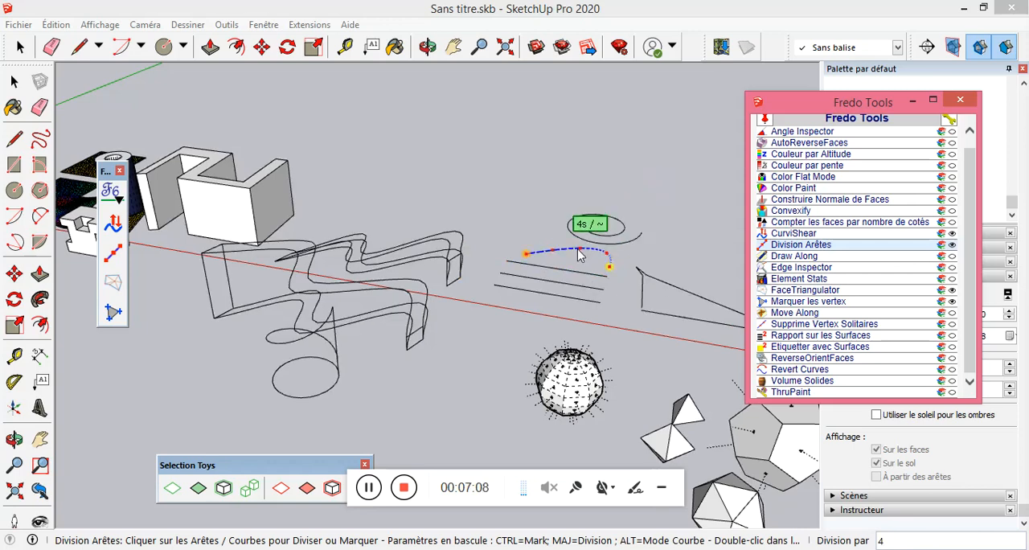
left_click(577, 276)
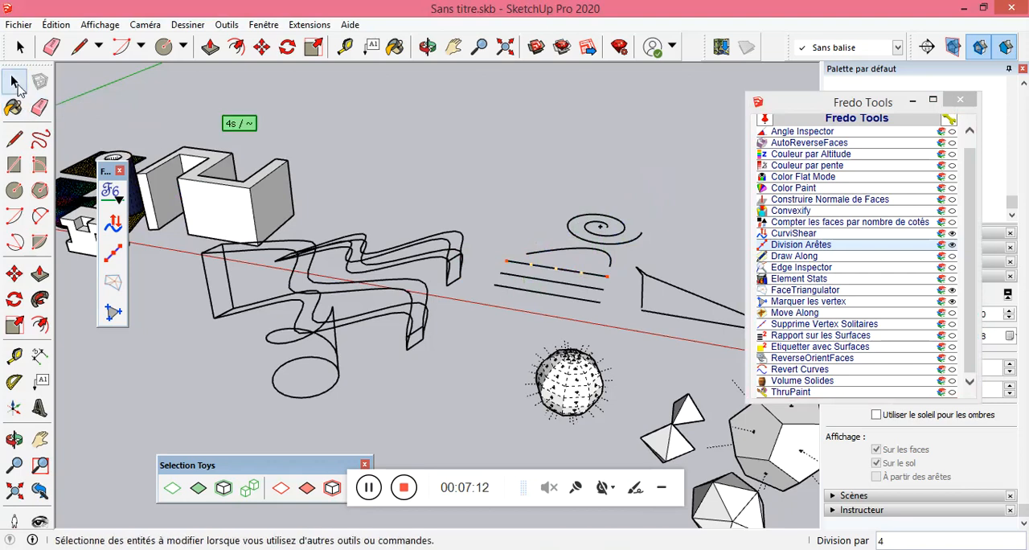
left_click(15, 81)
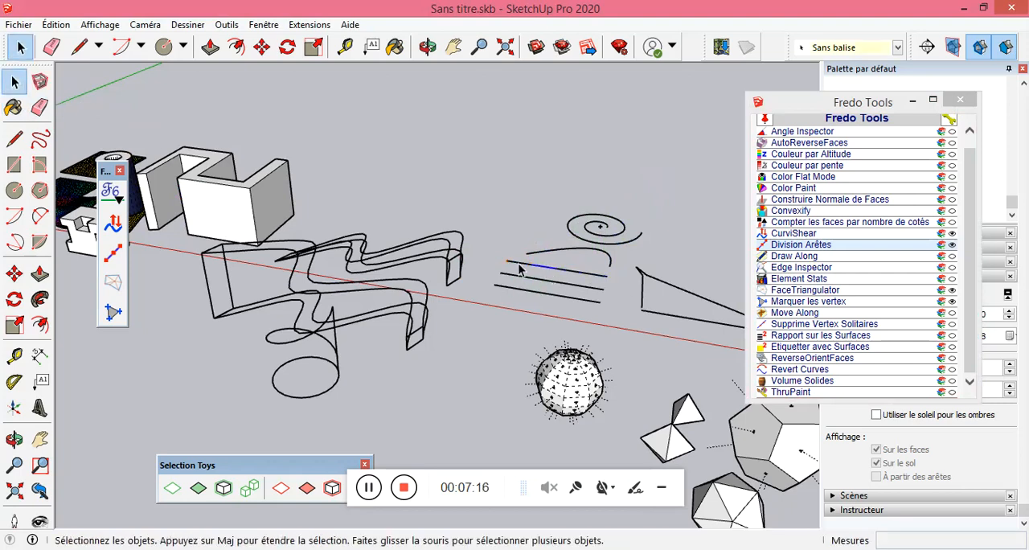
Divide the middle straight line and the spiral into 6 parts each with Division Arêtes.
left_click(808, 246)
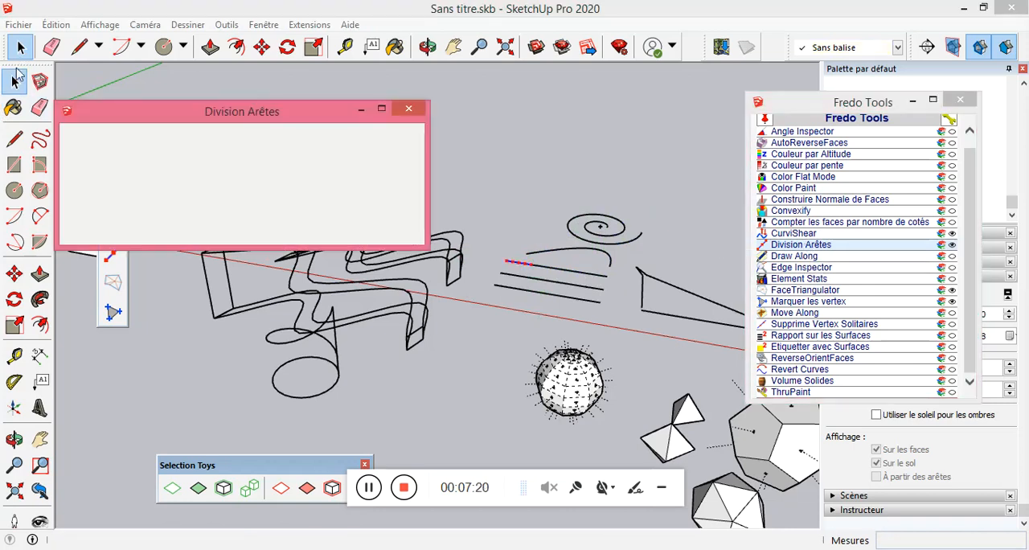
left_click(417, 116)
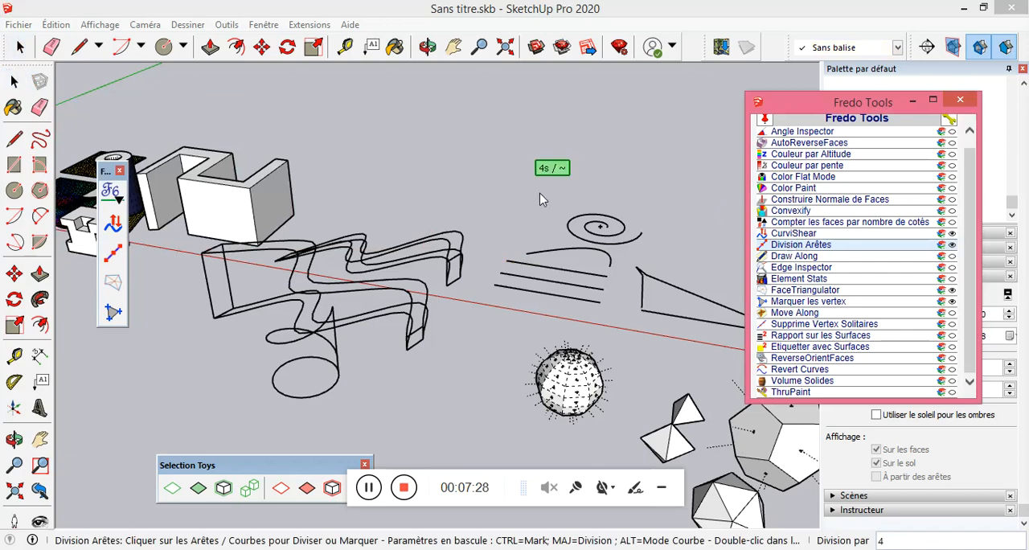
left_click(812, 244)
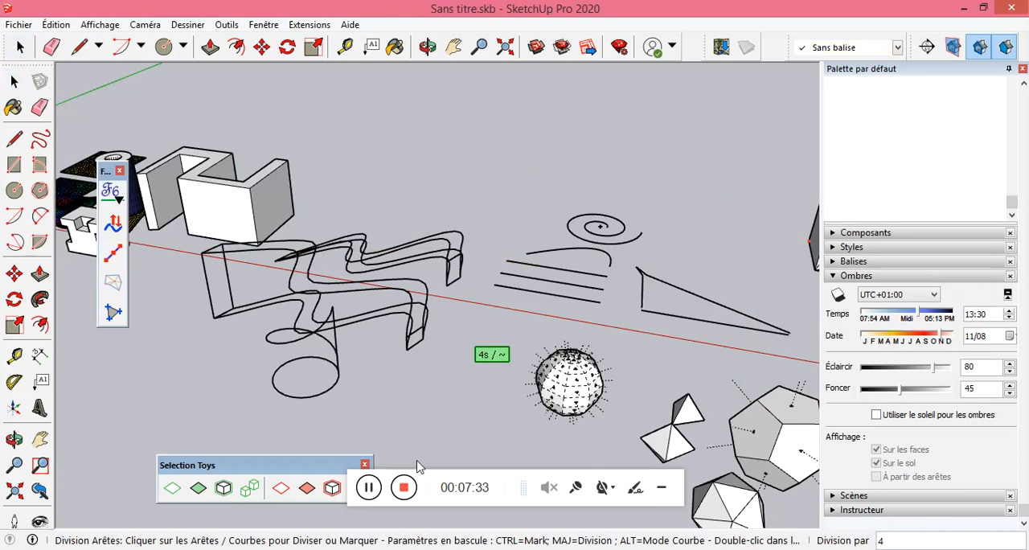
left_click(368, 490)
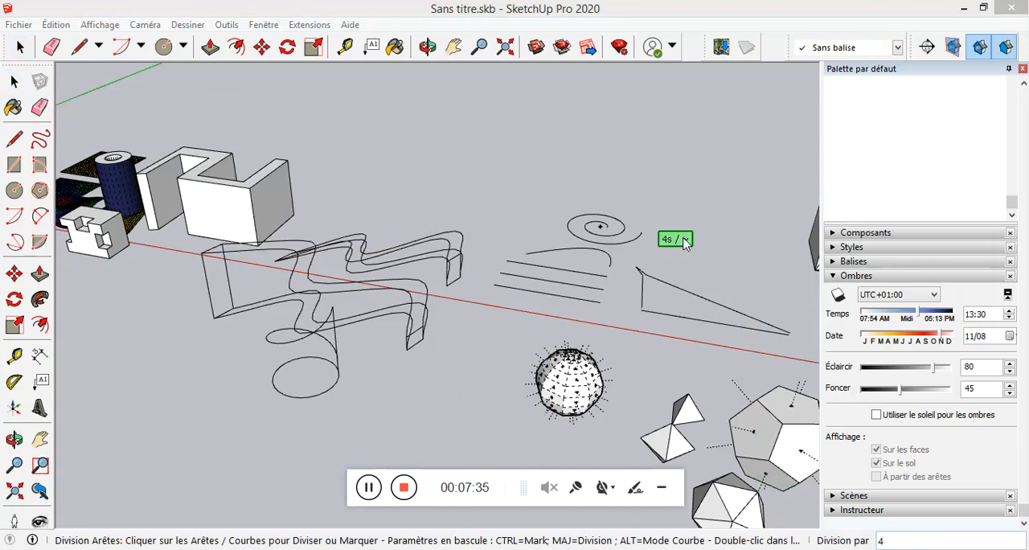
left_click(617, 155)
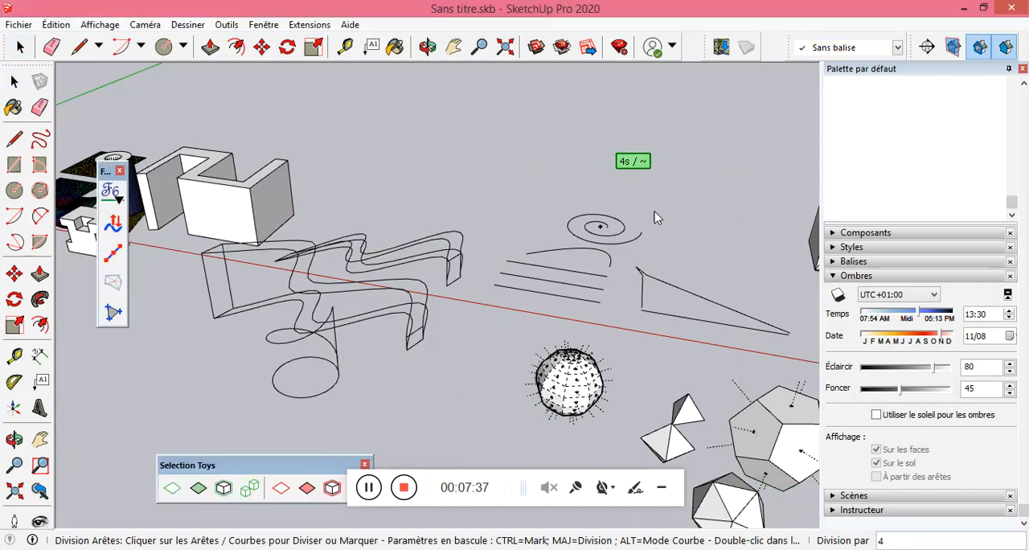
key("Return")
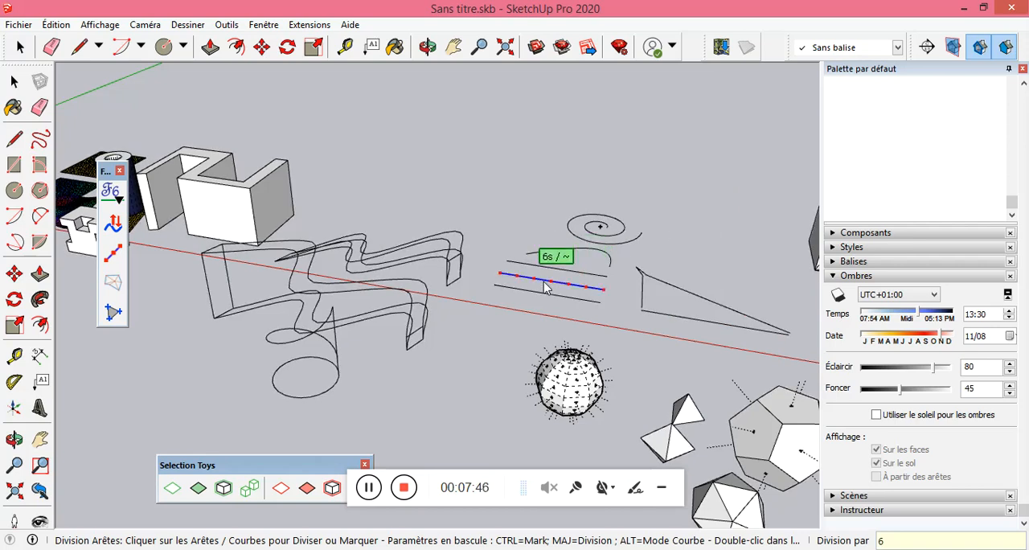
left_click(605, 239)
left_click(14, 81)
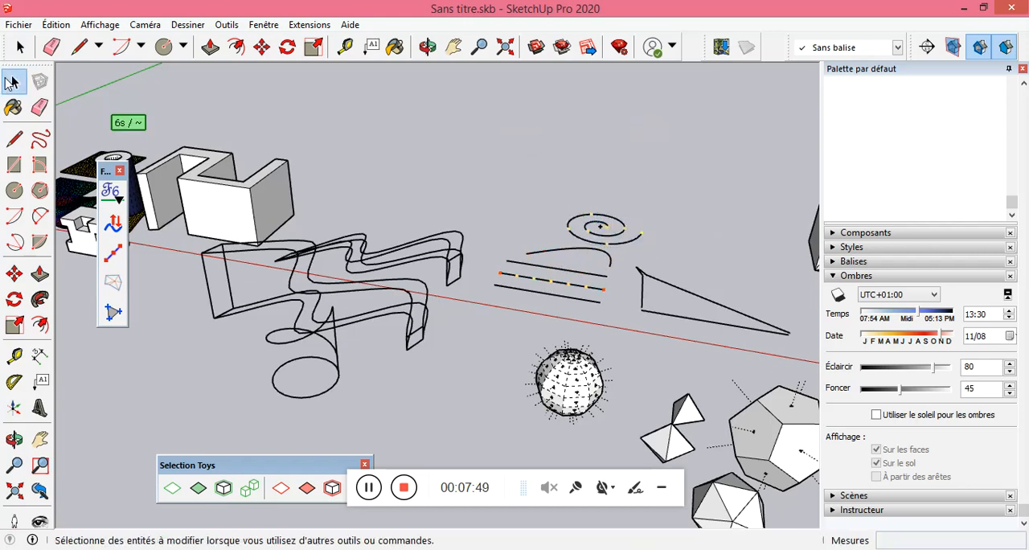
Check how the spiral and the straight lines are split by selecting them one at a time.
scroll(628, 208, "up", 3)
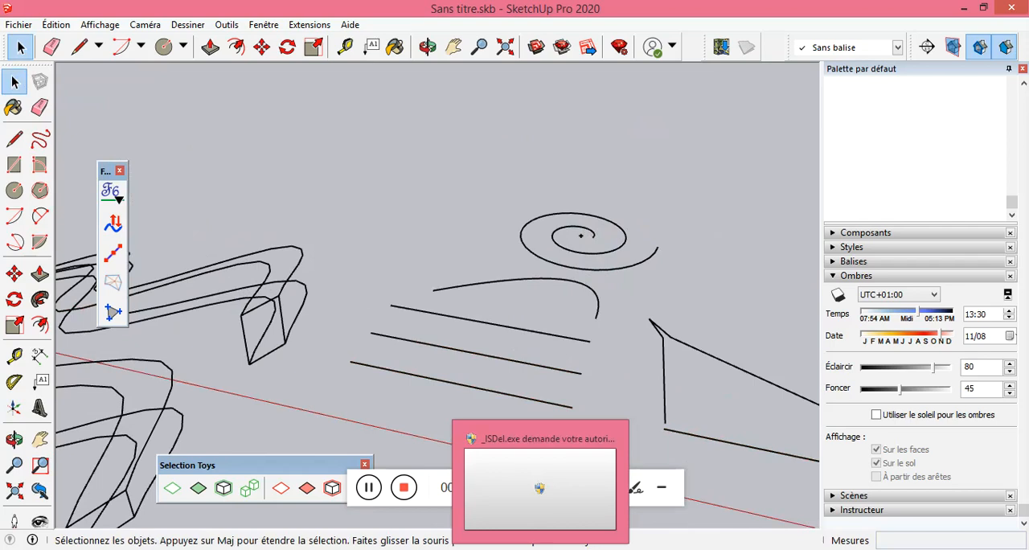
left_click(625, 272)
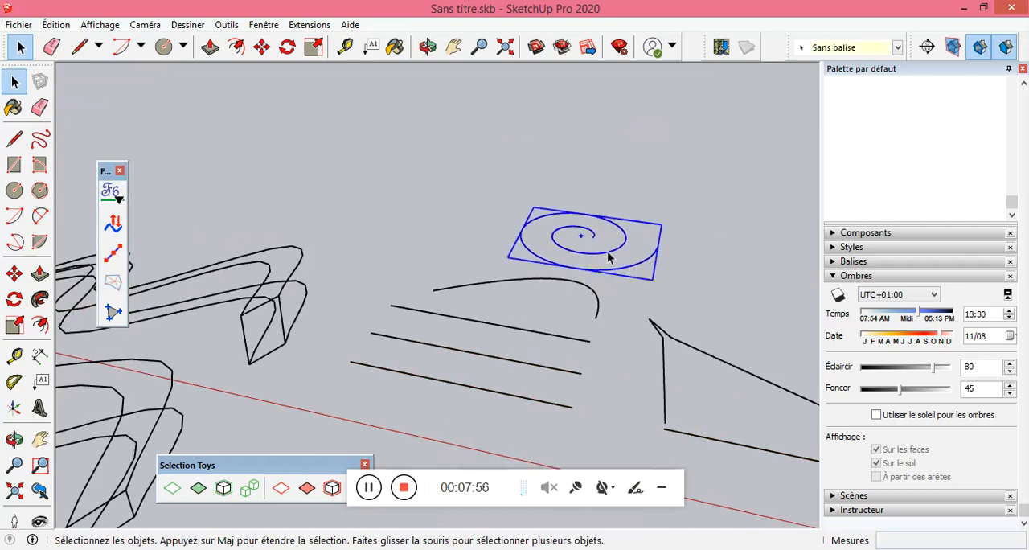
left_click(671, 288)
left_click(635, 271)
left_click(586, 287)
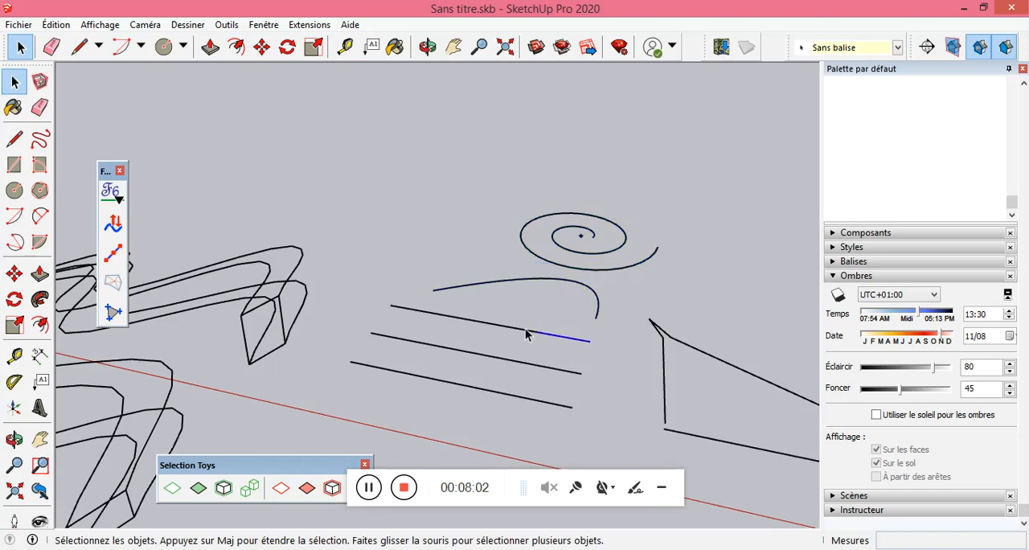
left_click(599, 278)
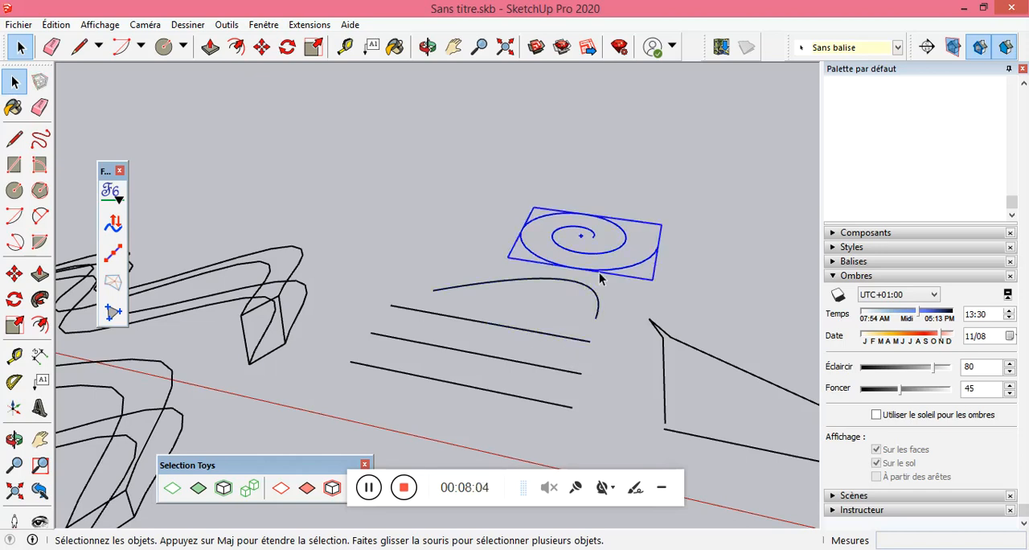
Draw a triangle with Draw Along in the empty area beyond the parallel lines, its first side about 4,23 m long.
left_click(110, 193)
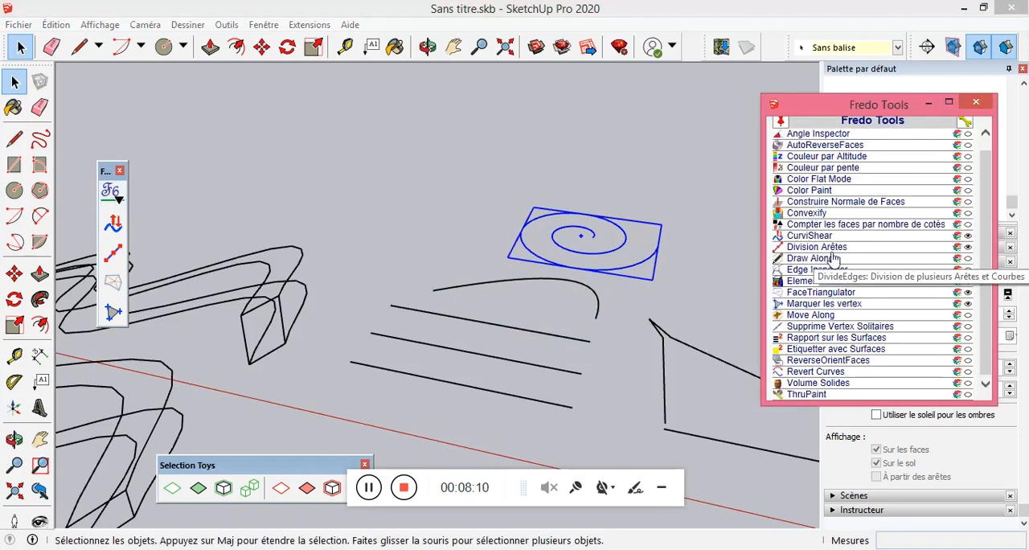
left_click(809, 258)
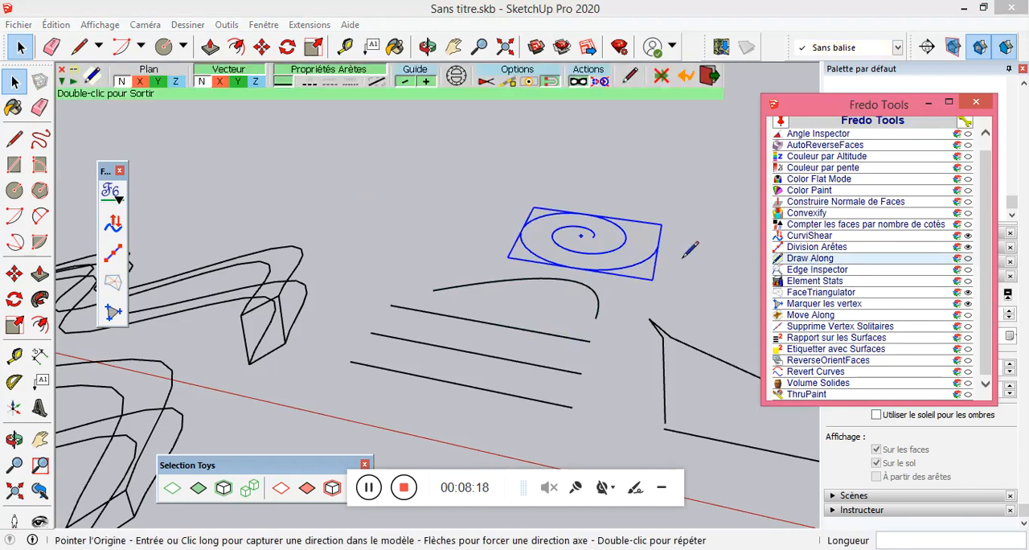
left_click(15, 139)
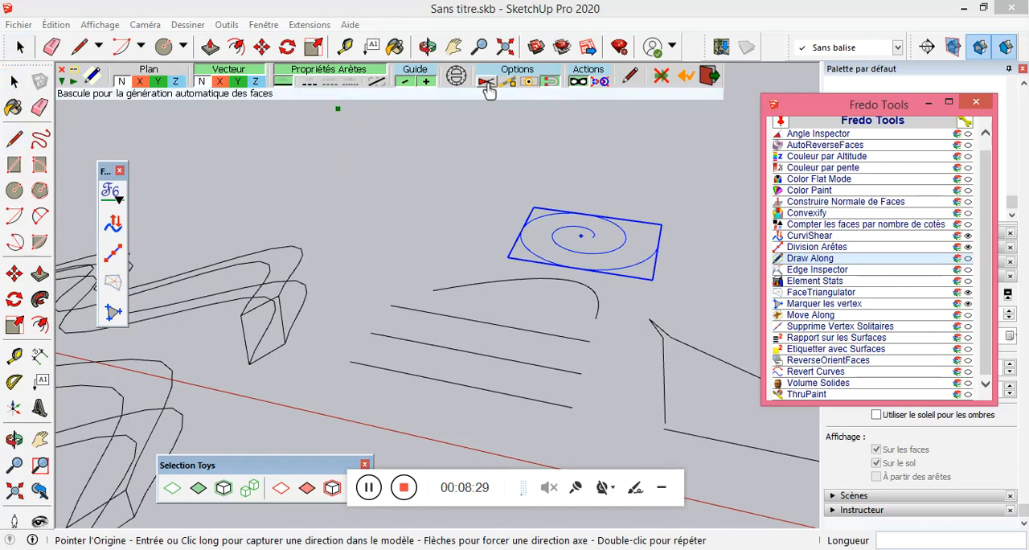
left_click(324, 221)
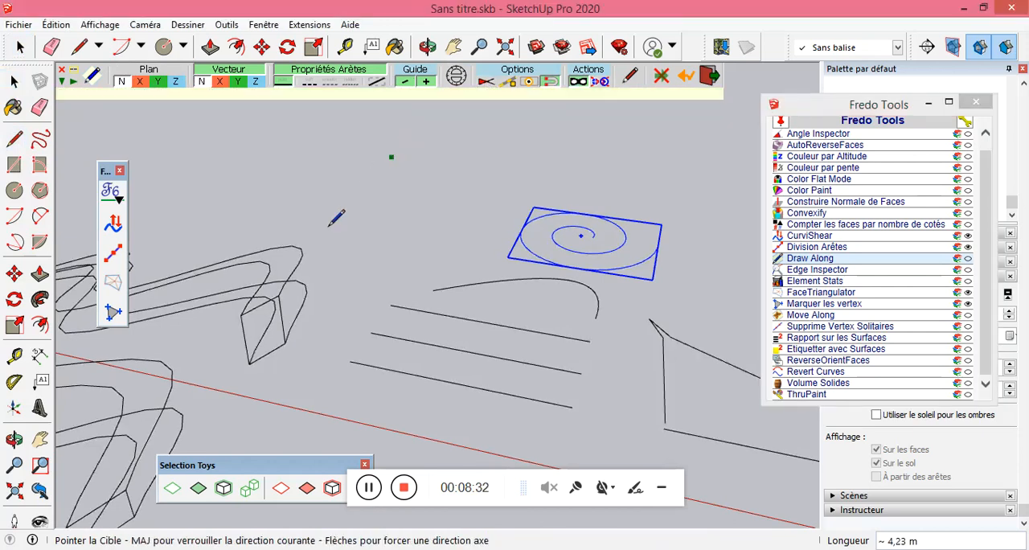
left_click(427, 236)
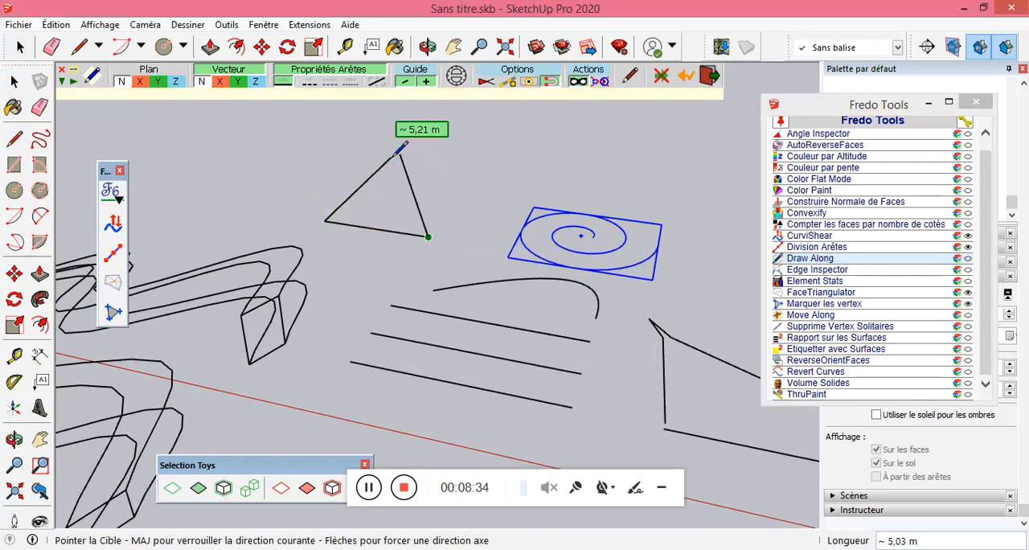
left_click(391, 158)
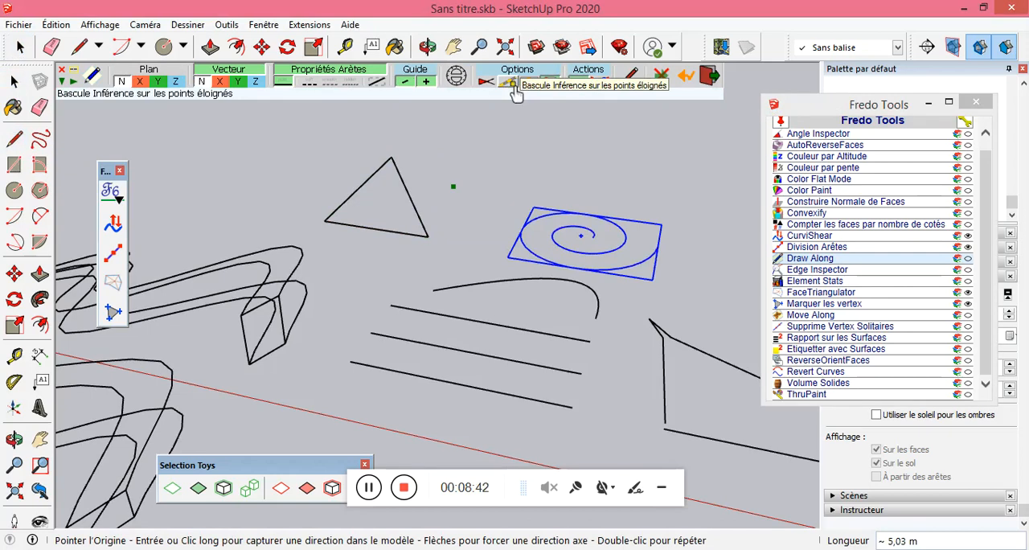
Switch the Draw Along edge property to Soft and draw a second triangle between the first one and the spiral.
left_click(312, 84)
left_click(453, 147)
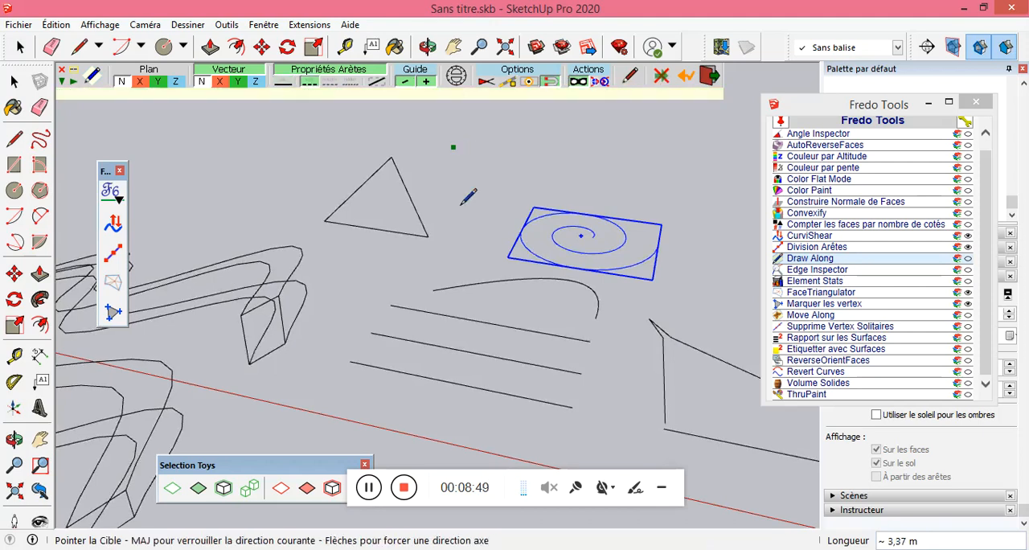
left_click(529, 192)
left_click(454, 147)
left_click(454, 147)
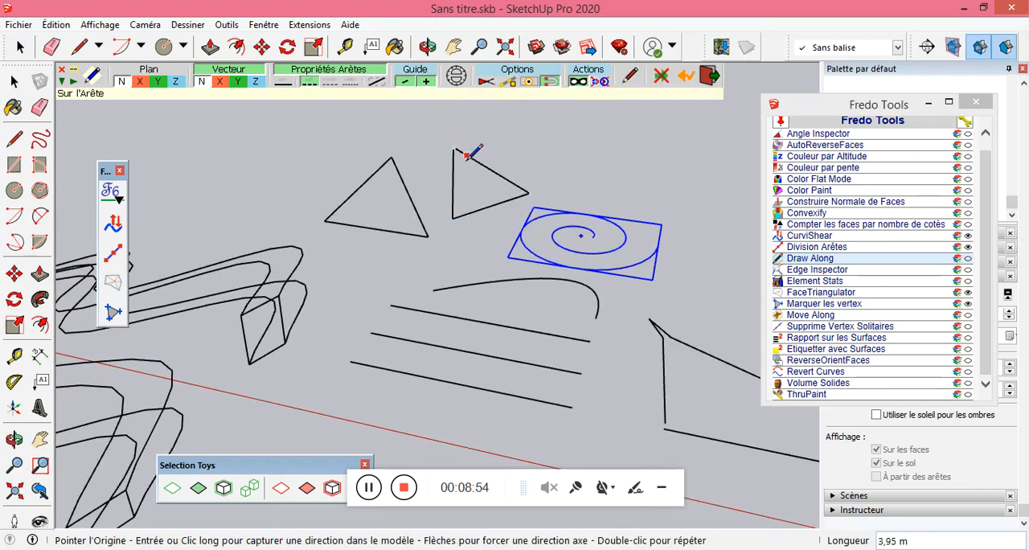
Draw a third triangle behind the spiral with Smooth added to the edge properties, its first side about 4,24 m long.
left_click(545, 146)
left_click(648, 197)
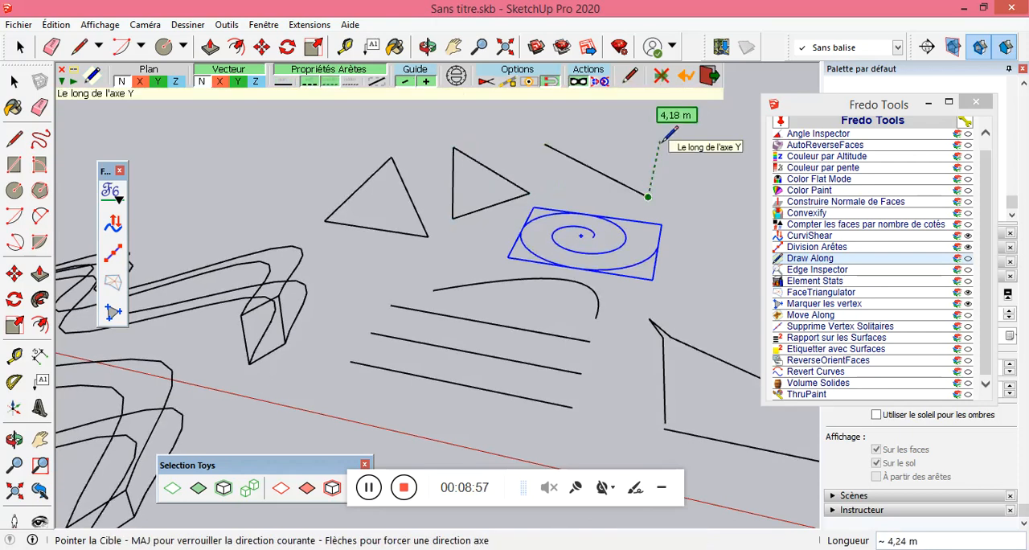
left_click(661, 138)
left_click(544, 146)
scroll(631, 175, "up", 6)
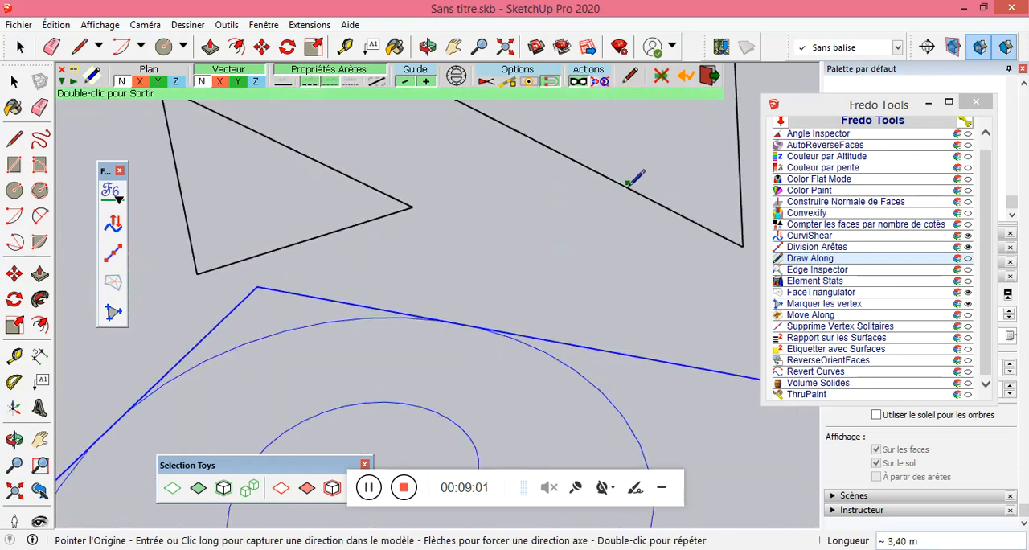
scroll(606, 218, "down", 4)
scroll(623, 213, "down", 5)
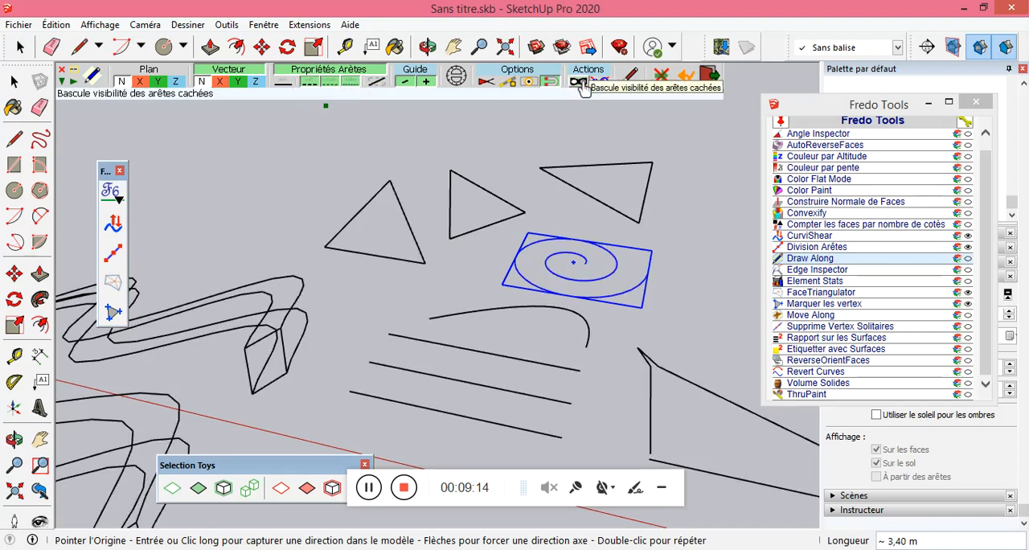
scroll(521, 208, "down", 6)
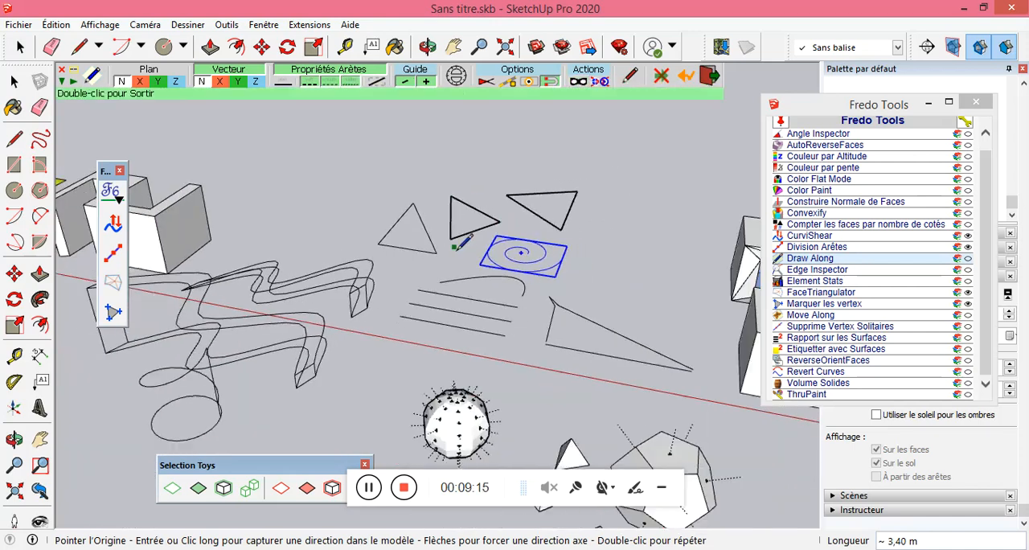
scroll(447, 458, "up", 4)
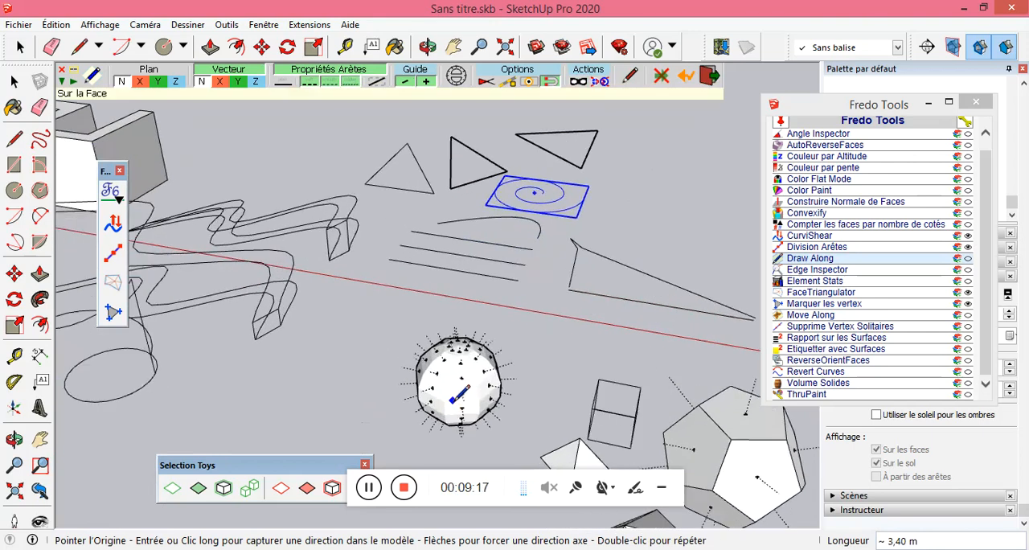
Turn on the display of hidden geometry within Draw Along, and leave the tool.
left_click(578, 83)
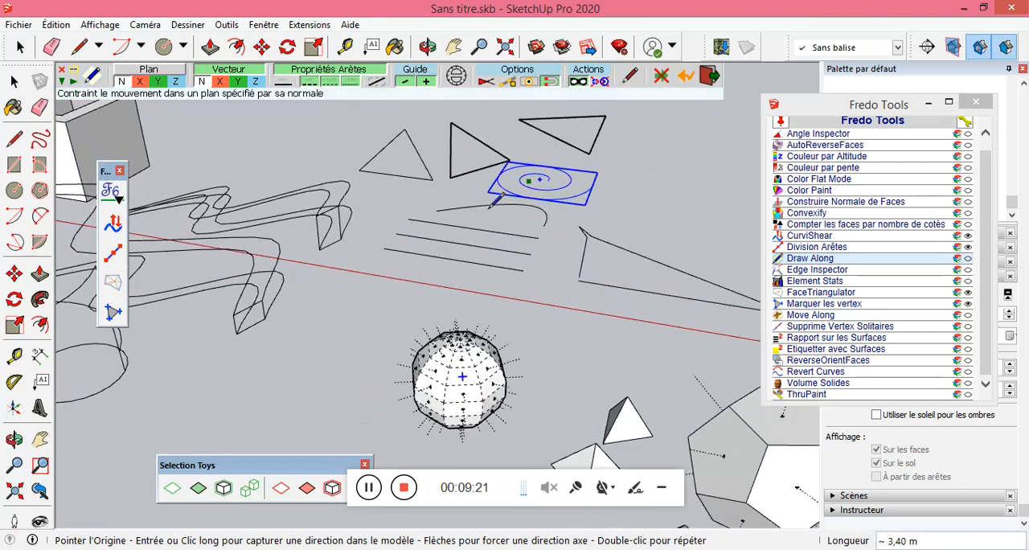
scroll(593, 251, "down", 2)
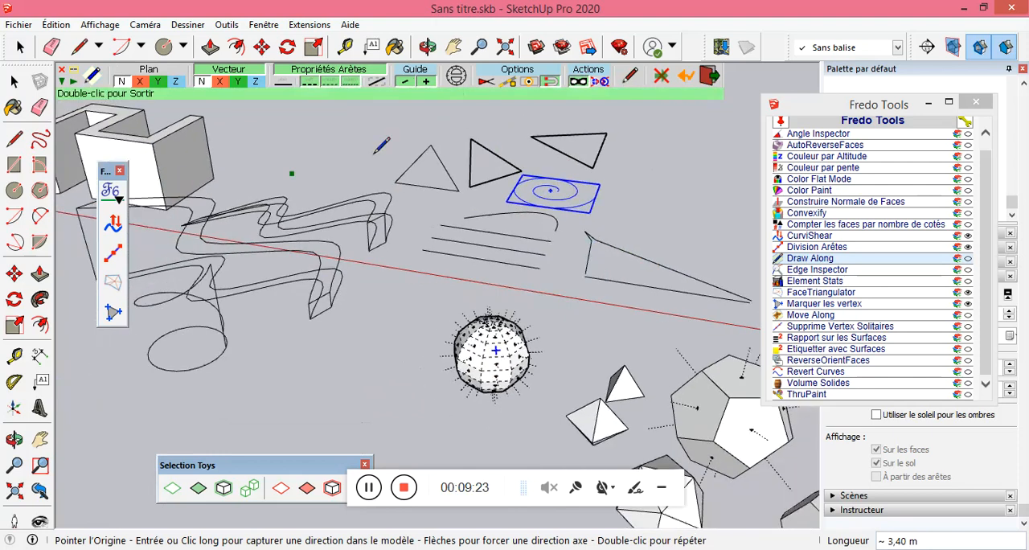
left_click(14, 84)
scroll(515, 205, "down", 4)
scroll(232, 191, "up", 4)
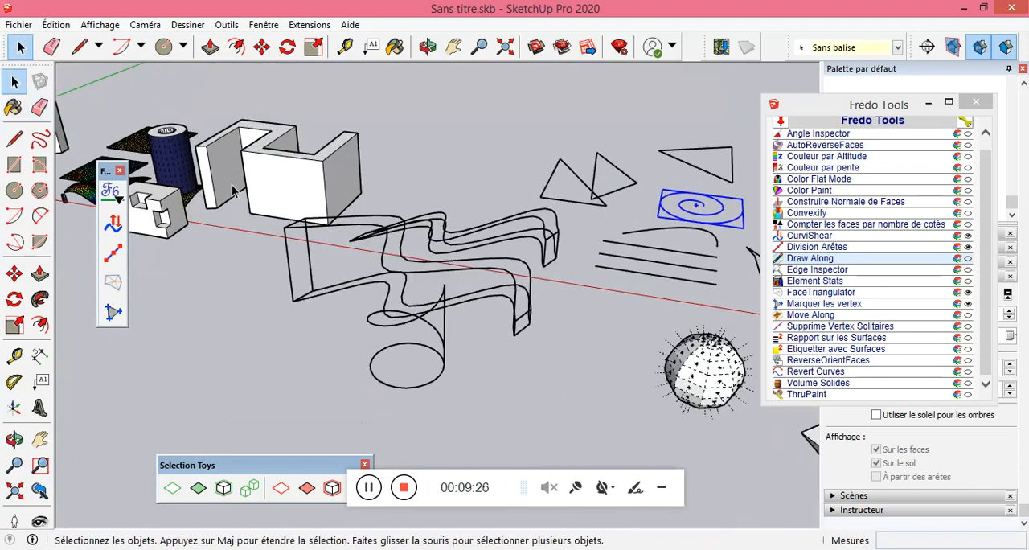
Draw a closed five-sided outline with Draw Along locked to the X plane, in the space beside the large zigzag block.
left_click(804, 258)
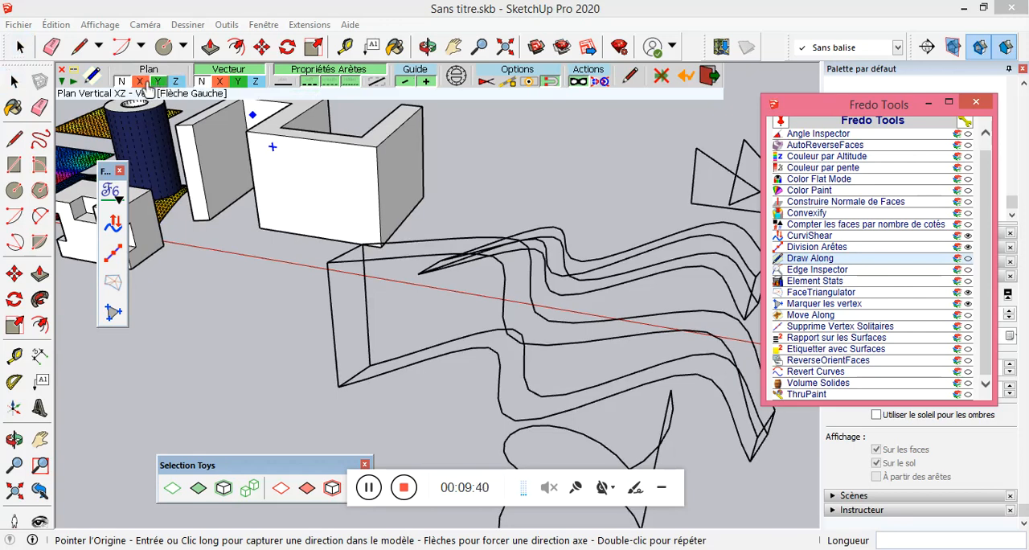
left_click(141, 83)
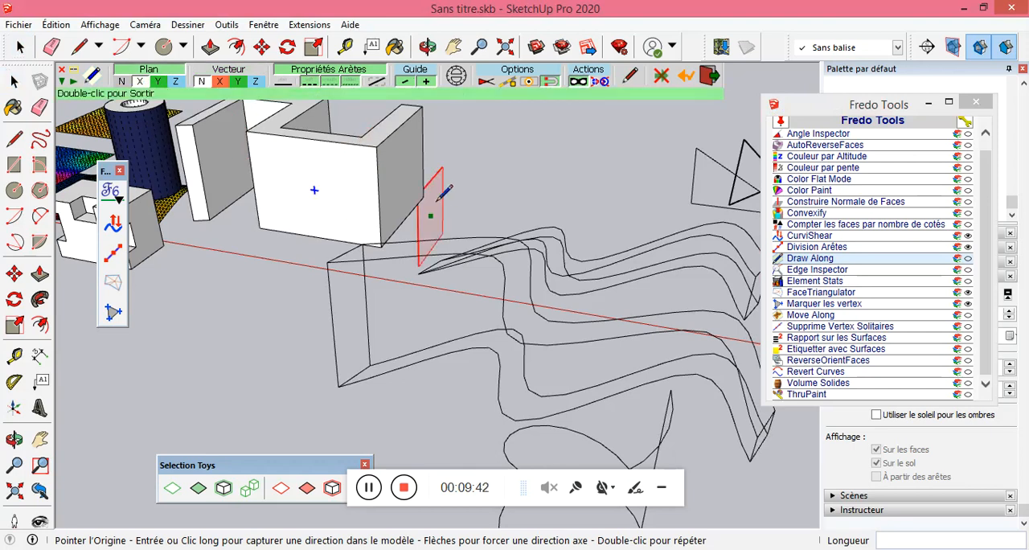
left_click(483, 172)
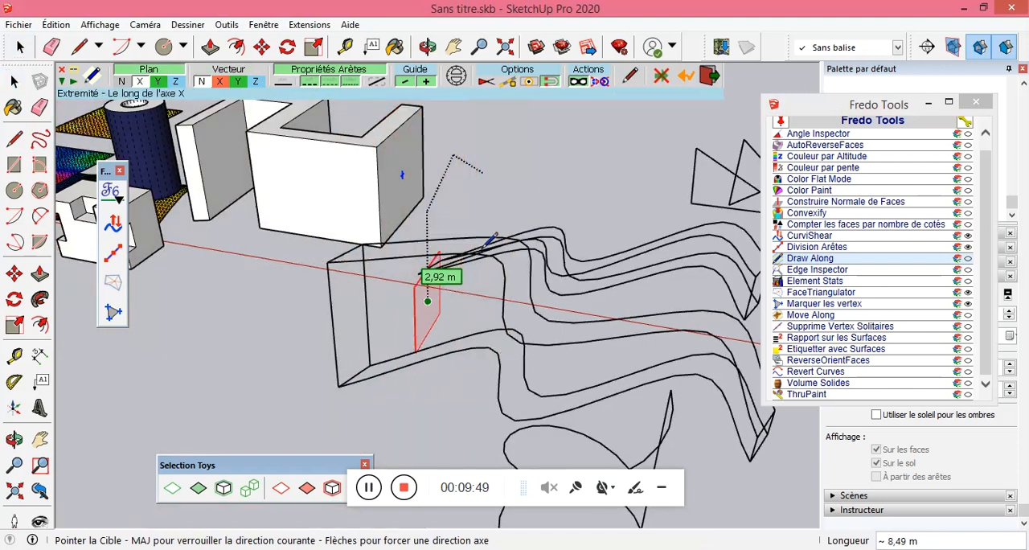
left_click(493, 216)
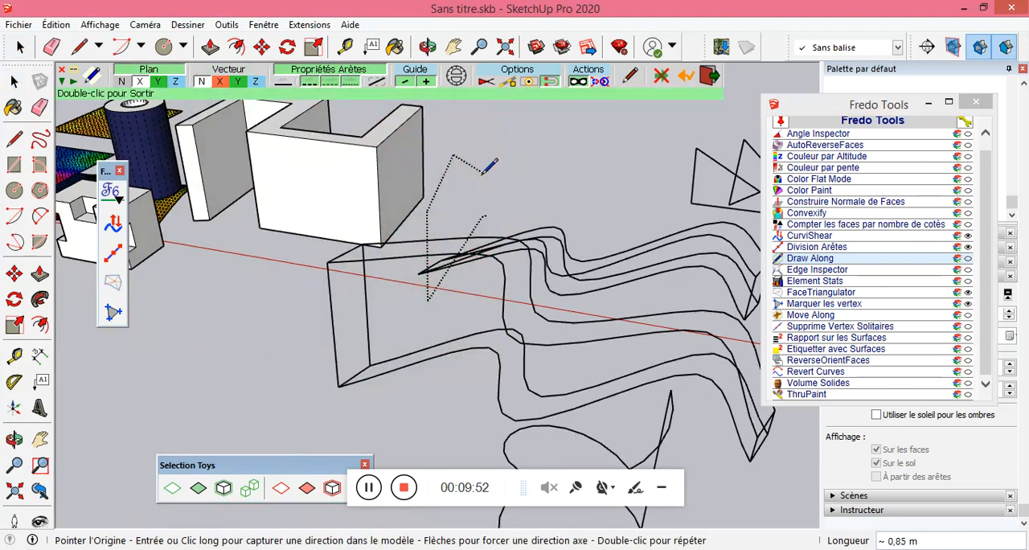
left_click(482, 172)
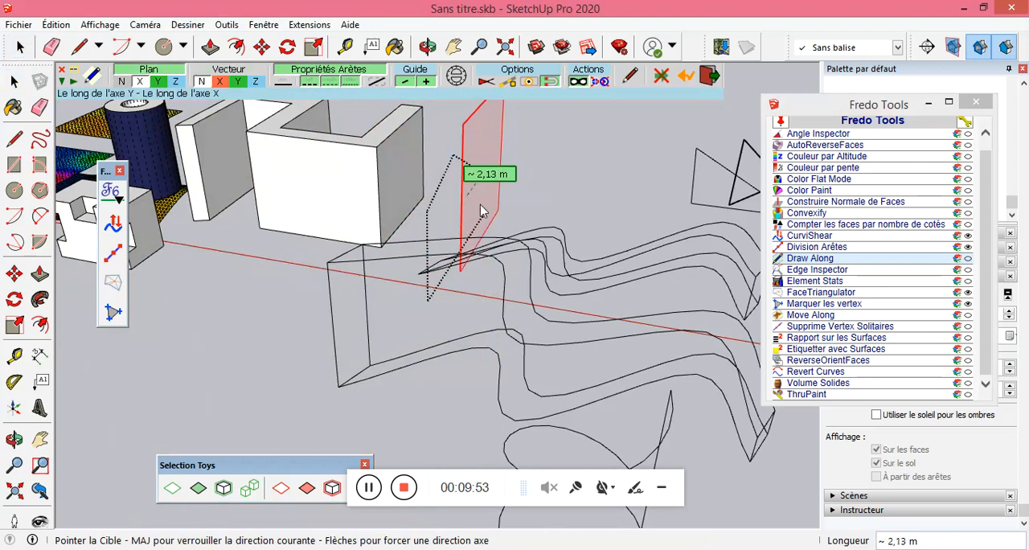
left_click(490, 210)
Switch the plane lock to Y and draw a closed pentagon beyond the tall narrow outline.
mouse_move(490, 210)
middle_mouse_down()
mouse_move(542, 200)
mouse_move(532, 166)
mouse_move(514, 265)
middle_mouse_up()
left_click(160, 82)
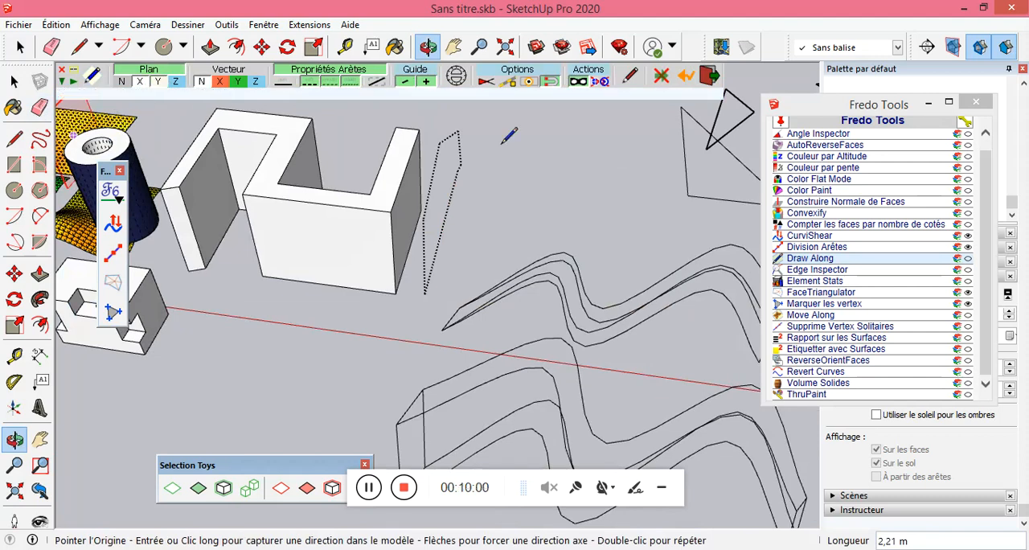
left_click(536, 190)
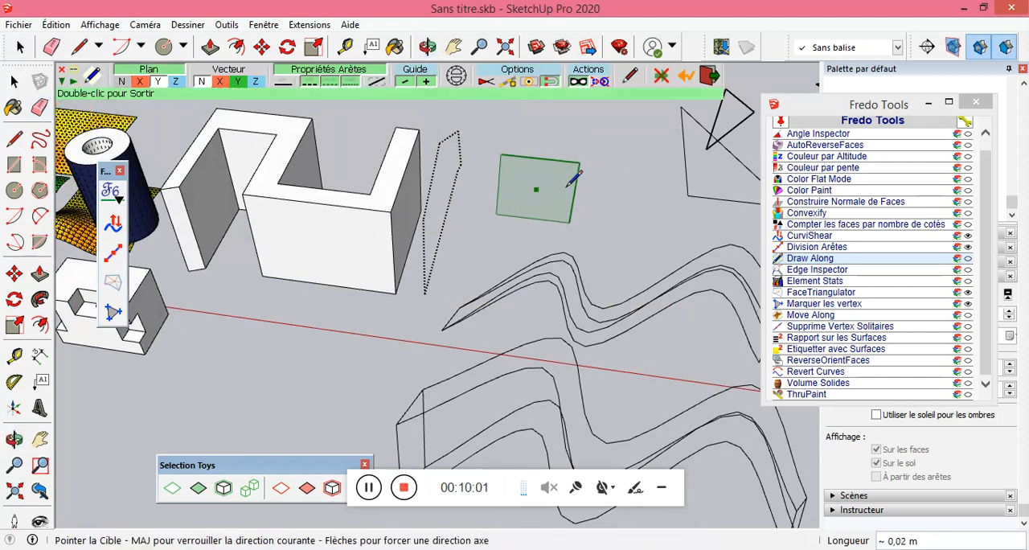
left_click(616, 157)
left_click(659, 203)
left_click(623, 238)
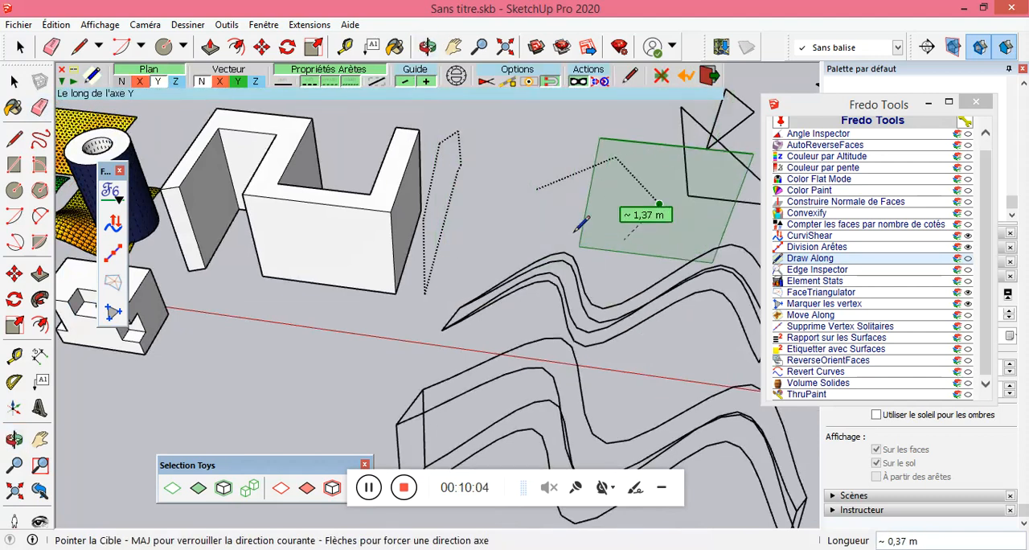
left_click(536, 188)
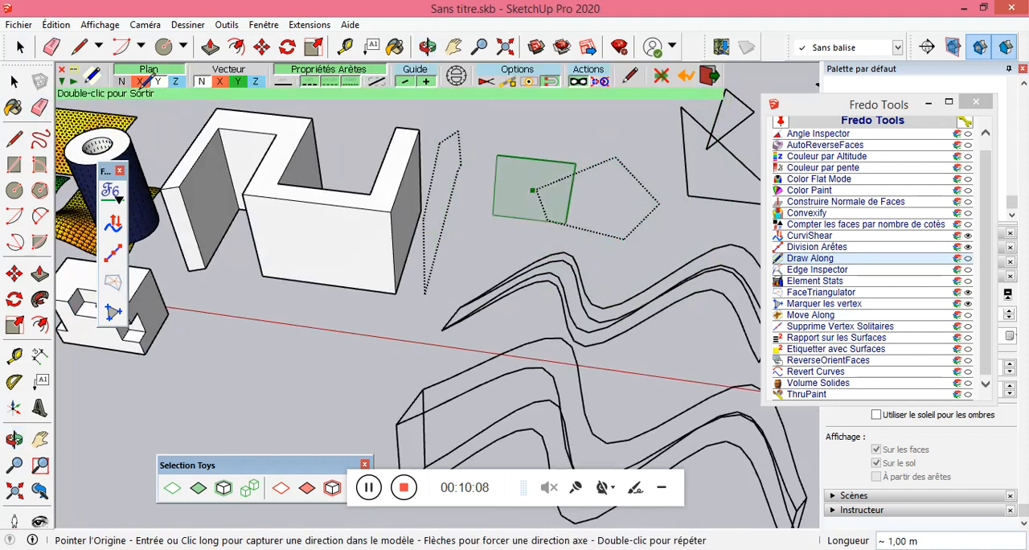
Release the plane lock, lock the vector to the X axis and draw a short line in the open area in front of the blocks.
left_click(177, 84)
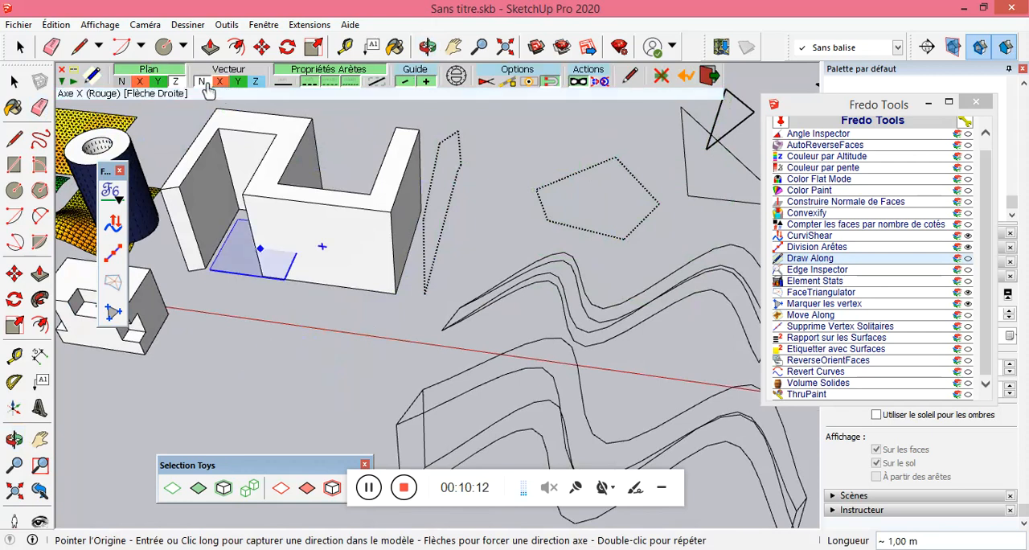
left_click(179, 84)
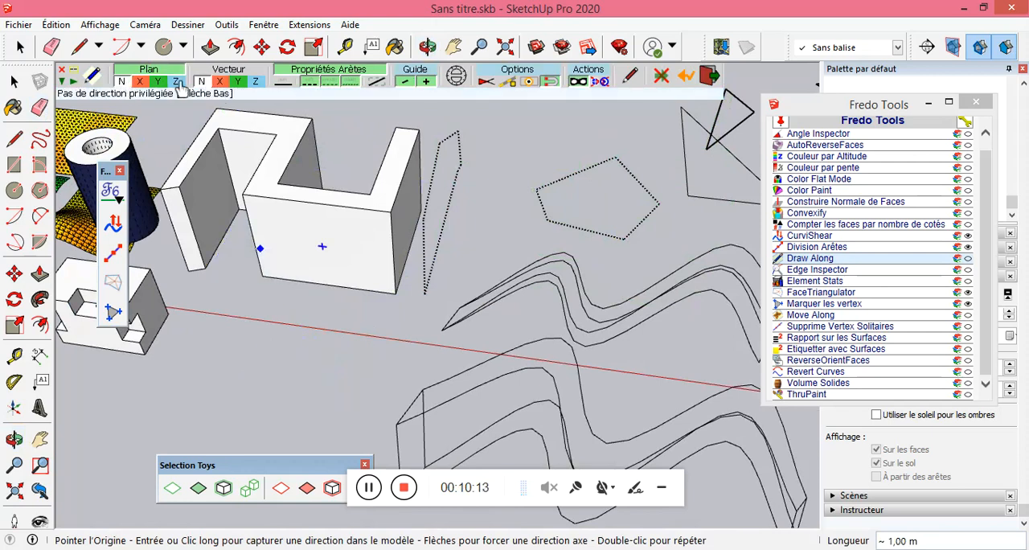
left_click(219, 85)
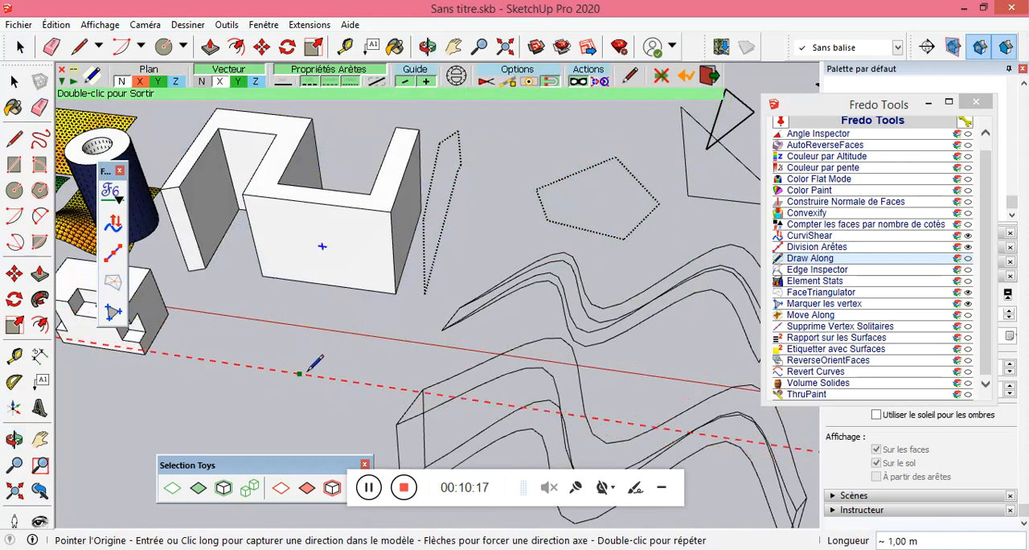
left_click(283, 374)
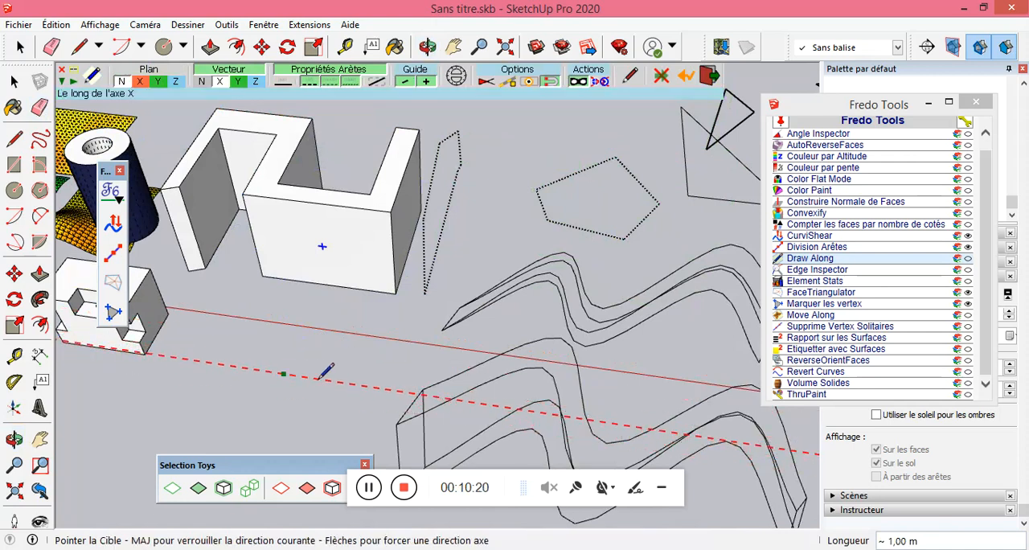
left_click(347, 371)
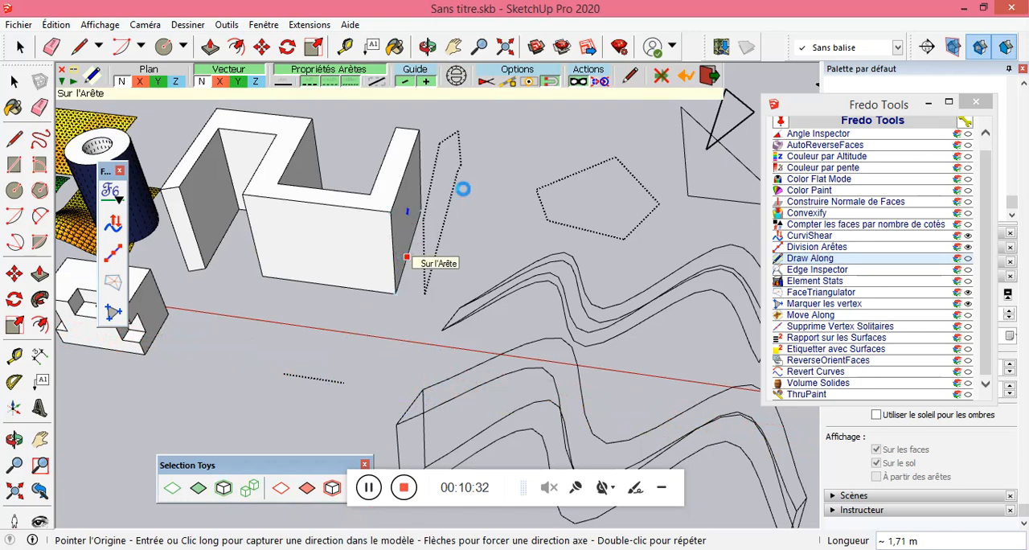
Draw connected unconstrained segments from the zigzag block's lower side edge across the tall narrow outline, and leave Draw Along.
left_click(406, 257)
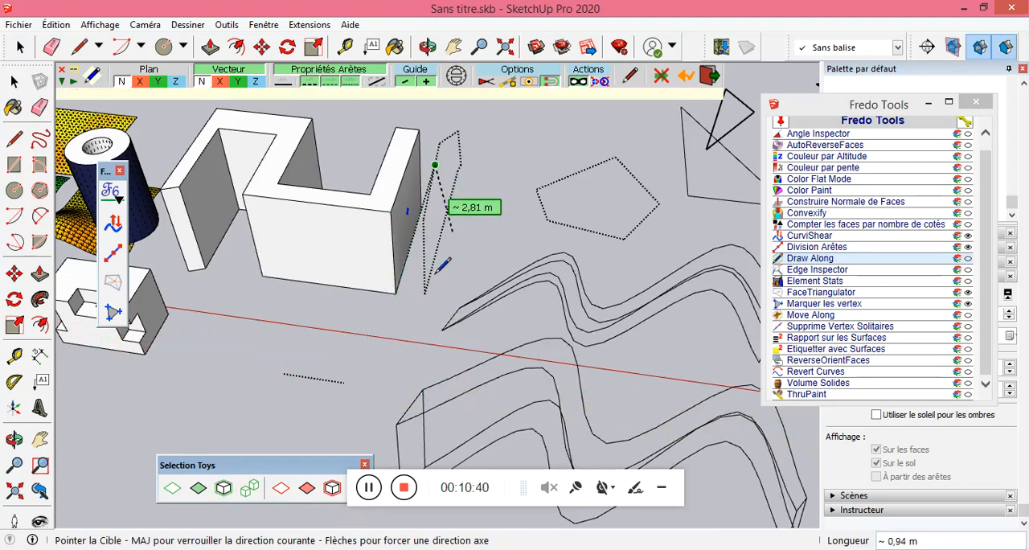
middle_click_drag(406, 322, 354, 333)
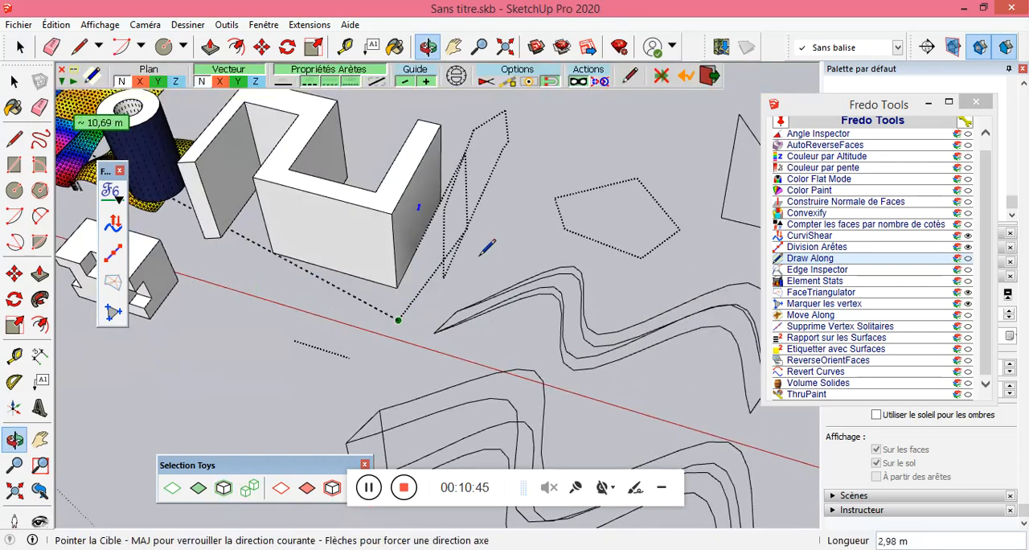
left_click(14, 82)
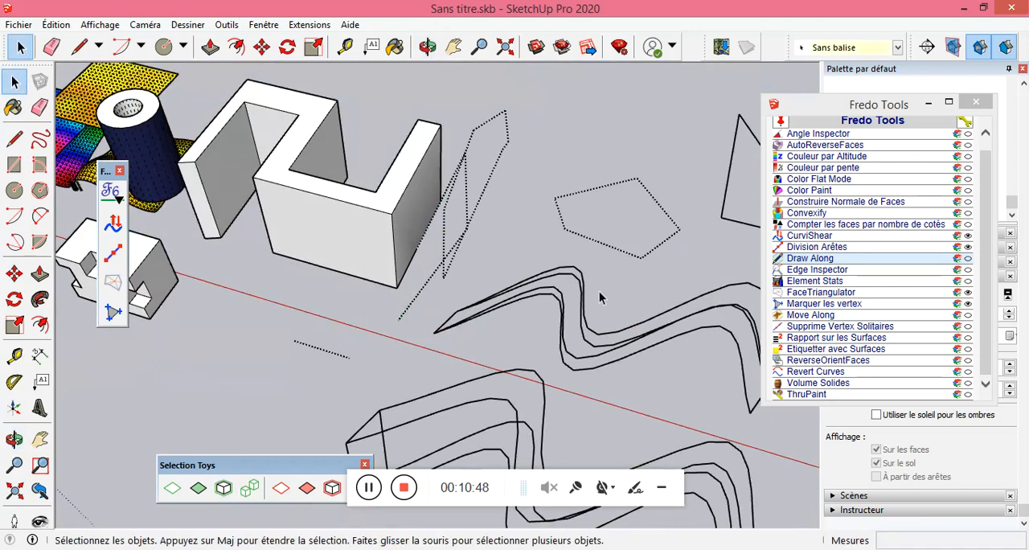
Try the X plane lock and the Z axis vector lock in Draw Along.
left_click(807, 258)
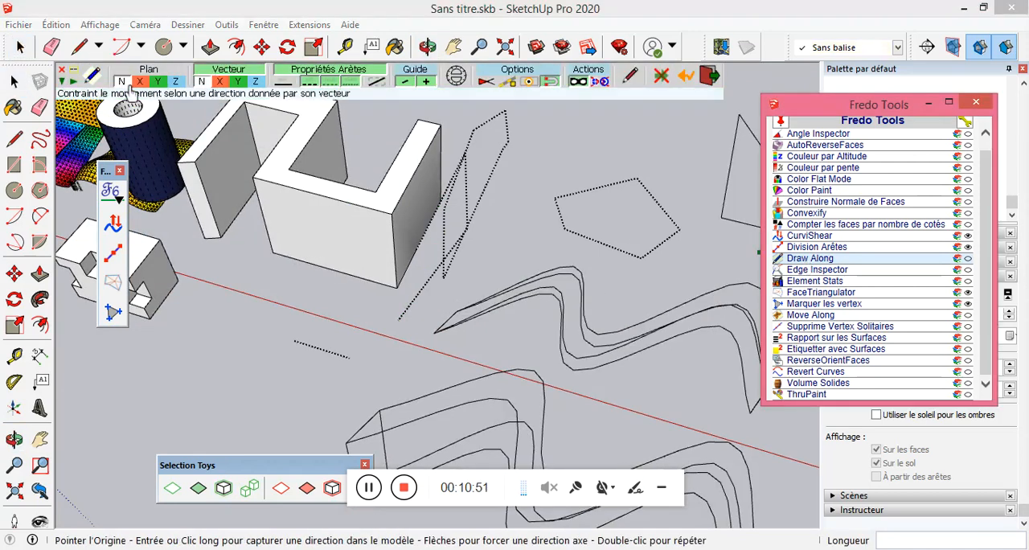
left_click(139, 82)
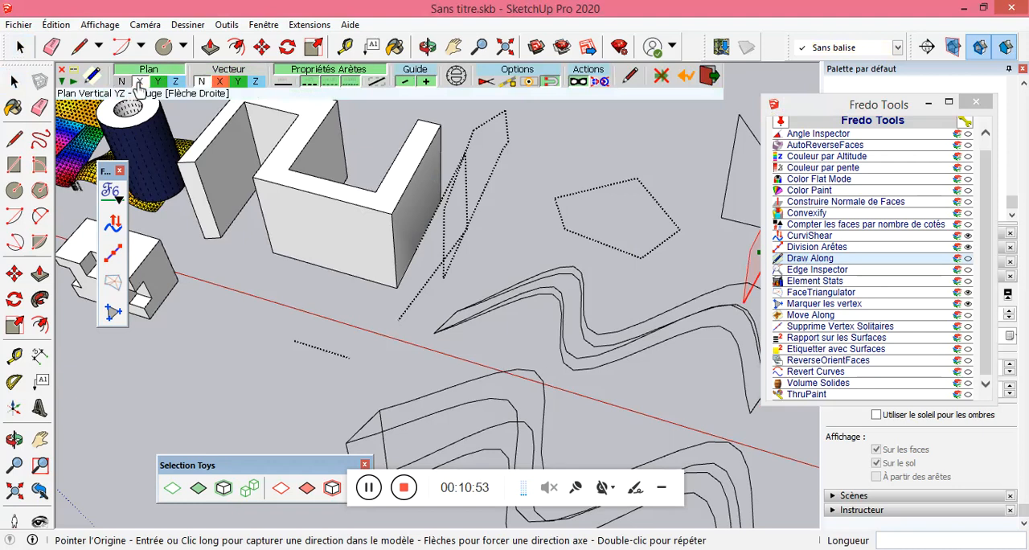
left_click(254, 83)
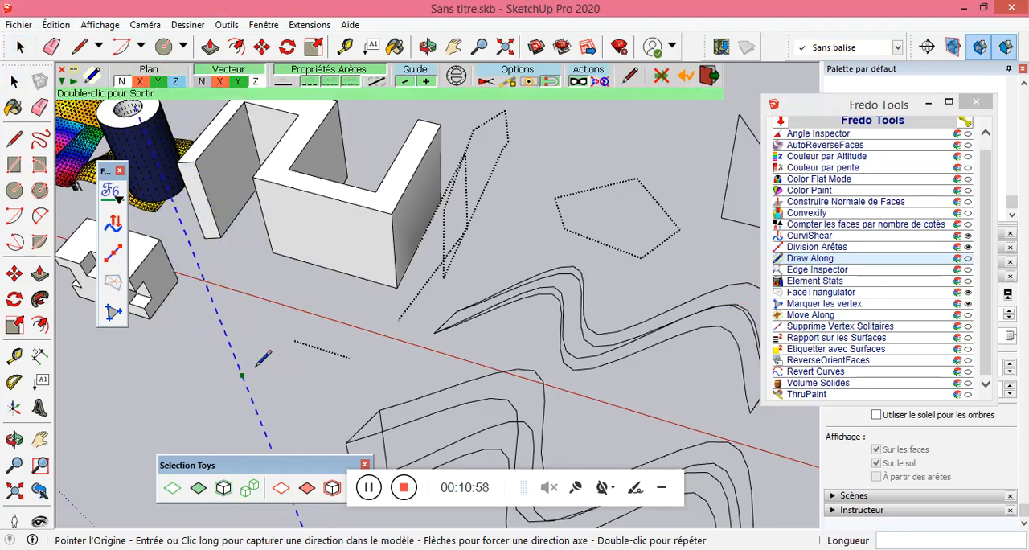
left_click(424, 206)
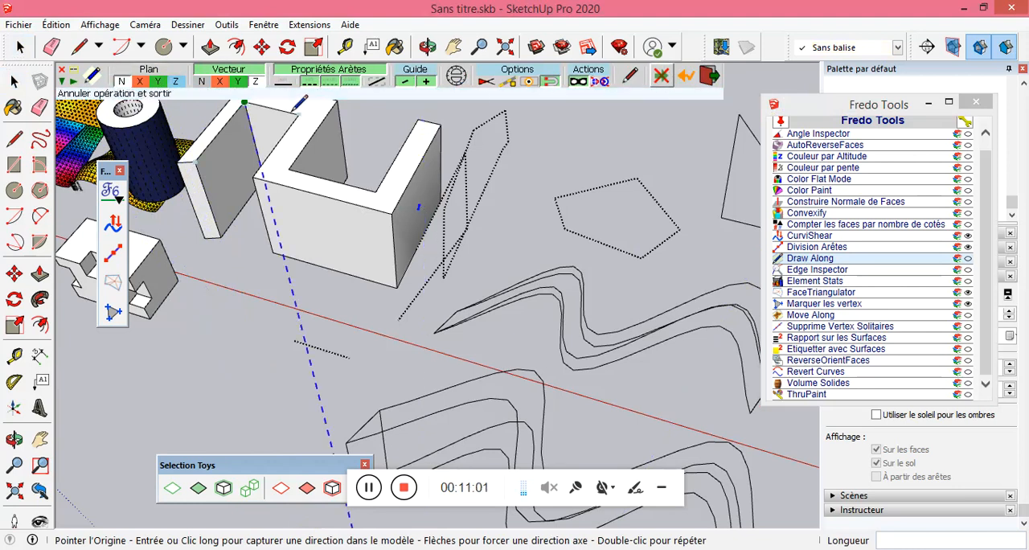
Draw a closed quadrilateral around the short line with the protractor on and no vector lock, its first side about 1,03 m at 90°.
left_click(455, 80)
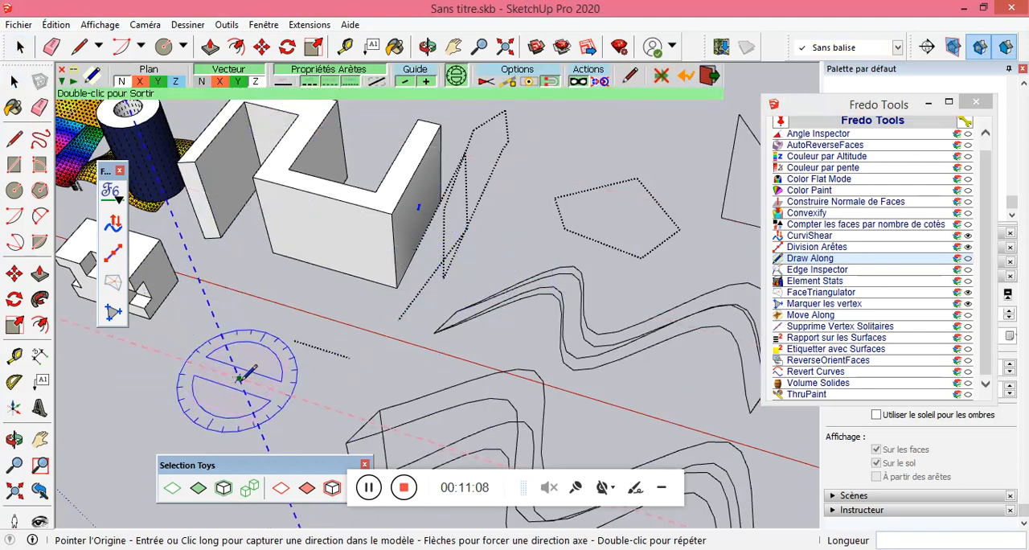
left_click(203, 83)
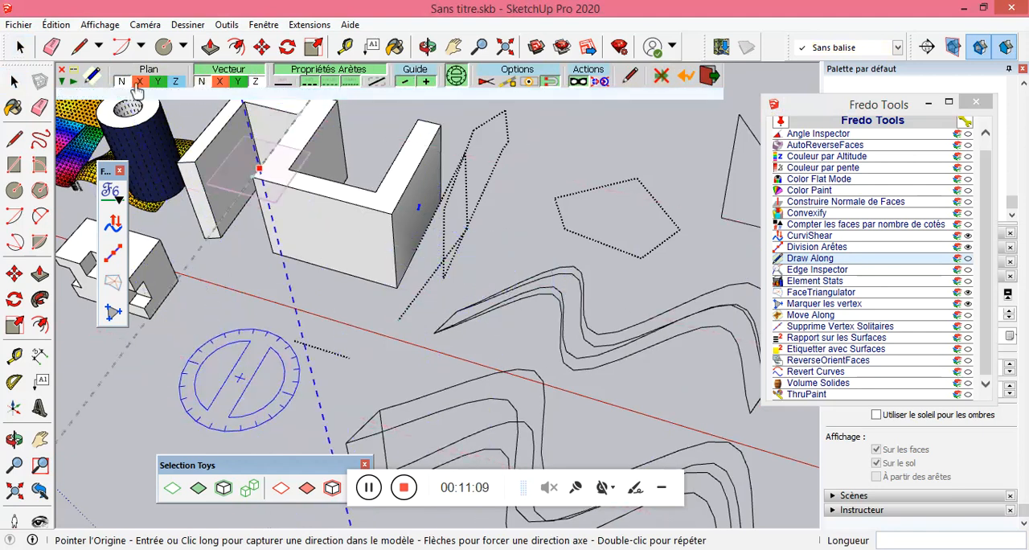
left_click(217, 372)
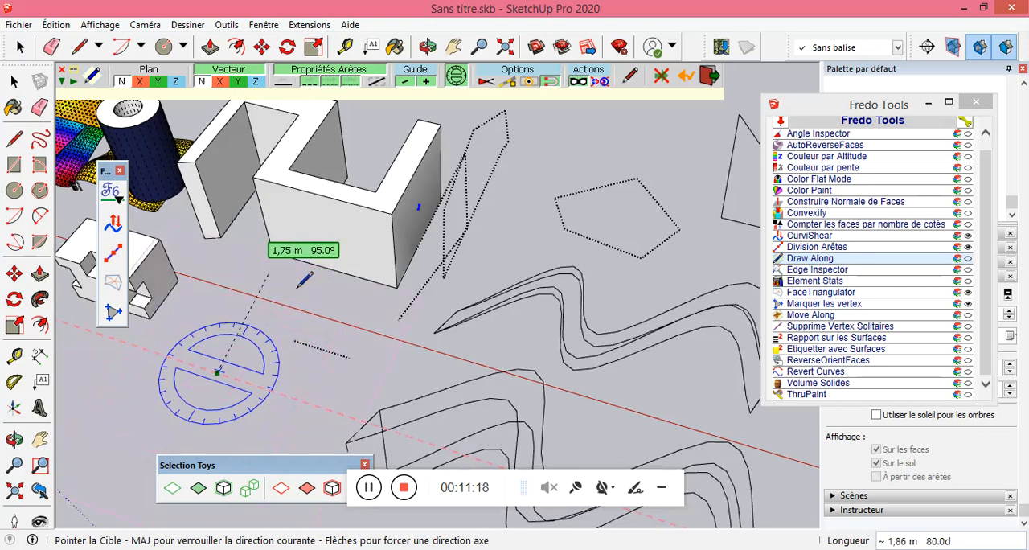
left_click(258, 316)
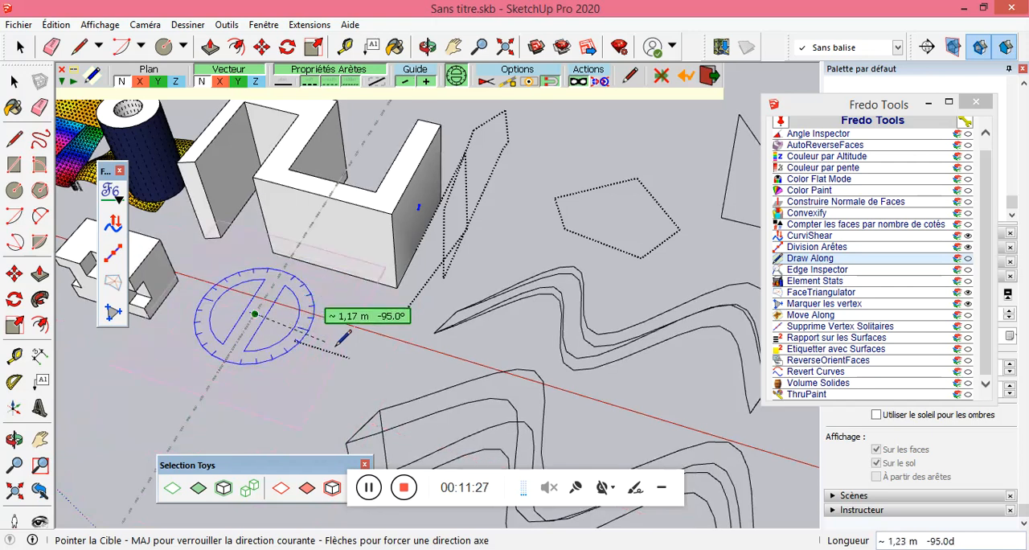
left_click(372, 350)
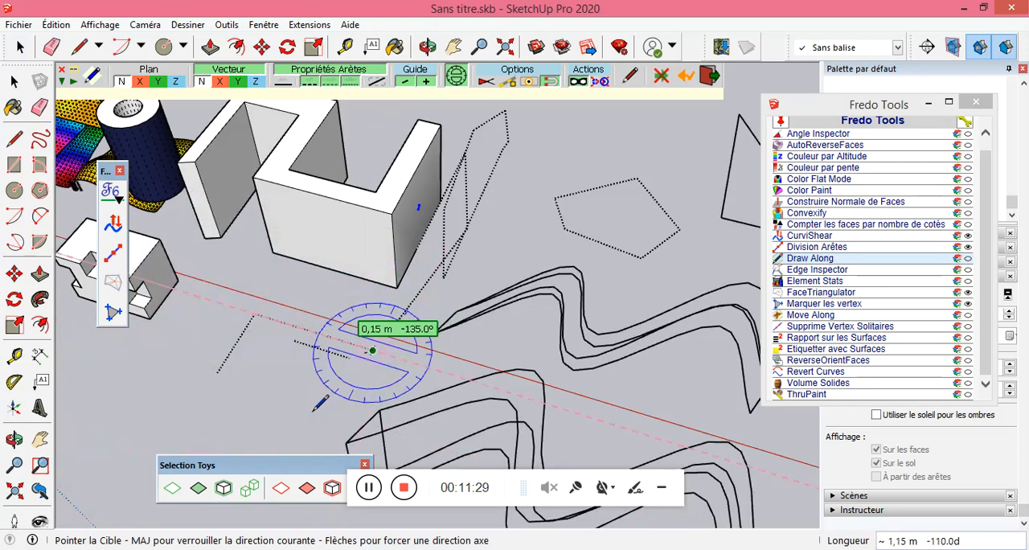
left_click(273, 417)
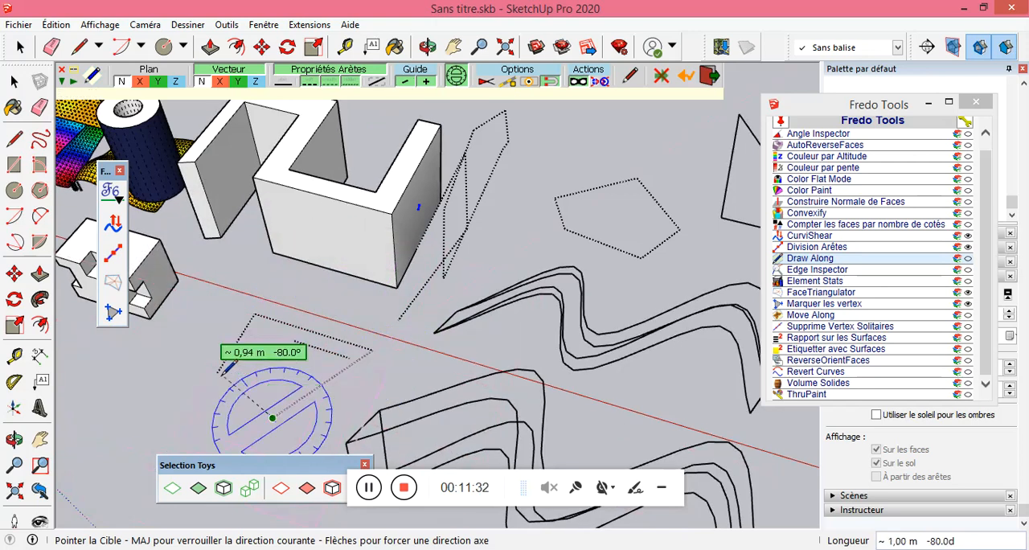
left_click(217, 372)
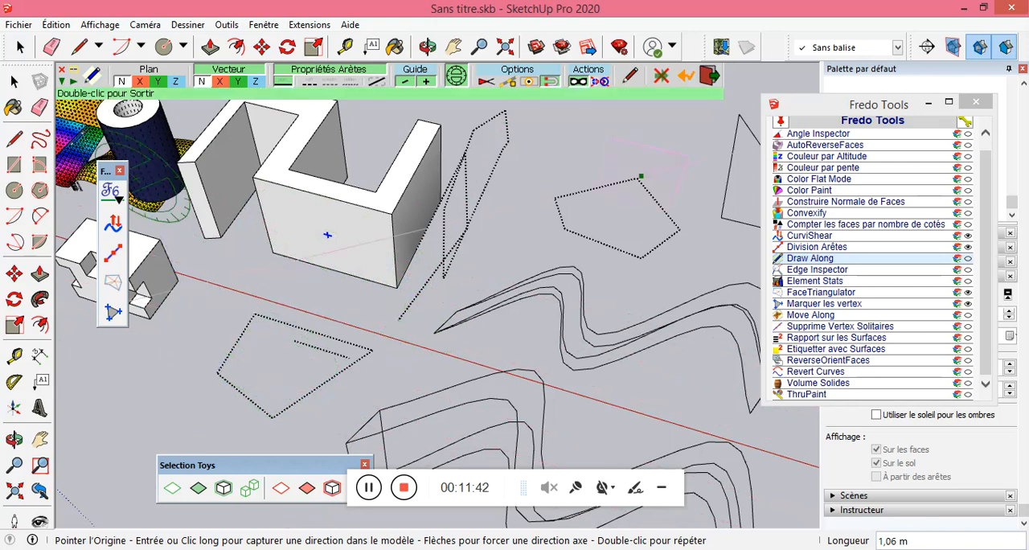
Erase the pentagon, the tall outline with its crossing segments, the quadrilateral and the short line.
left_click(40, 107)
left_click_drag(660, 185, 633, 188)
left_click_drag(661, 239, 657, 241)
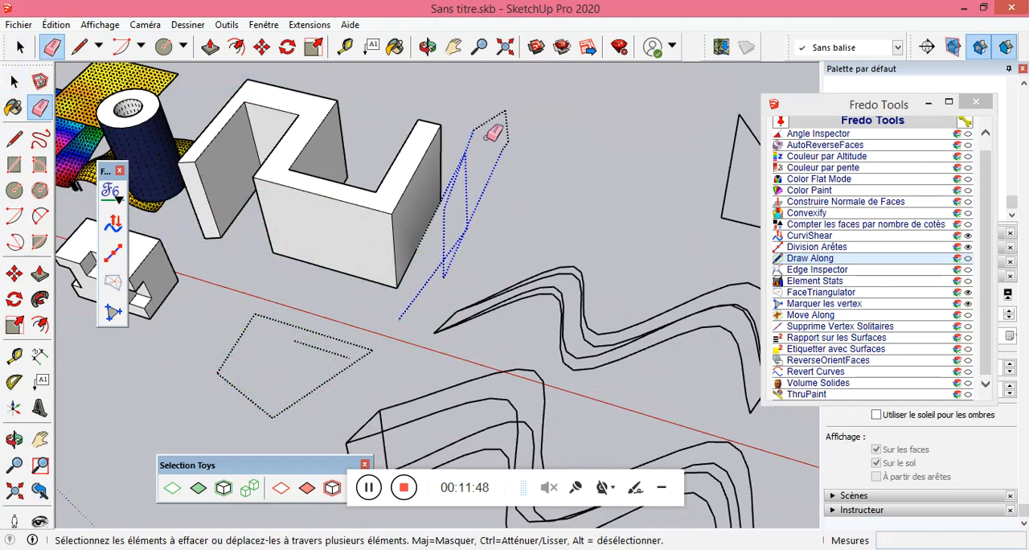
left_click_drag(507, 150, 508, 155)
left_click_drag(359, 390, 317, 332)
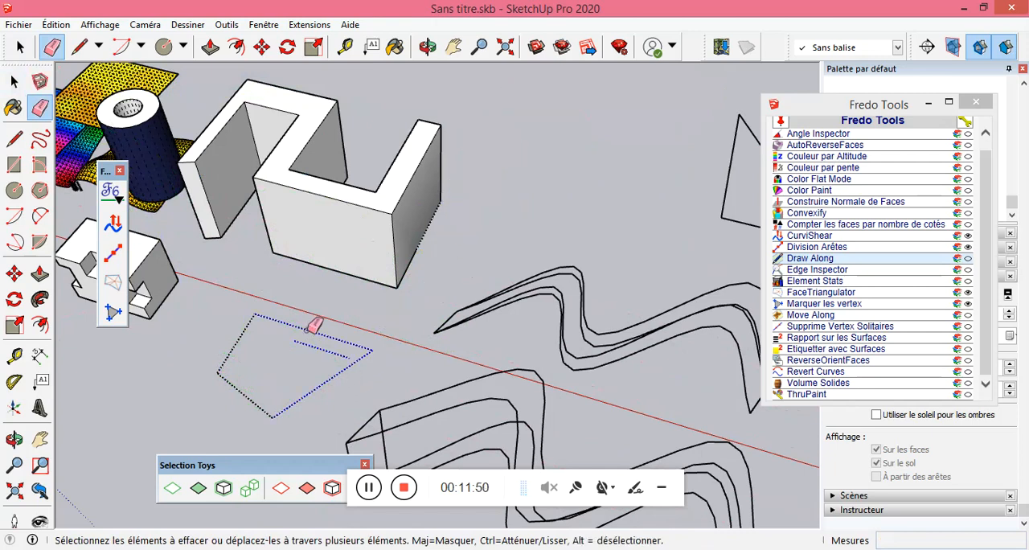
left_click_drag(252, 406, 251, 406)
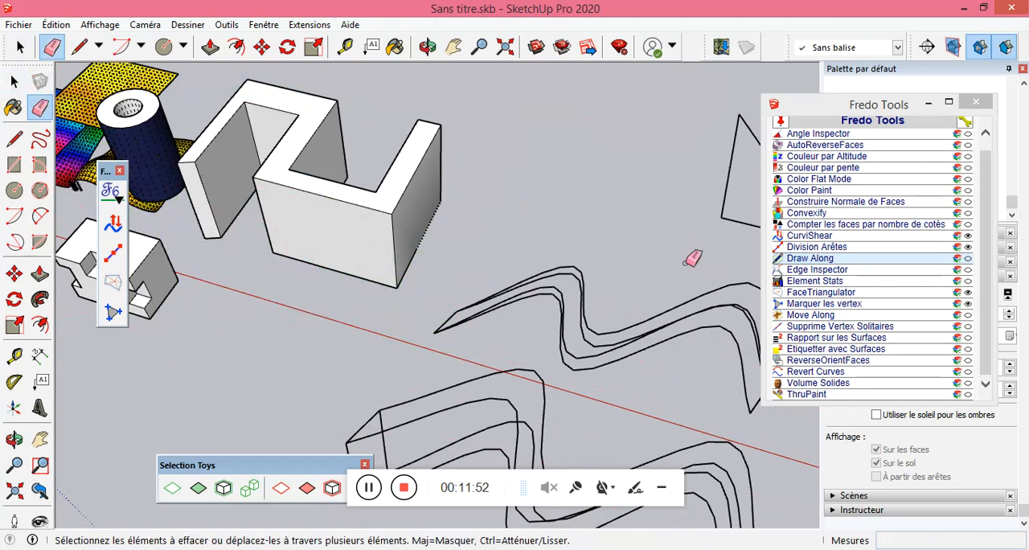
scroll(358, 231, "down", 4)
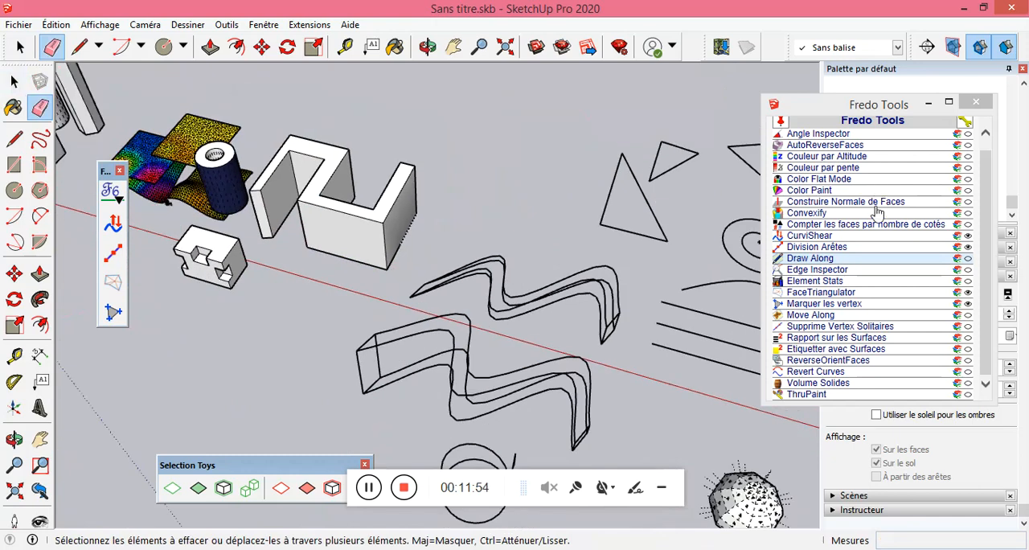
Select the kitchen cabinet component at the far end of the red axis and inspect it for edge defects with Edge Inspector.
left_click(14, 81)
scroll(361, 224, "down", 6)
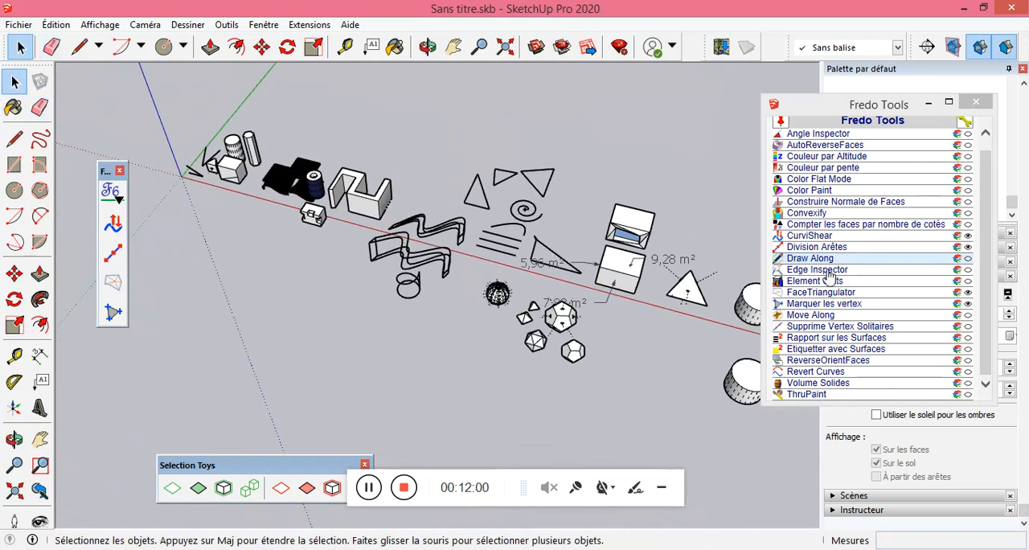
scroll(346, 229, "down", 3)
scroll(609, 265, "down", 2)
scroll(747, 352, "up", 3)
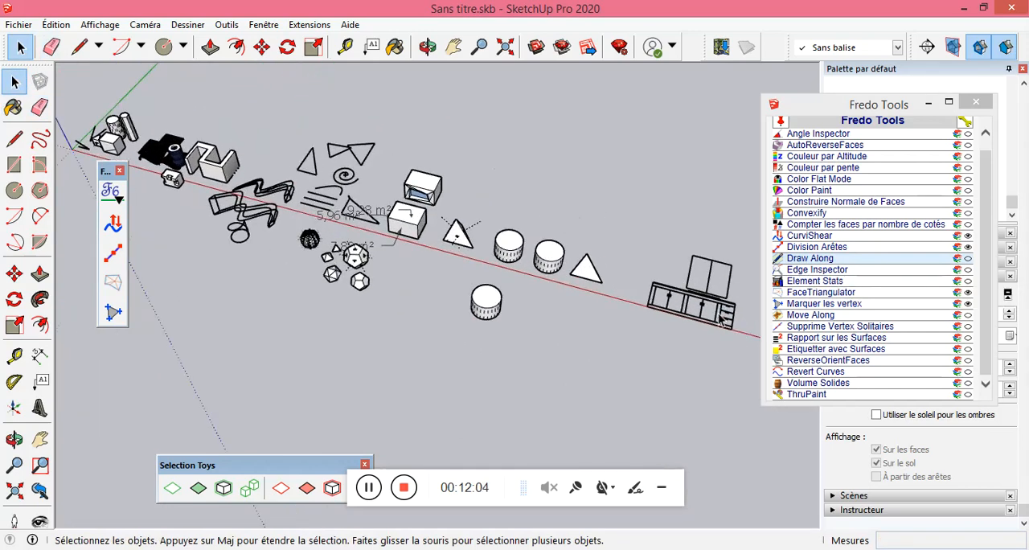
left_click(721, 319)
scroll(707, 347, "up", 4)
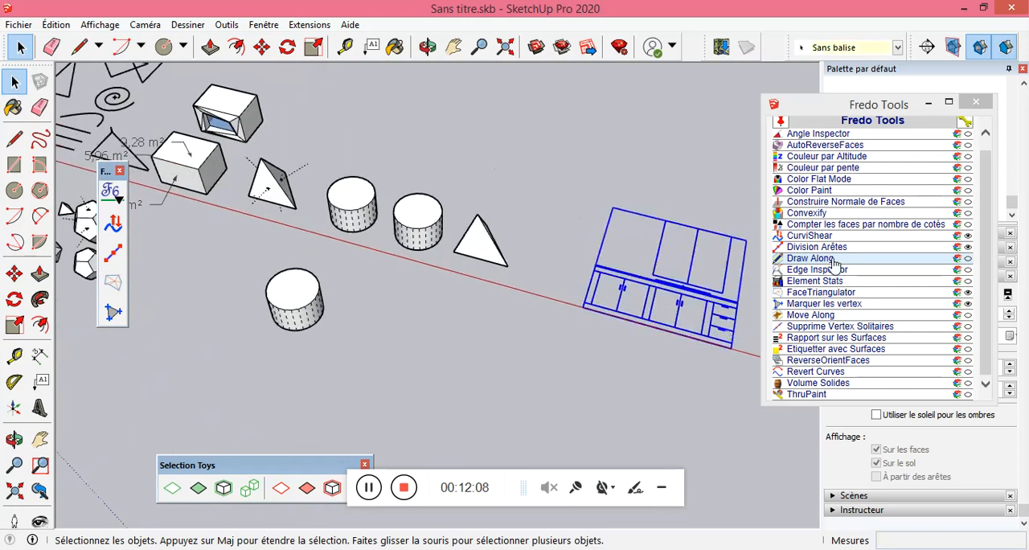
left_click(816, 271)
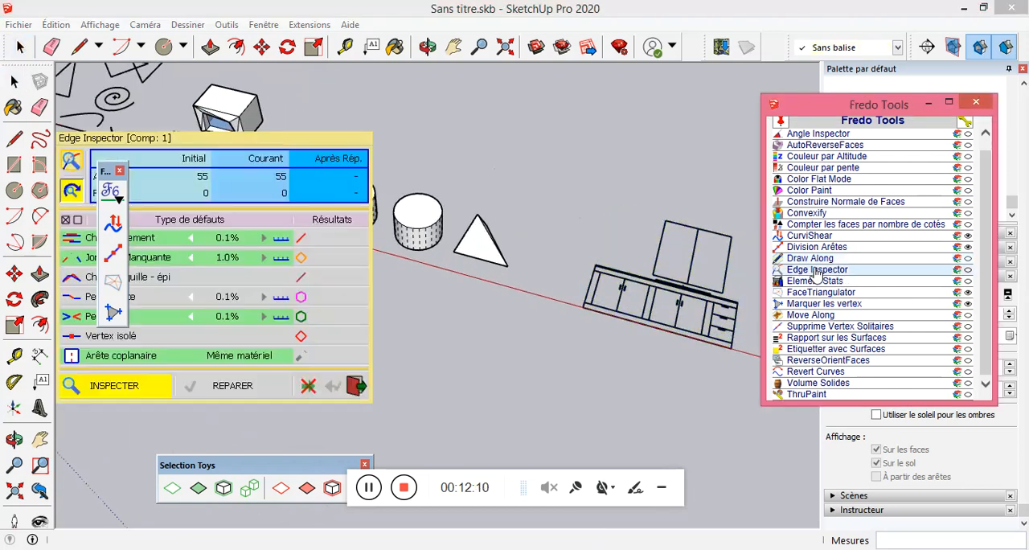
left_click(117, 390)
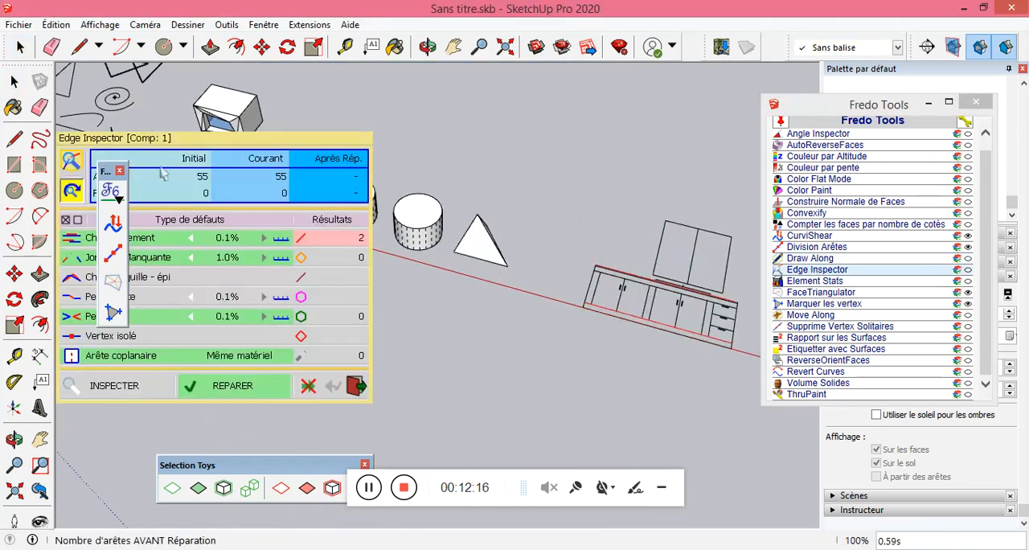
Move the floating Fredo toolbar off the Edge Inspector palette and repair the overlapping edges in the kitchen component.
left_click_drag(105, 171, 546, 87)
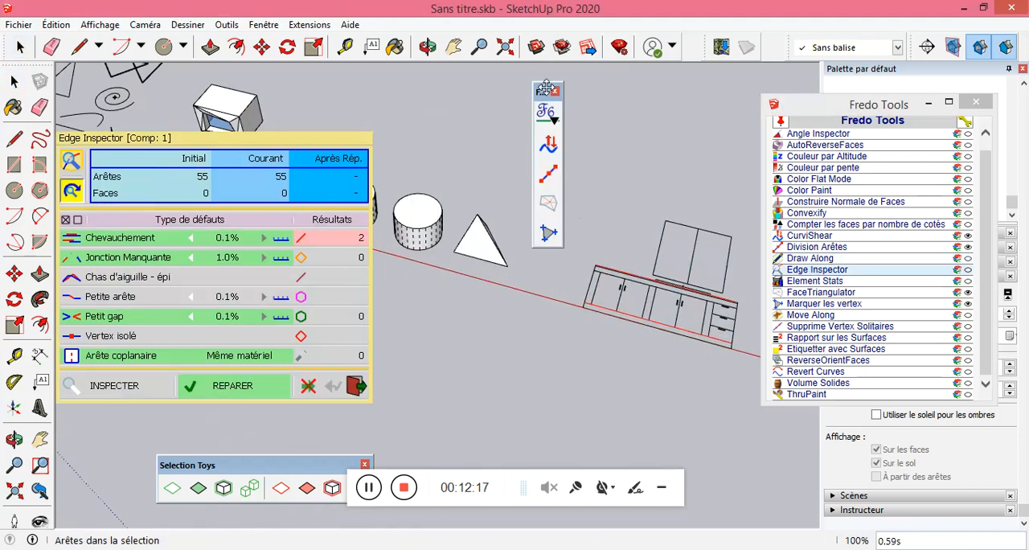
left_click(134, 246)
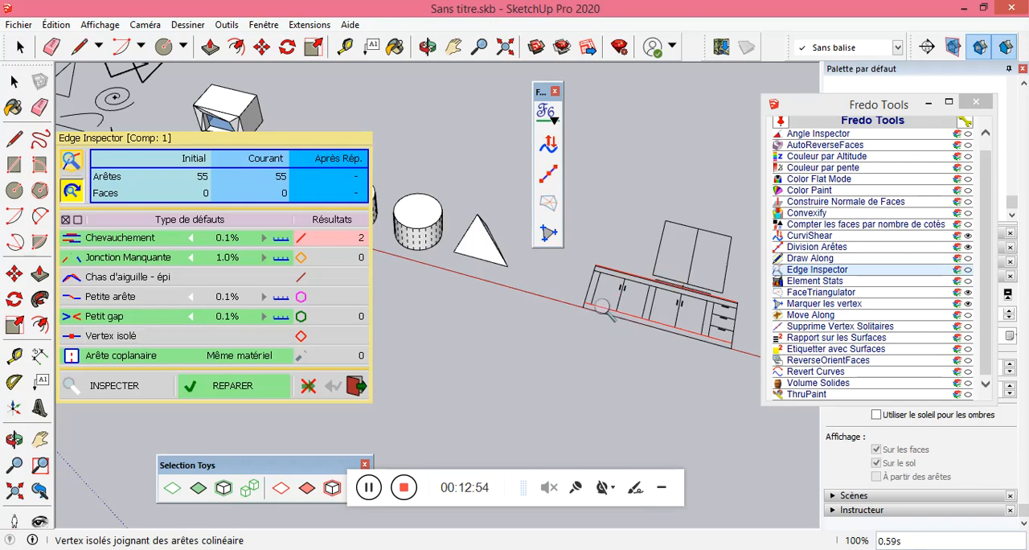
left_click(233, 387)
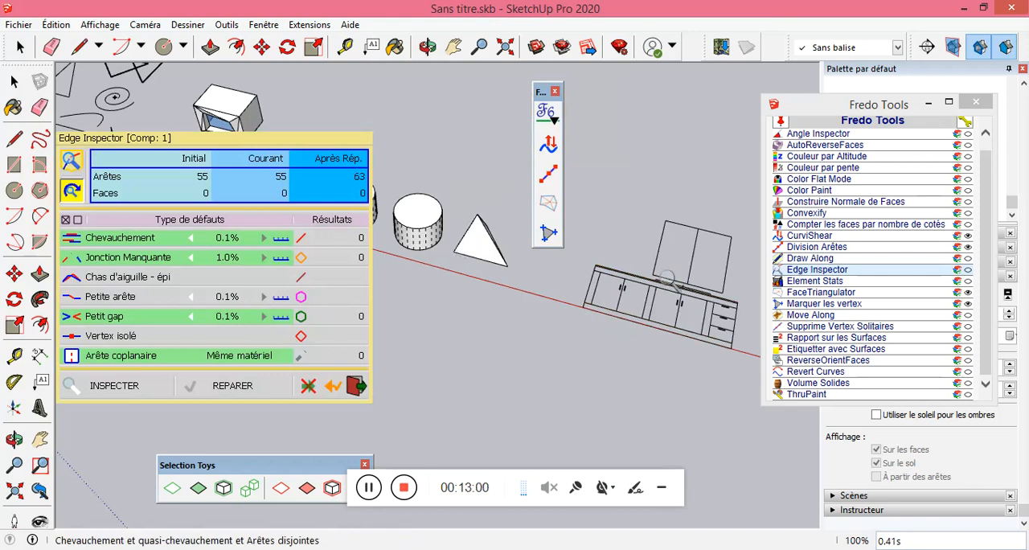
Inspect the repaired kitchen component again with Edge Inspector, try the 20x magnifier, and leave the tool.
left_click(13, 81)
left_click(677, 291)
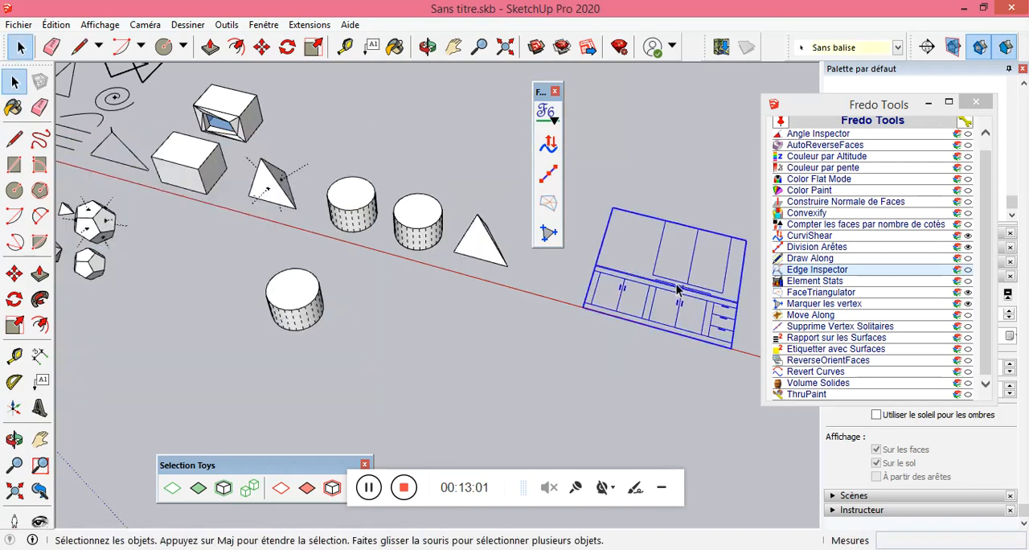
left_click(882, 281)
left_click(822, 271)
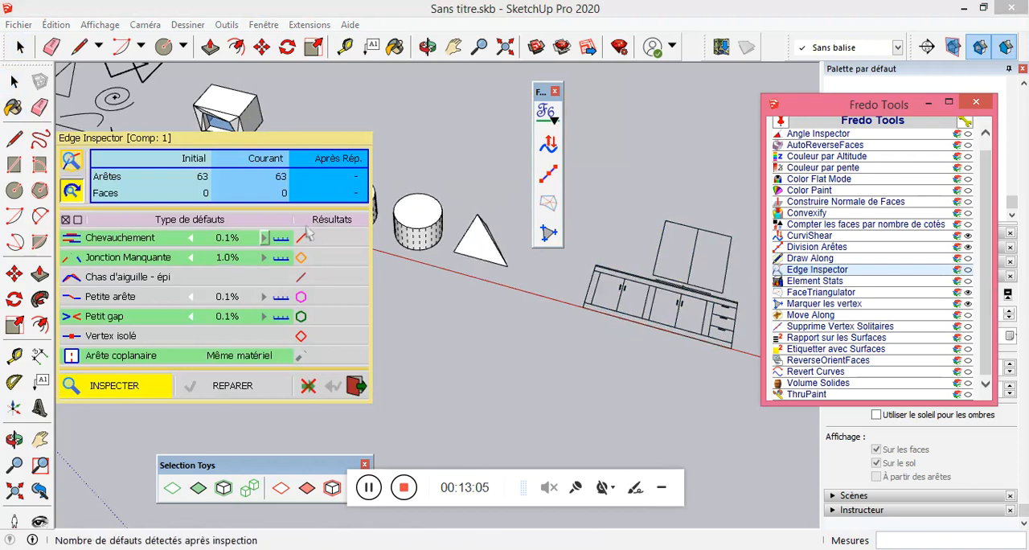
left_click(150, 381)
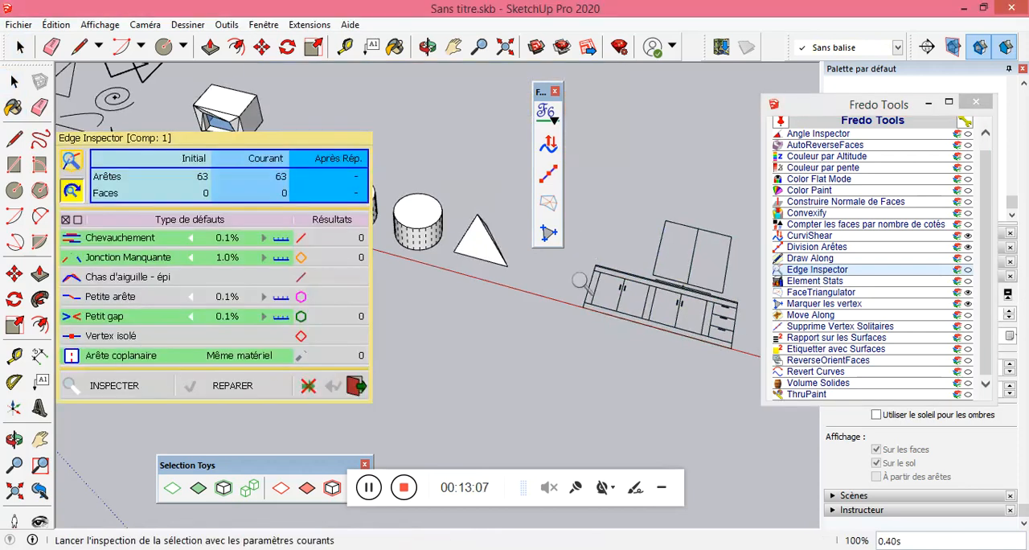
left_click(602, 271)
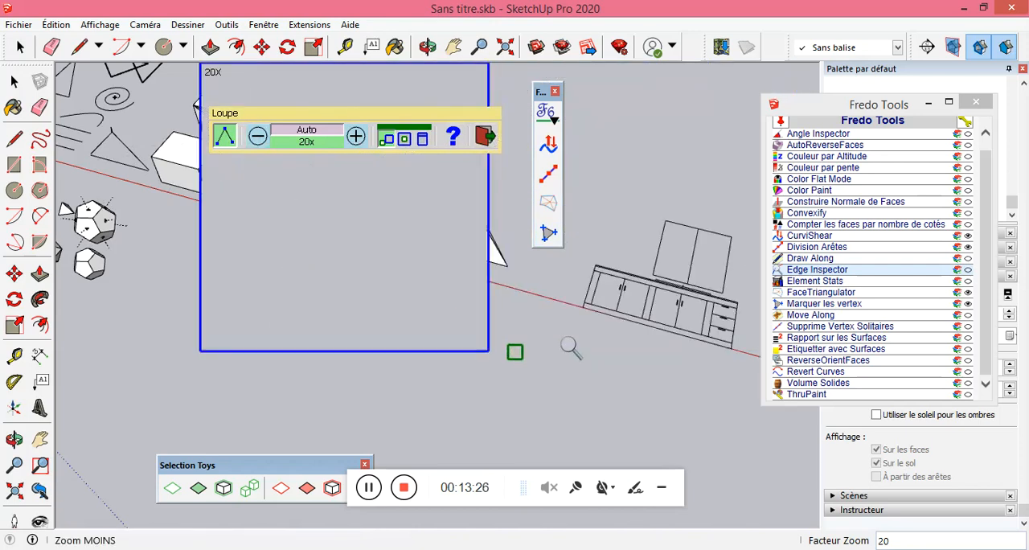
key("space")
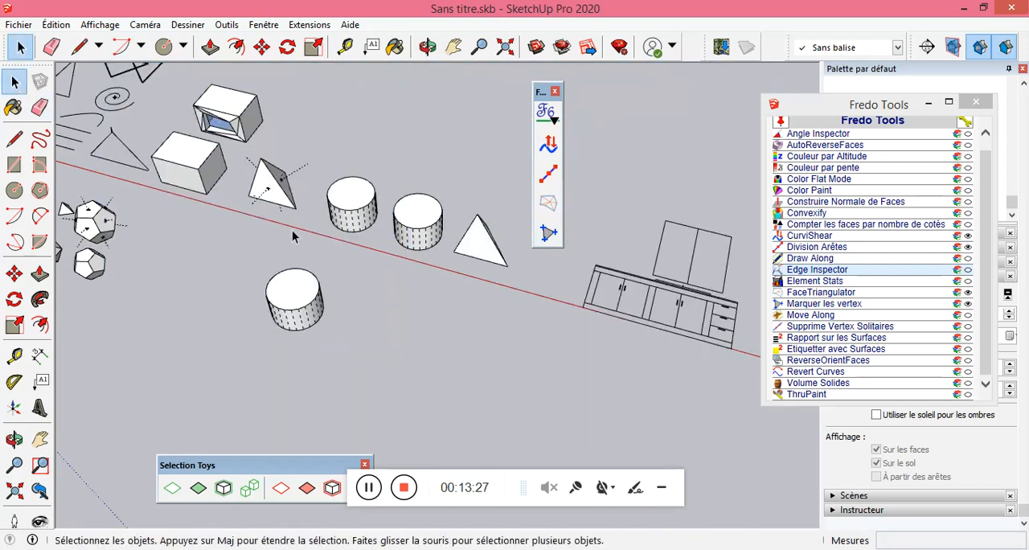
Select the six edges of the long triangle outline beside the spiral, inspect them with Edge Inspector, and leave the tool.
scroll(442, 343, "down", 3)
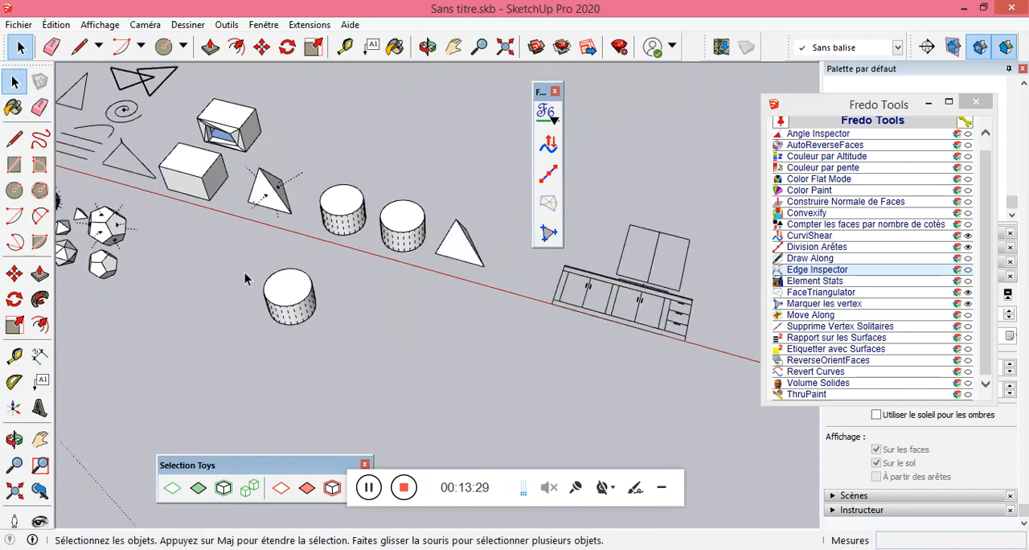
scroll(149, 197, "up", 5)
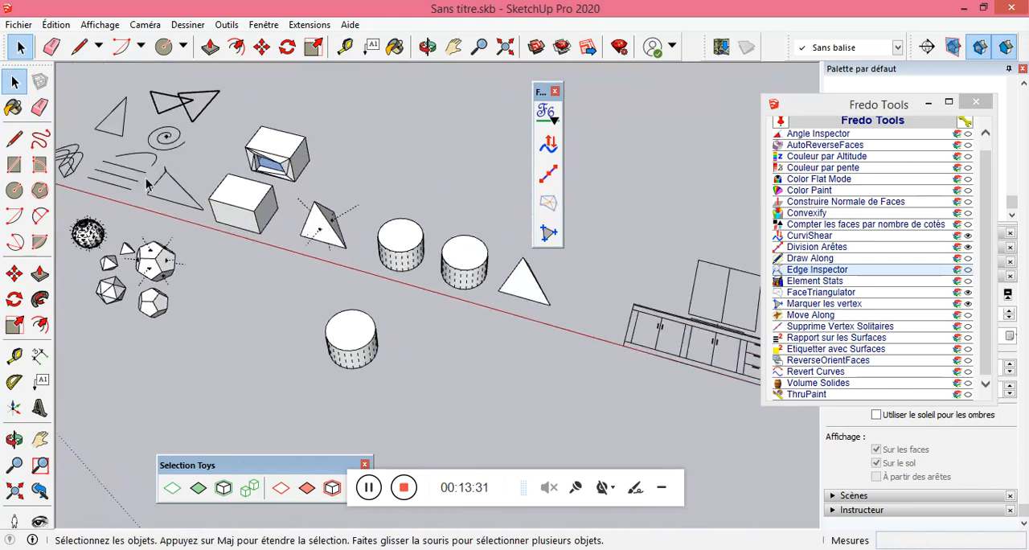
scroll(297, 185, "up", 6)
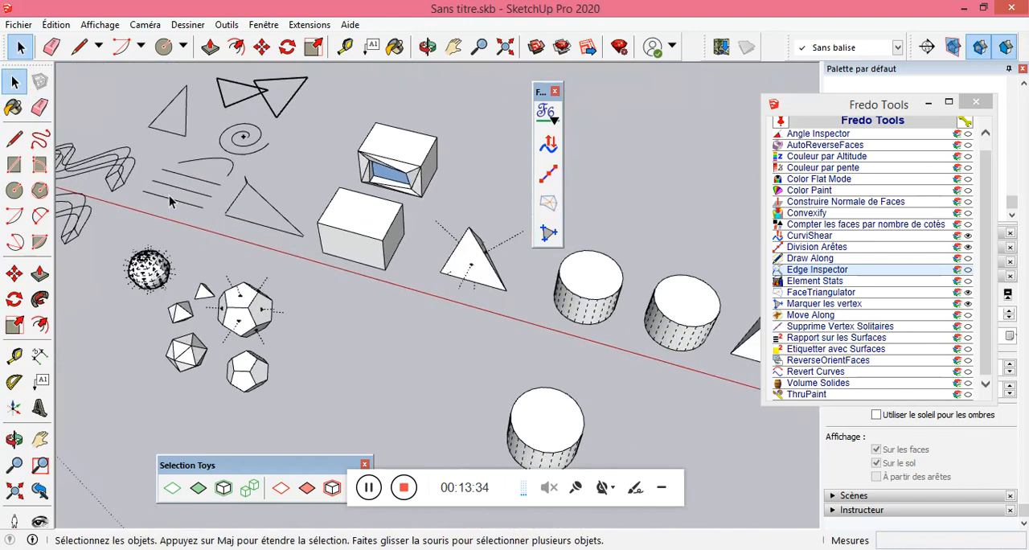
left_click_drag(279, 210, 250, 170)
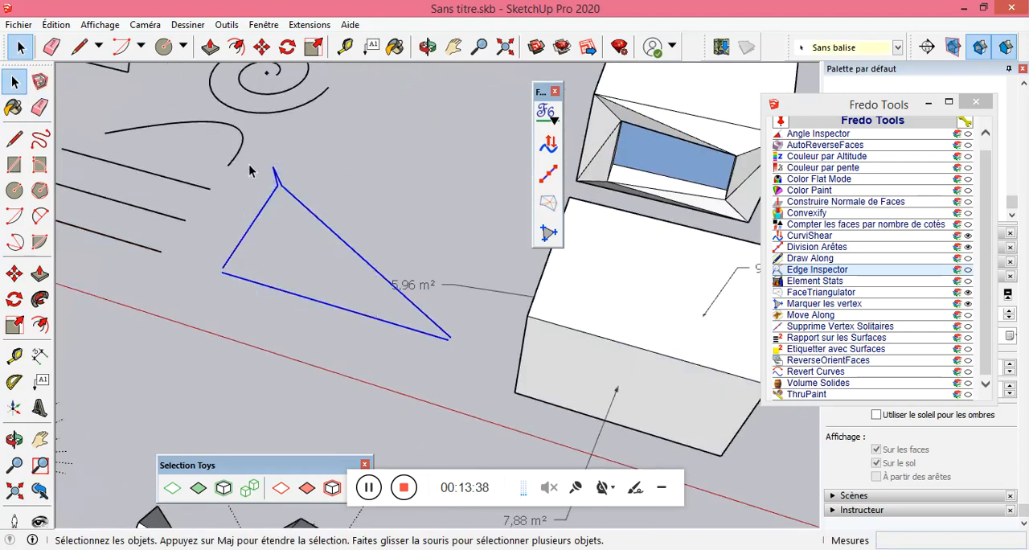
left_click(824, 275)
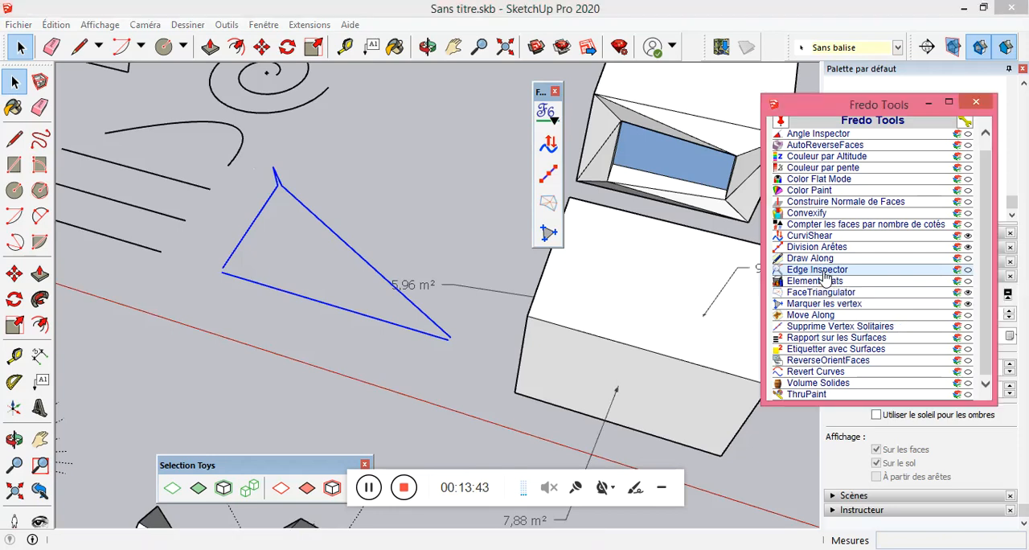
left_click(134, 393)
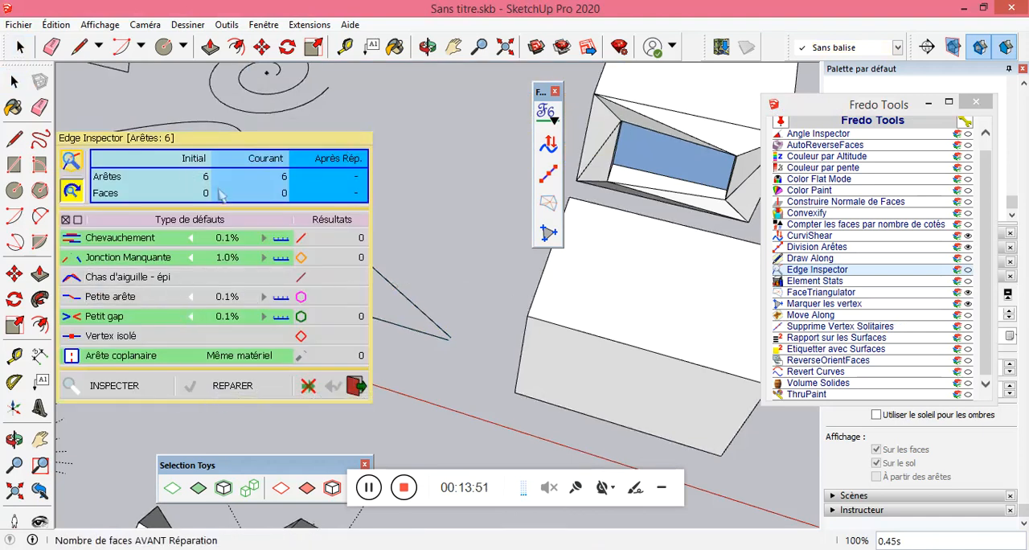
left_click(355, 385)
Examine the edge ends at the spiky corner of the long triangle outline from close up.
scroll(269, 181, "up", 5)
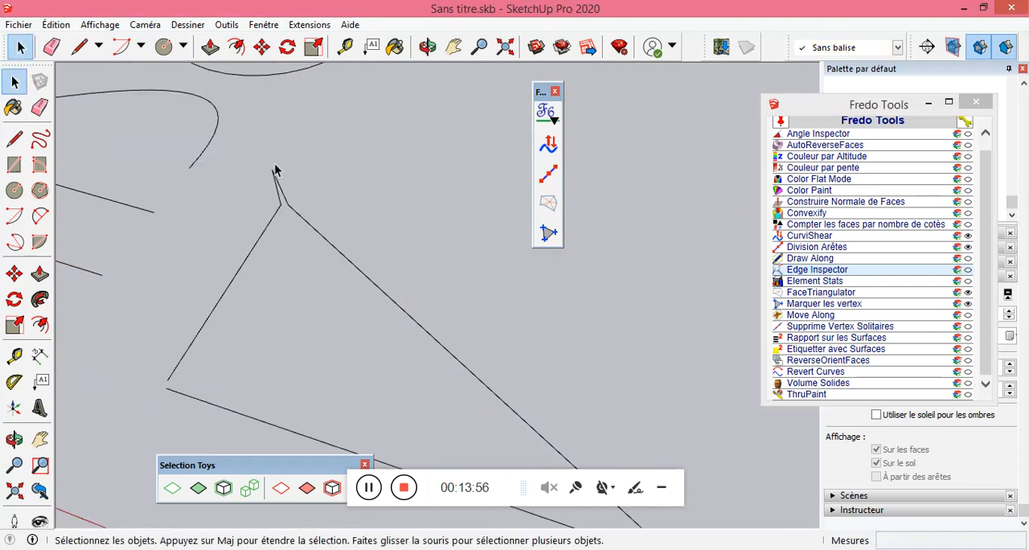
scroll(277, 233, "up", 5)
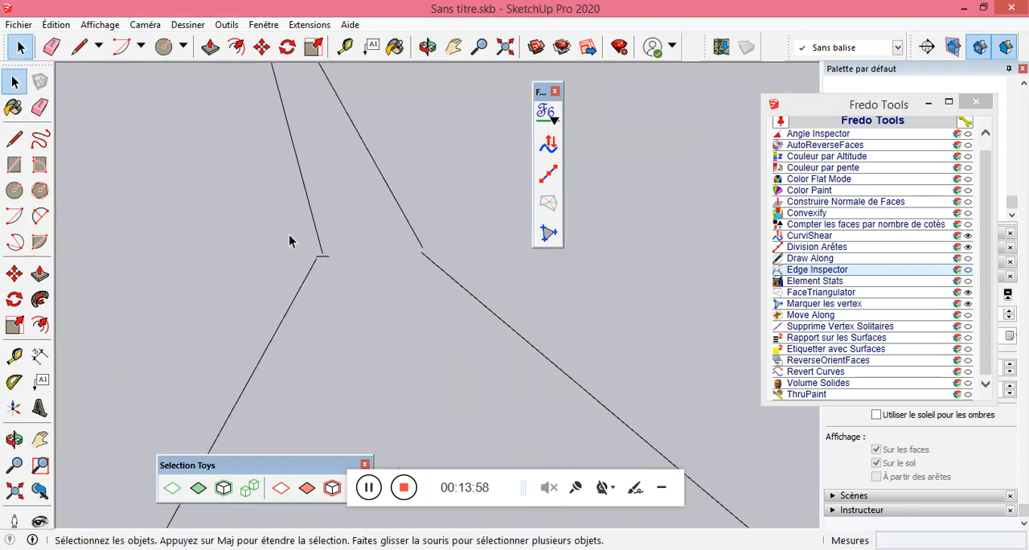
scroll(364, 301, "down", 3)
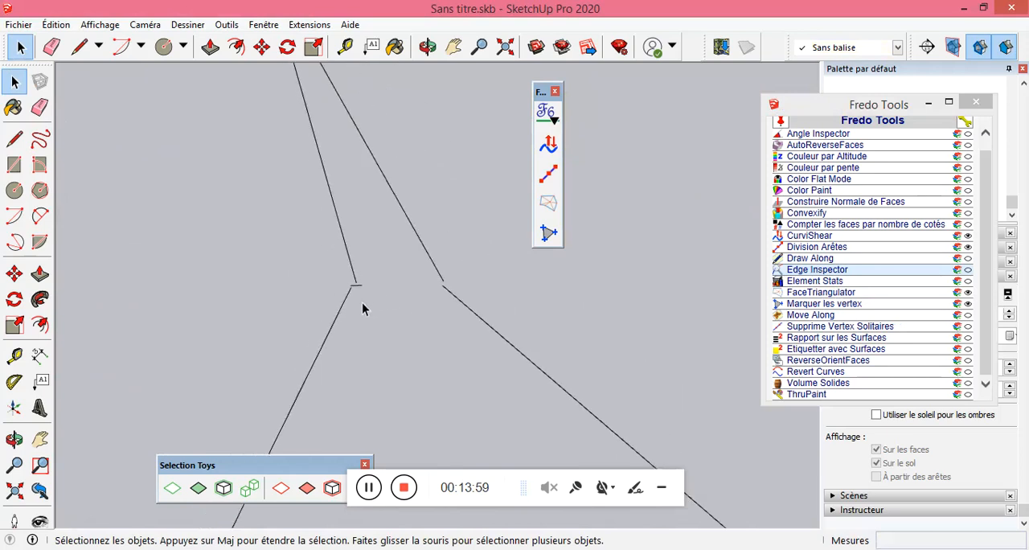
scroll(359, 209, "down", 5)
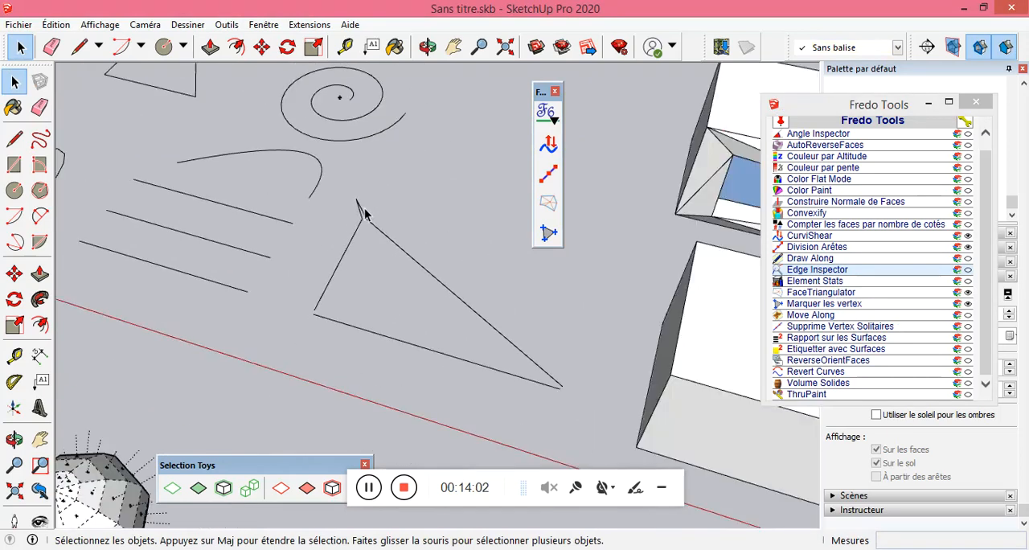
mouse_move(367, 220)
middle_mouse_down()
mouse_move(341, 288)
mouse_move(361, 269)
mouse_move(469, 303)
middle_mouse_up()
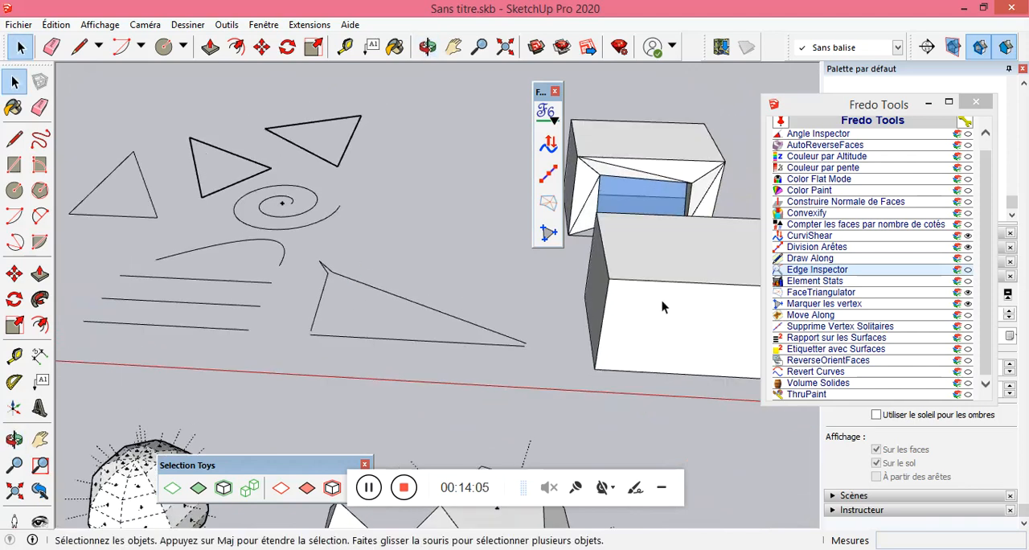
left_click(841, 276)
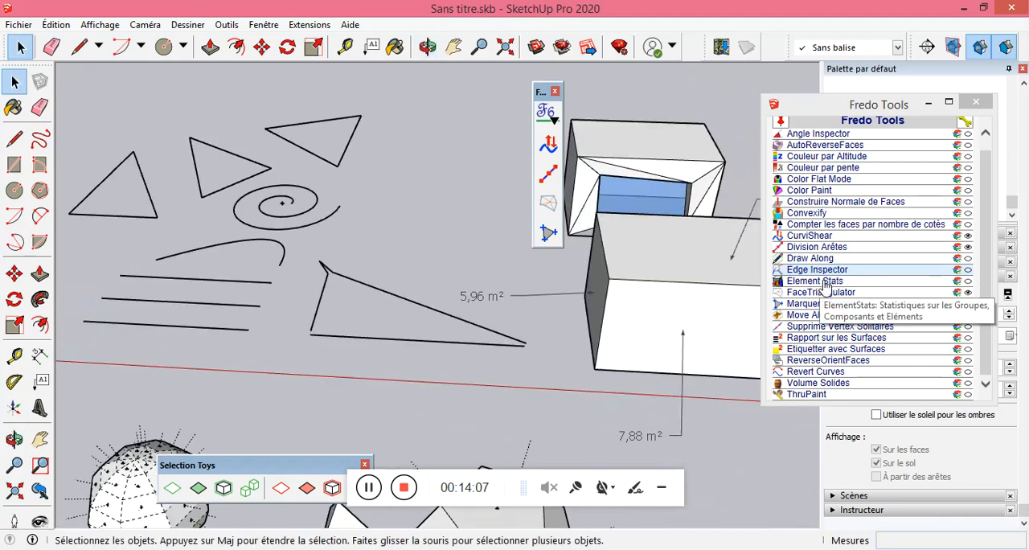
Show Element Stats for the whole model and for the selected plain box with the area labels.
left_click(813, 283)
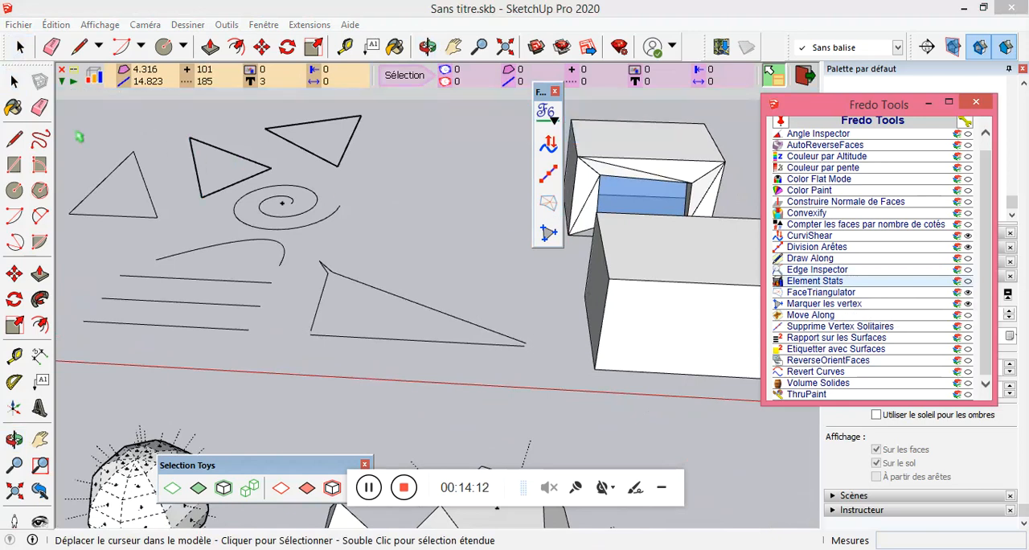
left_click(14, 82)
scroll(332, 302, "down", 4)
middle_click_drag(555, 330, 609, 355)
triple_click(520, 297)
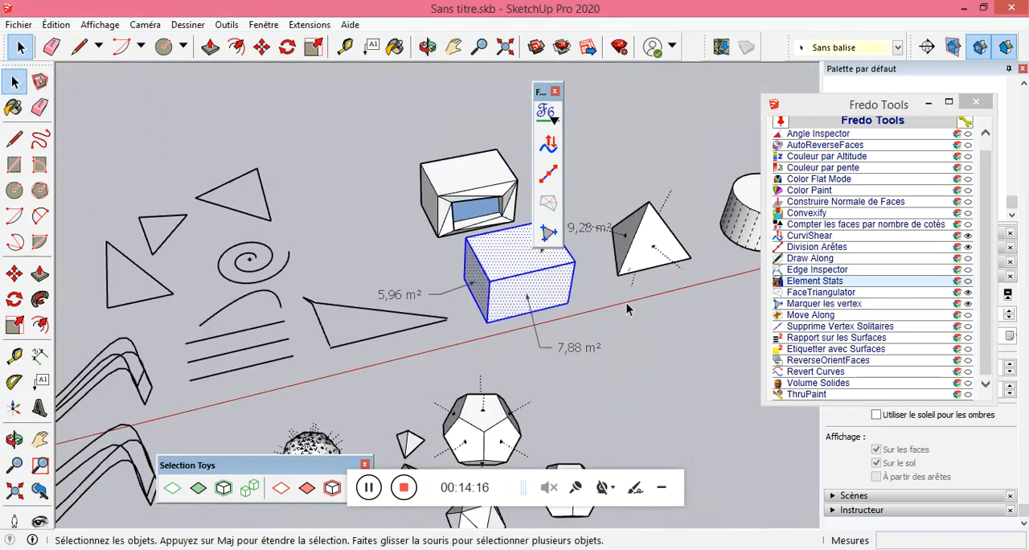
left_click(815, 283)
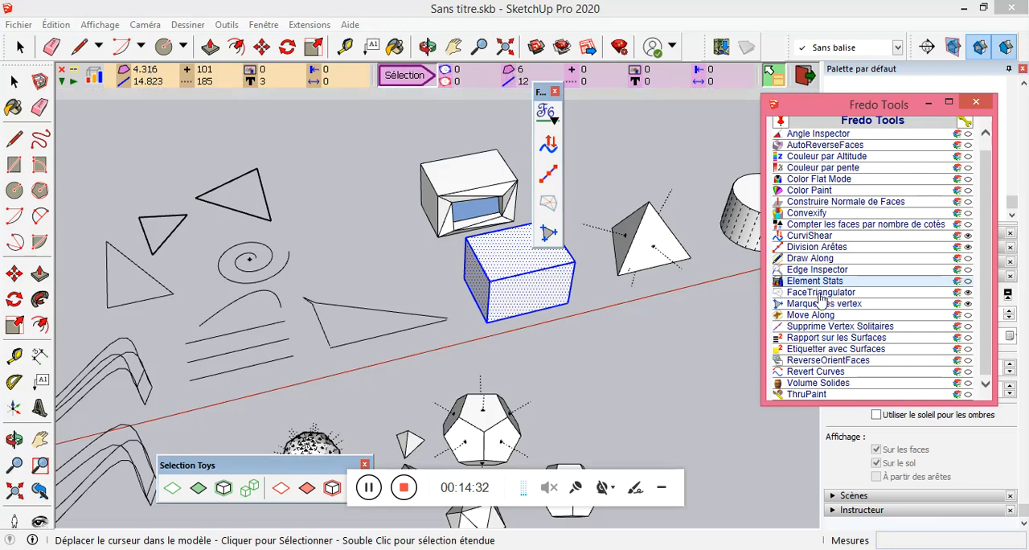
left_click(14, 81)
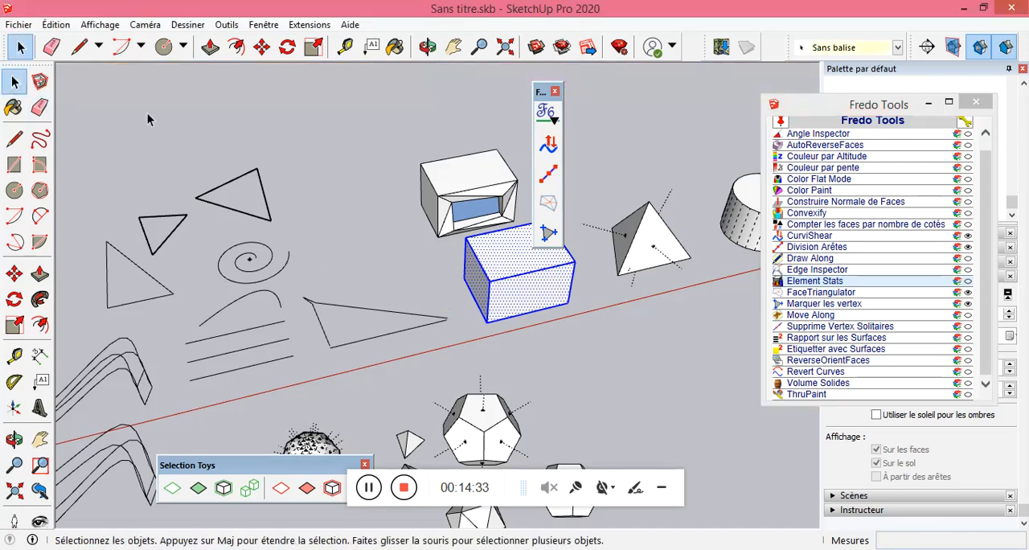
Move the floating Fredo toolbar clear of the boxes and erase the three area labels on the plain box.
left_click(572, 335)
scroll(526, 286, "up", 2)
scroll(478, 342, "down", 2)
scroll(508, 247, "up", 1)
scroll(508, 247, "up", 1)
left_click_drag(545, 91, 196, 94)
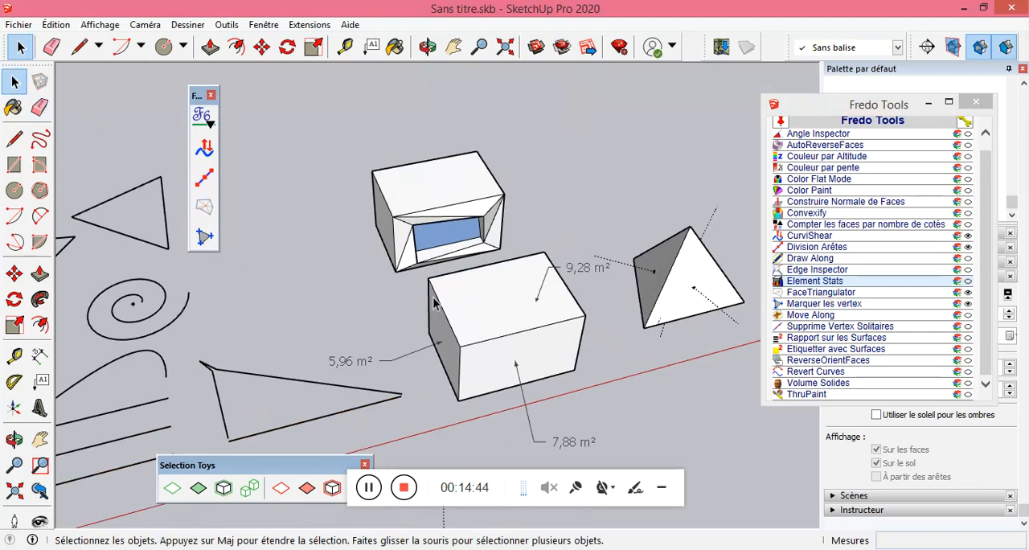
left_click(39, 107)
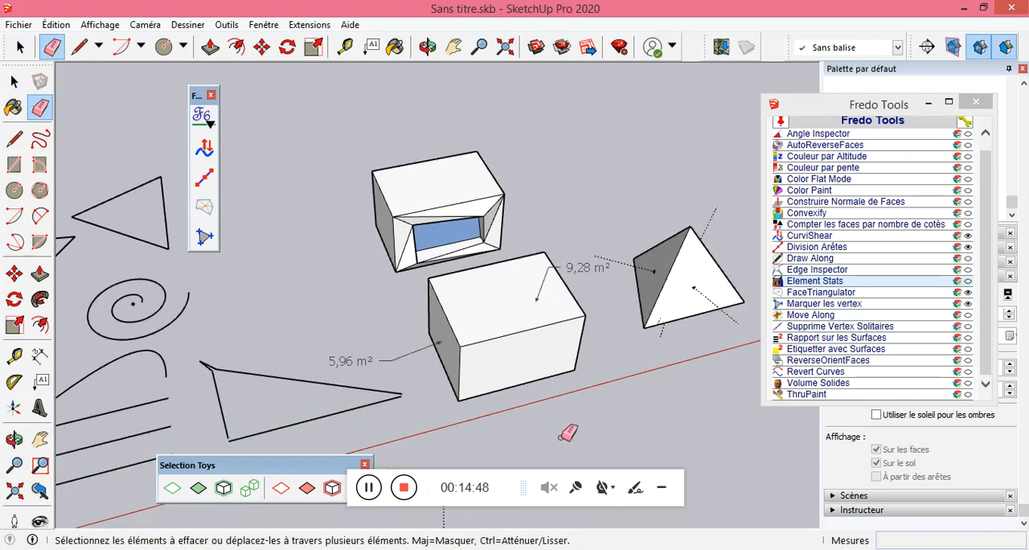
middle_click_drag(521, 288, 591, 206)
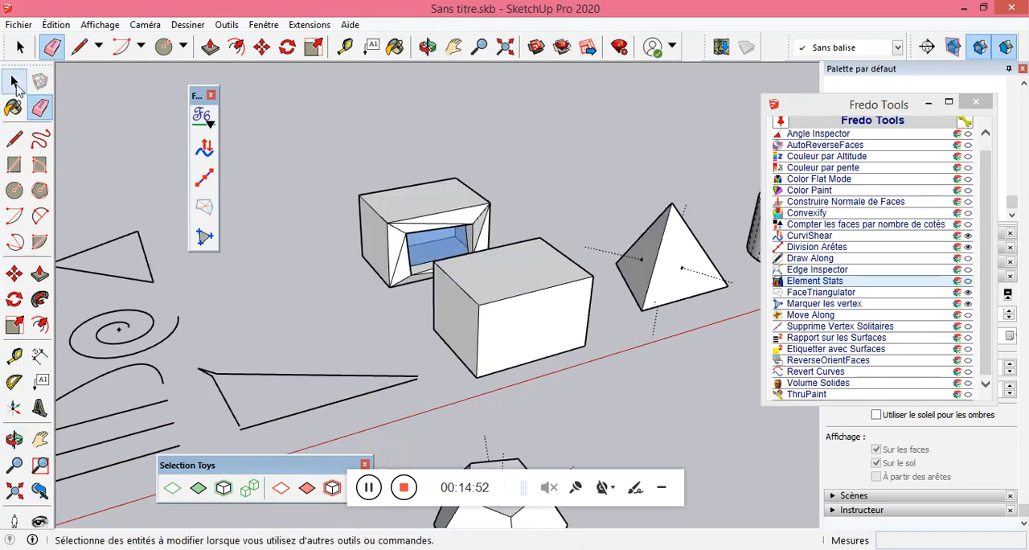
Triangulate the front, top and side faces of the plain box with FaceTriangulator.
left_click(815, 293)
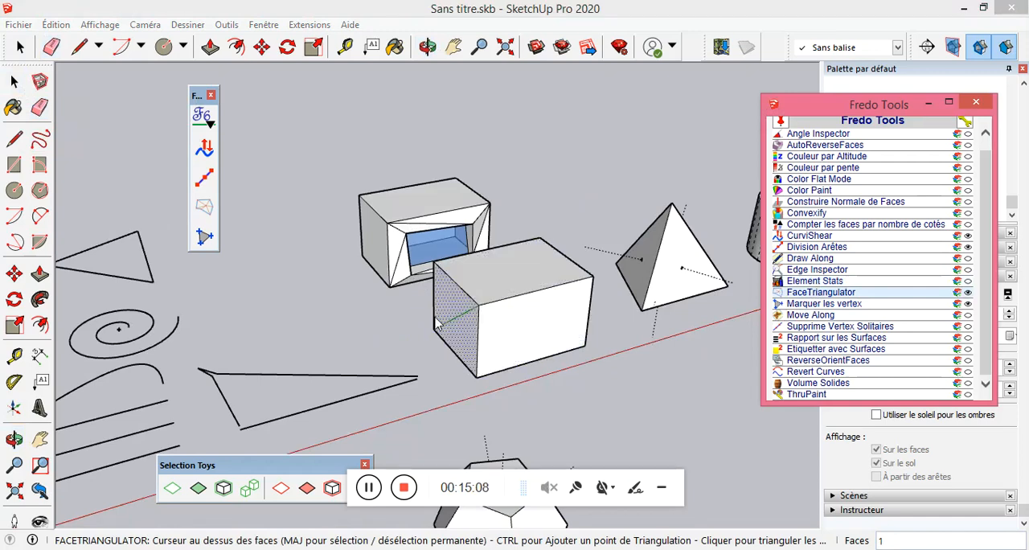
left_click(519, 325)
left_click(520, 274)
left_click(462, 316)
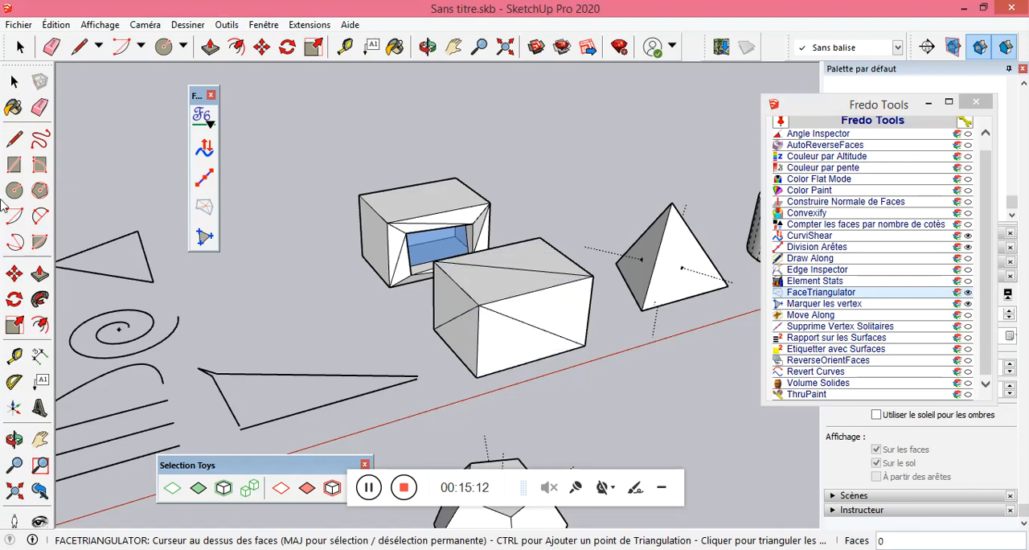
Try to move the diagonal edge across the plain box's front face to fold the adjoining faces.
left_click(14, 274)
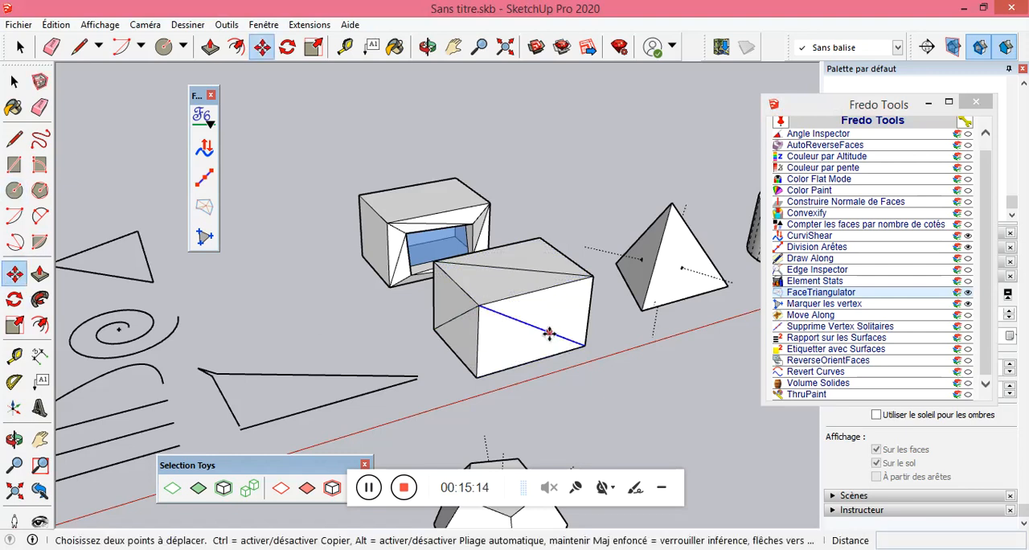
left_click(553, 336)
middle_click_drag(542, 321, 395, 328)
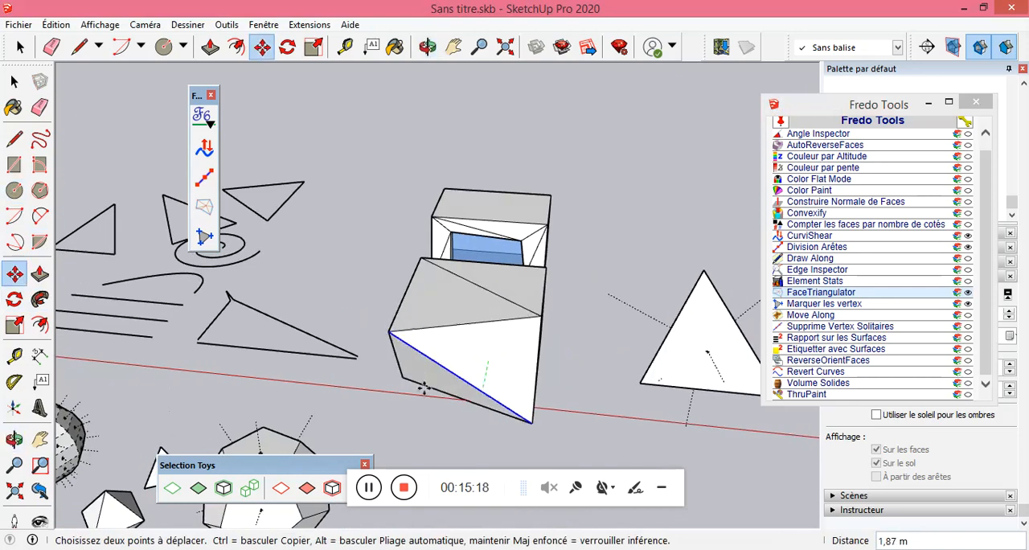
left_click(453, 361)
middle_click_drag(453, 361, 656, 372)
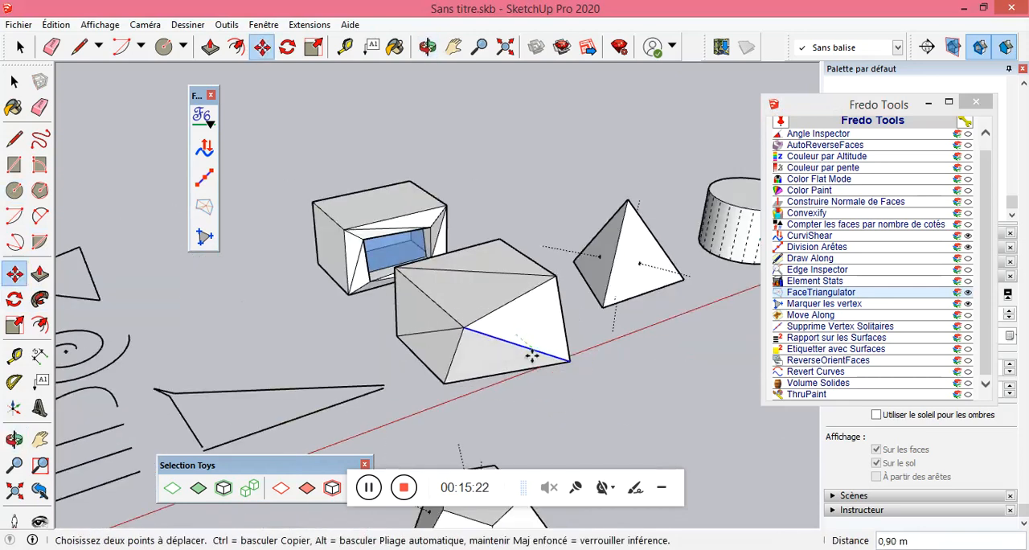
mouse_move(461, 345)
middle_mouse_down()
mouse_move(677, 300)
mouse_move(453, 356)
middle_mouse_up()
left_click(458, 359)
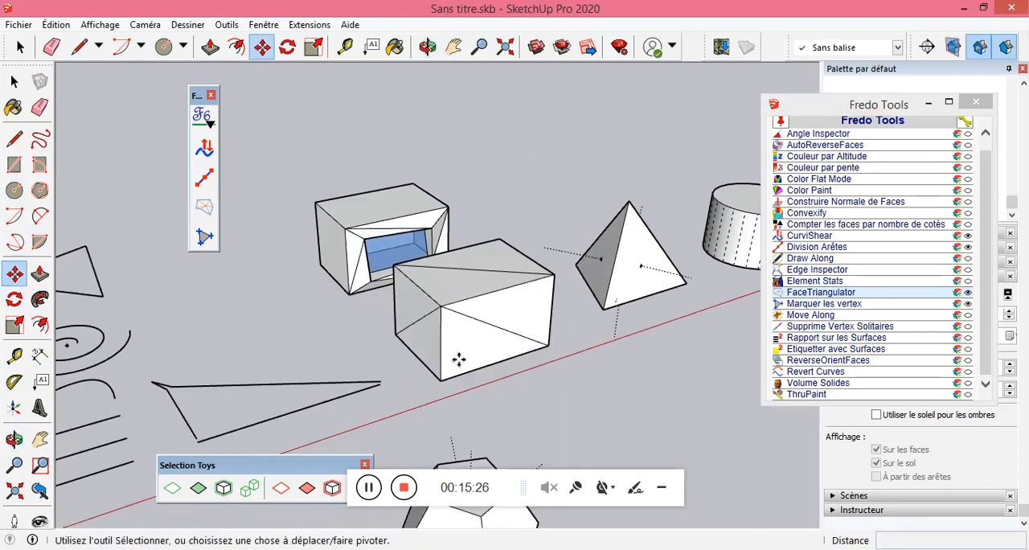
Undo the plain box's triangulation and retriangulate its front face with FaceTriangulator, adding four points in an inner rectangle.
key("ctrl+z")
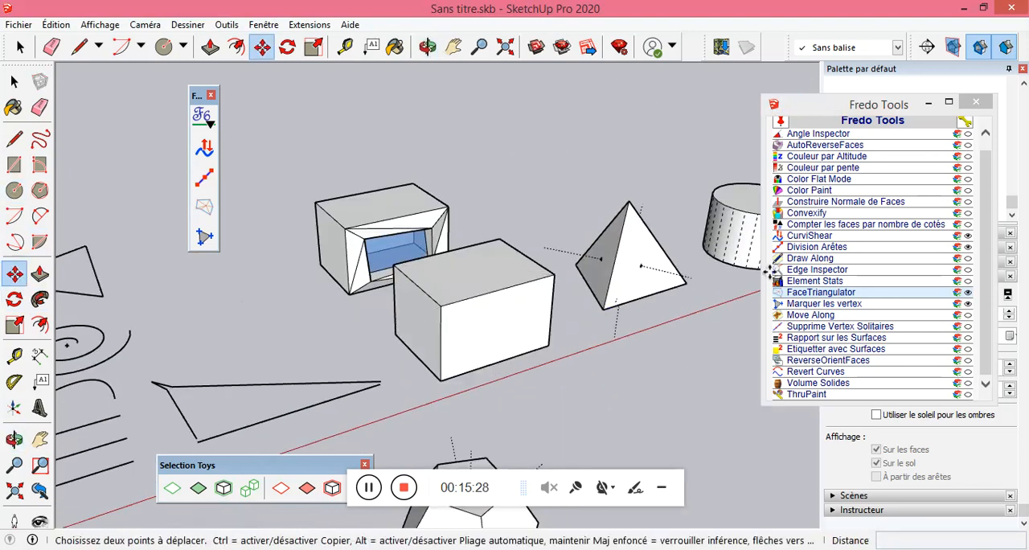
left_click(815, 293)
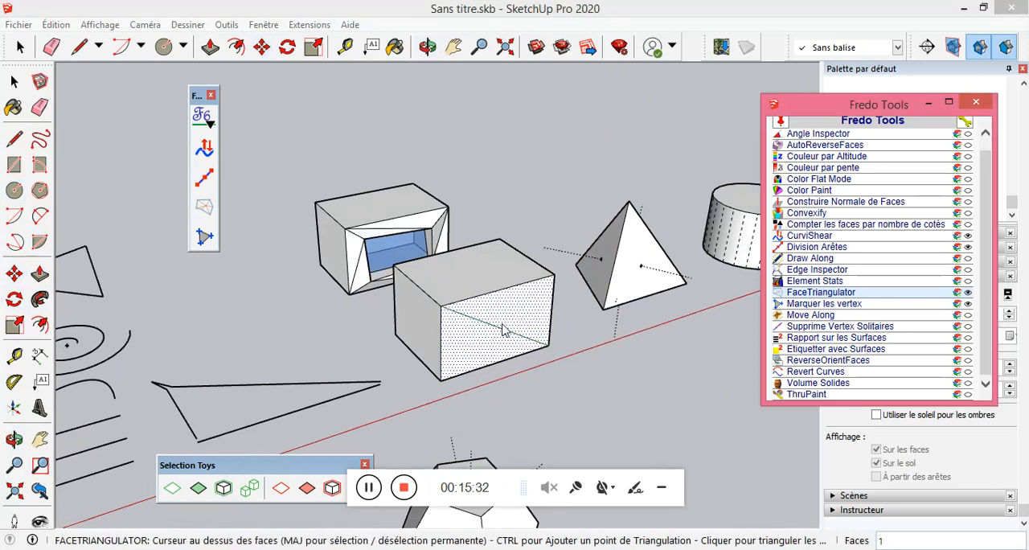
left_click(480, 340)
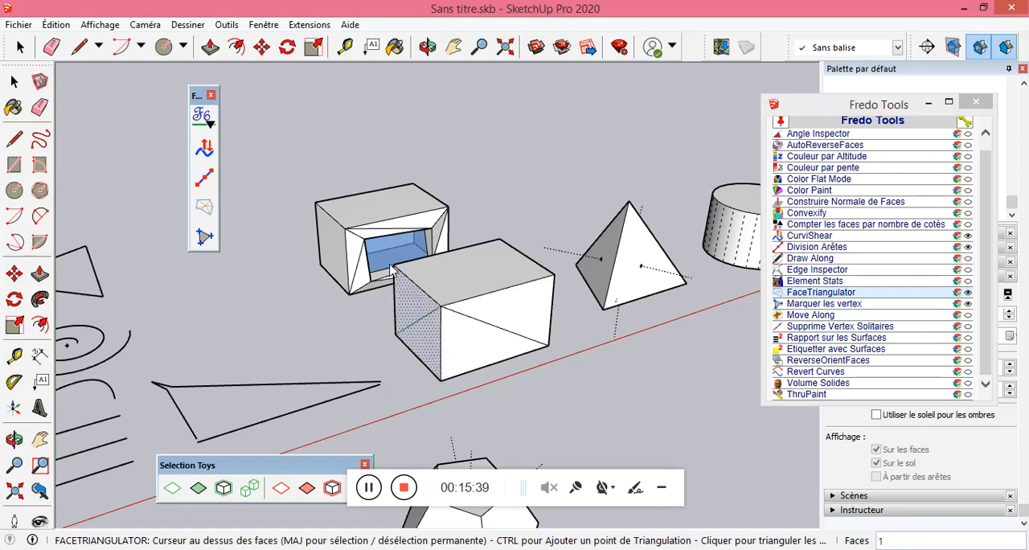
left_click(527, 308, "ctrl")
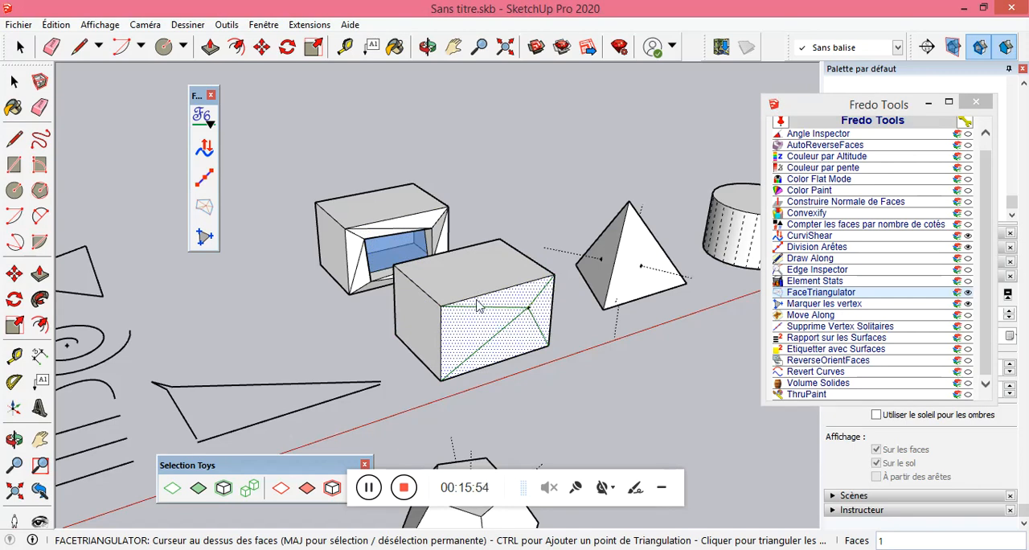
left_click(527, 330, "ctrl")
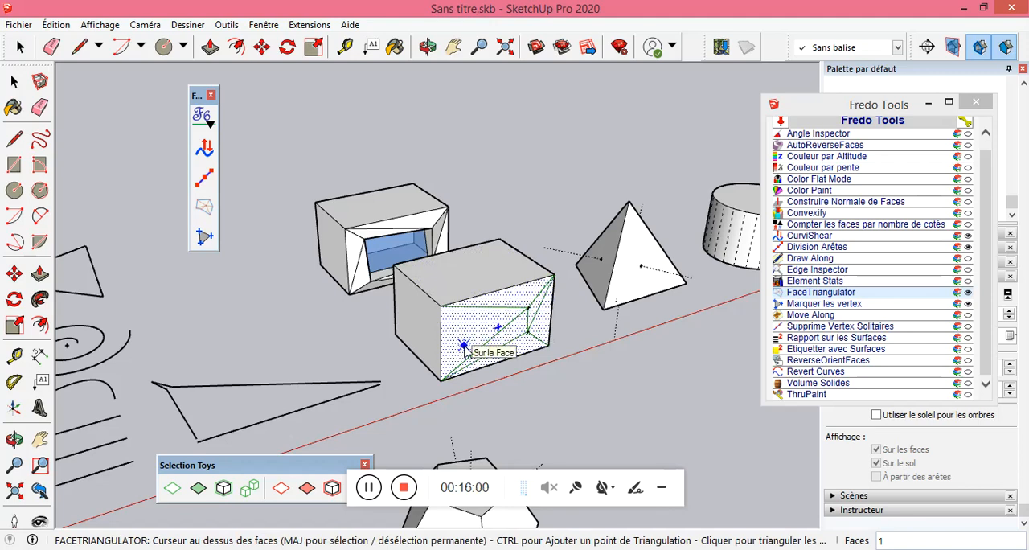
left_click(507, 340)
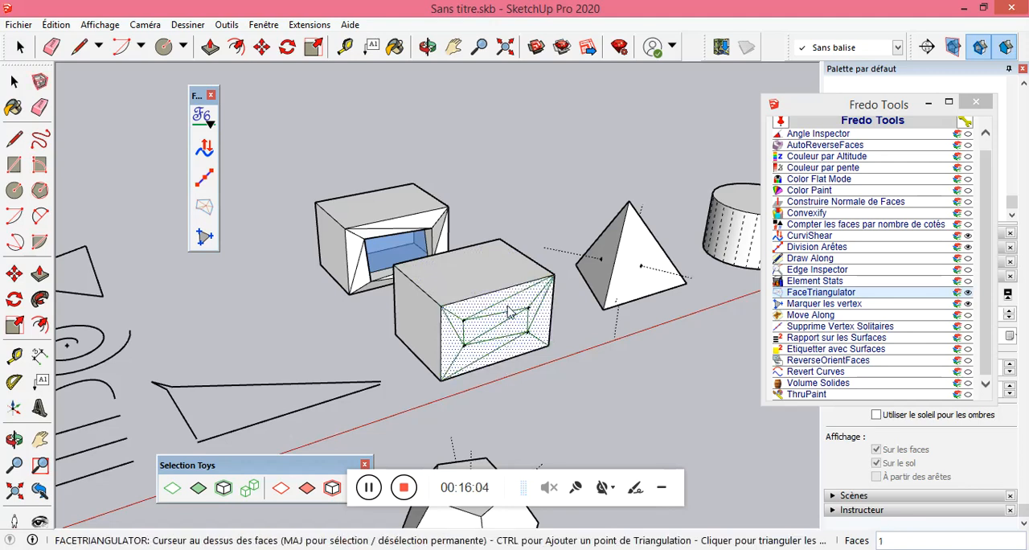
left_click(507, 312)
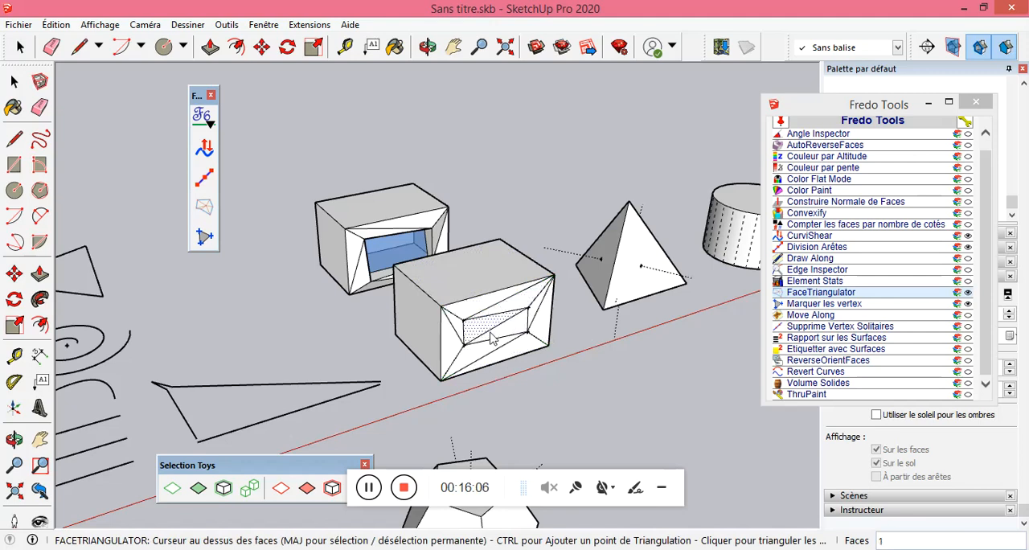
Erase the diagonal inside the front face's inner rectangle and push that rectangle about 0.28 m into the box.
mouse_move(455, 349)
middle_mouse_down()
mouse_move(505, 348)
mouse_move(471, 198)
mouse_move(448, 352)
middle_mouse_up()
left_click(39, 107)
left_click(493, 321)
mouse_move(399, 318)
middle_mouse_down()
mouse_move(499, 230)
mouse_move(489, 301)
mouse_move(500, 332)
middle_mouse_up()
key("p")
left_click(504, 337)
left_click(500, 326)
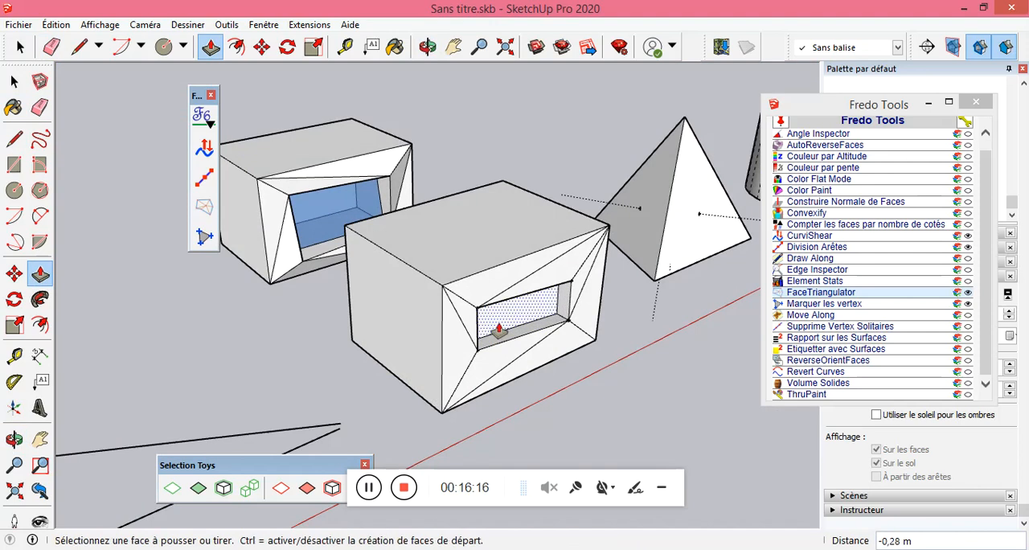
Move the opening's upper right corner outward by about 0.30 m and its lower left corner along the green axis.
left_click(14, 274)
left_click(570, 281)
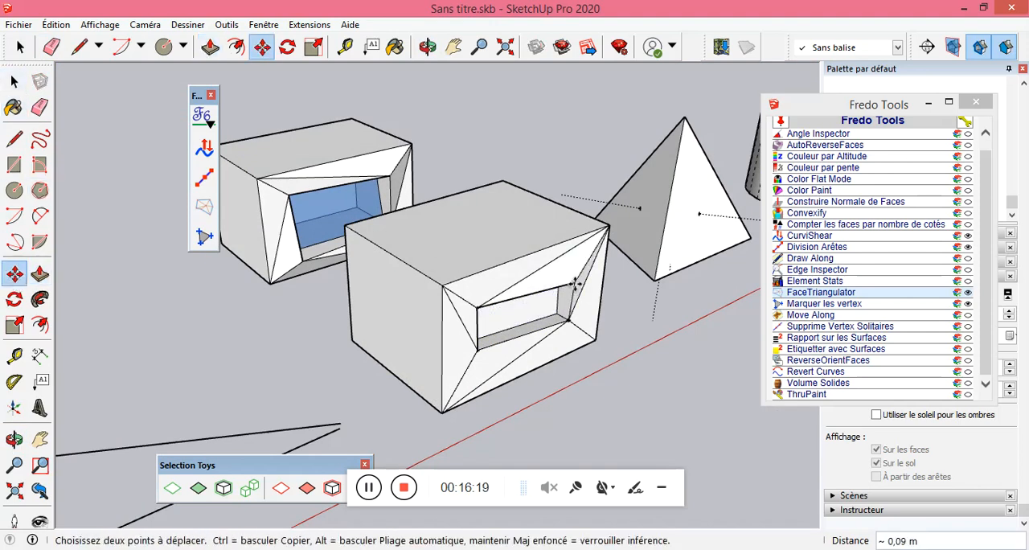
left_click(582, 287)
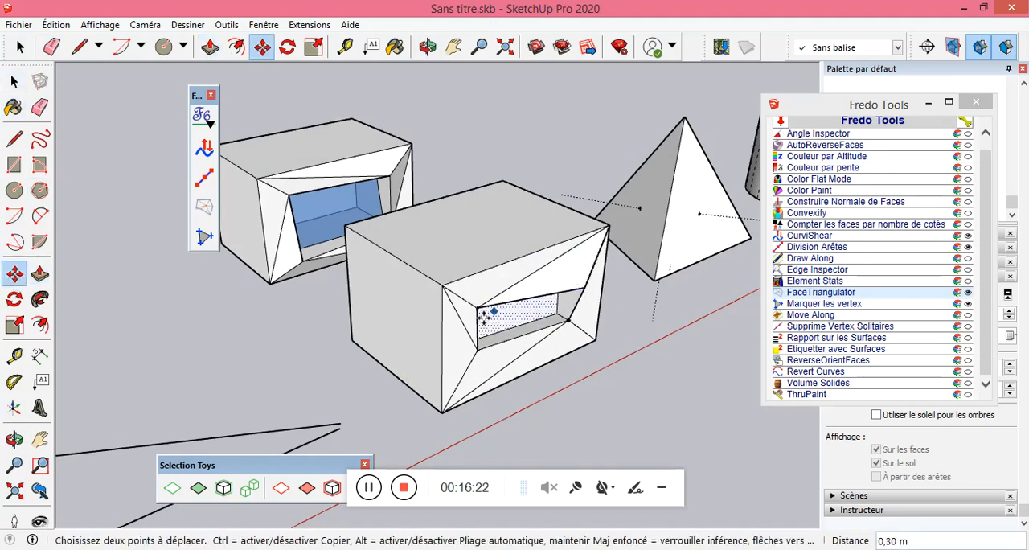
left_click(478, 344)
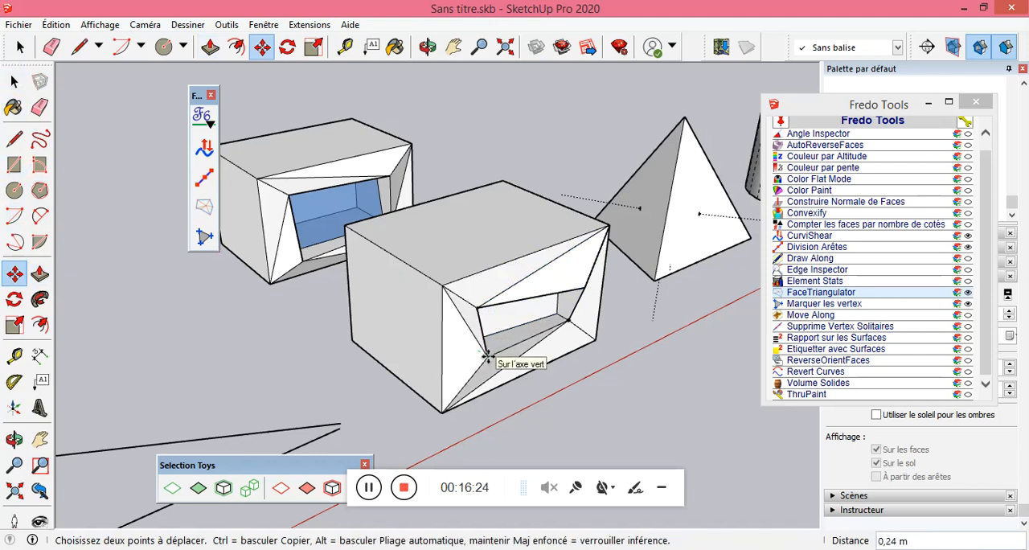
left_click(488, 355)
mouse_move(535, 356)
middle_mouse_down()
mouse_move(436, 184)
mouse_move(455, 381)
mouse_move(525, 386)
mouse_move(452, 203)
mouse_move(400, 168)
mouse_move(510, 418)
mouse_move(450, 292)
mouse_move(478, 376)
mouse_move(500, 242)
mouse_move(499, 425)
mouse_move(469, 281)
mouse_move(501, 346)
mouse_move(622, 367)
mouse_move(348, 329)
mouse_move(298, 172)
mouse_move(392, 423)
mouse_move(450, 381)
mouse_move(283, 216)
mouse_move(418, 294)
mouse_move(552, 338)
mouse_move(370, 278)
mouse_move(512, 311)
mouse_move(453, 314)
mouse_move(504, 332)
middle_mouse_up()
scroll(546, 322, "down", 4)
scroll(560, 356, "up", 2)
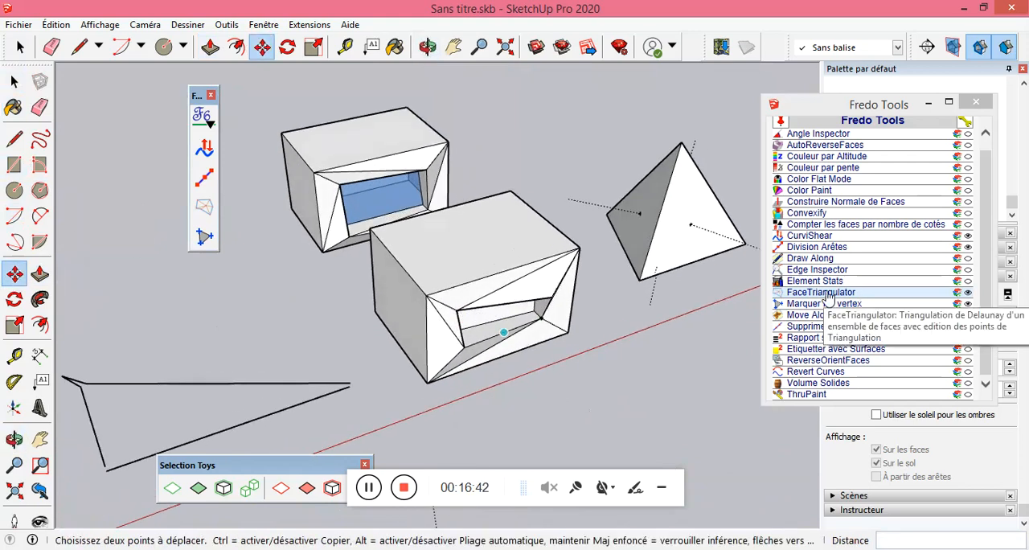
Explode the smaller dodecahedron, the one without normal lines, into loose faces and edges.
left_click(821, 293)
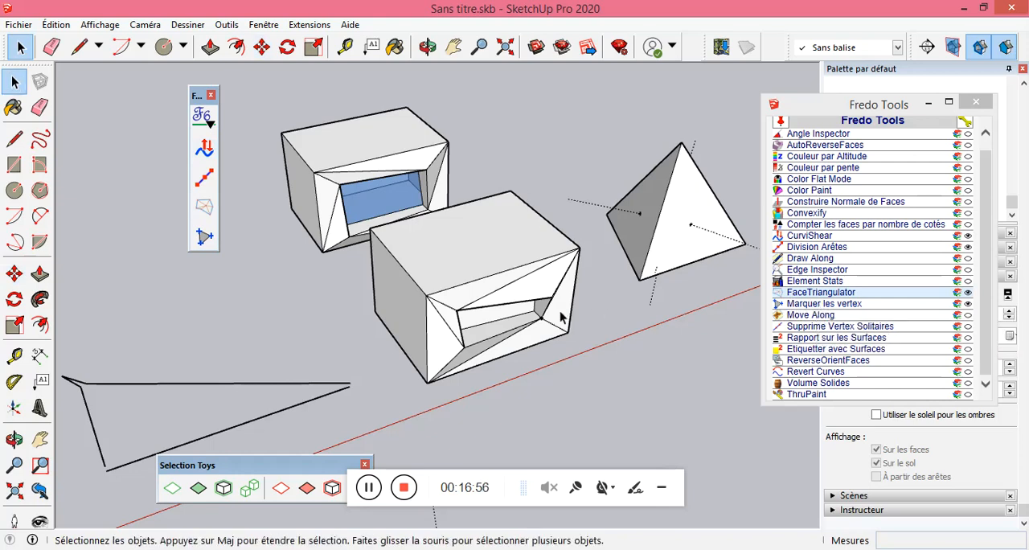
scroll(568, 352, "down", 6)
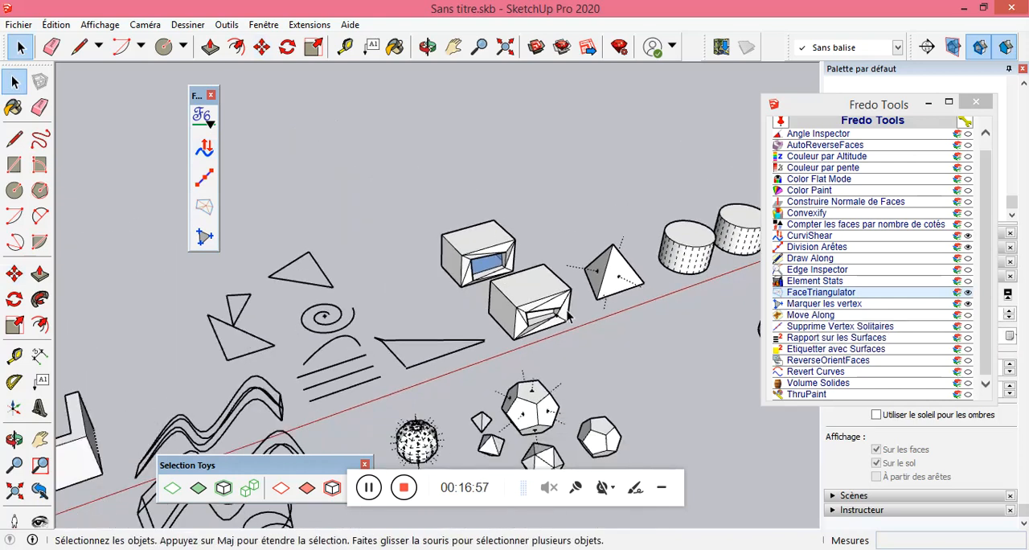
scroll(619, 304, "down", 3)
scroll(634, 250, "down", 1)
scroll(634, 250, "down", 2)
scroll(640, 325, "up", 5)
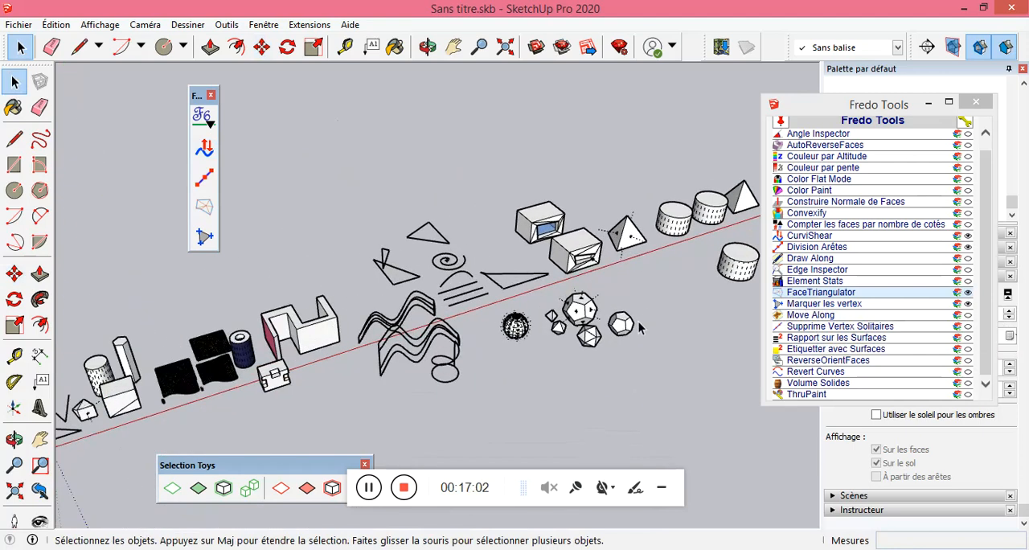
scroll(637, 335, "up", 4)
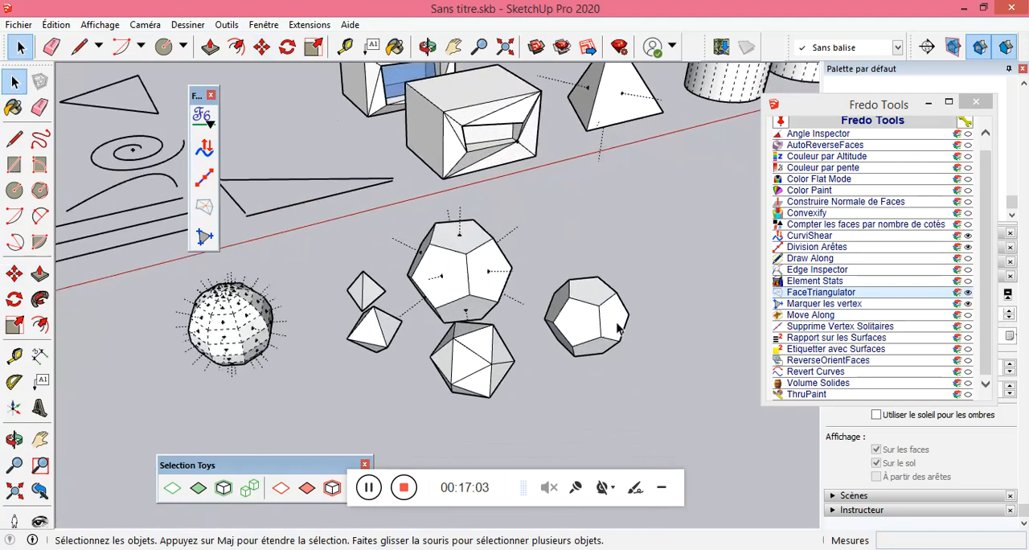
middle_click_drag(612, 321, 568, 284)
scroll(593, 305, "up", 3)
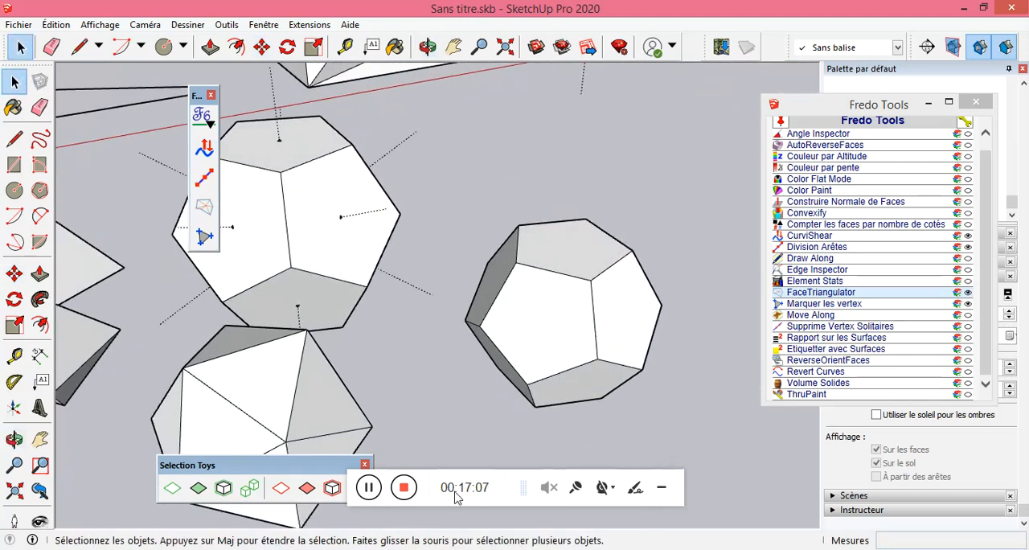
left_click(560, 324)
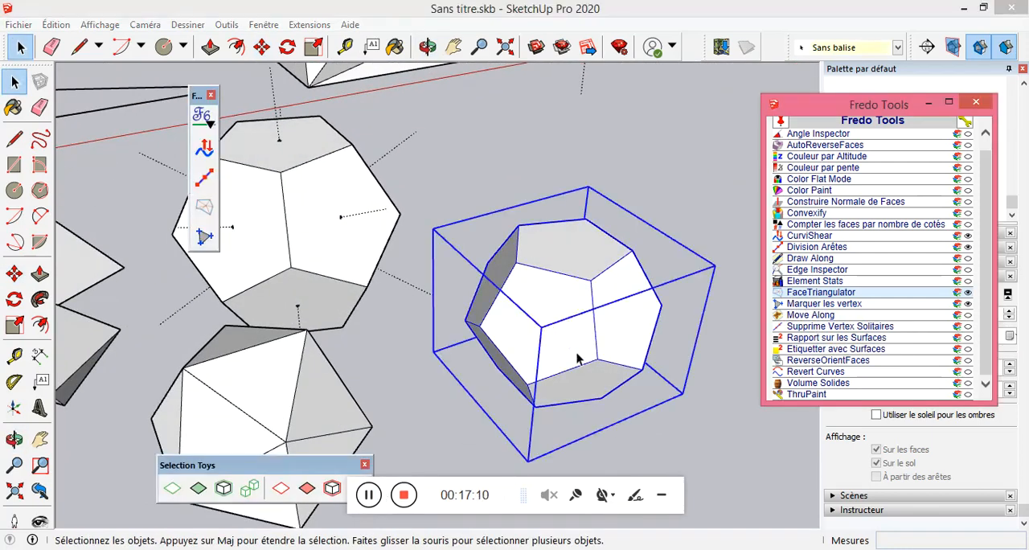
right_click(576, 341)
left_click(631, 138)
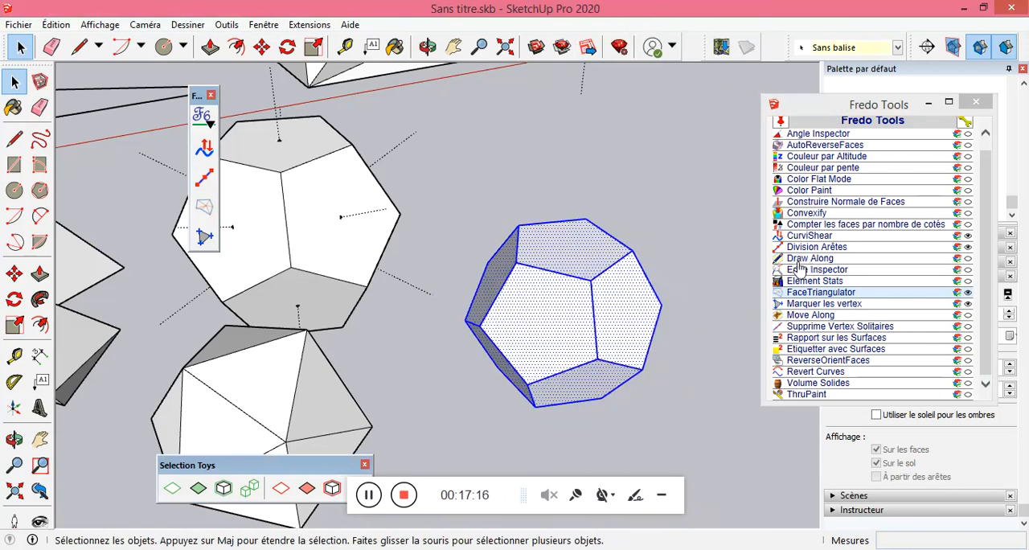
Triangulate all faces of the exploded dodecahedron with FaceTriangulator and undo the triangulation.
left_click(804, 293)
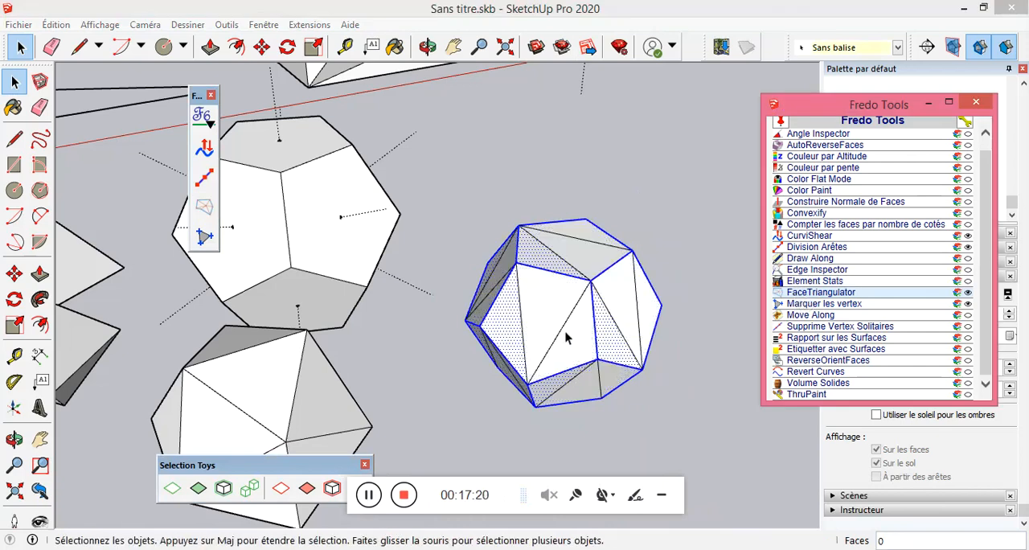
middle_click_drag(545, 331, 581, 319)
scroll(579, 318, "down", 6)
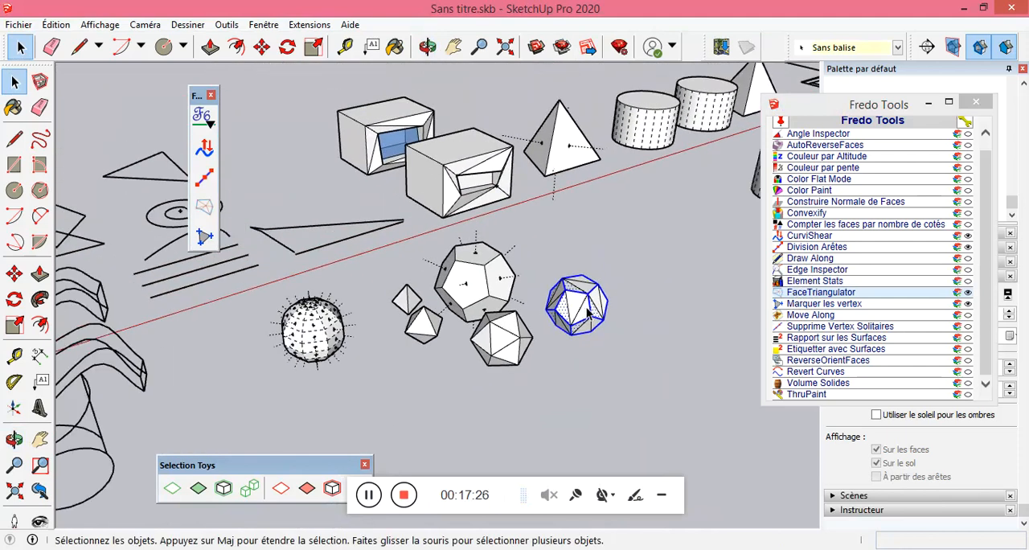
scroll(590, 310, "up", 6)
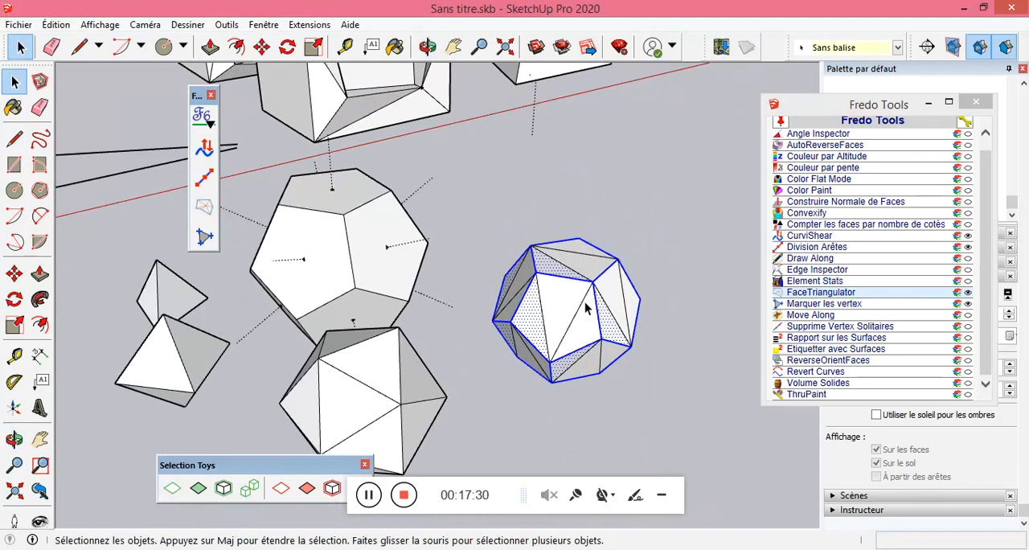
scroll(587, 296, "down", 3)
middle_click_drag(587, 296, 574, 329)
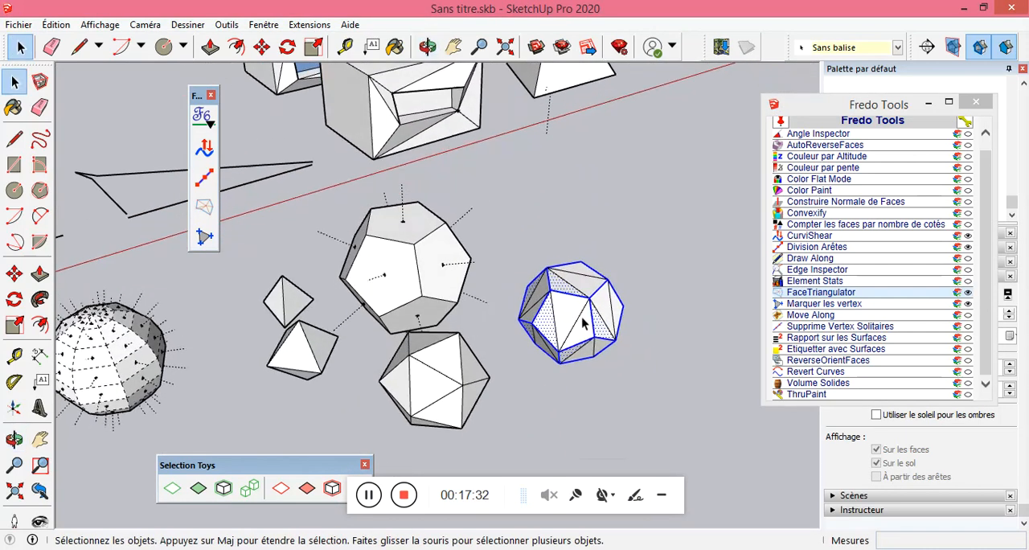
scroll(579, 326, "up", 2)
key("ctrl+z")
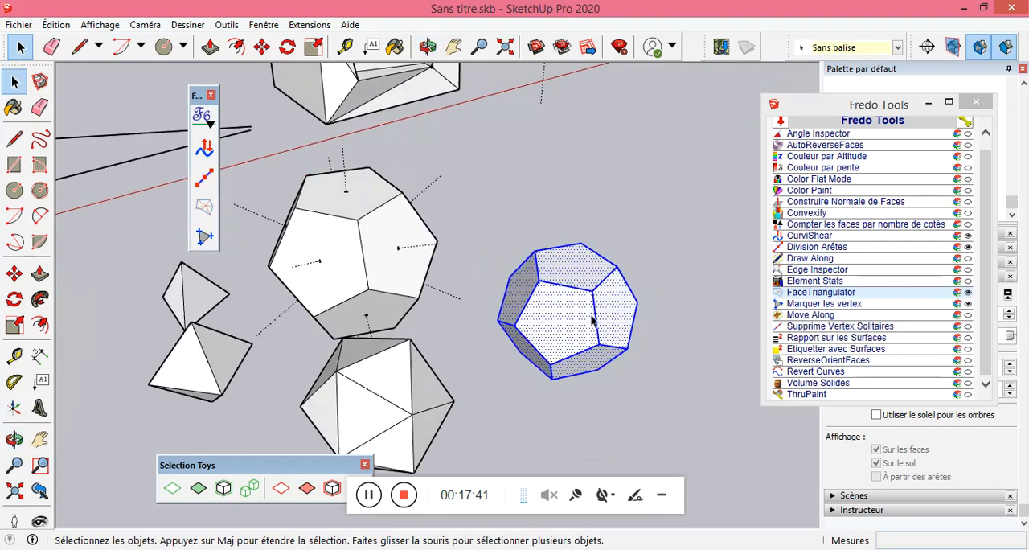
Mark the vertices of the exploded dodecahedron with Marquer les vertex and display the JHS PowerBar above the solids.
left_click(797, 304)
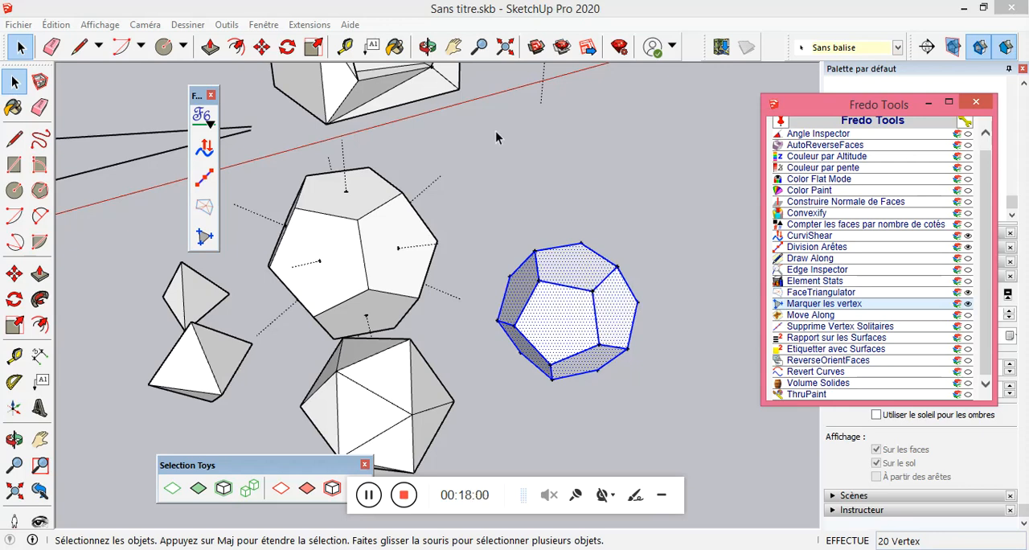
right_click(394, 46)
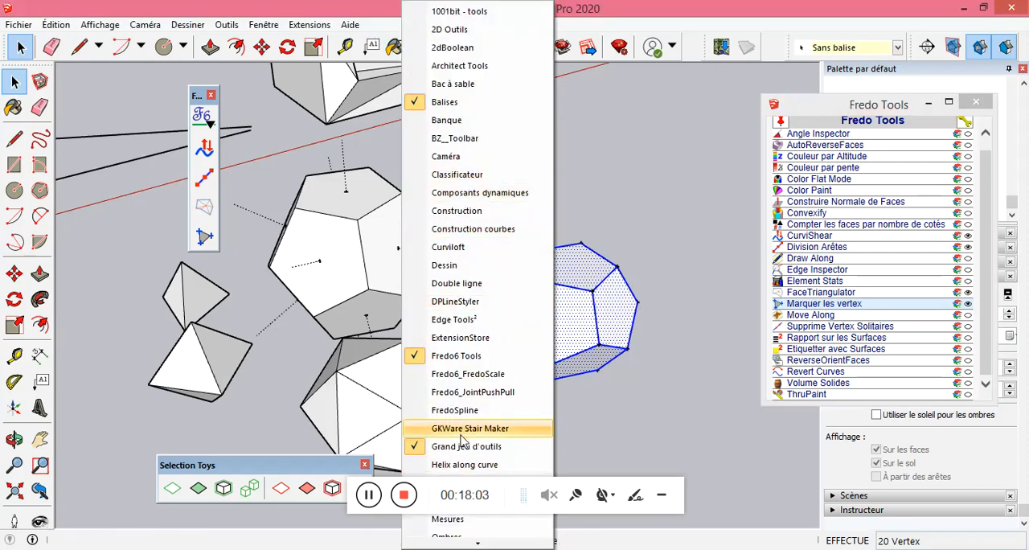
scroll(461, 442, "down", 3)
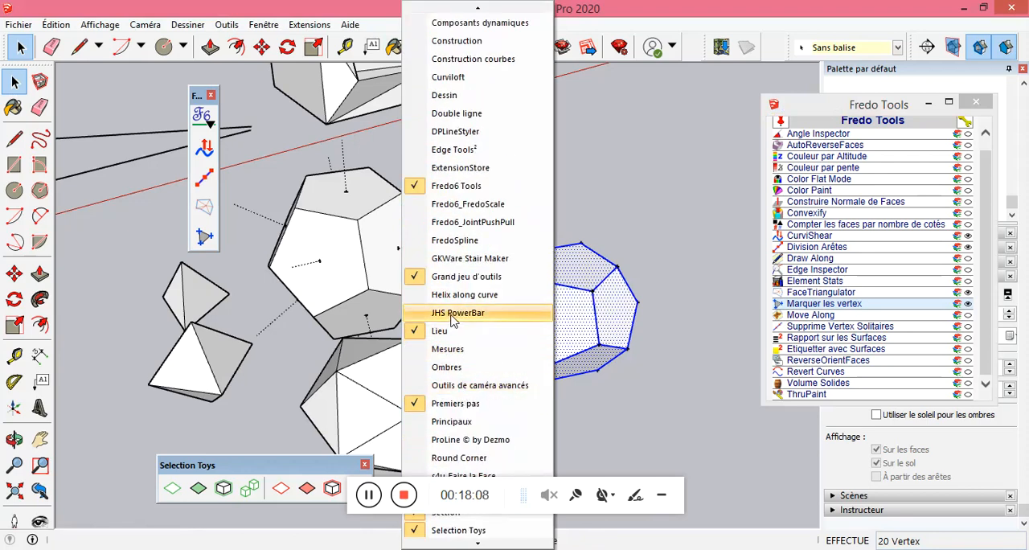
left_click(452, 313)
left_click_drag(453, 302, 541, 84)
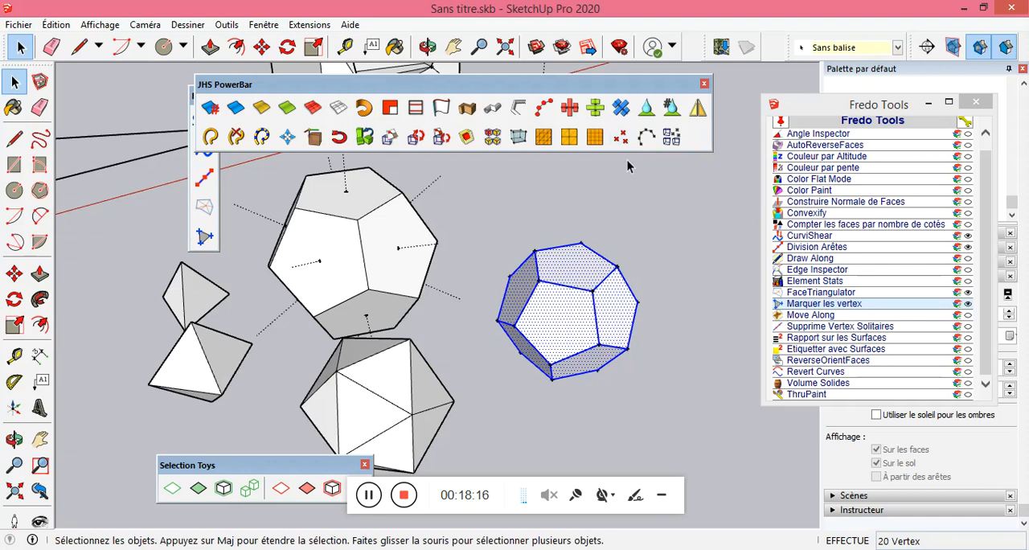
Add guide points at all vertices of the icosahedron with the JHS PowerBar and leave its editing context.
triple_click(391, 392)
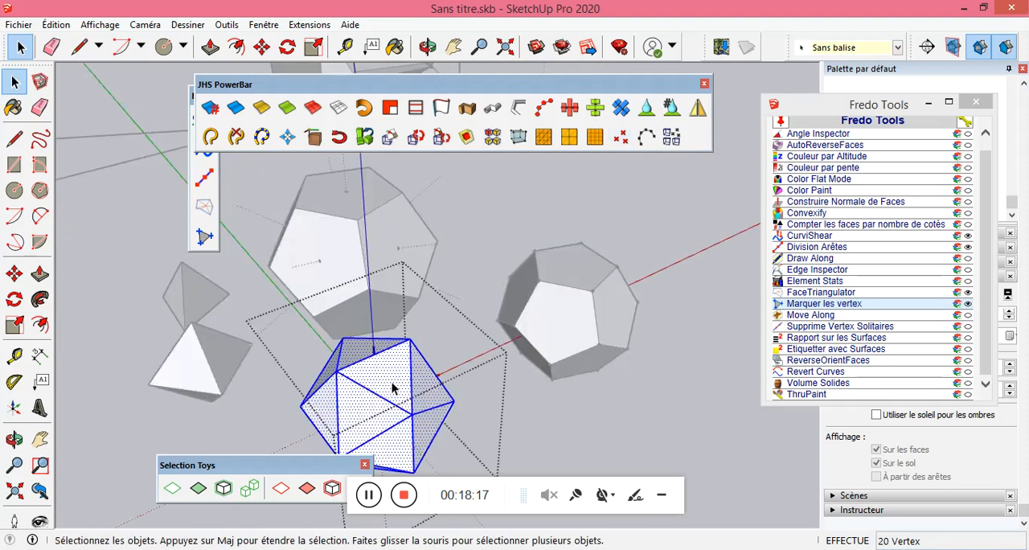
left_click(621, 137)
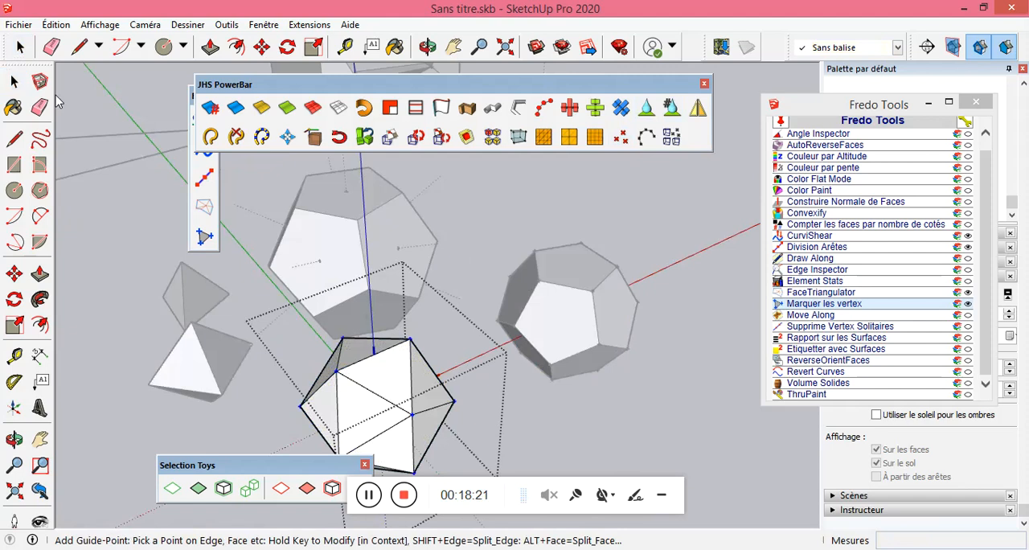
left_click(14, 81)
left_click(643, 239)
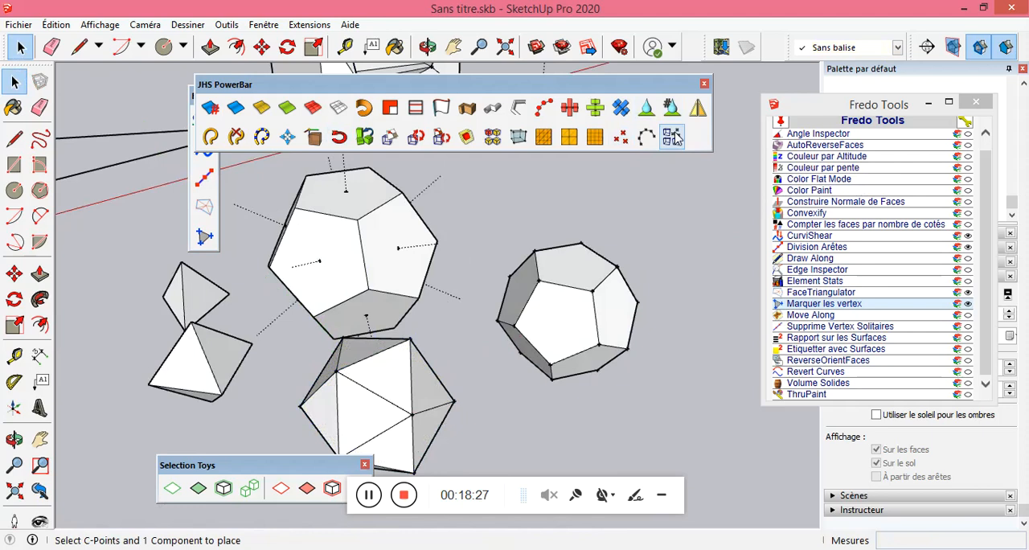
Delete the exploded dodecahedron's faces and edges to inspect its vertex guide points alone, and undo the deletion.
triple_click(589, 277)
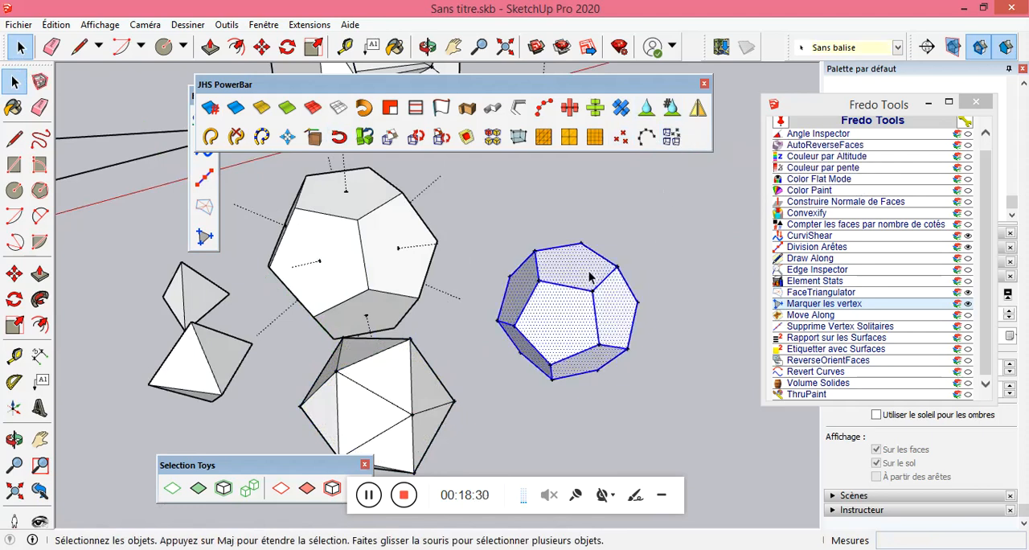
key("Delete")
mouse_move(589, 277)
middle_mouse_down()
mouse_move(616, 294)
mouse_move(530, 236)
mouse_move(611, 294)
mouse_move(599, 329)
mouse_move(597, 273)
middle_mouse_up()
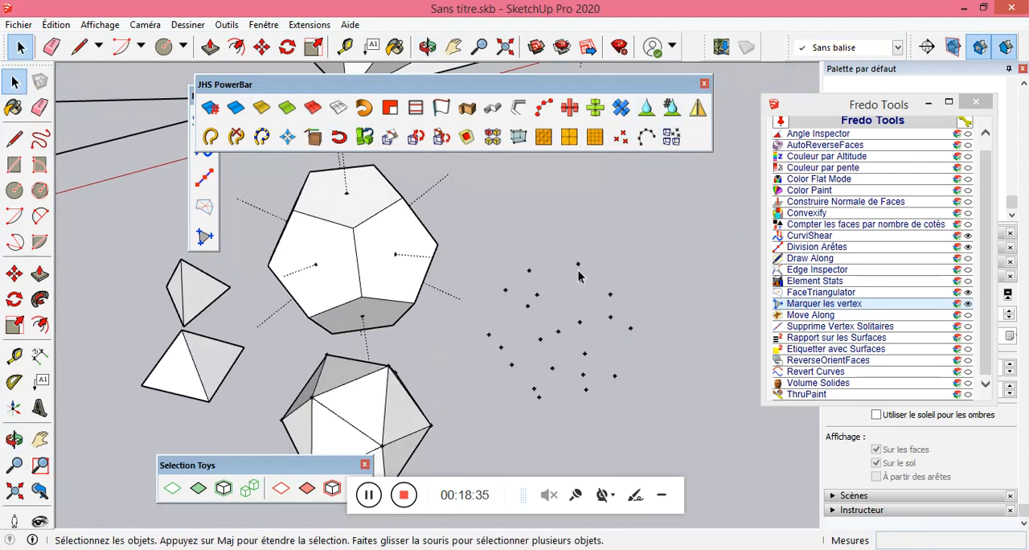
scroll(578, 276, "up", 5)
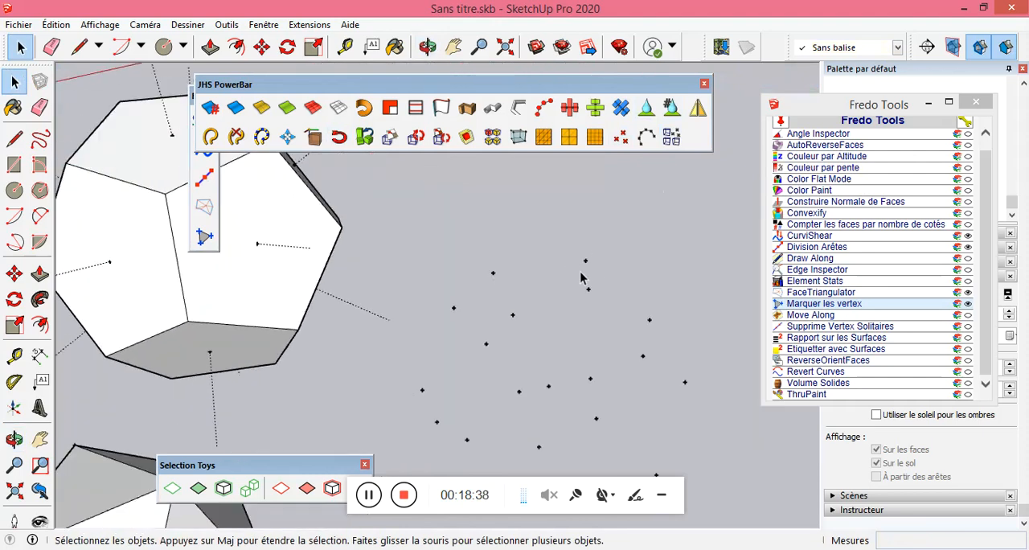
middle_click_drag(631, 304, 563, 279)
scroll(563, 279, "down", 2)
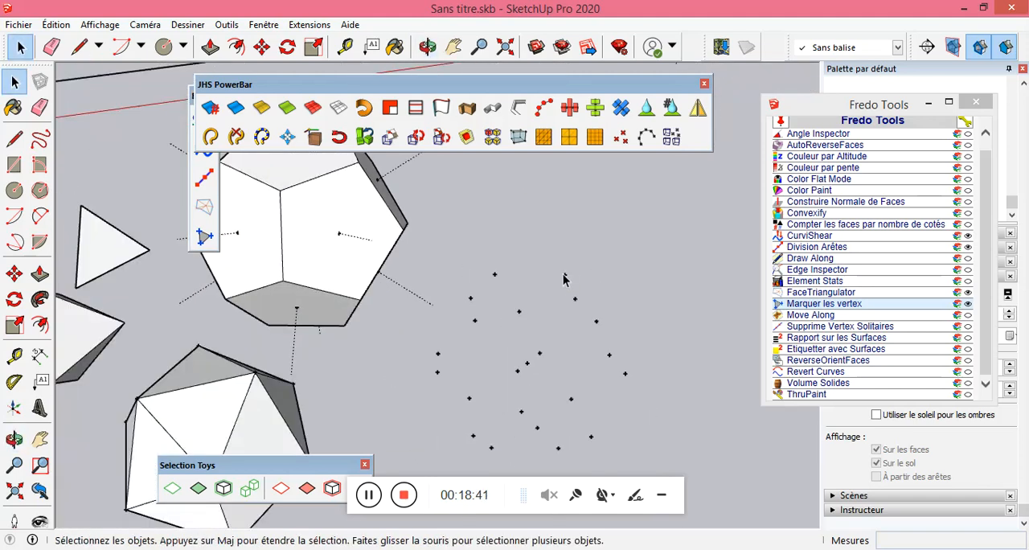
scroll(561, 286, "down", 3)
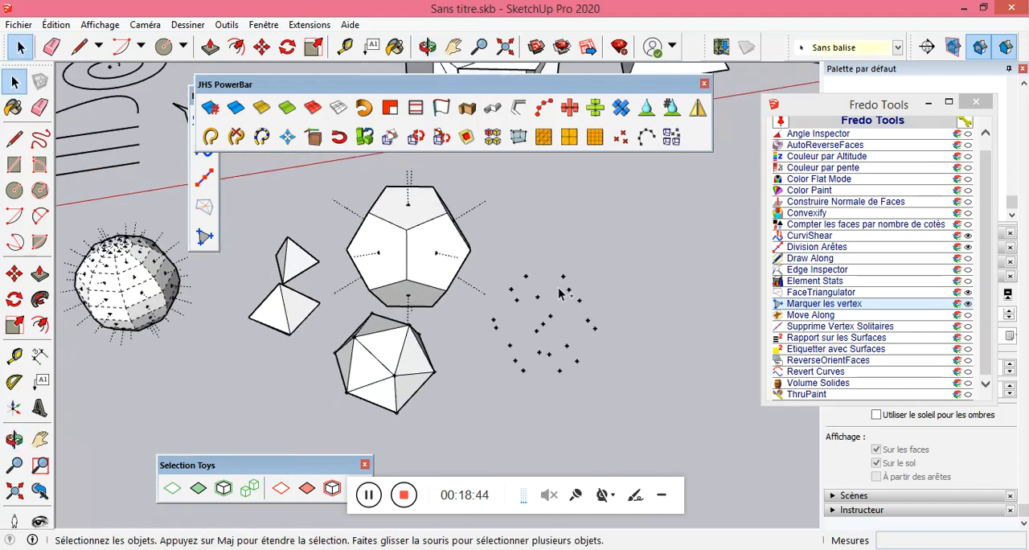
key("ctrl+a")
left_click(623, 303)
key("ctrl+z")
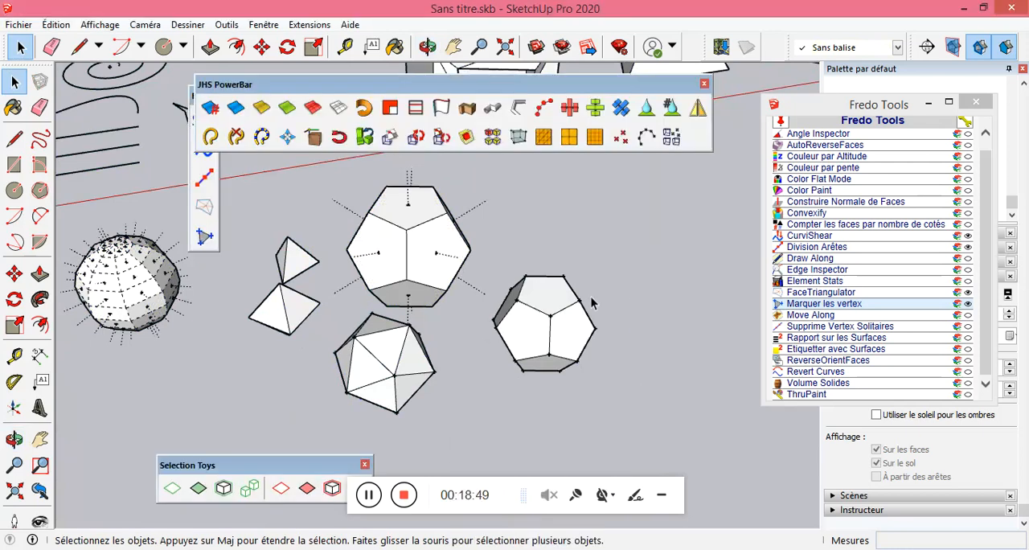
Mark all vertices of the spiral curve with Marquer les vertex and examine the marks along it.
scroll(451, 331, "up", 3)
scroll(589, 338, "down", 4)
scroll(542, 326, "up", 5)
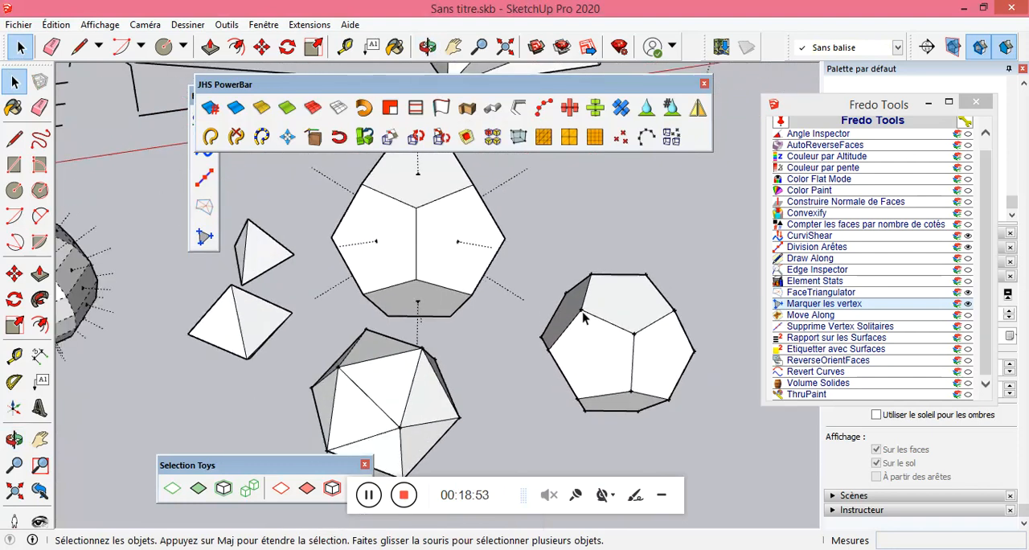
scroll(584, 318, "down", 1)
scroll(589, 263, "down", 6)
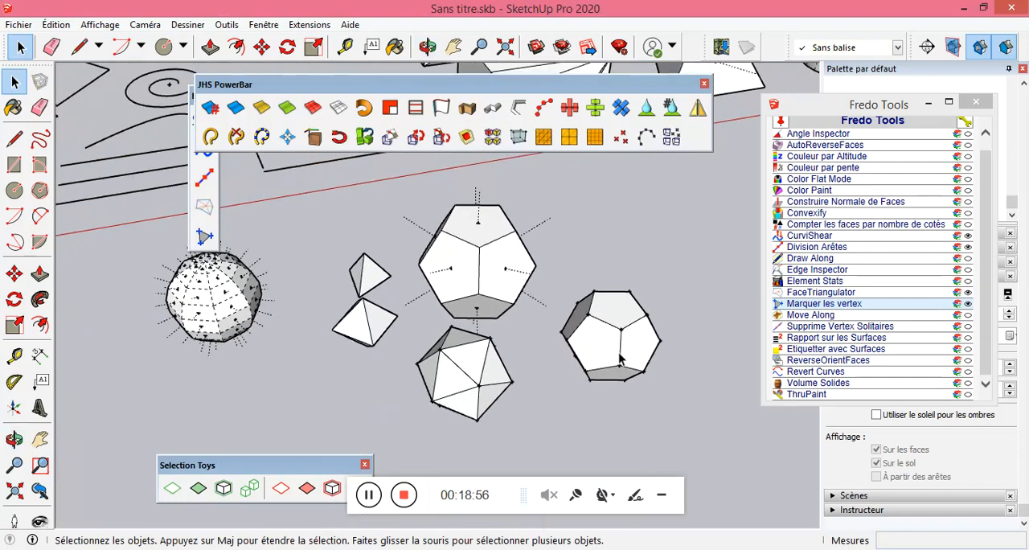
scroll(295, 234, "up", 3)
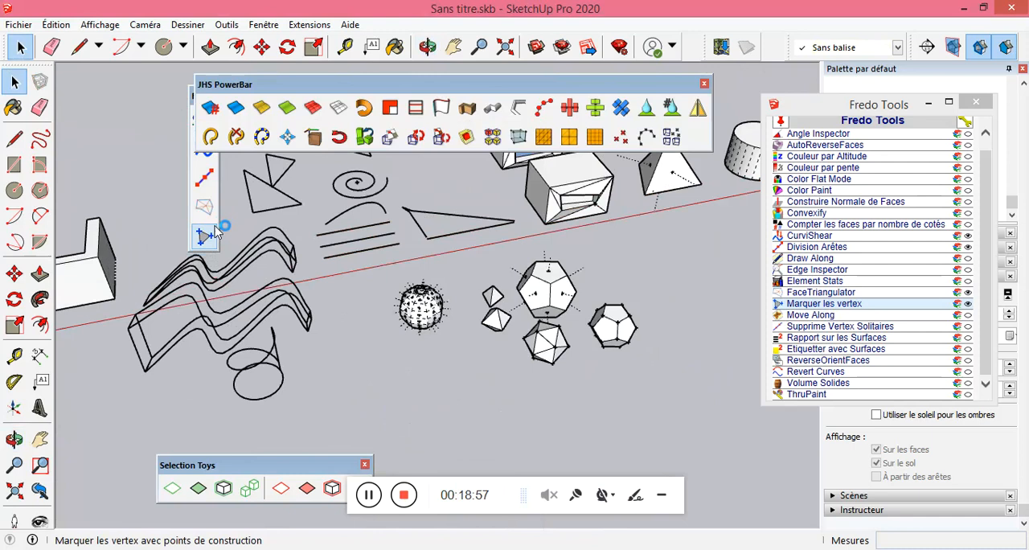
double_click(384, 196)
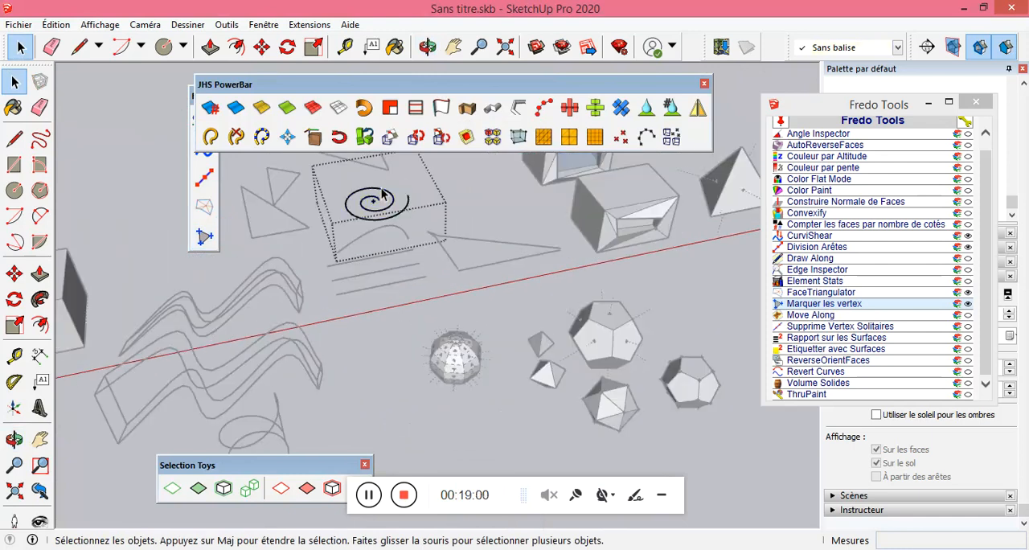
left_click(145, 150)
left_click(370, 193)
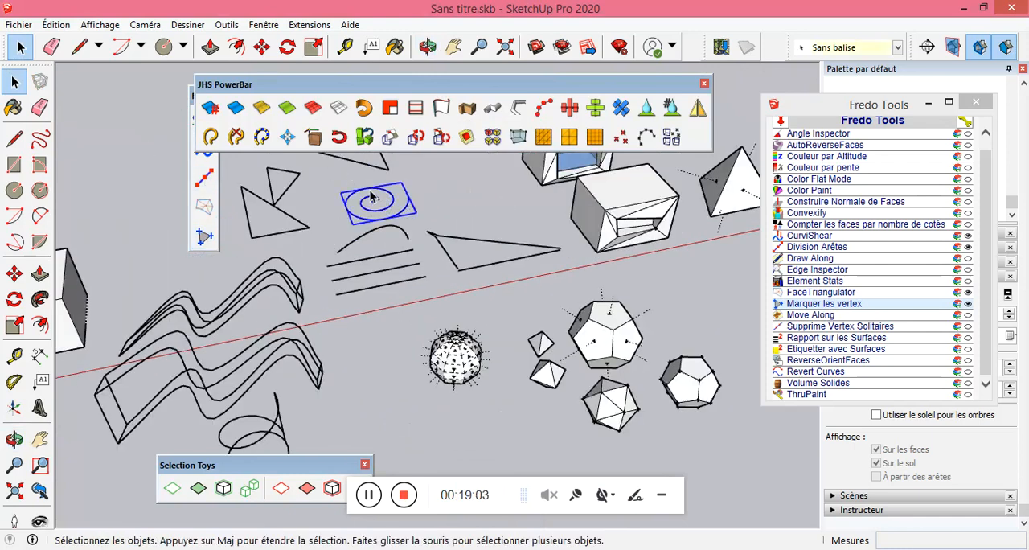
left_click(828, 304)
left_click(429, 205)
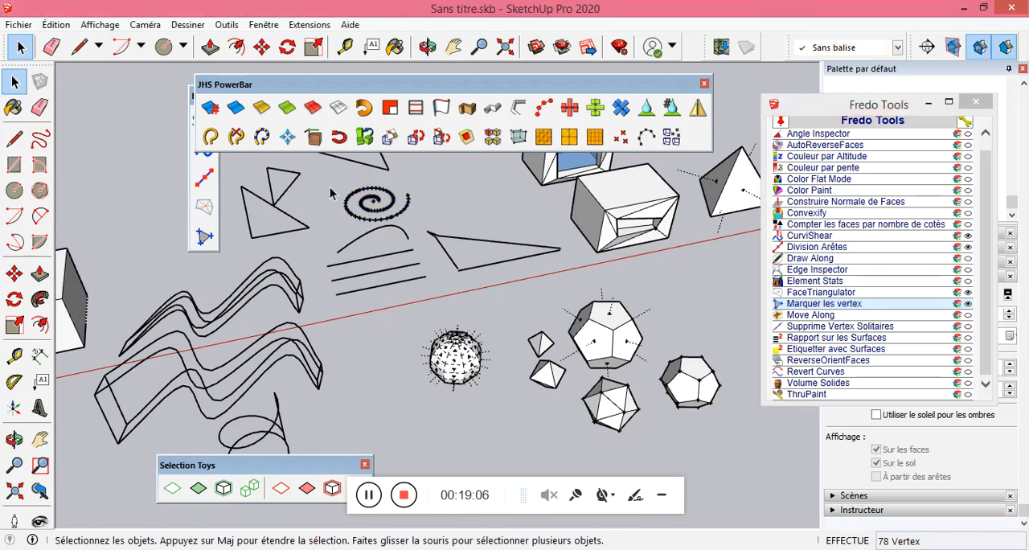
scroll(406, 203, "up", 8)
scroll(477, 317, "down", 4)
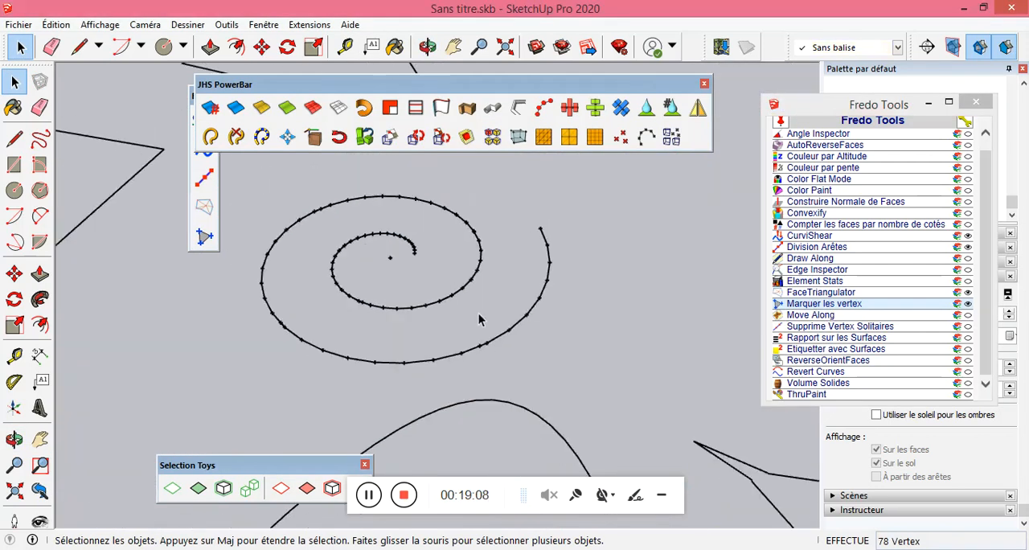
scroll(361, 266, "up", 2)
scroll(411, 287, "down", 2)
scroll(412, 288, "down", 6)
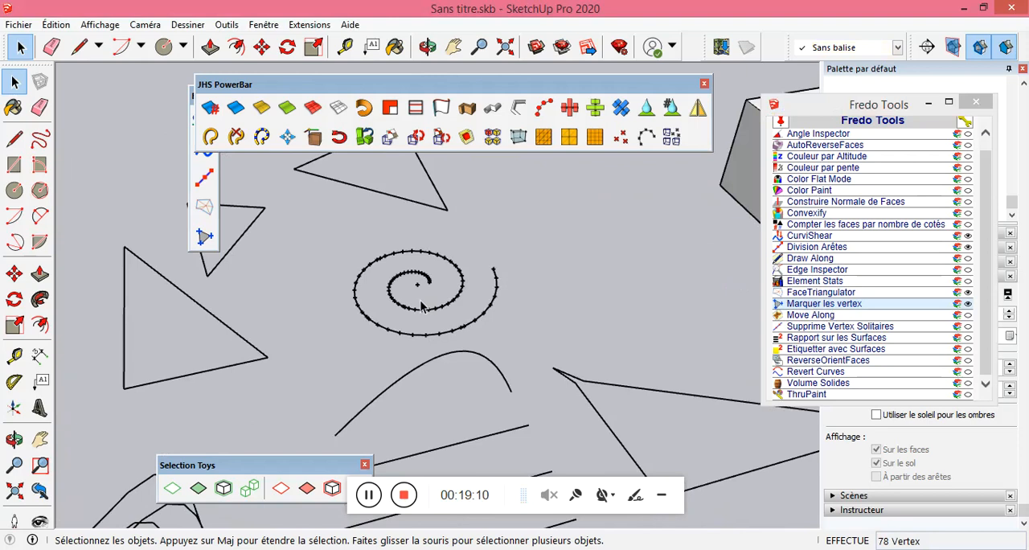
Close the JHS PowerBar and start Move Along on the entire loose cylinder beside the pyramid, with its top face centre as origin.
scroll(640, 289, "up", 2)
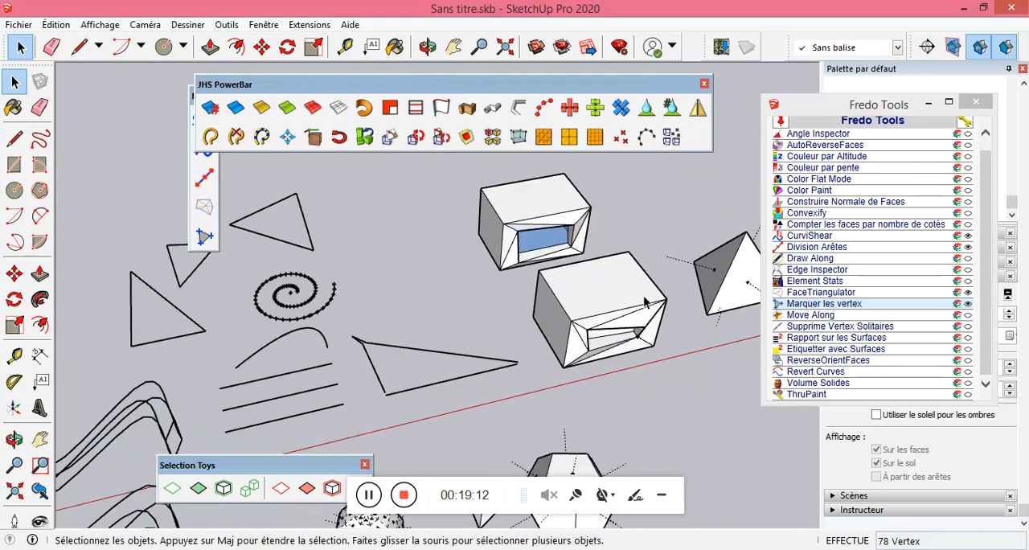
scroll(495, 326, "down", 2)
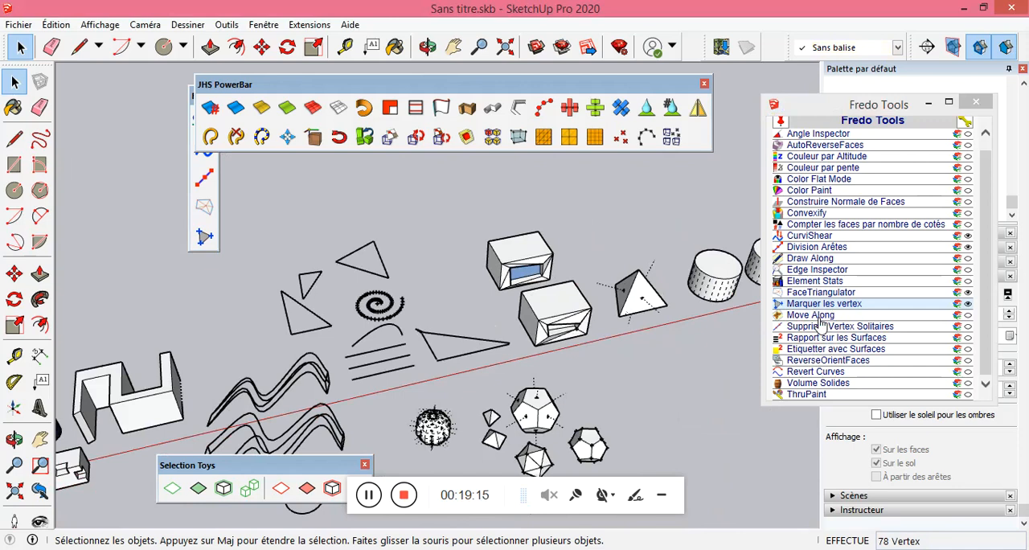
scroll(691, 356, "down", 2)
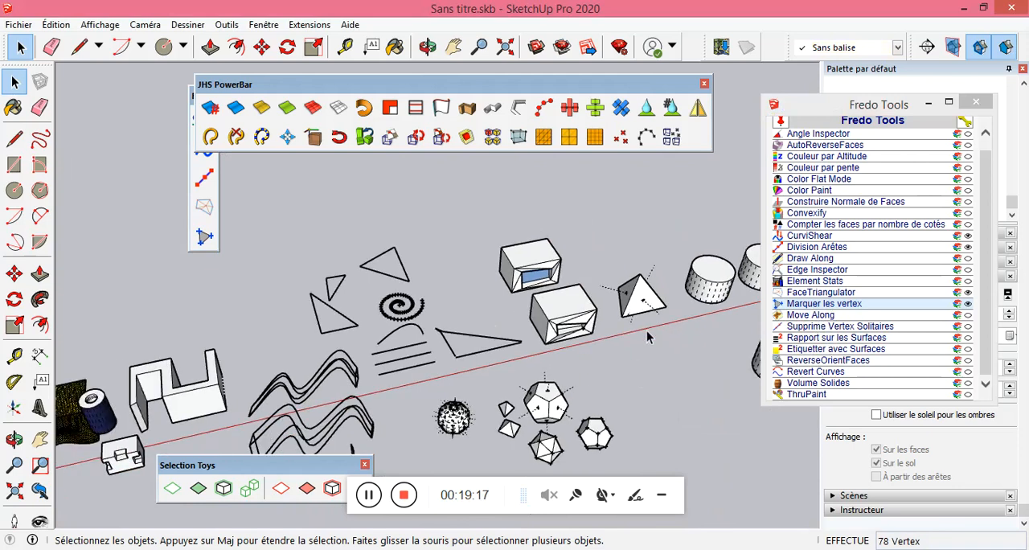
scroll(733, 351, "up", 6)
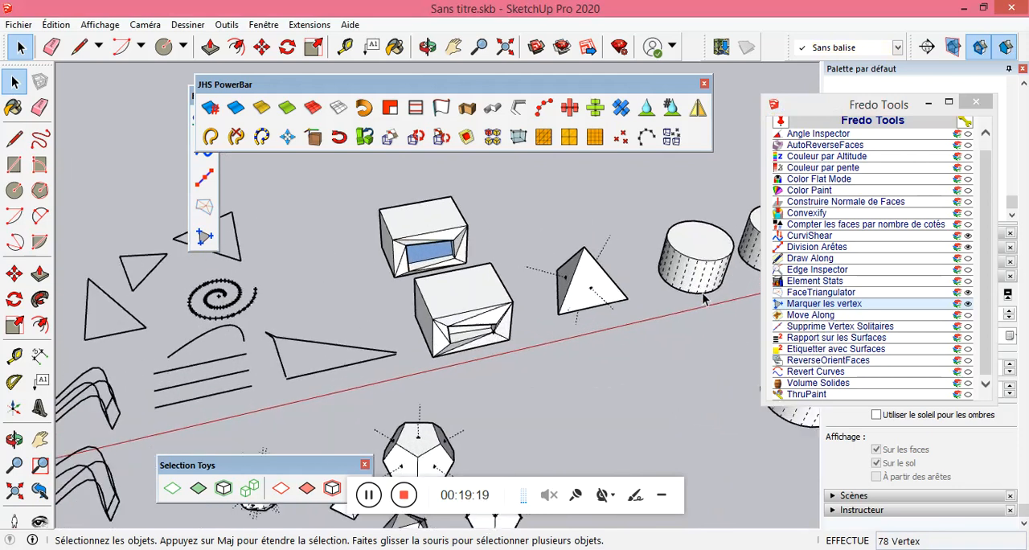
scroll(643, 225, "up", 4)
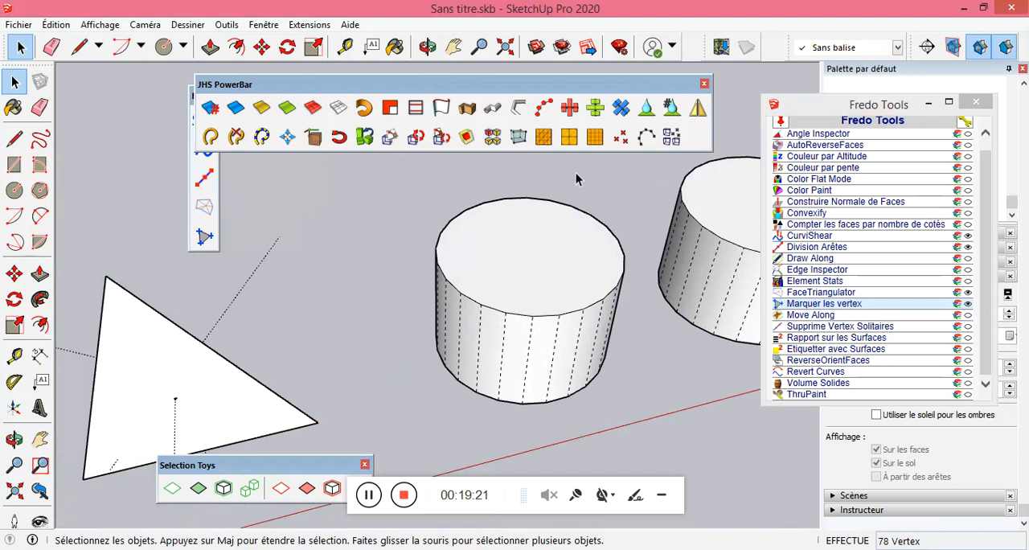
left_click(703, 84)
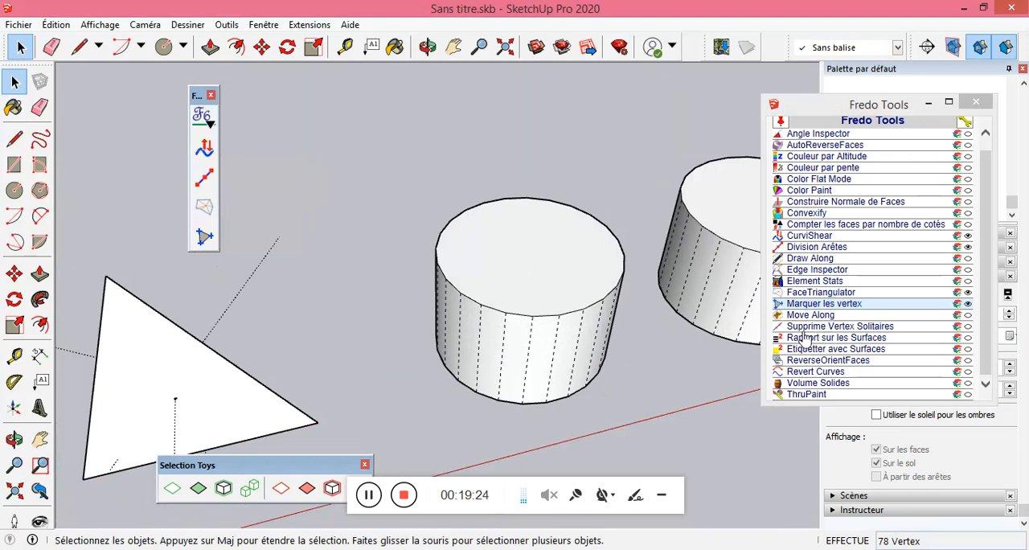
triple_click(585, 286)
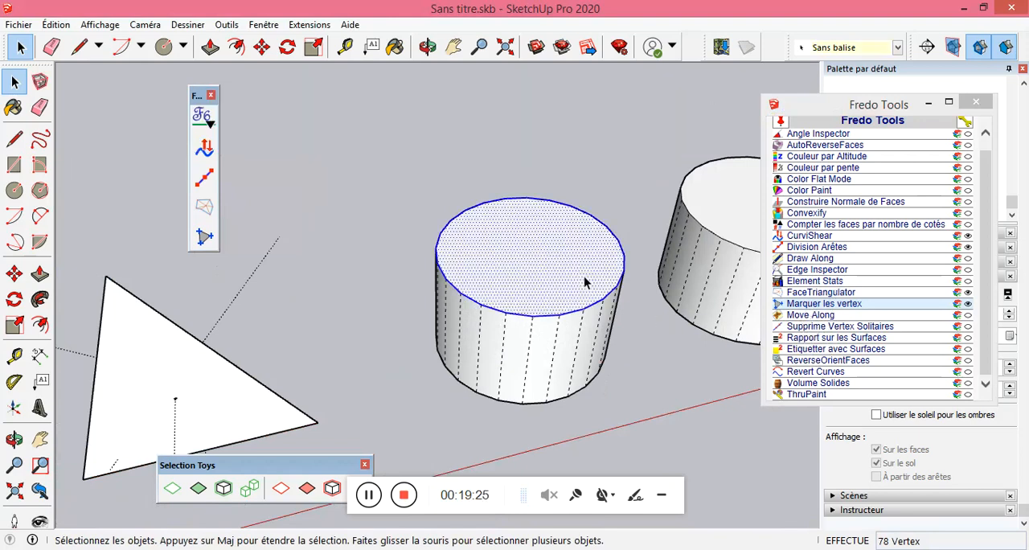
left_click(823, 314)
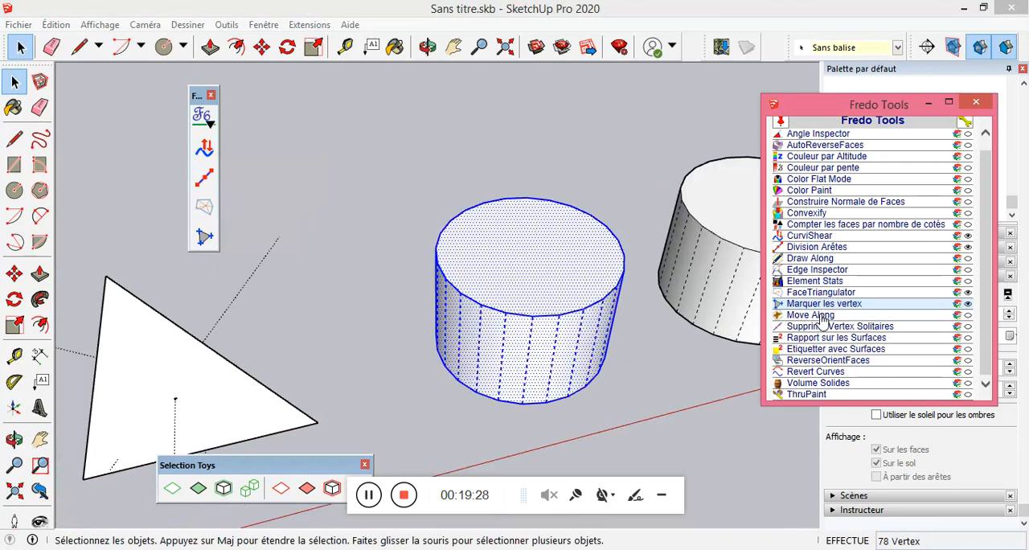
left_click(819, 315)
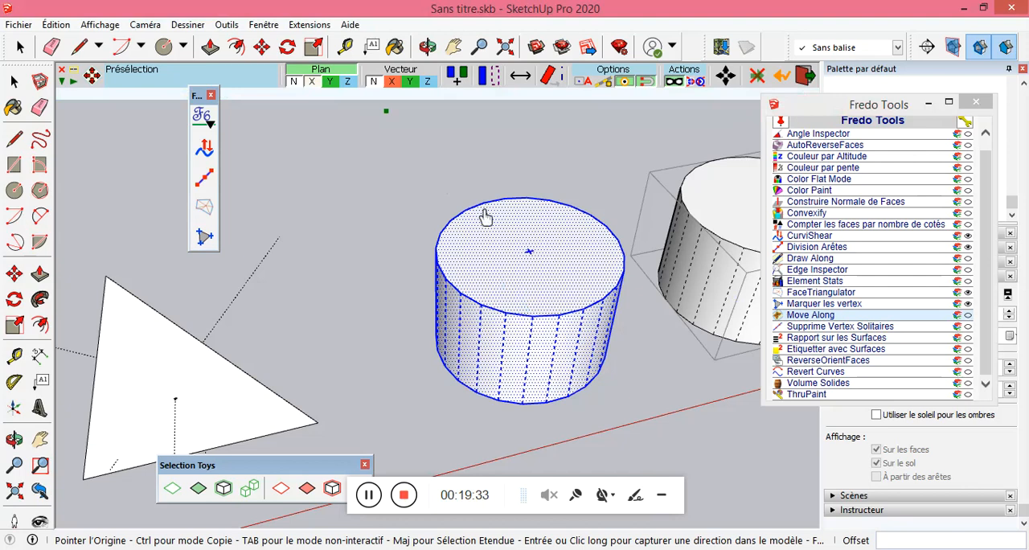
left_click(530, 253)
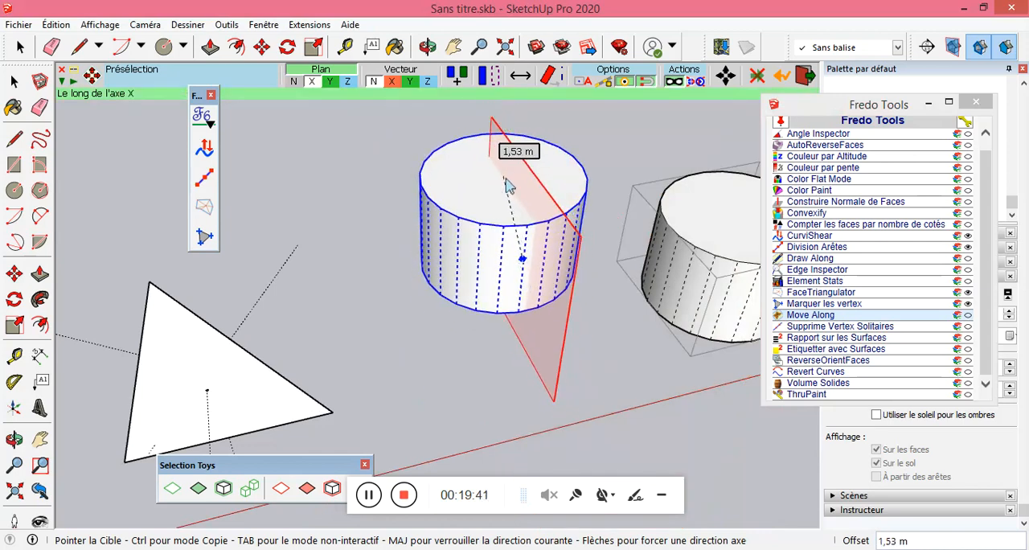
Try moving the cylinder constrained to the Y and Z planes and along the X, Y and Z vectors, including in copy mode.
left_click(331, 81)
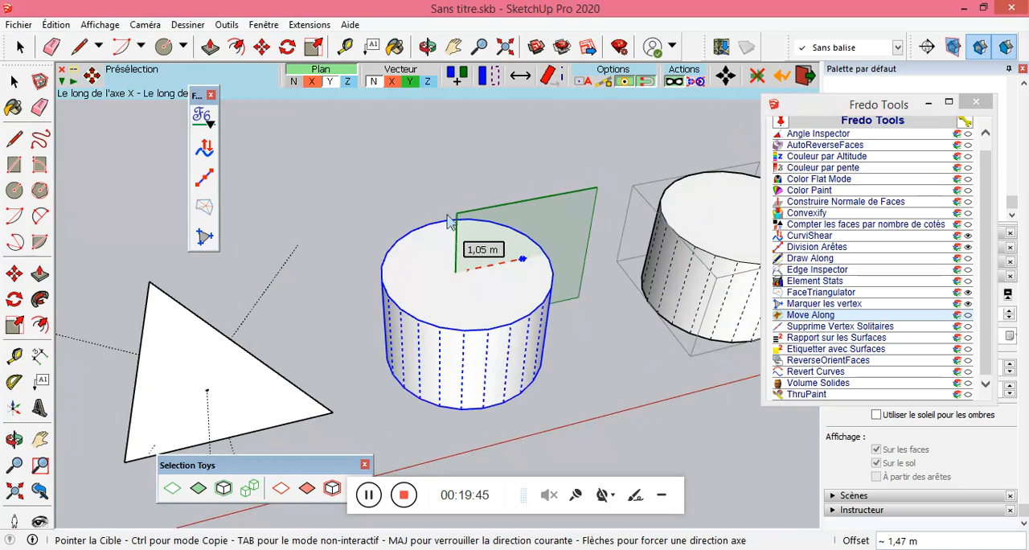
left_click(347, 81)
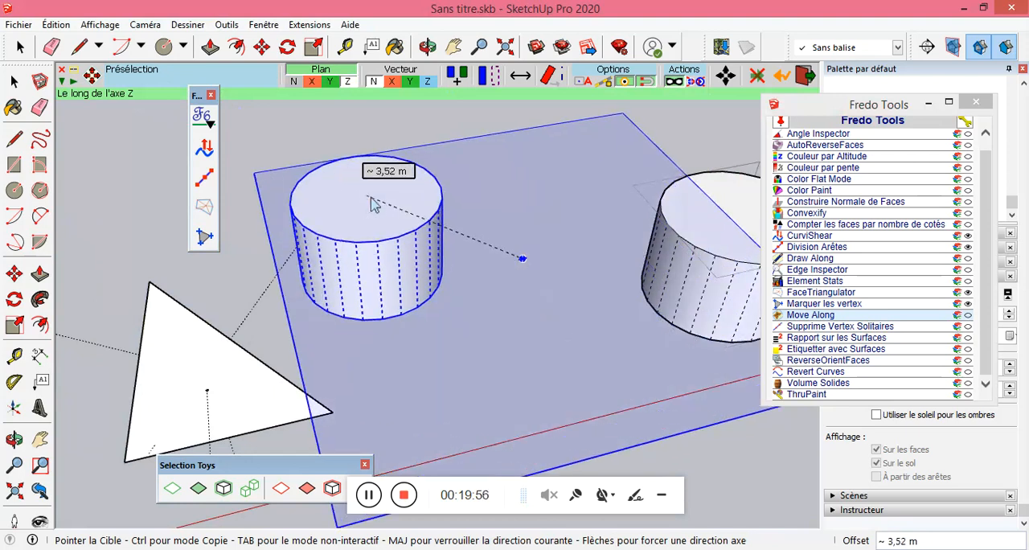
left_click(393, 83)
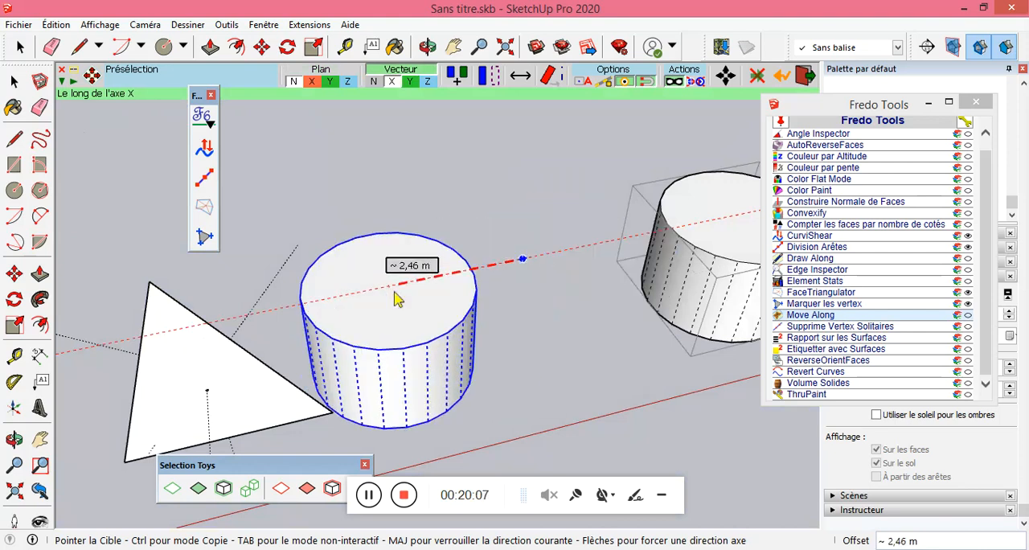
key("Left")
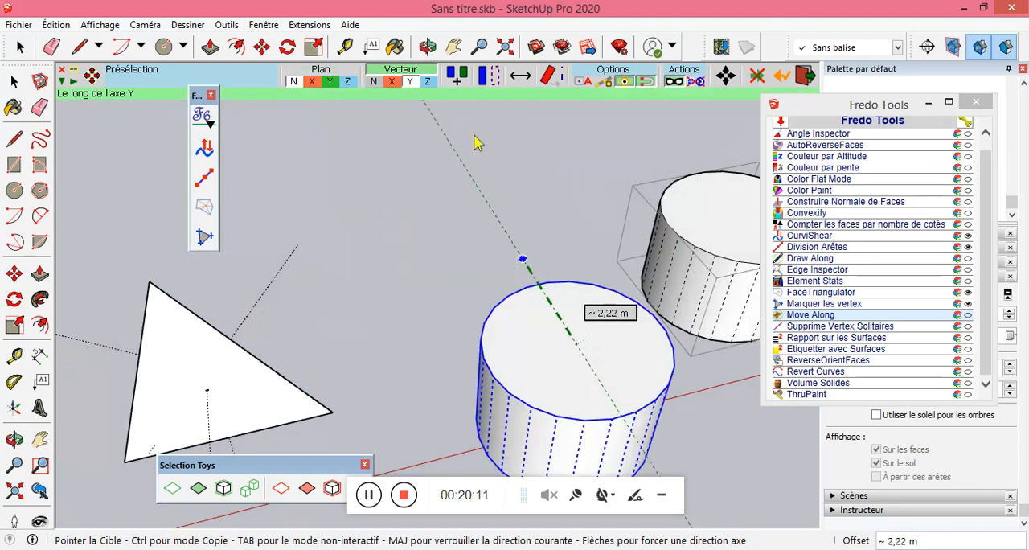
key("Up")
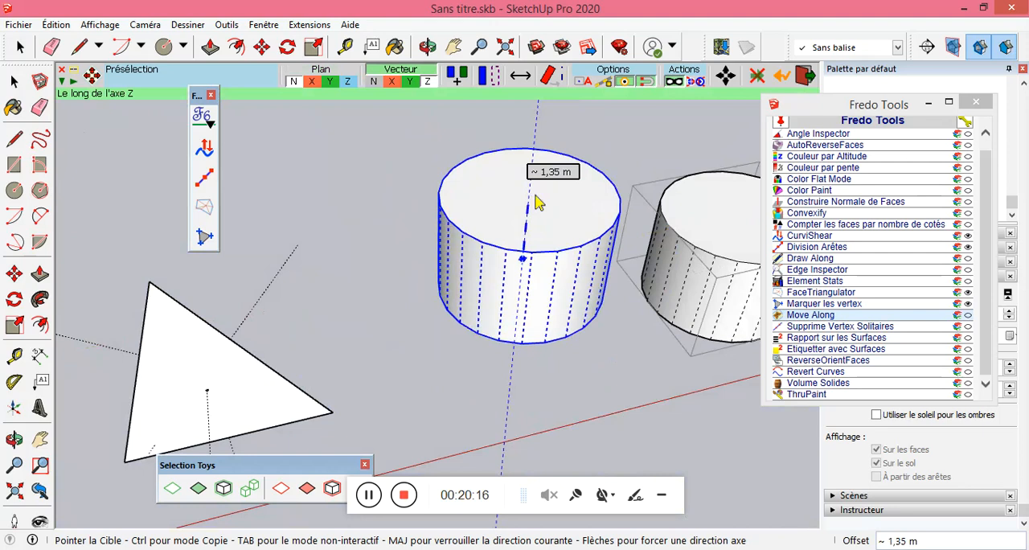
left_click(455, 82)
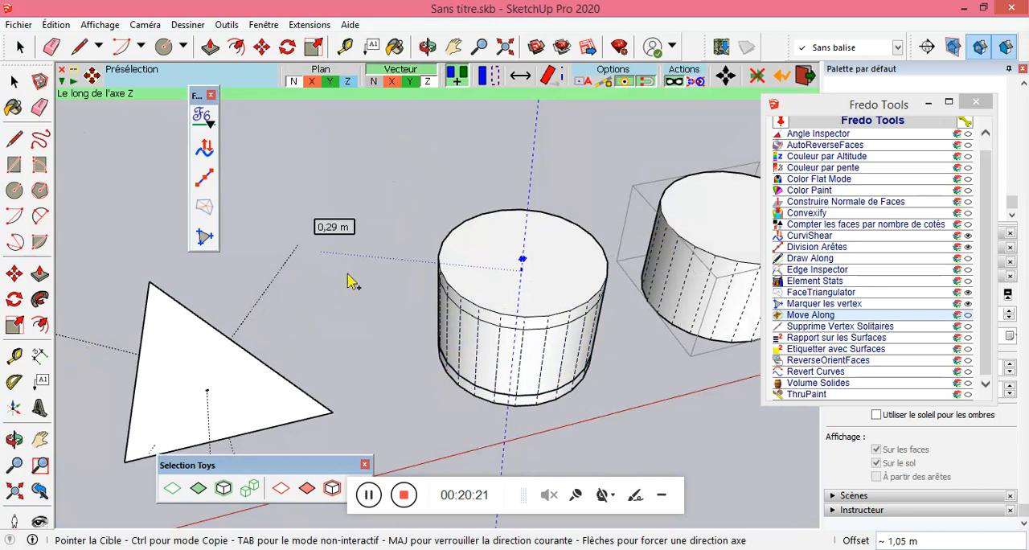
Move the cylinder about 8.01 m onto the face centre of the pyramid beyond the grouped cylinder, with selection alignment on and no vector constraint.
scroll(351, 281, "down", 1)
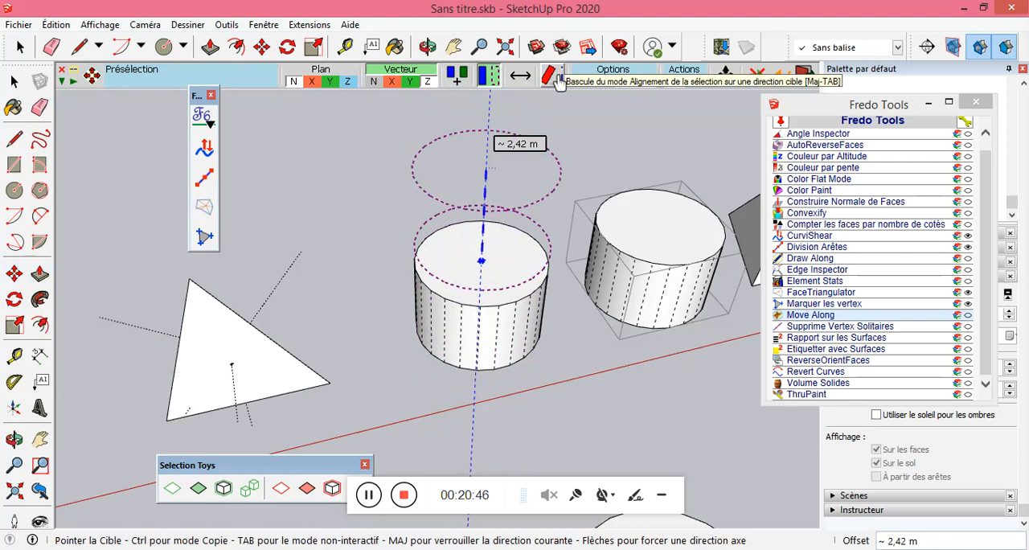
left_click(551, 77)
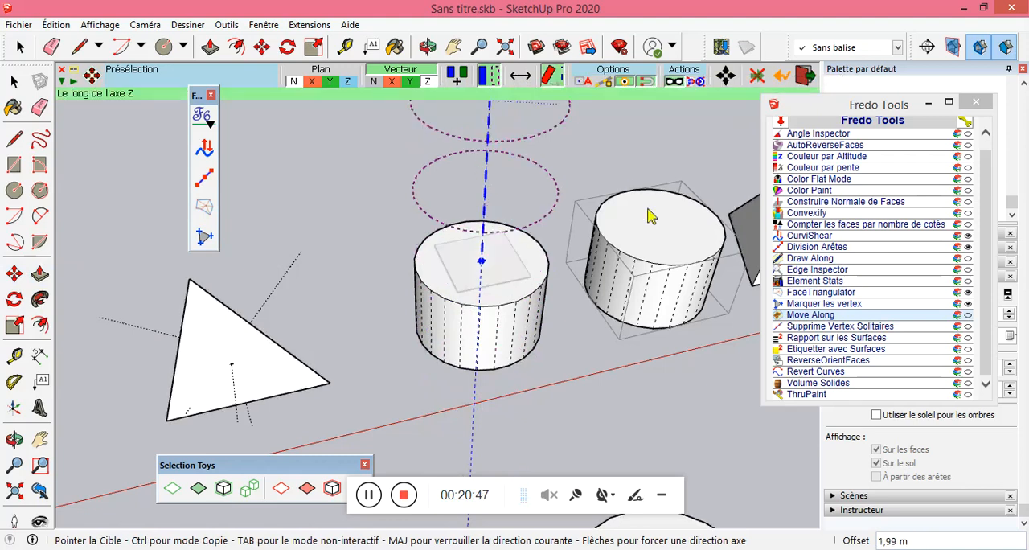
scroll(410, 234, "down", 2)
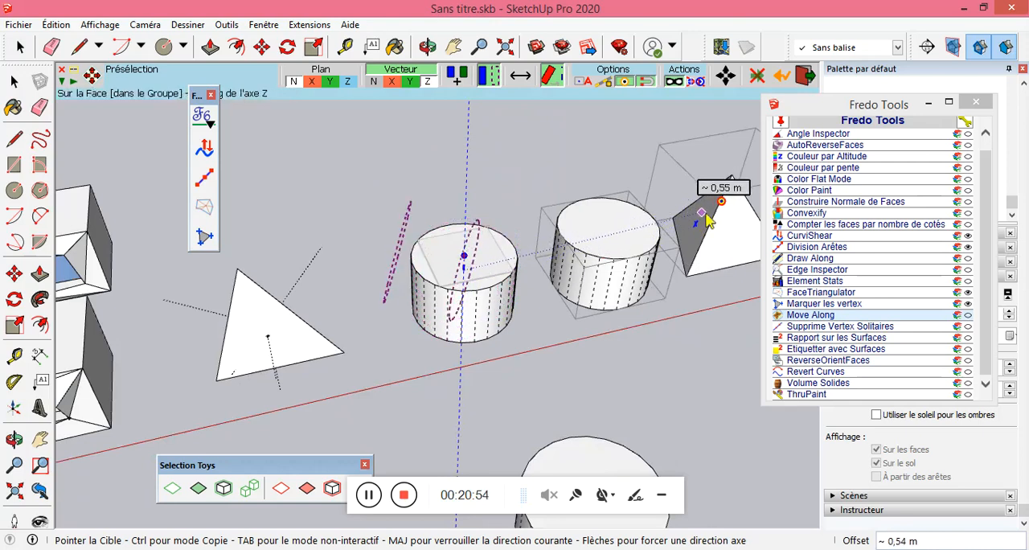
left_click(374, 82)
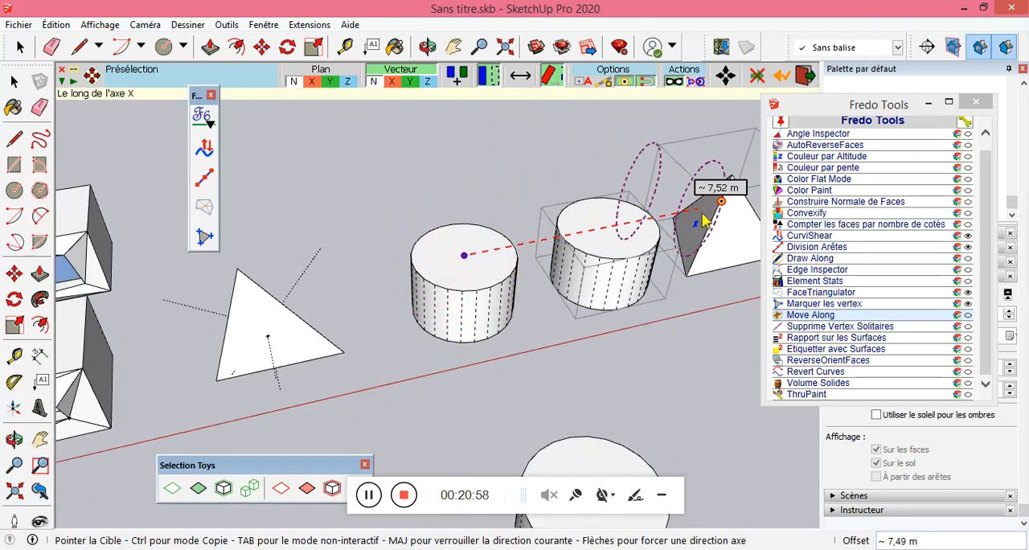
left_click(675, 265)
middle_click_drag(268, 223, 522, 308)
scroll(522, 308, "down", 4)
scroll(611, 261, "up", 3)
scroll(626, 245, "up", 1)
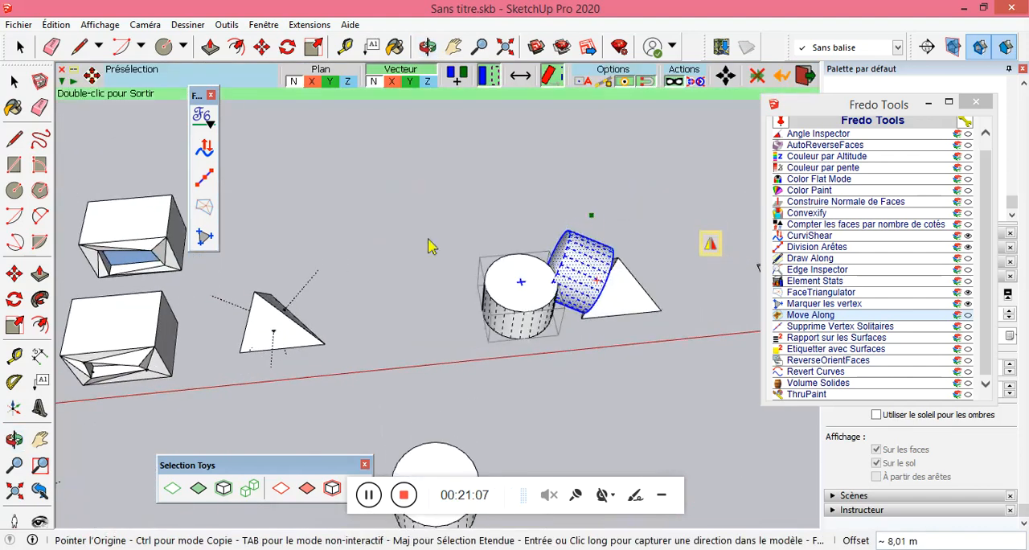
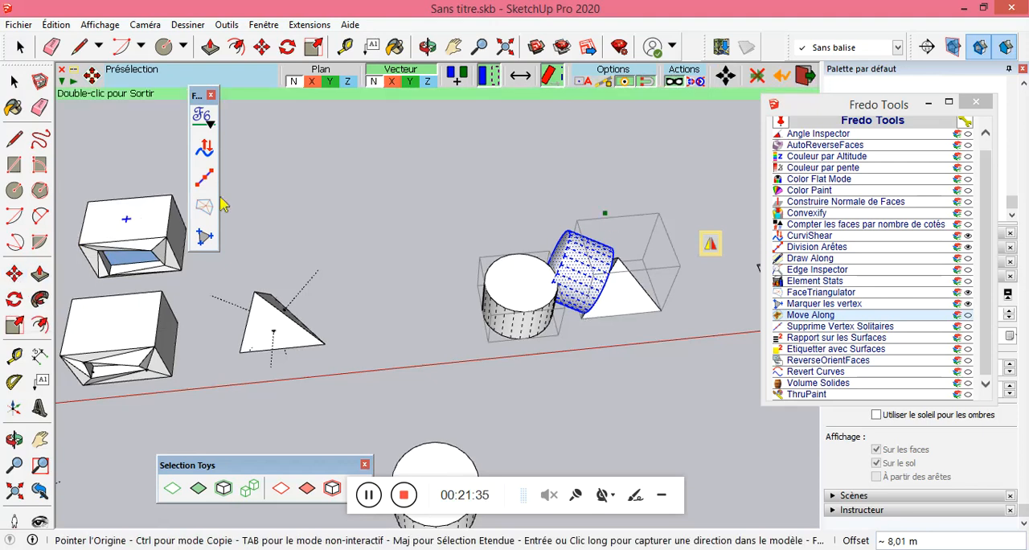
Leave Move Along and select the lower two of the three parallel lines below the curve, then clear the selection.
left_click(21, 84)
scroll(345, 236, "down", 3)
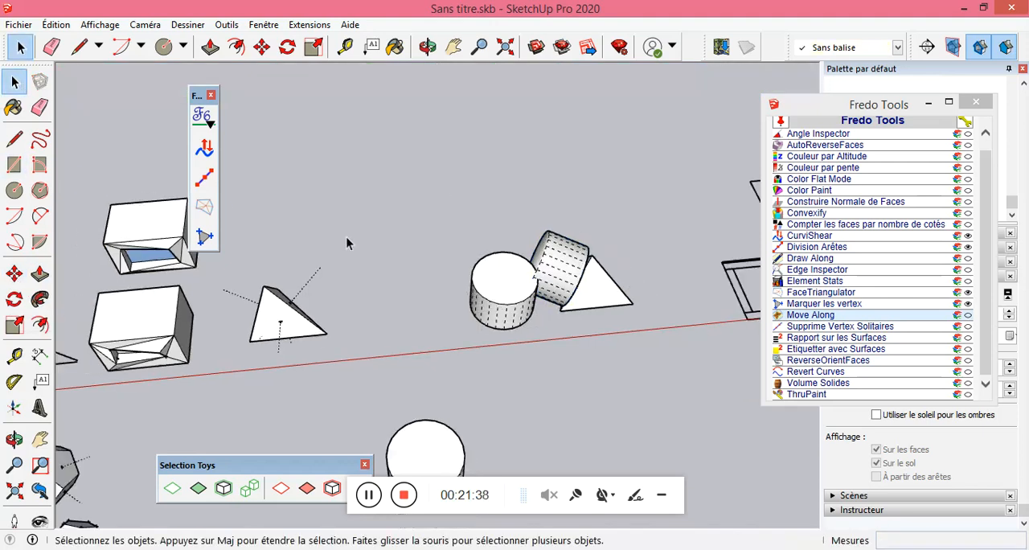
scroll(497, 329, "down", 3)
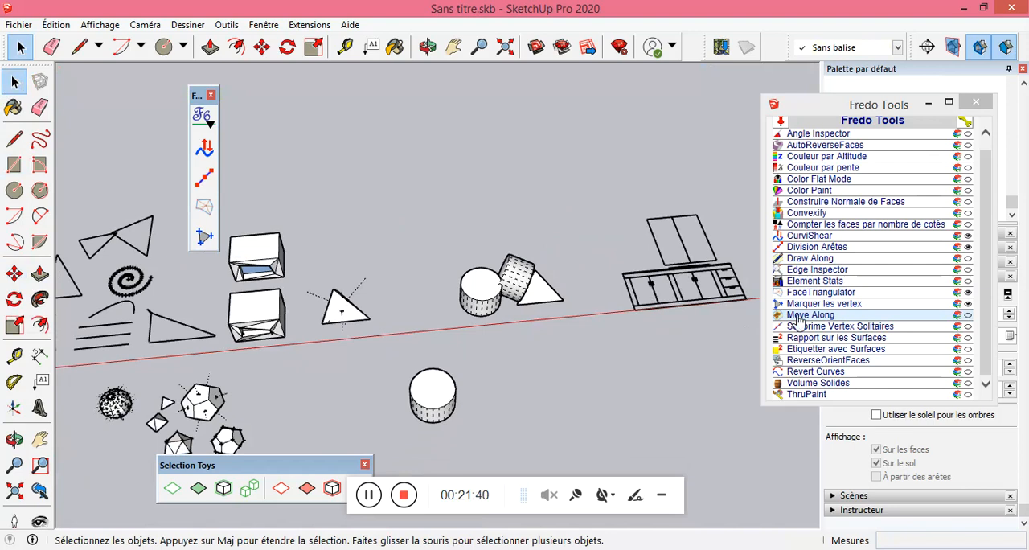
scroll(808, 320, "up", 4)
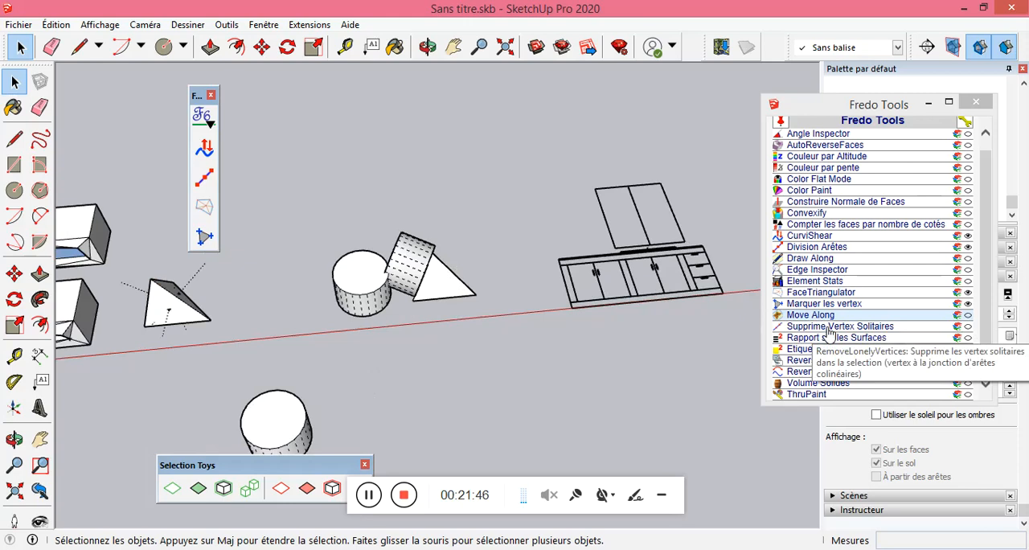
scroll(654, 306, "down", 5)
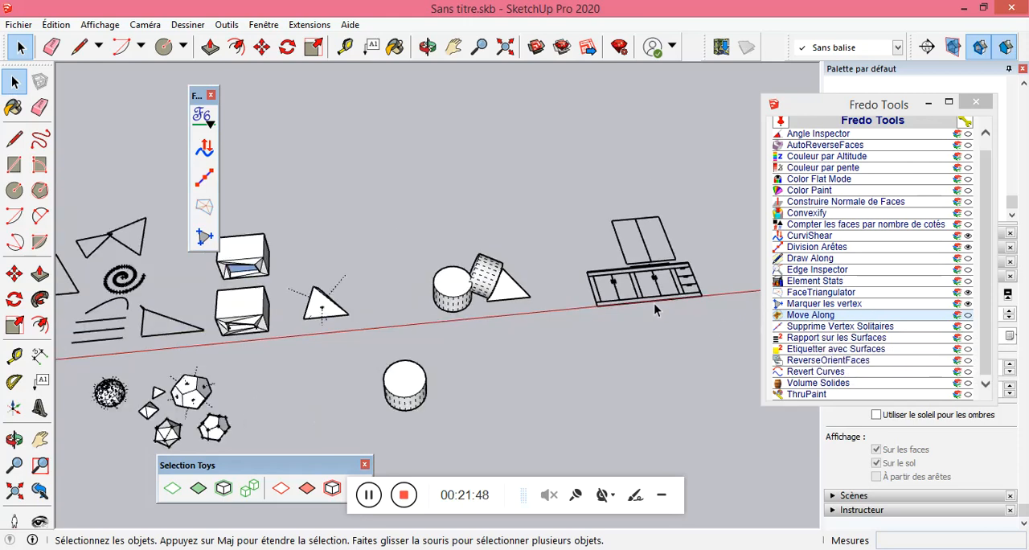
scroll(272, 311, "up", 5)
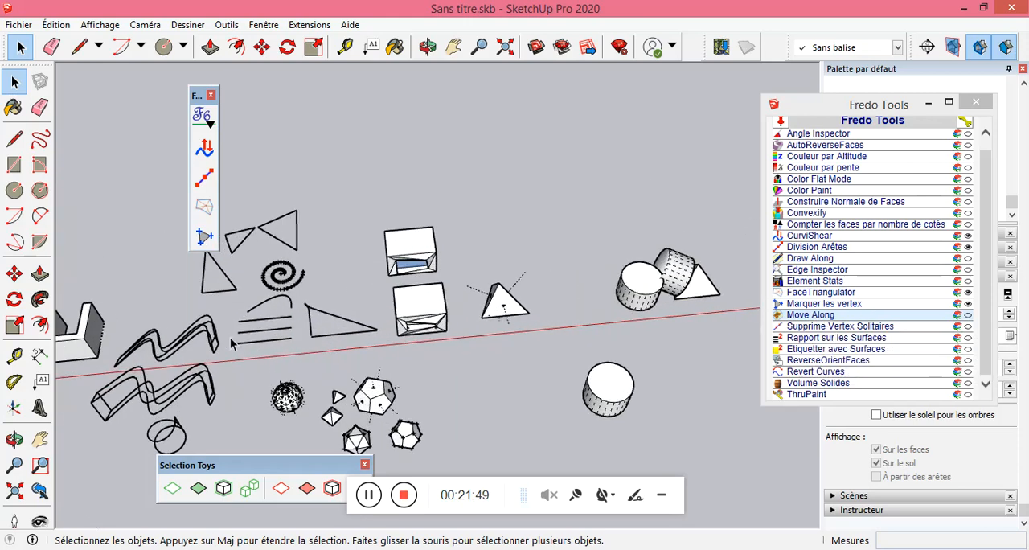
left_click_drag(232, 354, 370, 311)
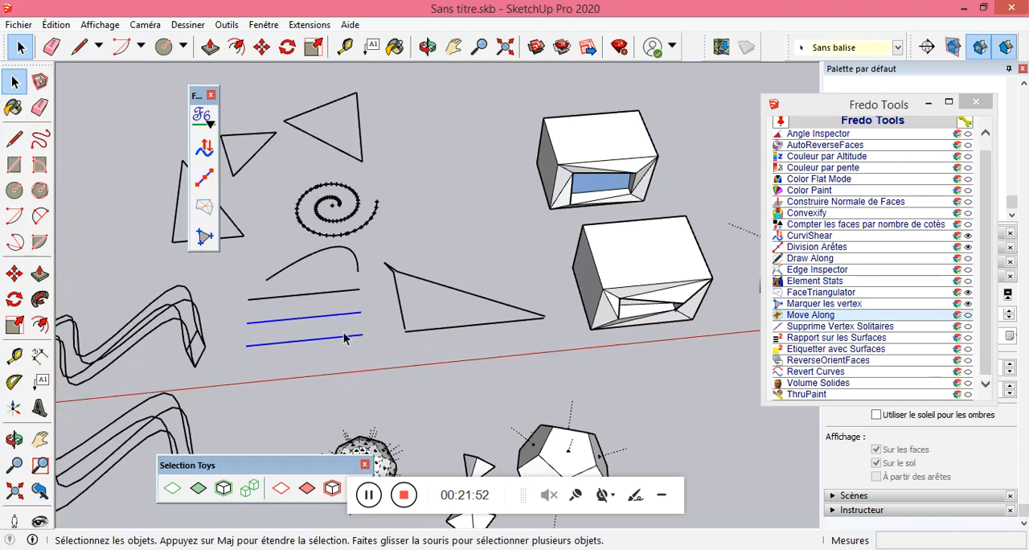
left_click(313, 372)
Split the lowest of the three parallel lines by drawing a short segment over it near each end, the last about 0.46 m long.
left_click(14, 138)
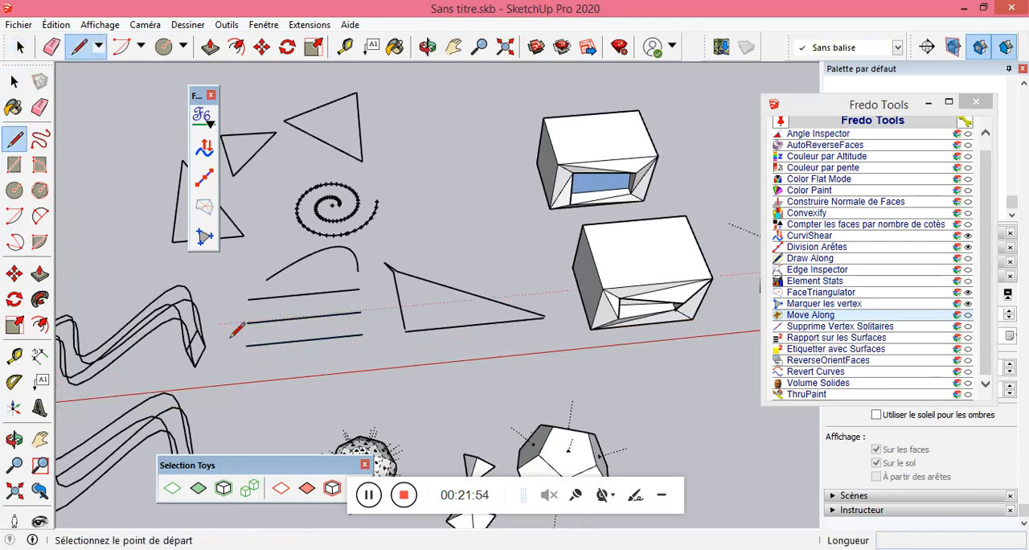
scroll(246, 336, "up", 3)
left_click(274, 335)
left_click(302, 332)
left_click(442, 318)
left_click(472, 315)
left_click(20, 46)
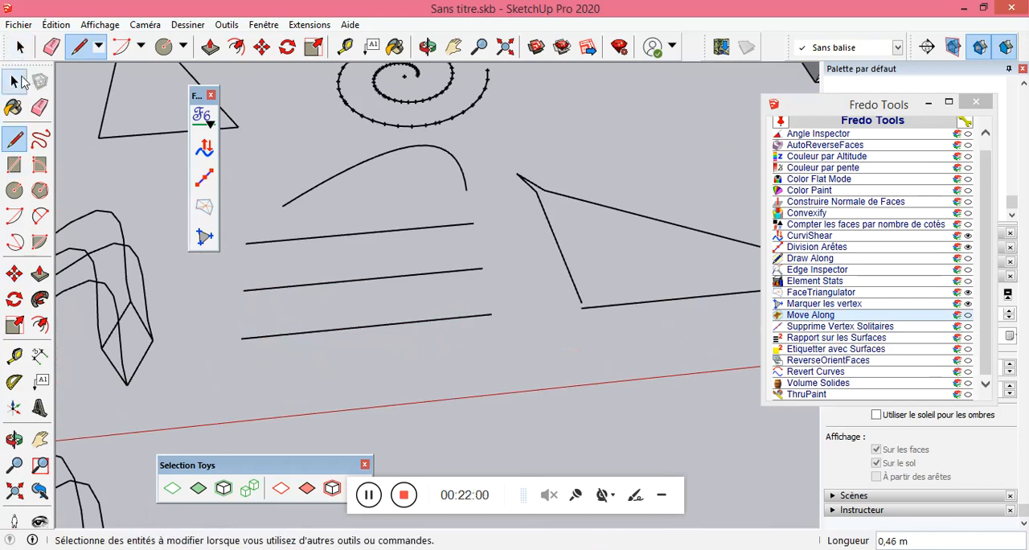
Select all three parallel lines and run Supprime Vertex Solitaires on them with the action Marquer.
left_click_drag(279, 268, 254, 238)
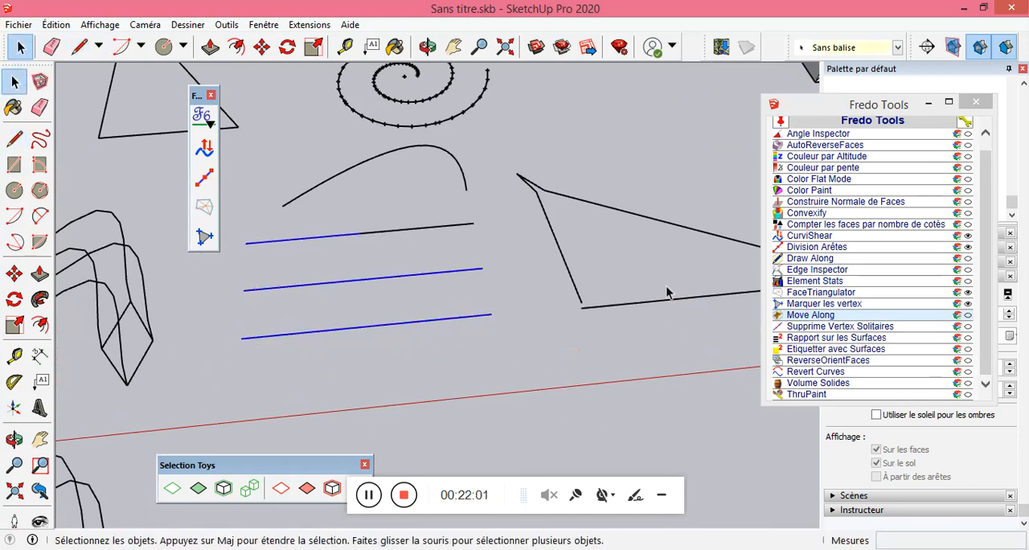
left_click_drag(477, 360, 248, 221)
left_click(818, 326)
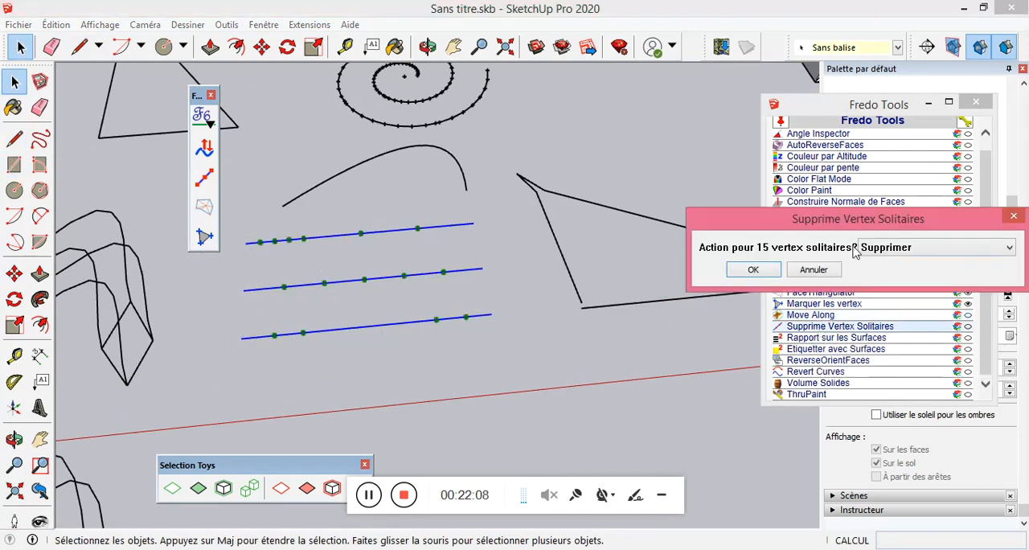
left_click(288, 243)
left_click(923, 254)
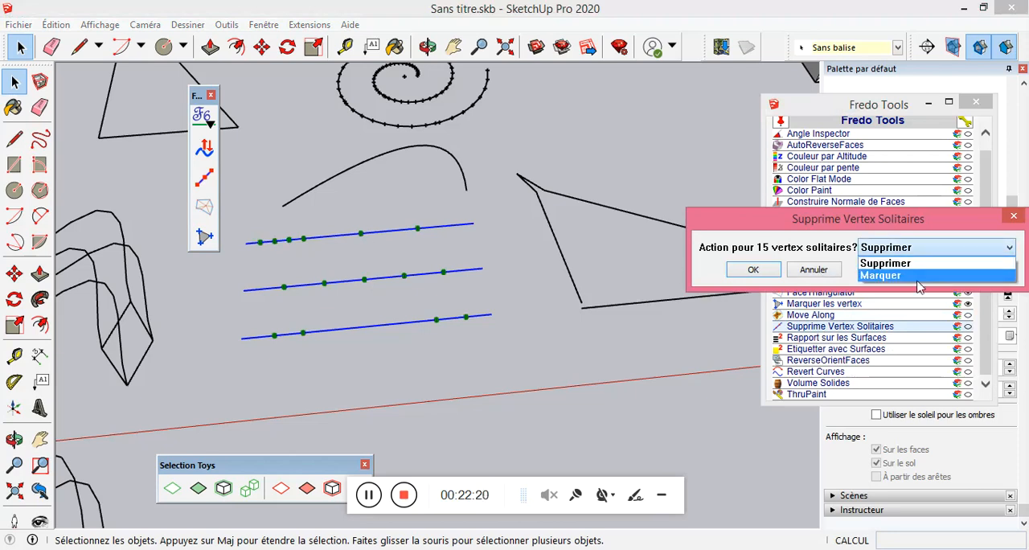
left_click(911, 275)
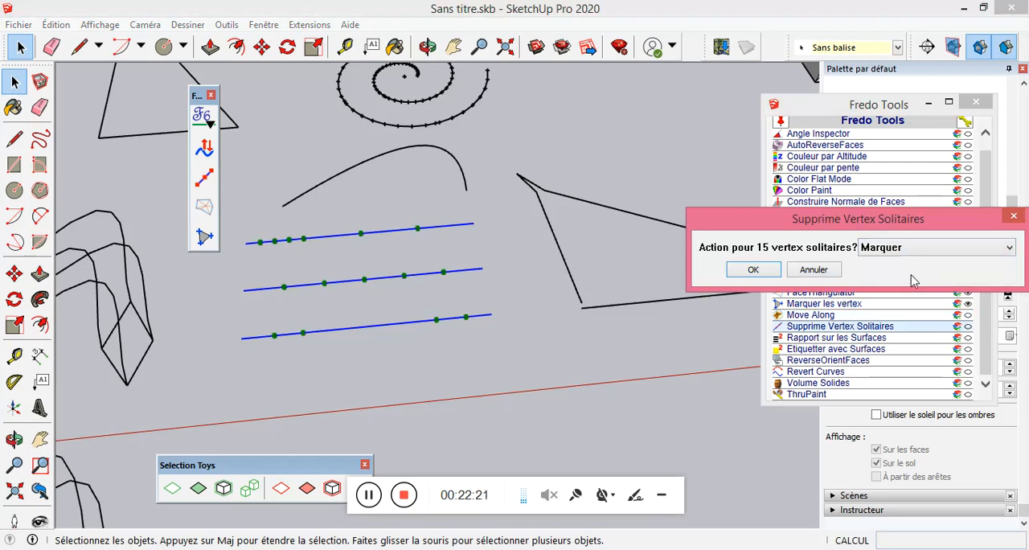
left_click(757, 271)
left_click(383, 349)
Reselect the three parallel lines and remove their lonely vertices with Supprime Vertex Solitaires set to Supprimer.
scroll(383, 349, "down", 2)
scroll(351, 357, "up", 4)
left_click_drag(283, 397, 616, 207)
left_click(635, 328)
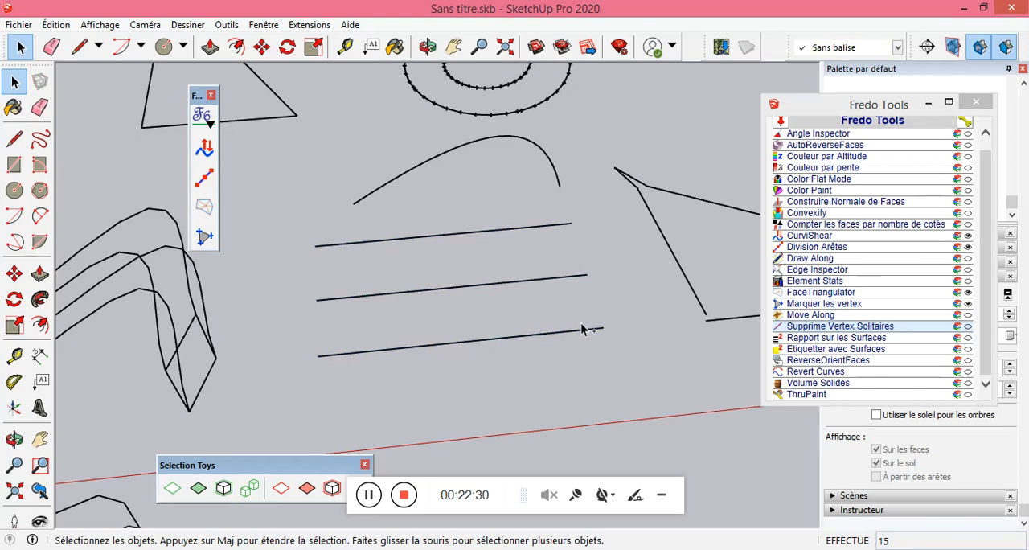
left_click_drag(629, 367, 267, 228)
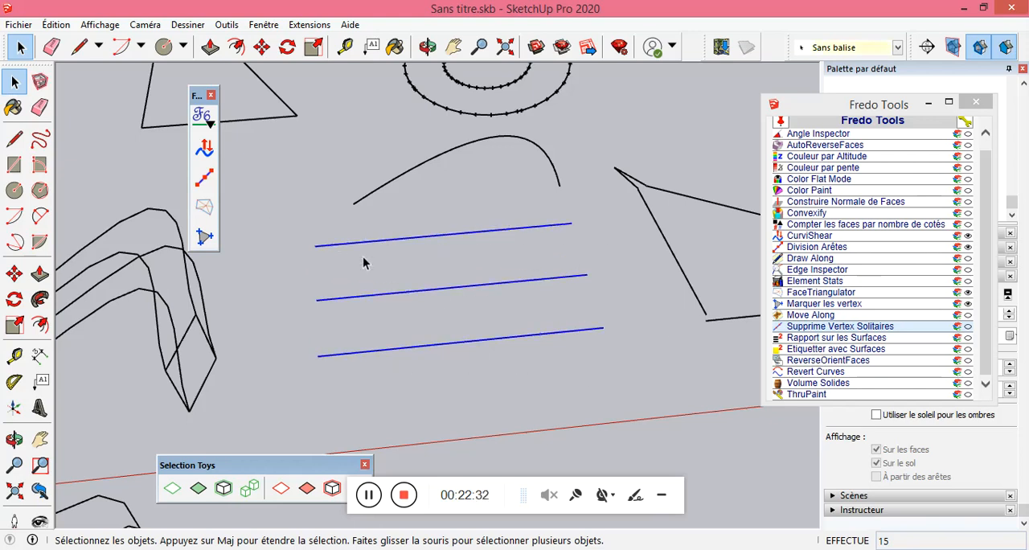
left_click(821, 327)
left_click(906, 248)
left_click(903, 260)
left_click(753, 269)
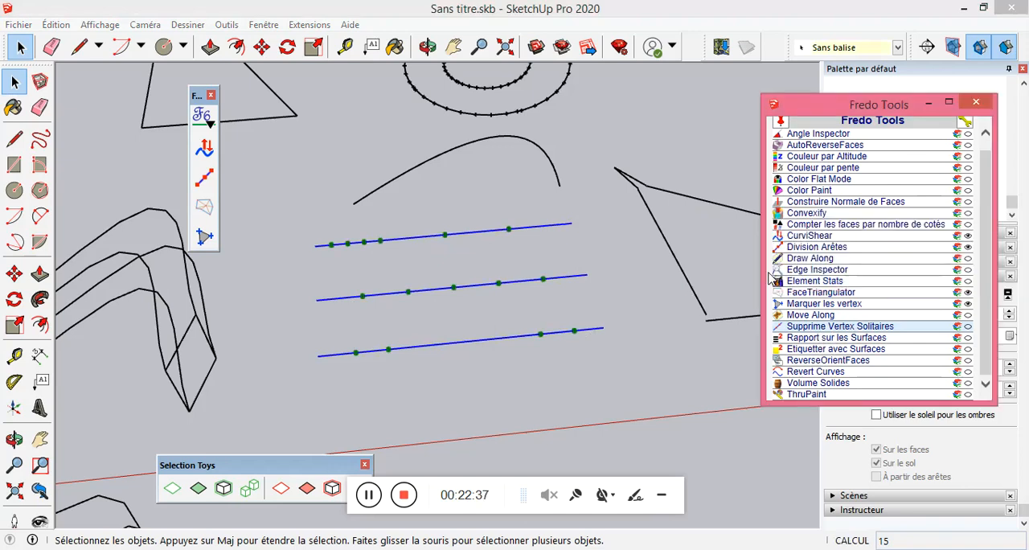
Select the parallel lines one by one to check whether each is a single continuous edge.
left_click(473, 345)
left_click(478, 335)
left_click(479, 288)
left_click(463, 258)
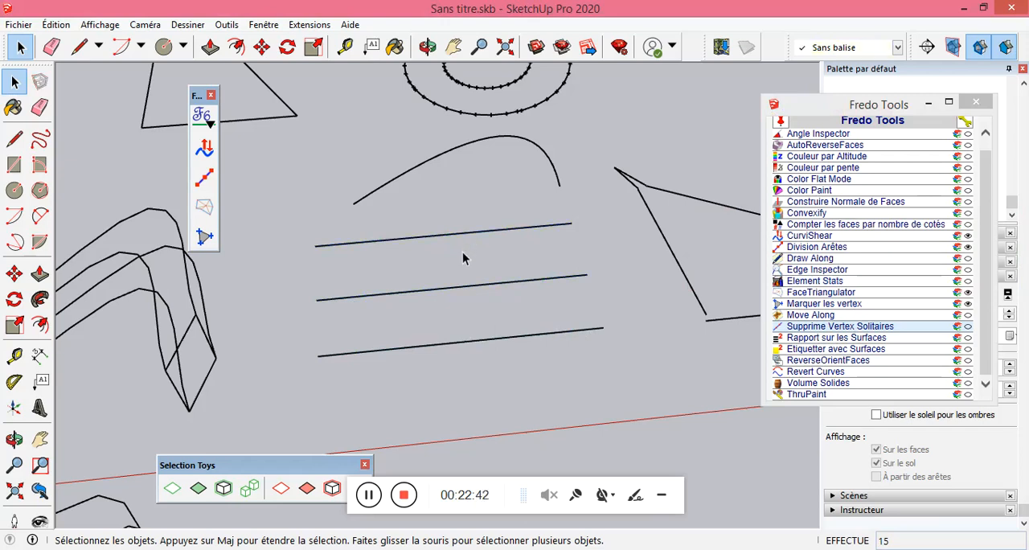
left_click(549, 335)
left_click(535, 313)
left_click(514, 281)
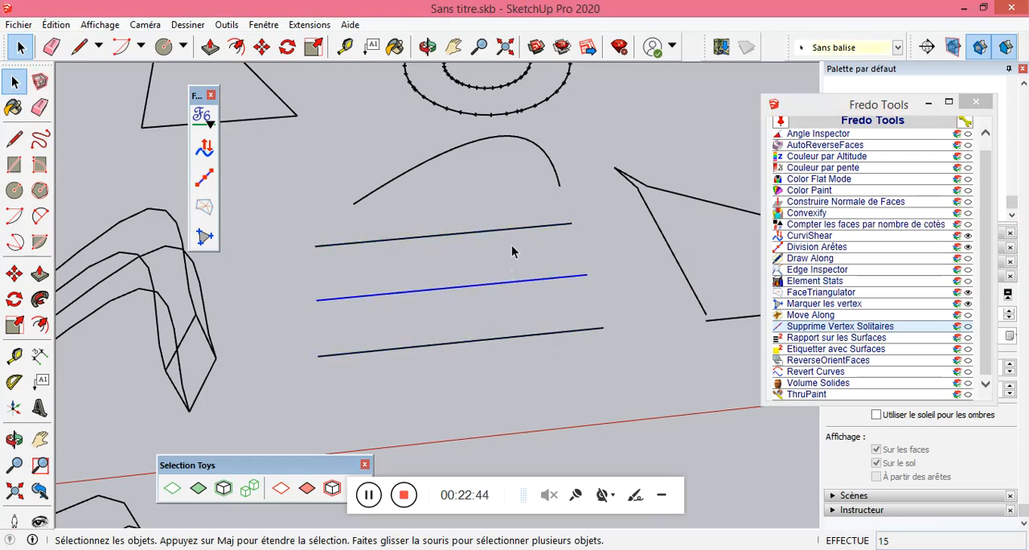
Select the top face of the front triangulated box and open Rapport sur les Surfaces for it.
scroll(396, 285, "down", 5)
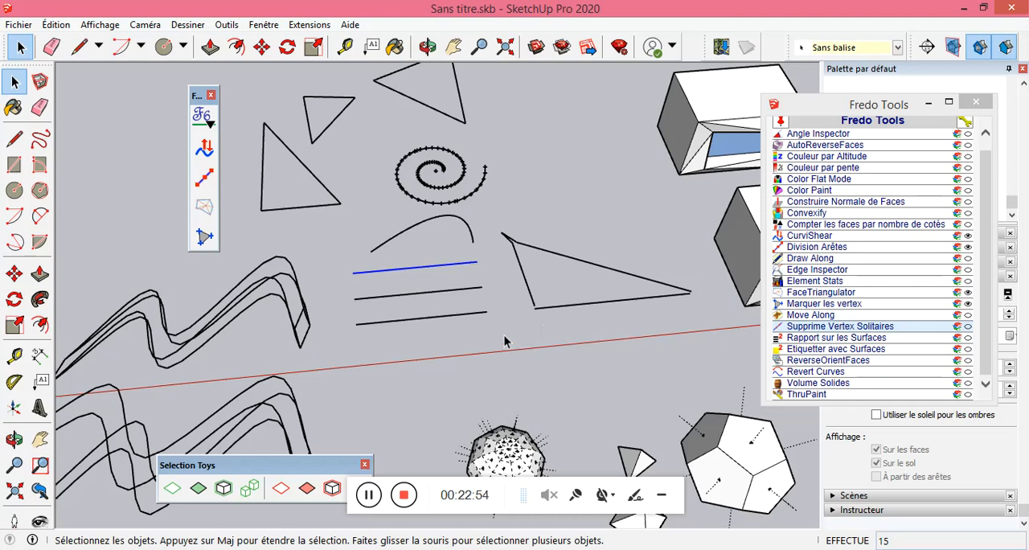
scroll(362, 317, "down", 4)
middle_click_drag(486, 301, 435, 238)
scroll(435, 238, "up", 4)
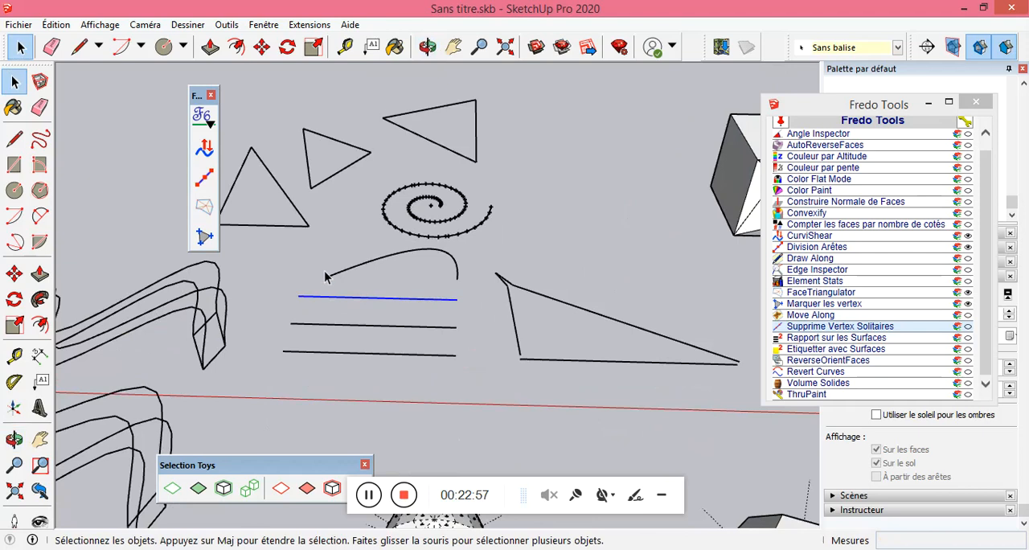
scroll(313, 217, "down", 3)
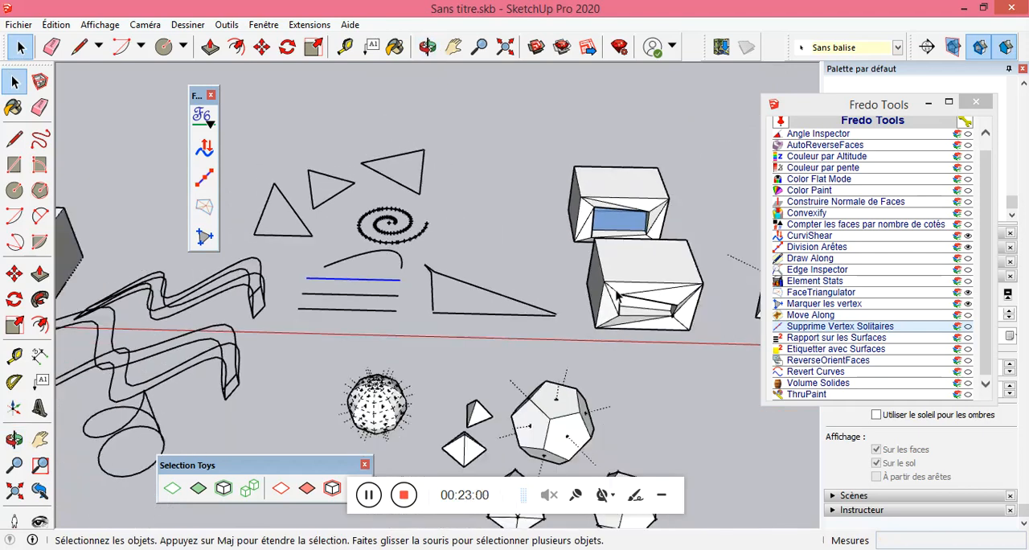
scroll(684, 354, "up", 3)
scroll(680, 349, "down", 2)
scroll(716, 308, "up", 4)
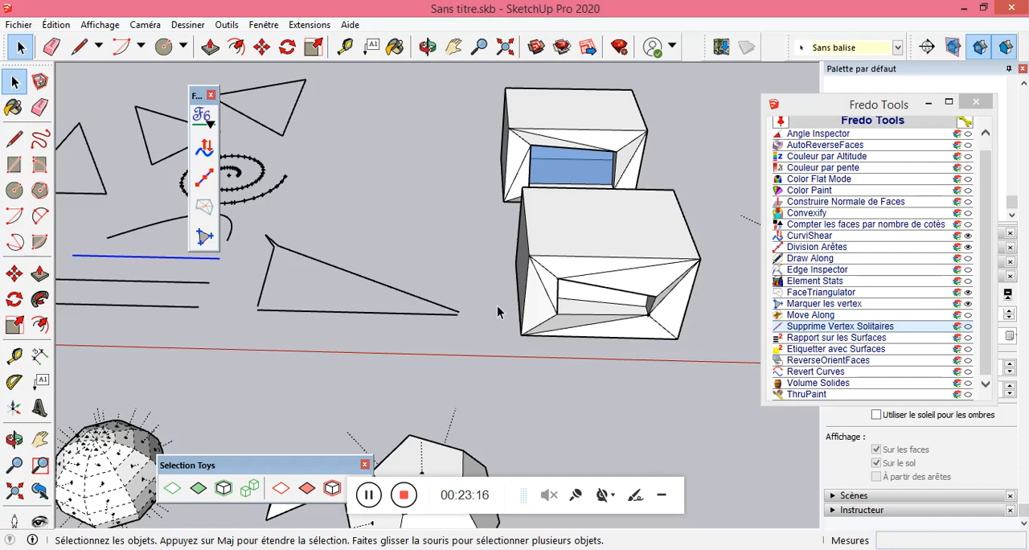
left_click(841, 339)
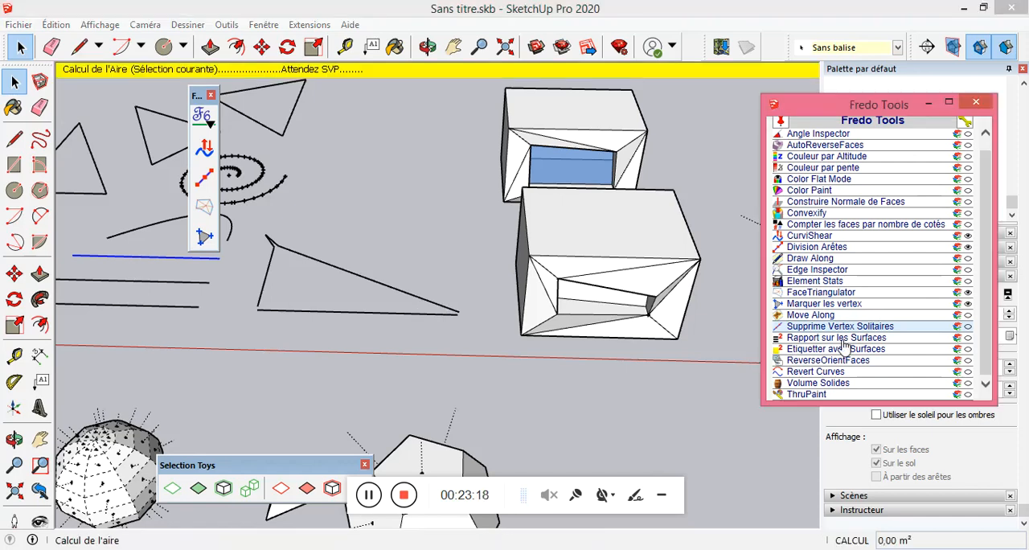
left_click(914, 287)
left_click(641, 239)
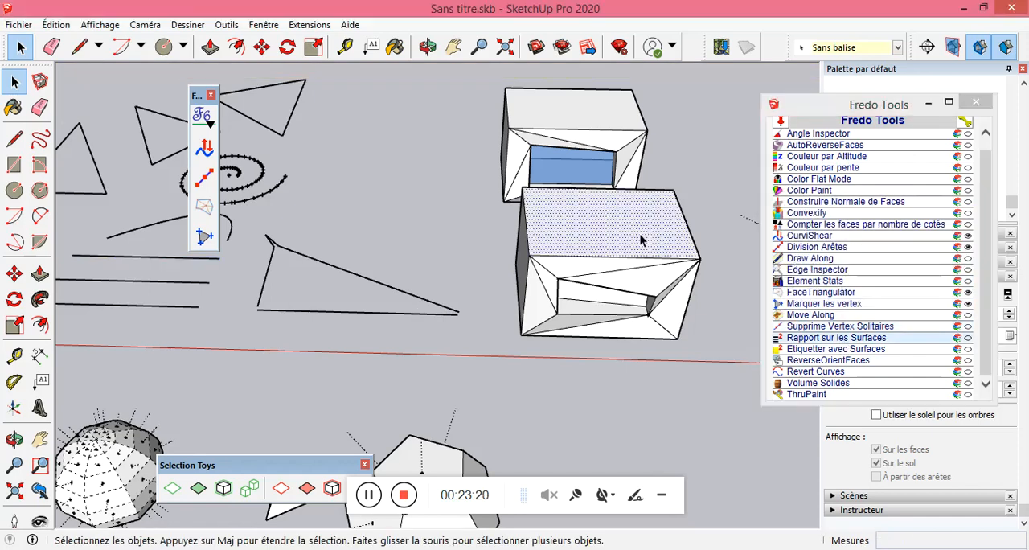
left_click(815, 351)
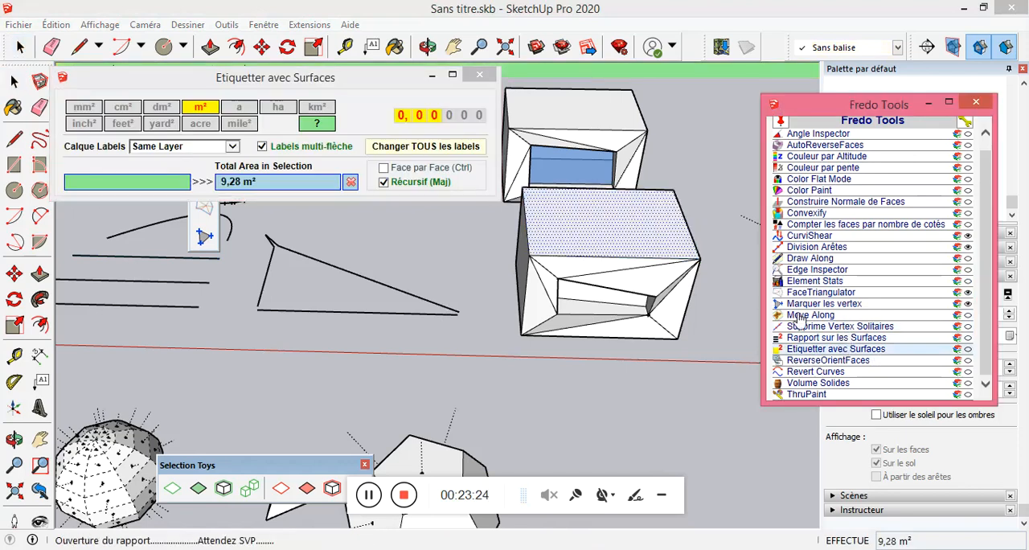
left_click(832, 337)
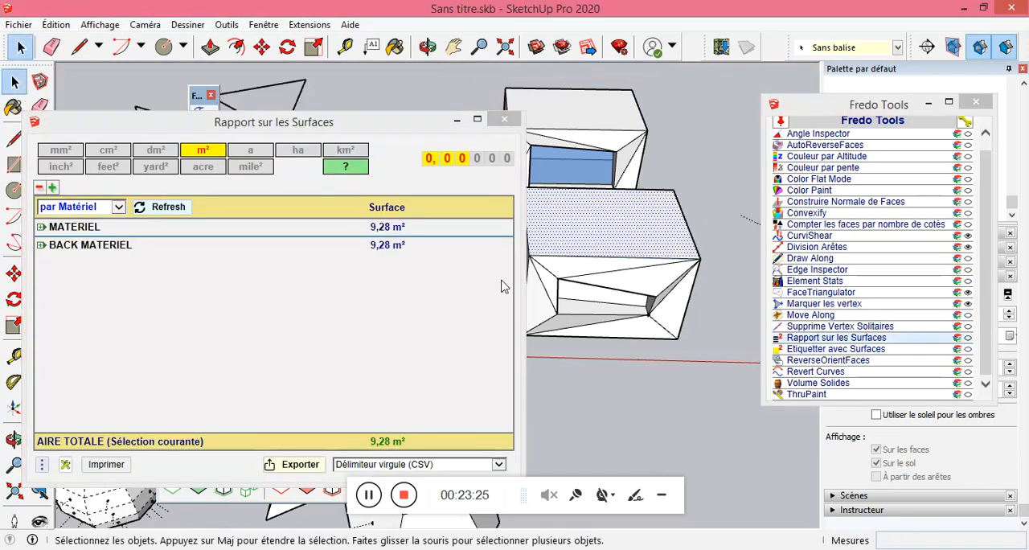
Refresh the area report for only the triangular face above the front box's opening that reaches its right corner.
left_click(662, 282)
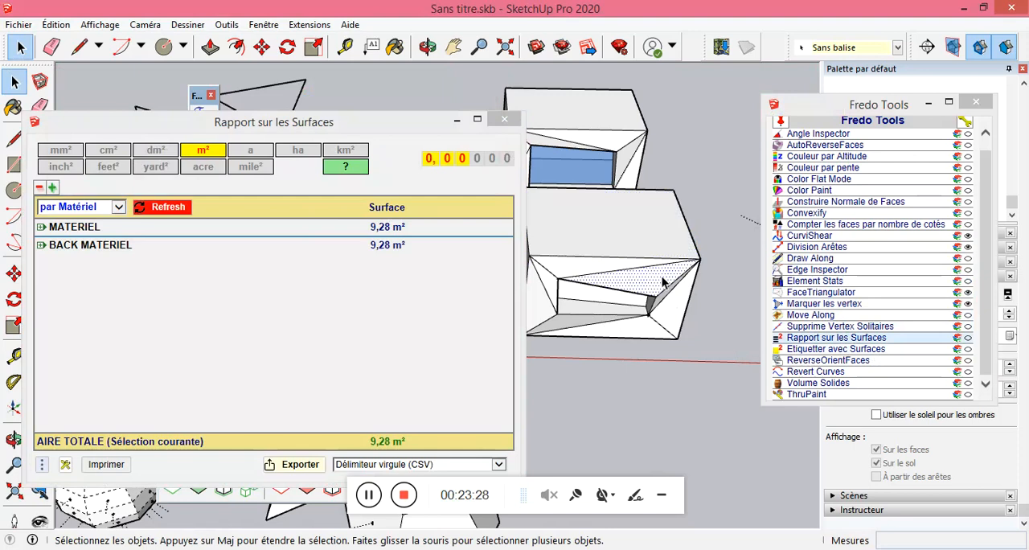
left_click(599, 272)
left_click(618, 281)
left_click(155, 209)
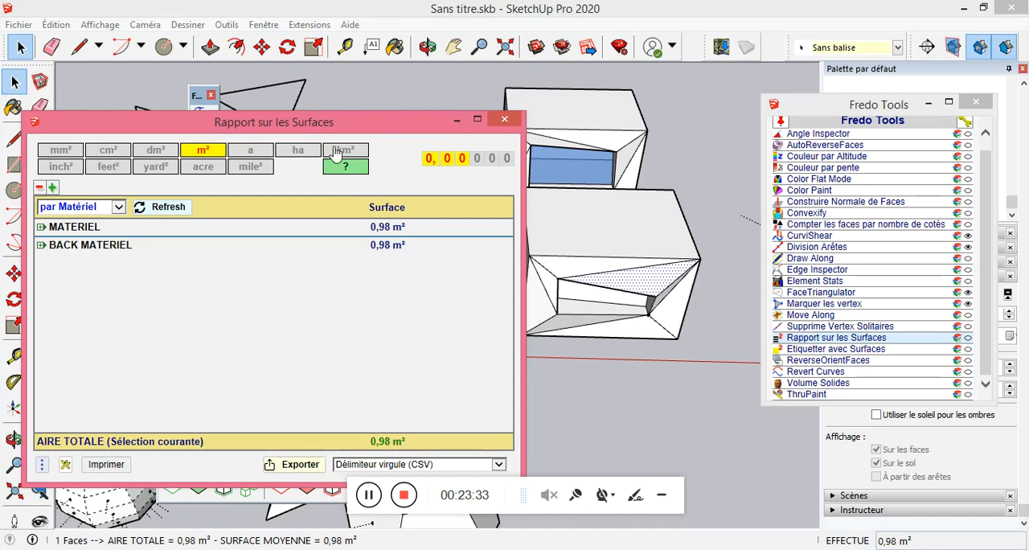
left_click_drag(432, 131, 434, 99)
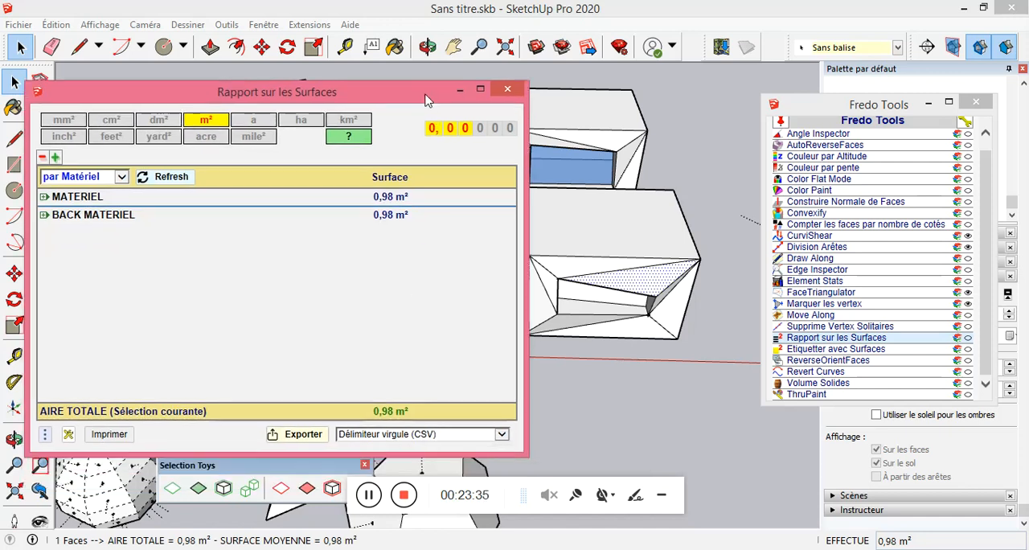
Refresh the report for the front box's top face, again with the adjoining front triangular face added, and close the report.
left_click(632, 238)
left_click(172, 177)
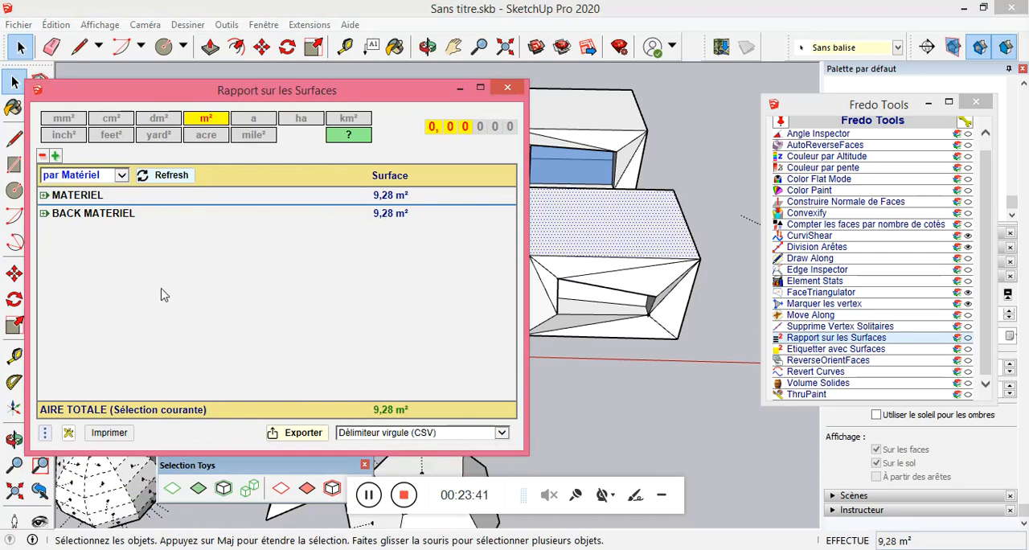
left_click(593, 271, "shift")
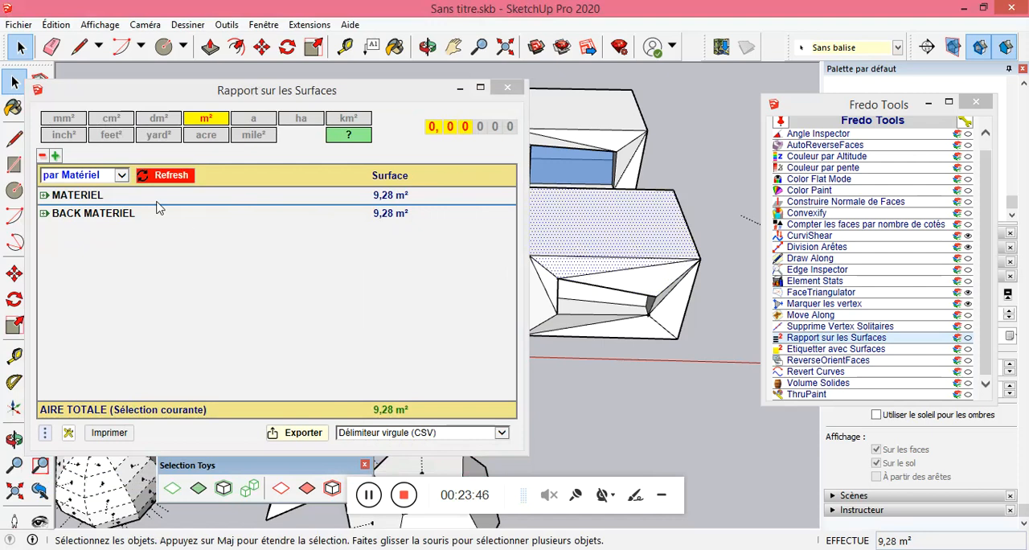
left_click(160, 176)
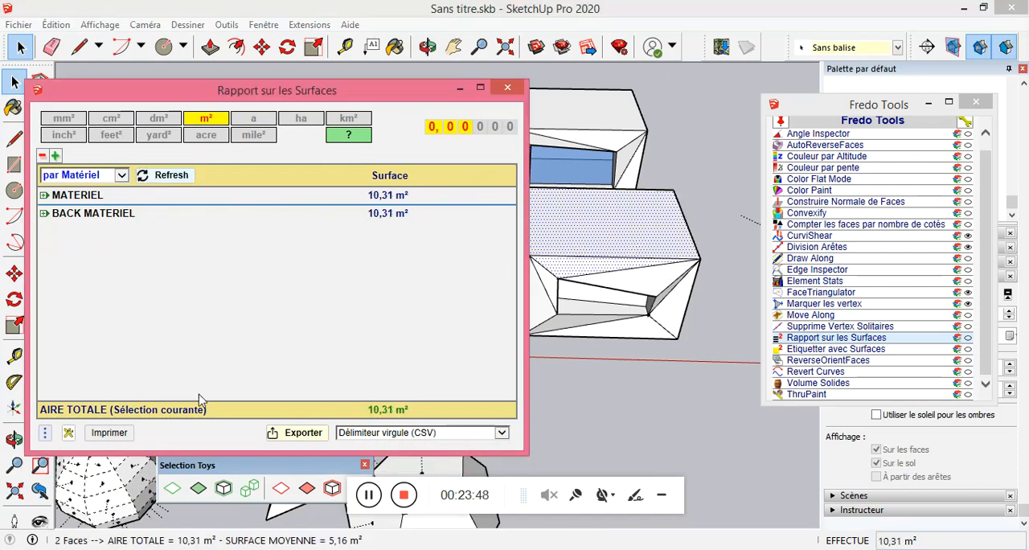
left_click(508, 89)
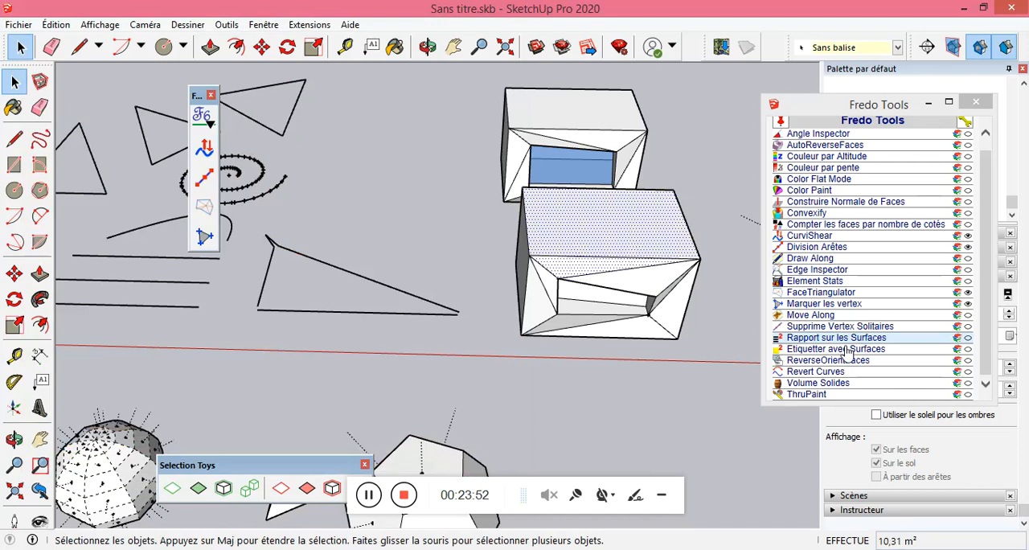
Label the combined area of the two selected faces with Etiquetter avec Surfaces, anchoring the leader on the front box's top face.
left_click(841, 350)
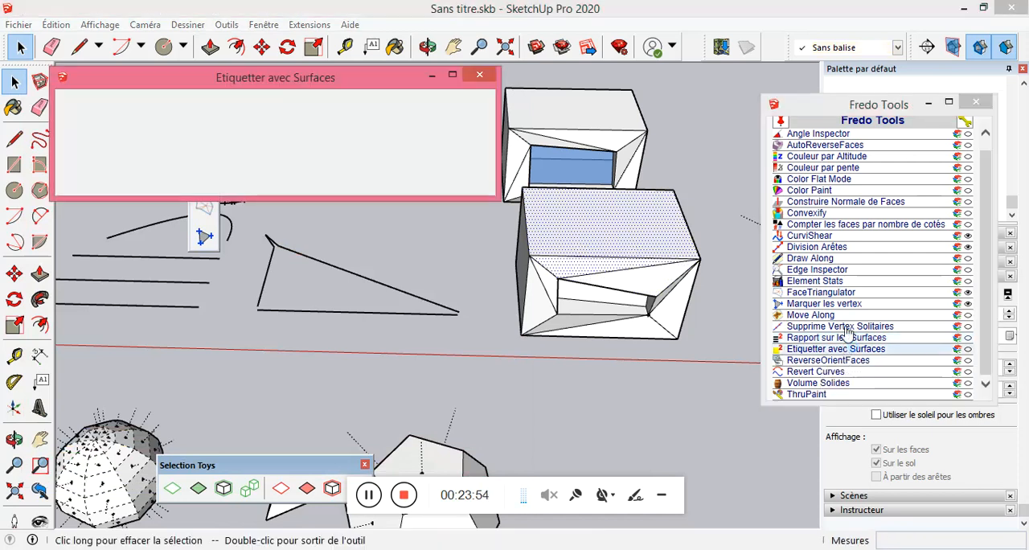
left_click(608, 221)
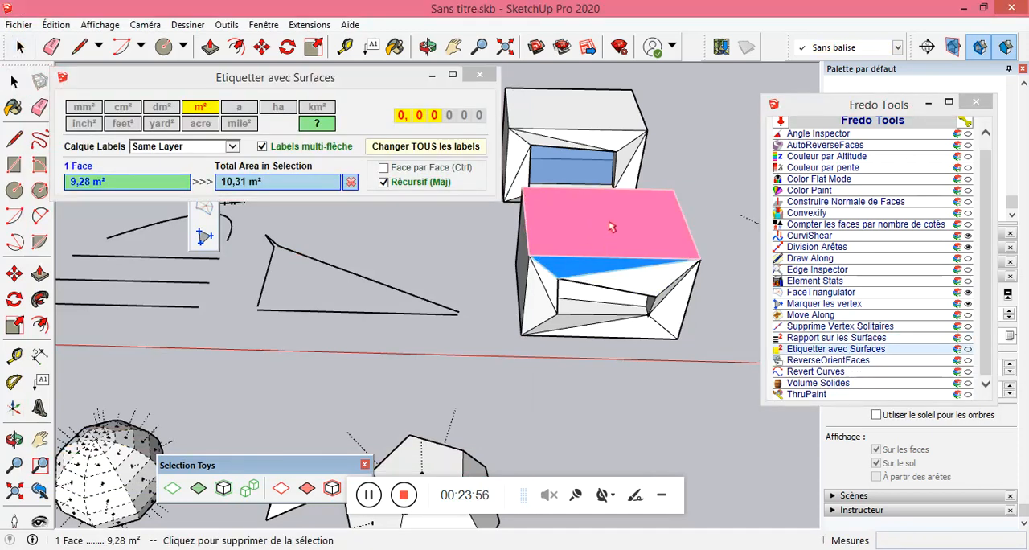
left_click(700, 147)
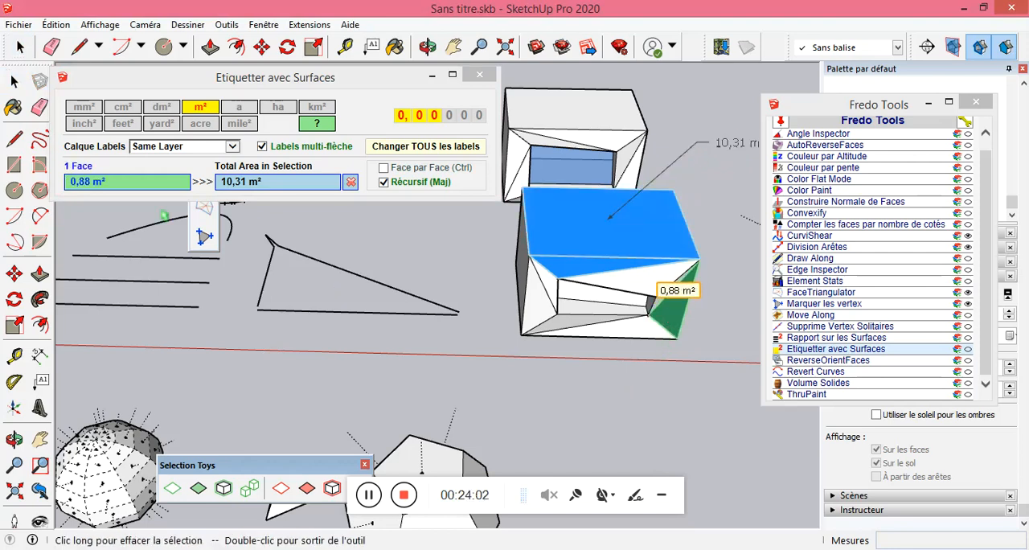
Label the areas of the front box's side face and the pyramid's shaded face with Etiquetter avec Surfaces, and leave the tool.
middle_click_drag(557, 295, 434, 265)
left_click(377, 263)
middle_click_drag(630, 241, 611, 332)
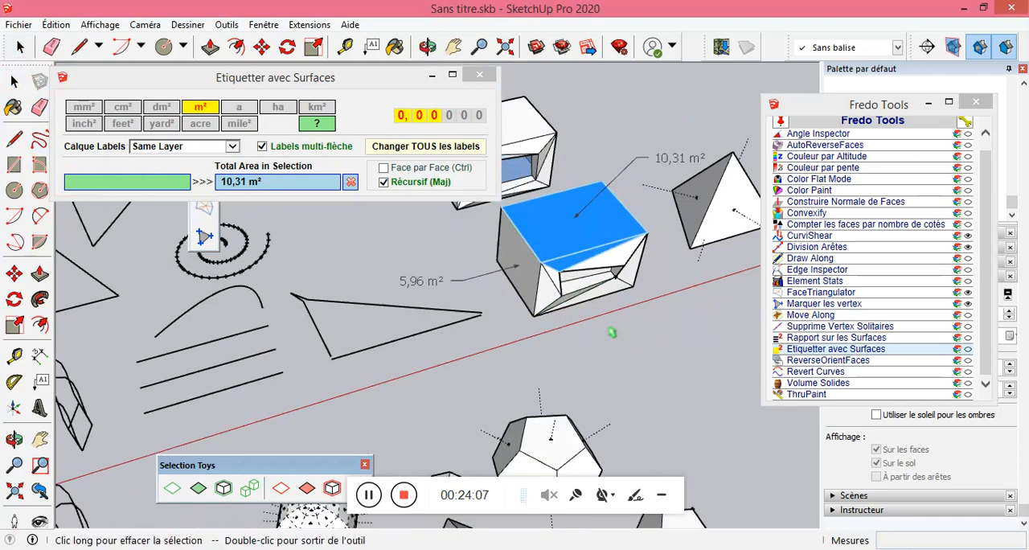
scroll(791, 143, "up", 2)
left_click_drag(693, 185, 661, 133)
left_click(14, 80)
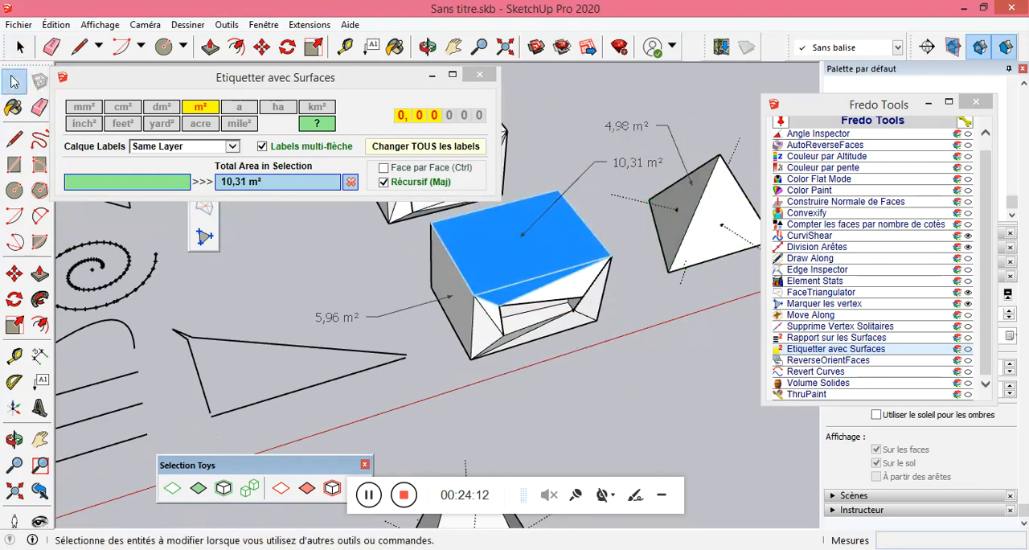
Look over the coloured meshes and cylinder to locate the notched block in front of the pink-faced wall.
middle_click_drag(651, 388, 577, 268)
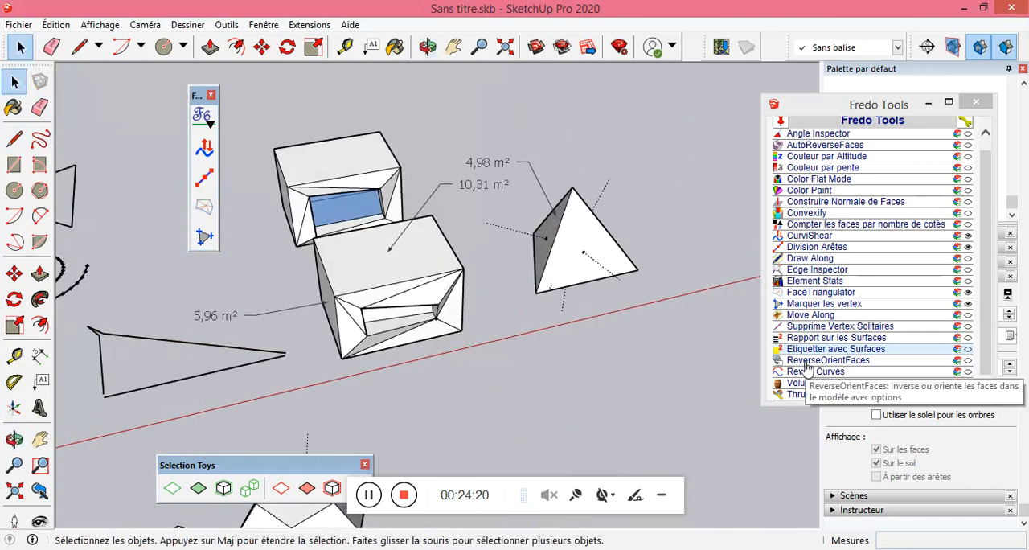
scroll(657, 338, "down", 8)
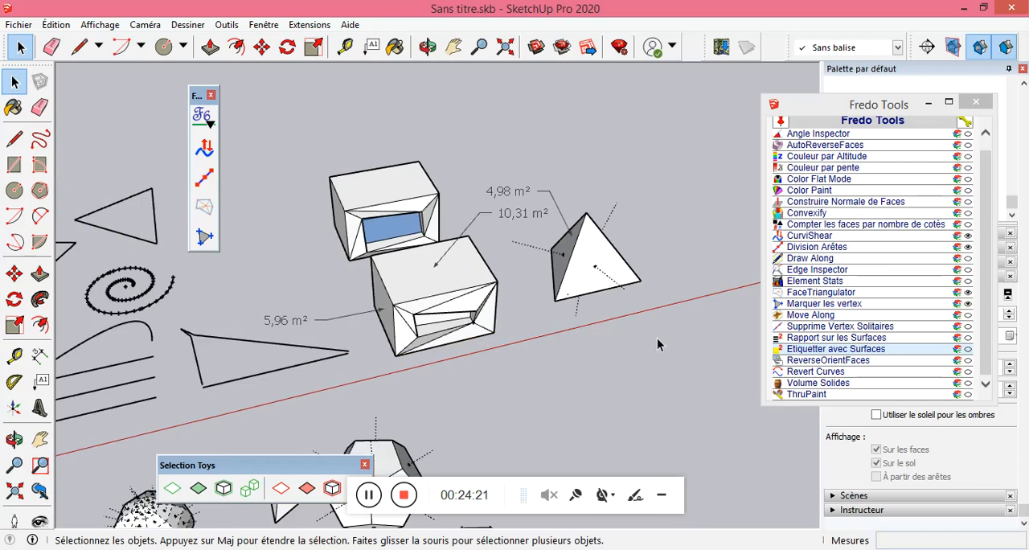
scroll(289, 327, "up", 8)
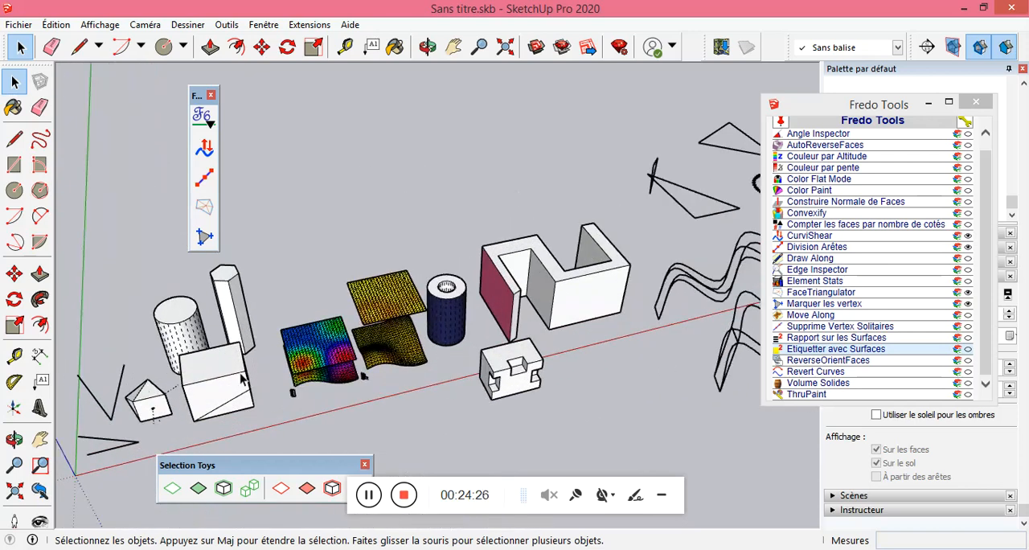
scroll(297, 378, "down", 5)
scroll(299, 364, "up", 3)
left_click(314, 328)
left_click(351, 396)
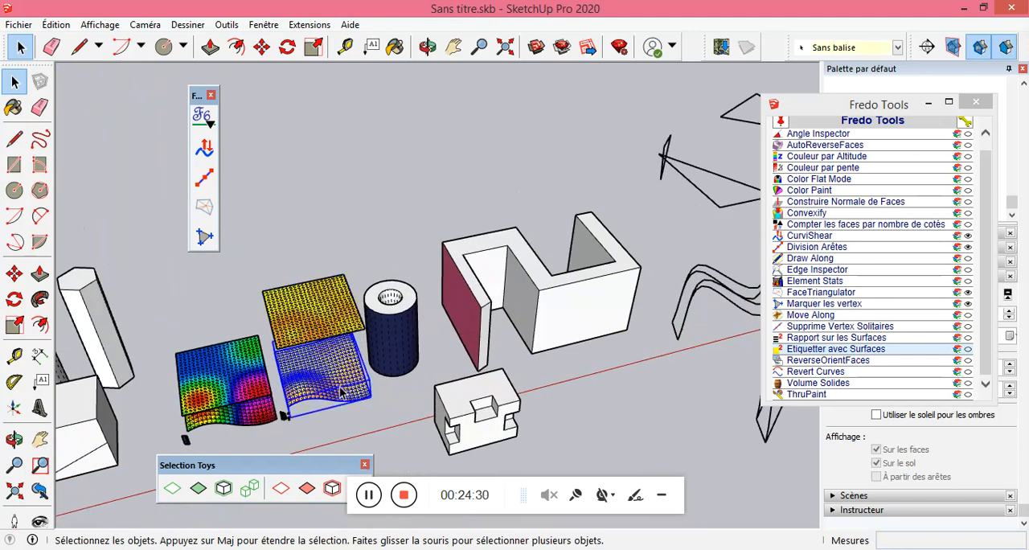
scroll(305, 401, "up", 4)
scroll(305, 402, "down", 1)
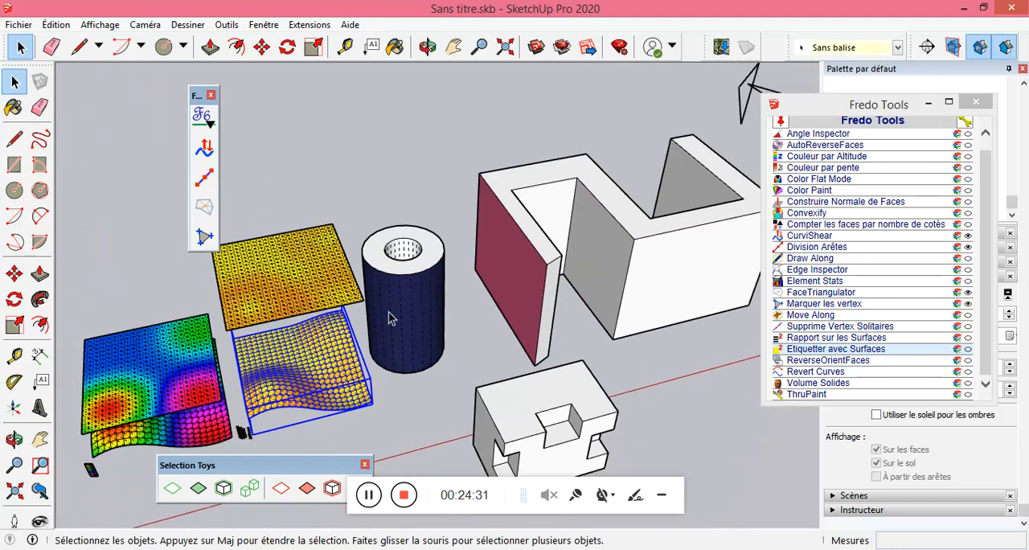
scroll(270, 303, "down", 4)
scroll(439, 396, "up", 3)
scroll(440, 394, "up", 4)
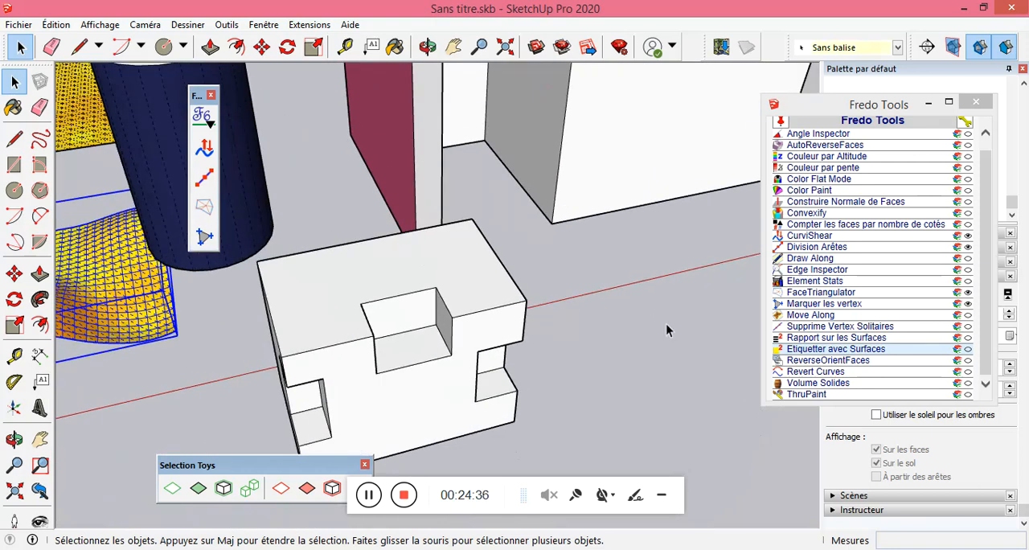
Reverse the floor face of the notched block's upper notch with the native Inverser les faces command.
left_click(808, 362)
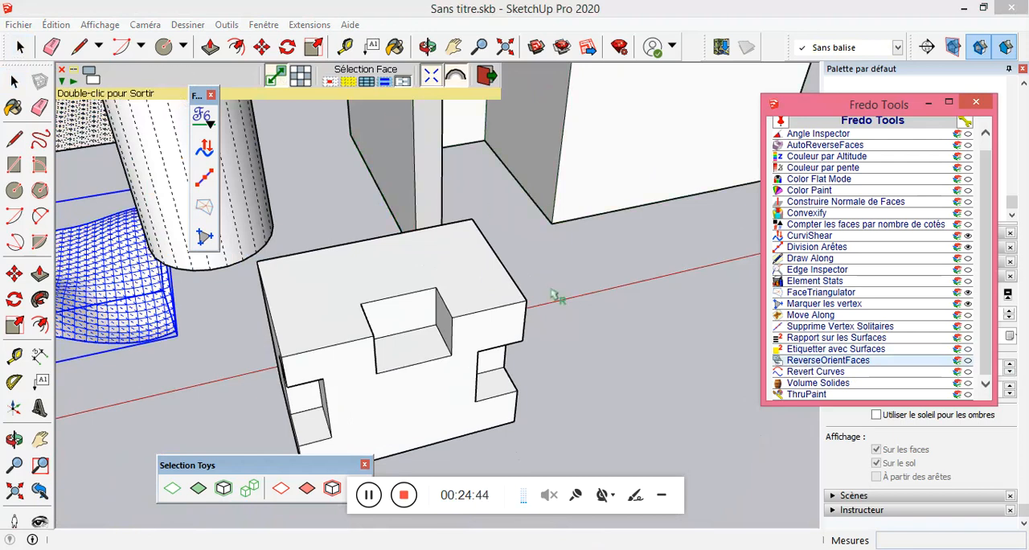
left_click(13, 82)
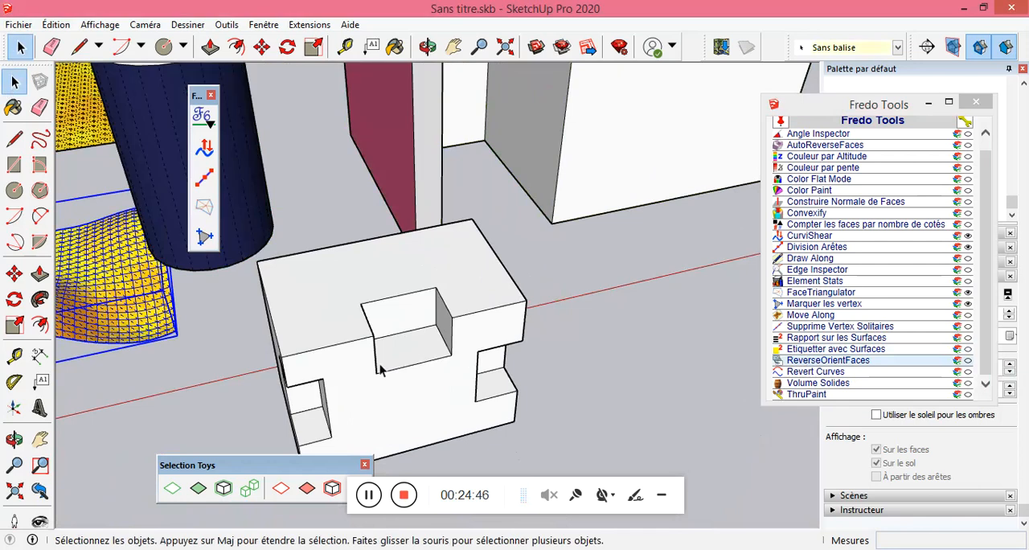
right_click(419, 358)
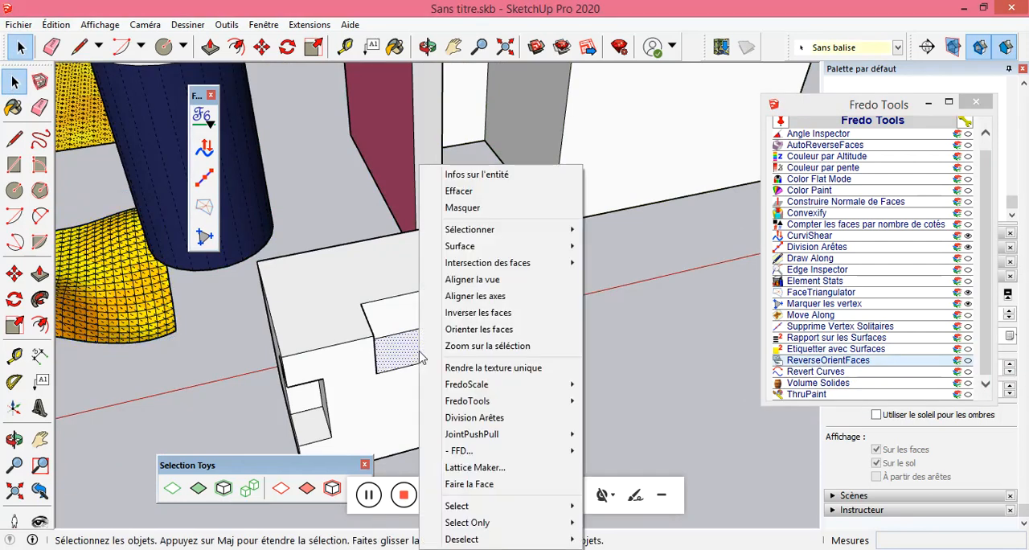
left_click(480, 312)
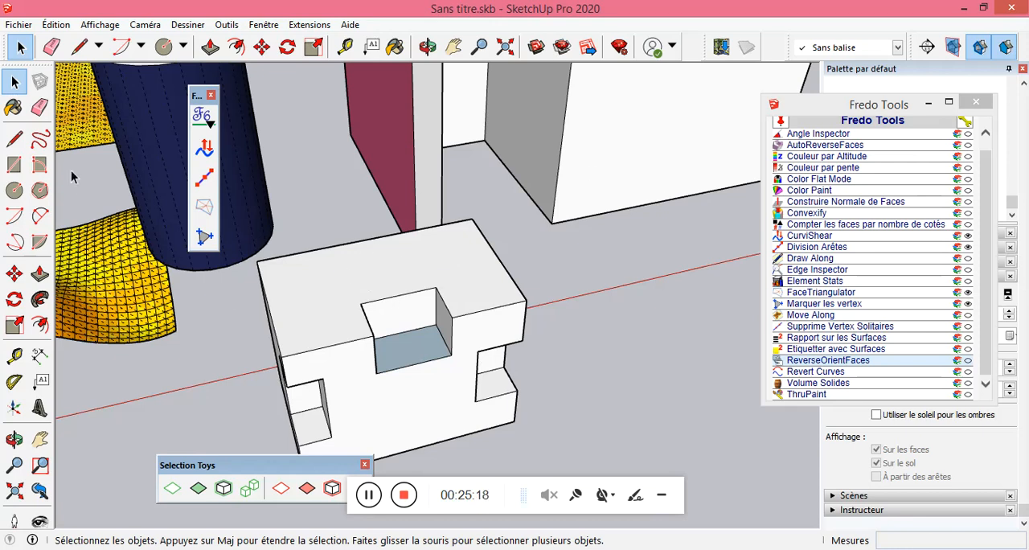
Using ReverseOrientFaces with single-face selection, reverse the notched block's top face and the inner wall of its corner notch.
left_click(14, 107)
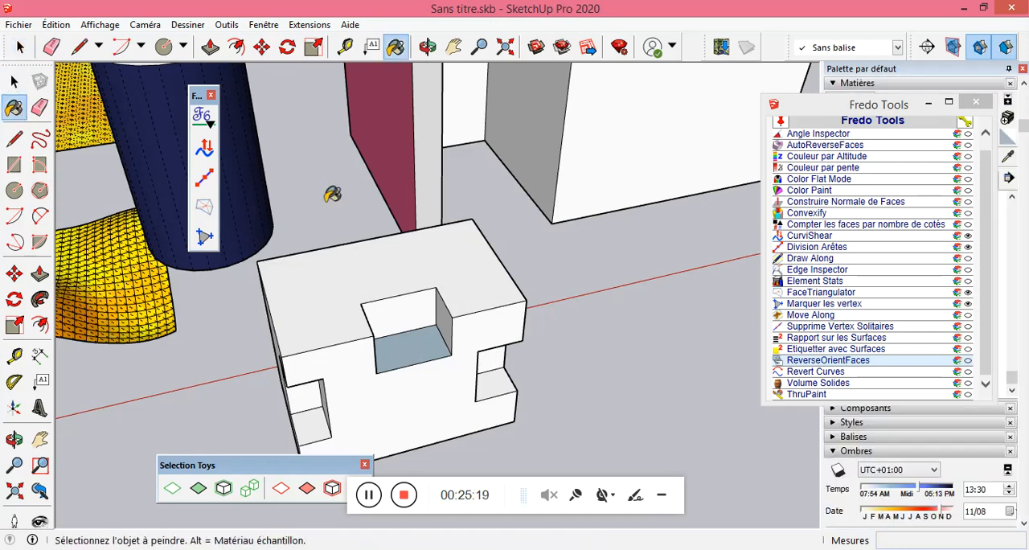
left_click(14, 81)
left_click(814, 364)
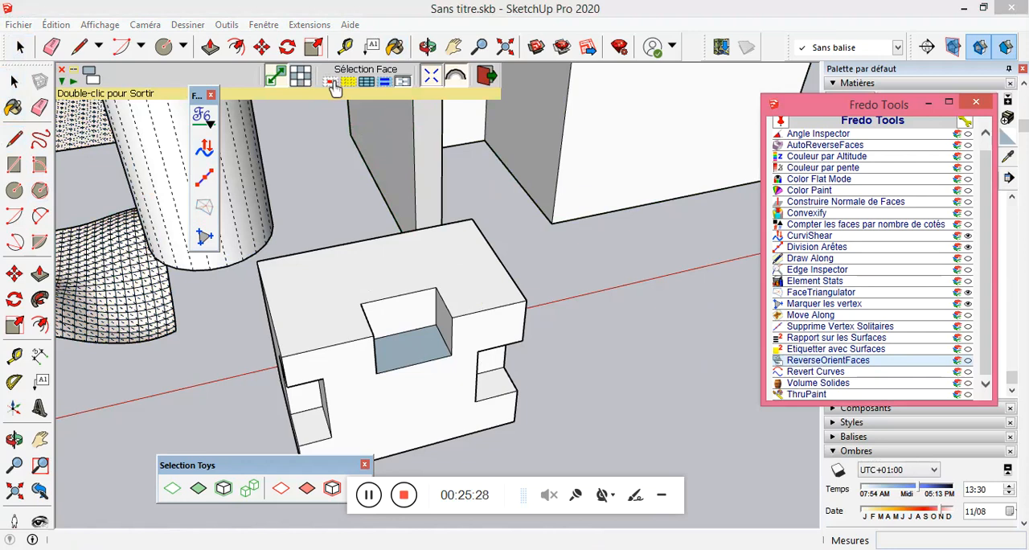
left_click(332, 84)
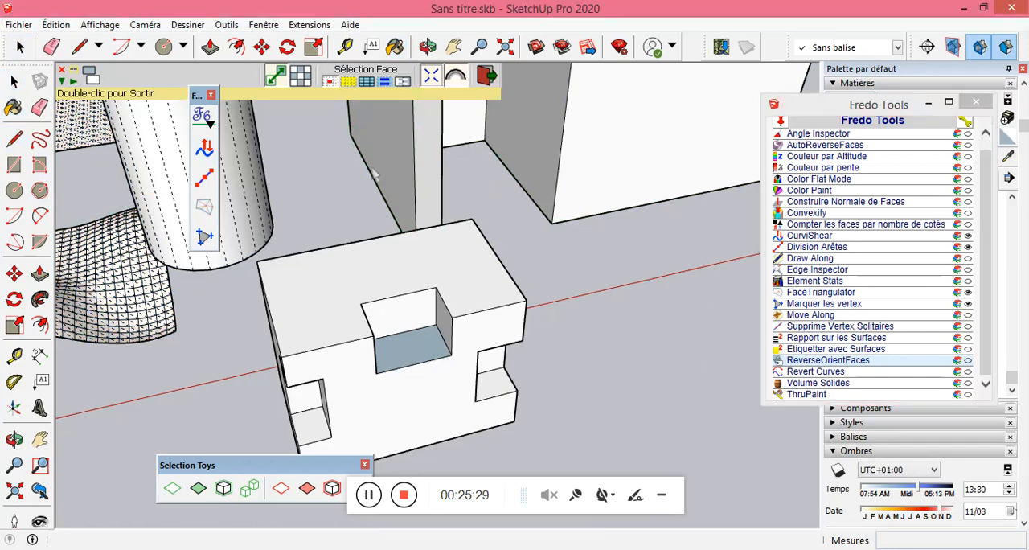
left_click(435, 278)
left_click(318, 402)
middle_click_drag(322, 410, 439, 386)
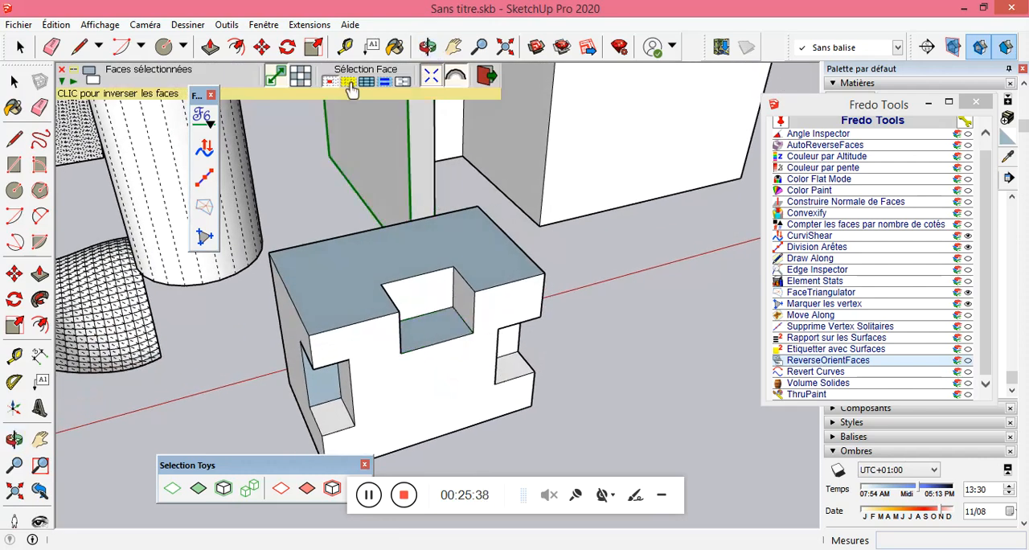
Reverse the notched block's front face, end face and the corner notch's remaining side wall with ReverseOrientFaces.
left_click(450, 370)
middle_click_drag(455, 375, 490, 357)
left_click(401, 374)
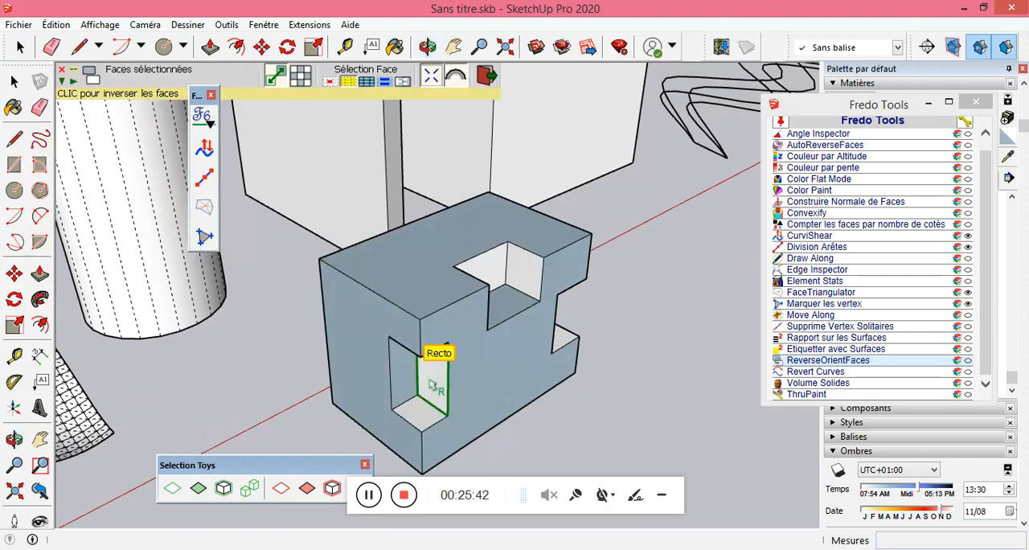
middle_click_drag(541, 378, 450, 273)
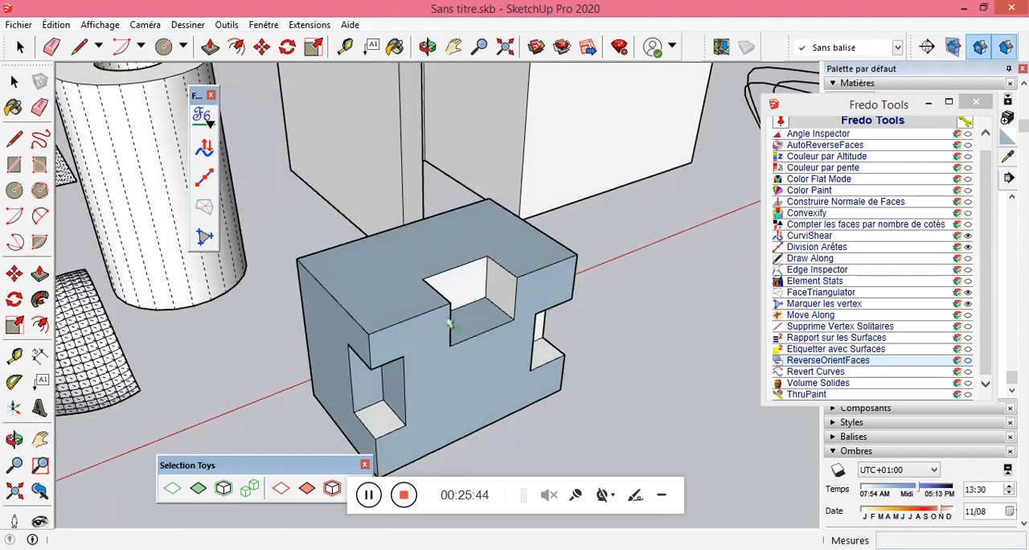
Restart ReverseOrientFaces with connected-face selection and reverse the whole notched block repeatedly from its top face and upper notch wall.
left_click(821, 361)
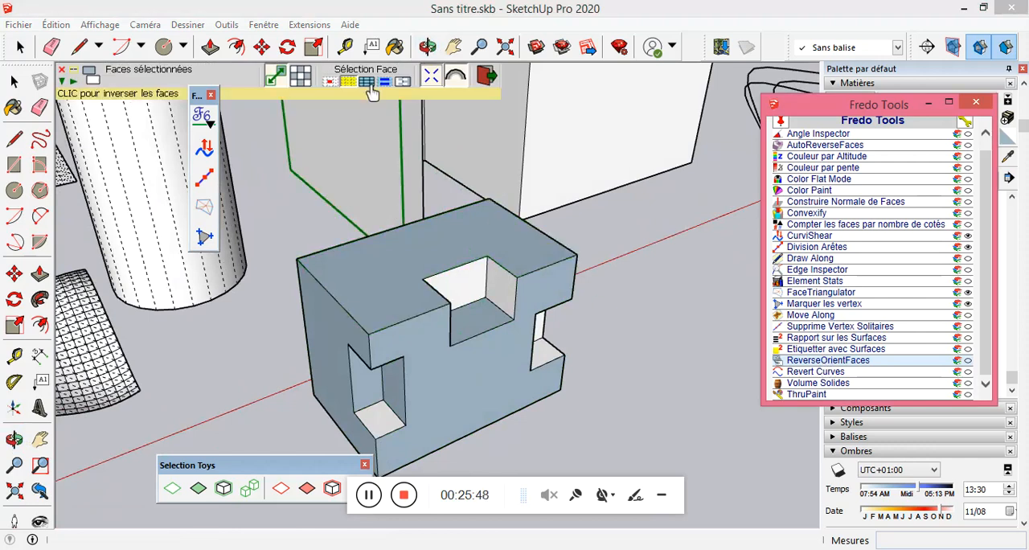
left_click(430, 241)
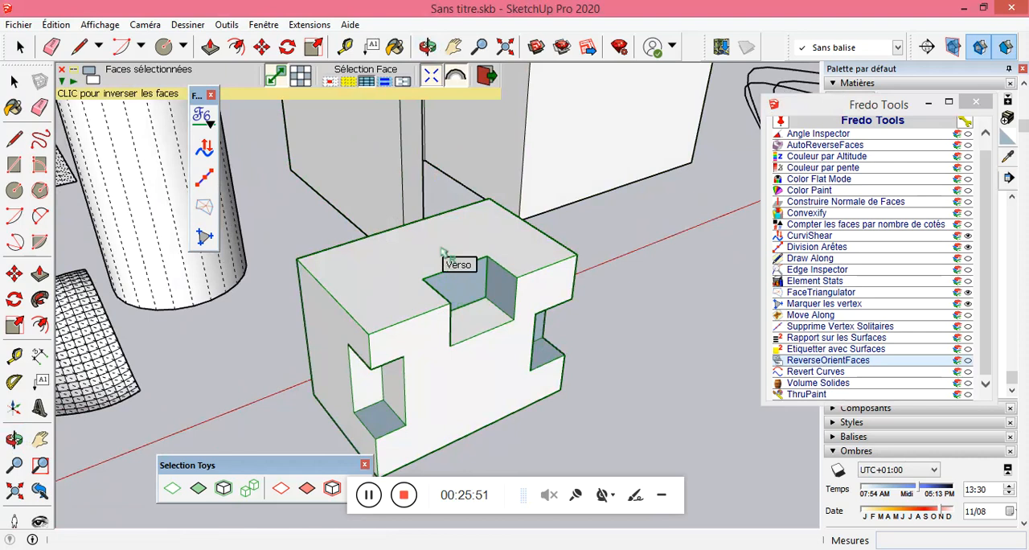
left_click(471, 277)
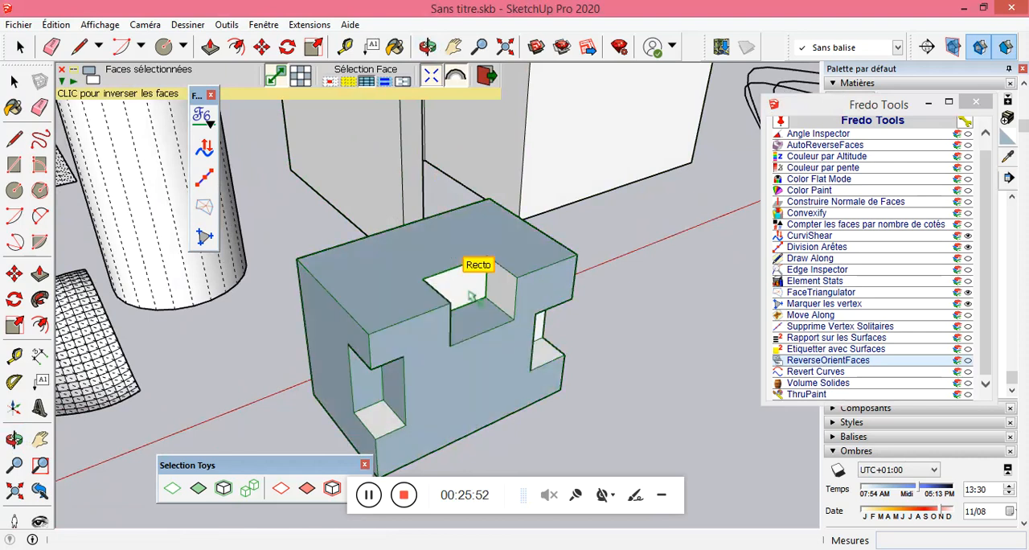
left_click(444, 249)
left_click(475, 290)
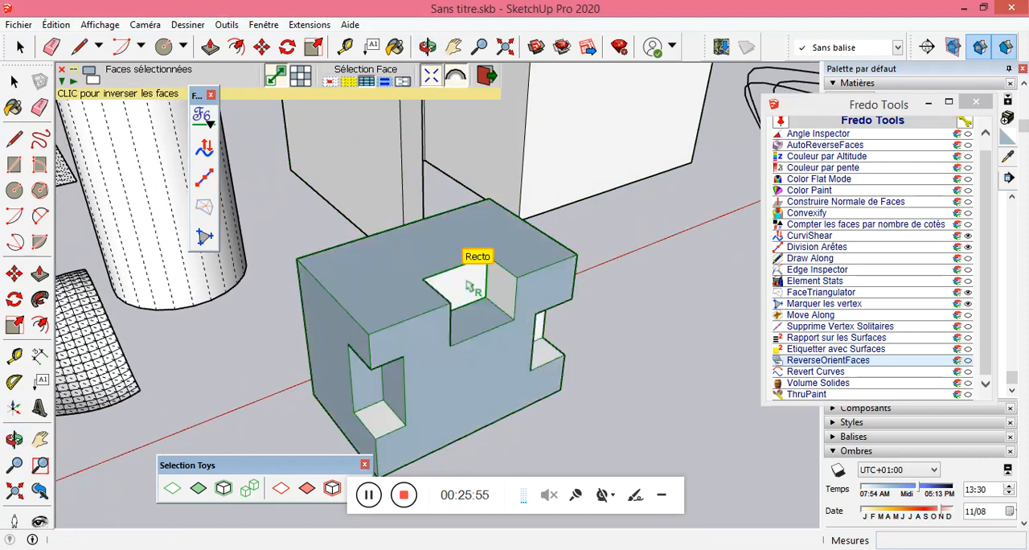
left_click(462, 249)
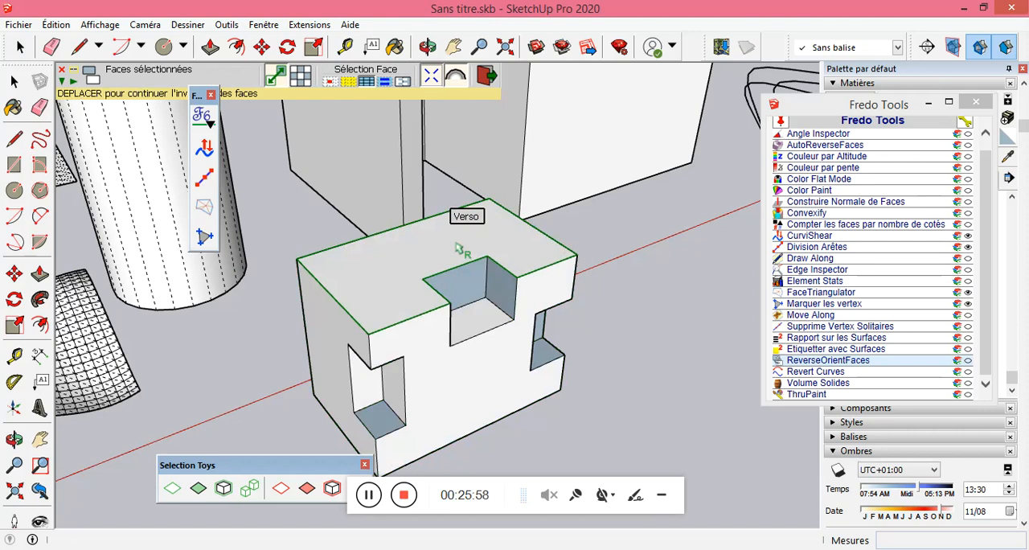
left_click(471, 287)
left_click(456, 256)
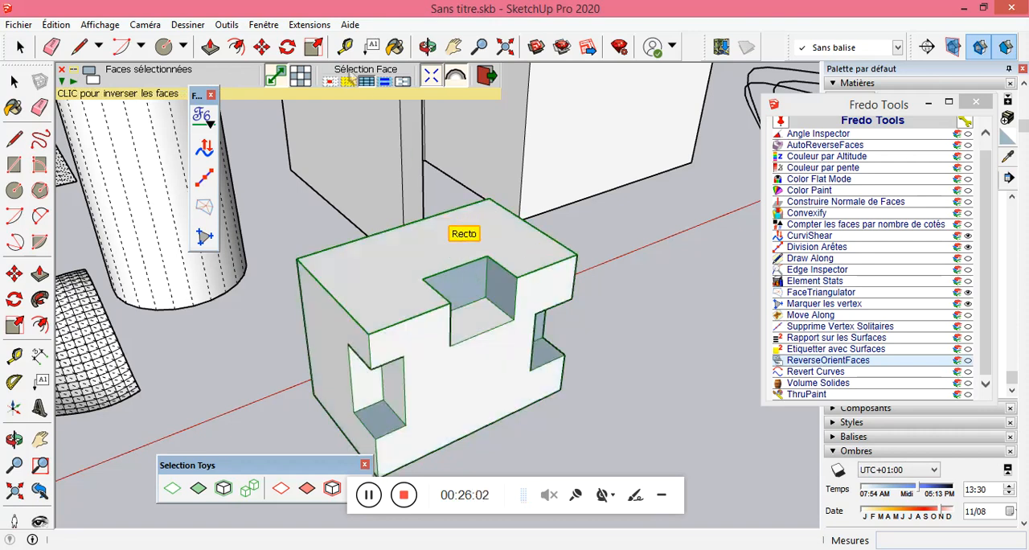
Change the face-selection extent and reverse the block's connected faces from the top face and the upper notch.
left_click(436, 258)
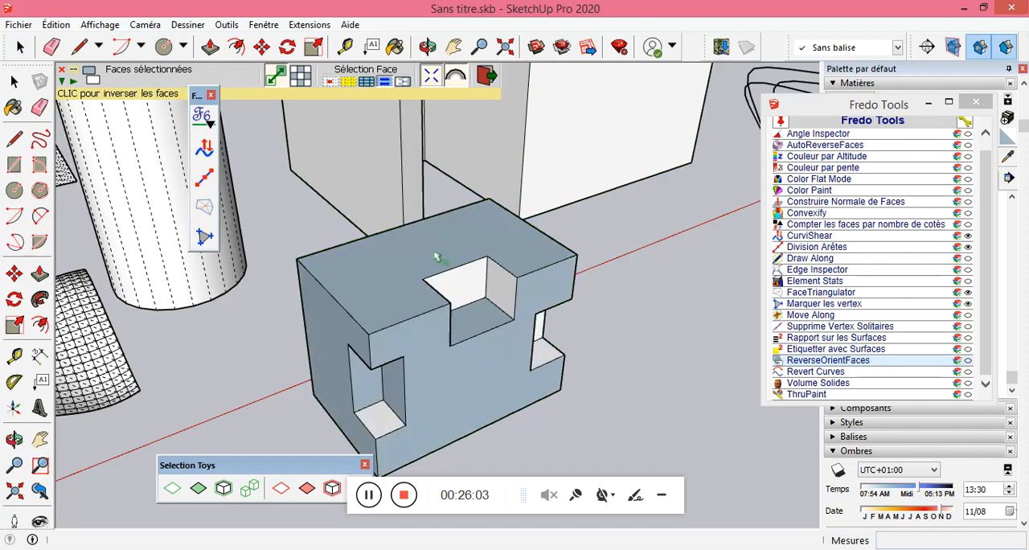
left_click(442, 314)
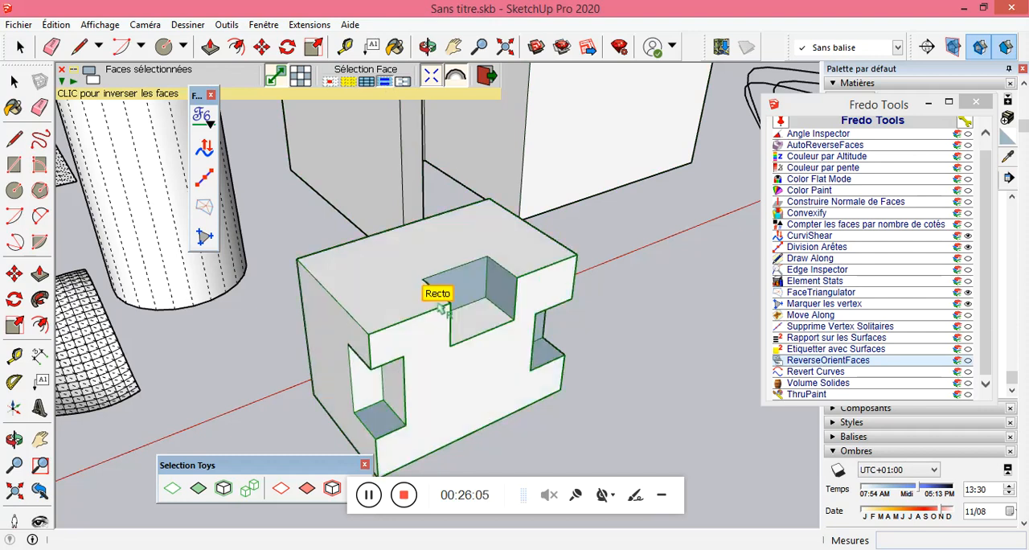
left_click(482, 312)
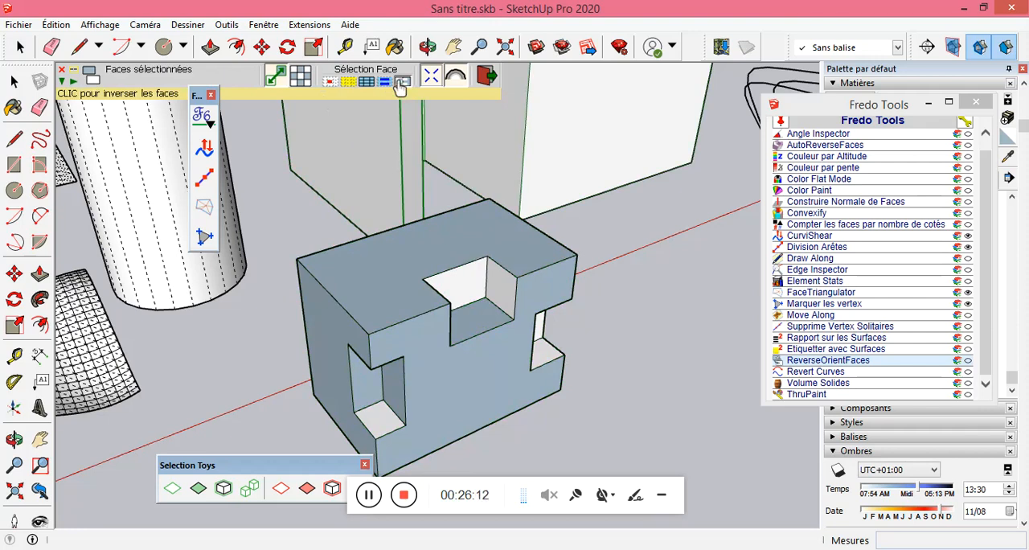
Using the last face-selection extent, turn all of the notched block's faces to their back side, and leave ReverseOrientFaces.
left_click_drag(196, 95, 183, 151)
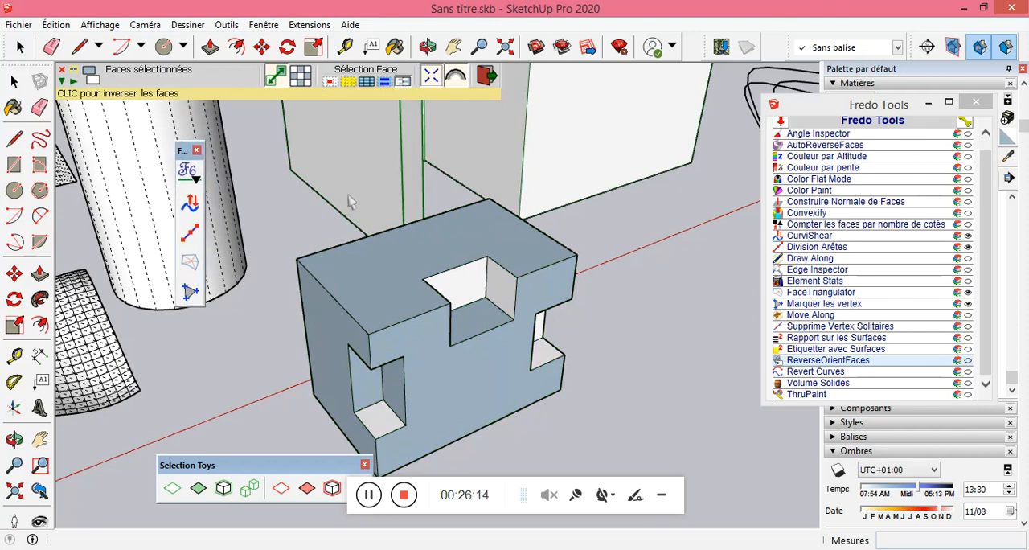
left_click(481, 256)
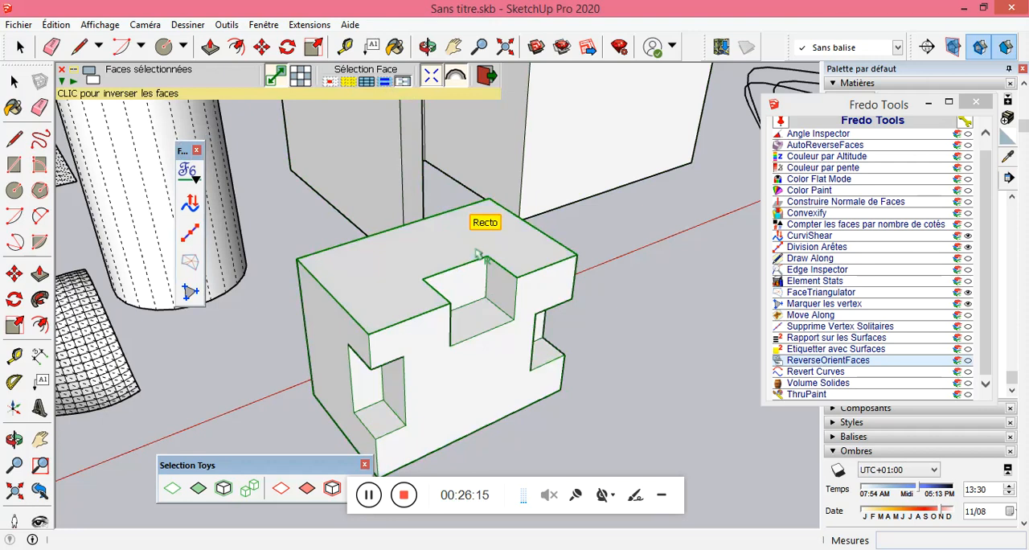
left_click(473, 297)
left_click(437, 256)
left_click(474, 280)
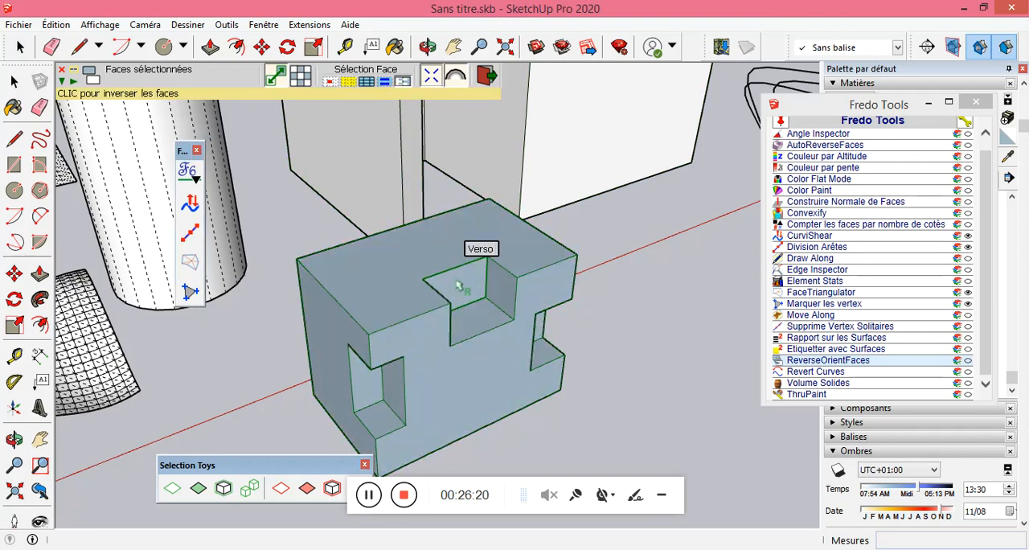
left_click(14, 81)
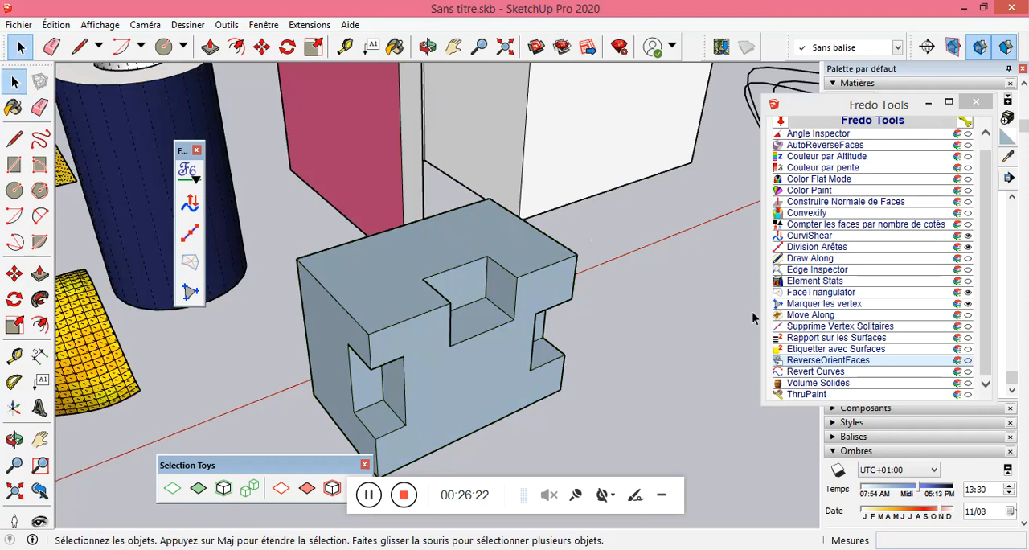
Restart ReverseOrientFaces, try its face-orientation mode, return to reversal mode and flip all of the notched block's faces to the front side.
left_click(825, 363)
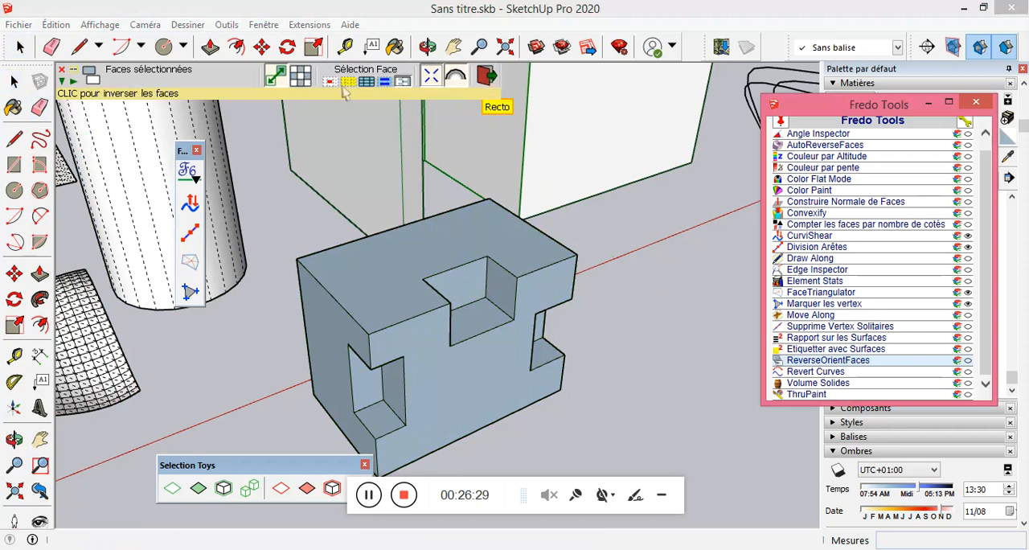
left_click(301, 77)
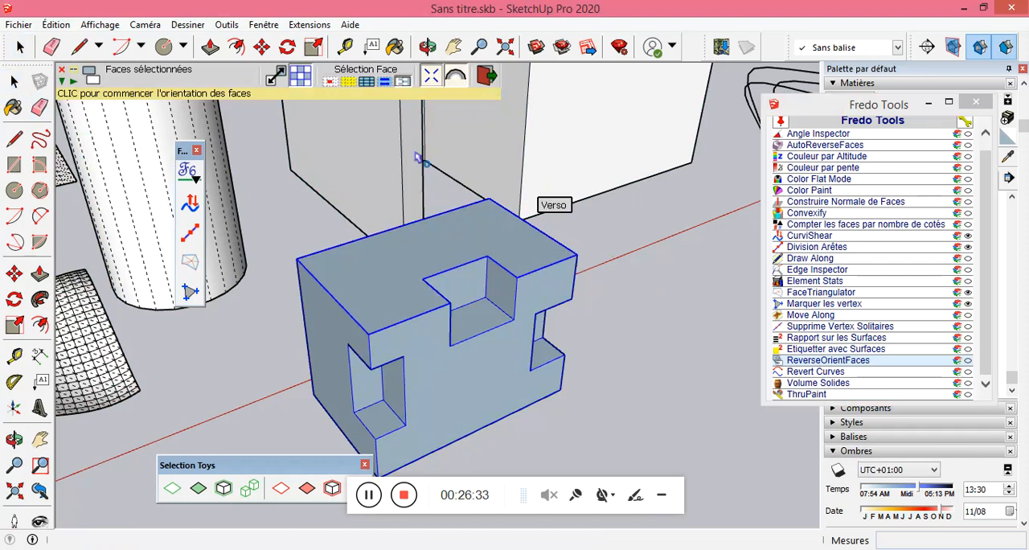
left_click(276, 79)
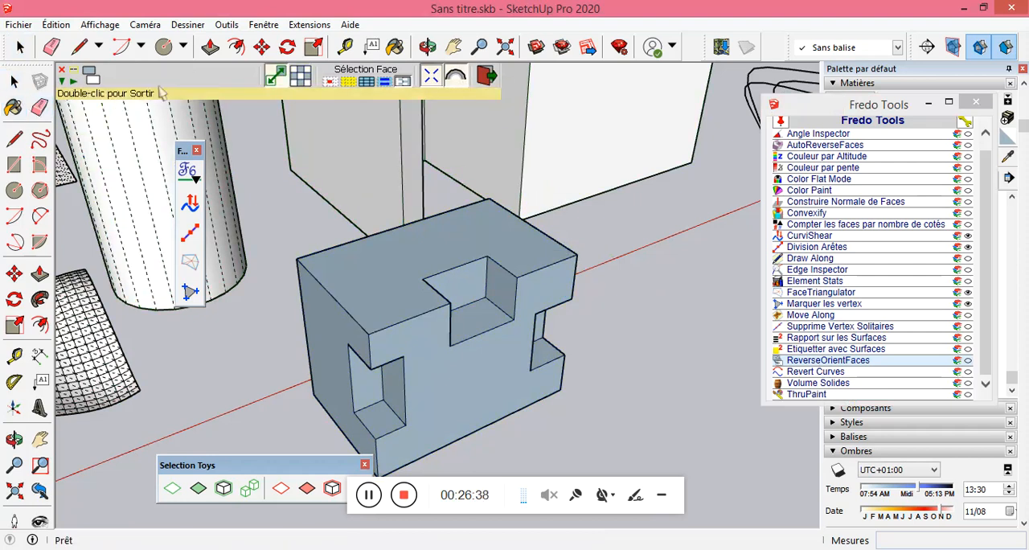
left_click(90, 76)
left_click(455, 262)
mouse_move(555, 324)
middle_mouse_down()
mouse_move(604, 322)
mouse_move(423, 317)
mouse_move(611, 320)
mouse_move(557, 336)
middle_mouse_up()
scroll(440, 274, "up", 1)
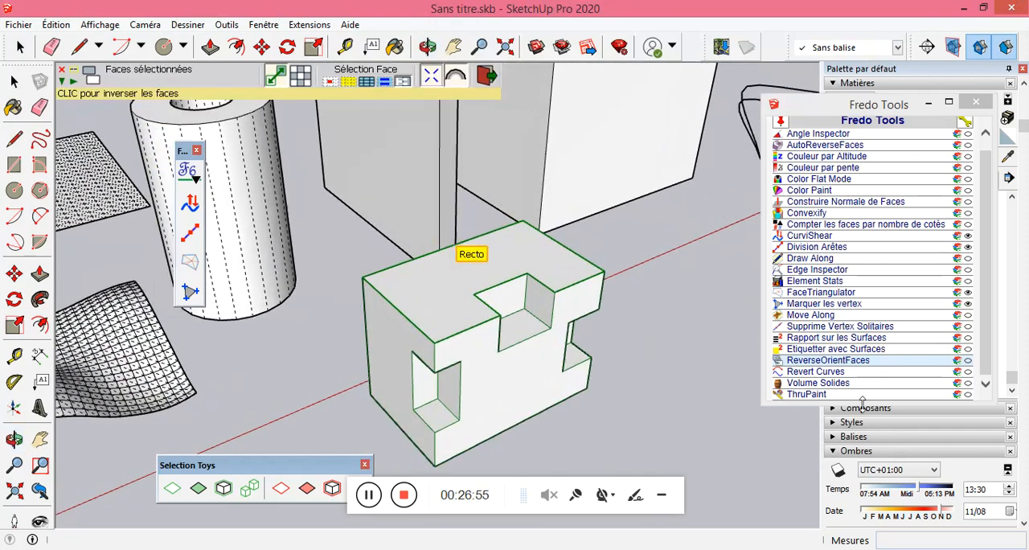
Leave ReverseOrientFaces, select the whole notched block with its connected geometry and make it a group.
left_click(989, 374)
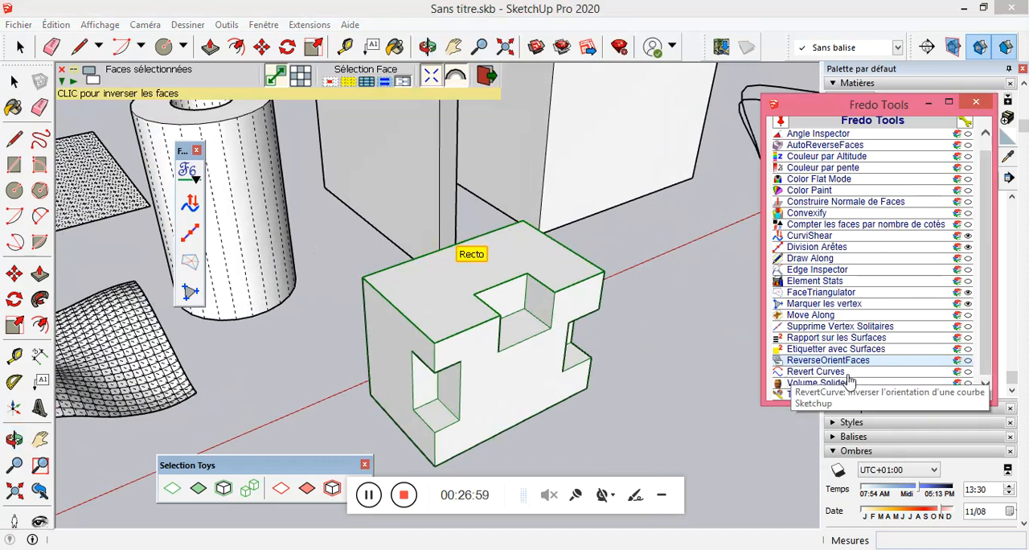
scroll(804, 385, "down", 1)
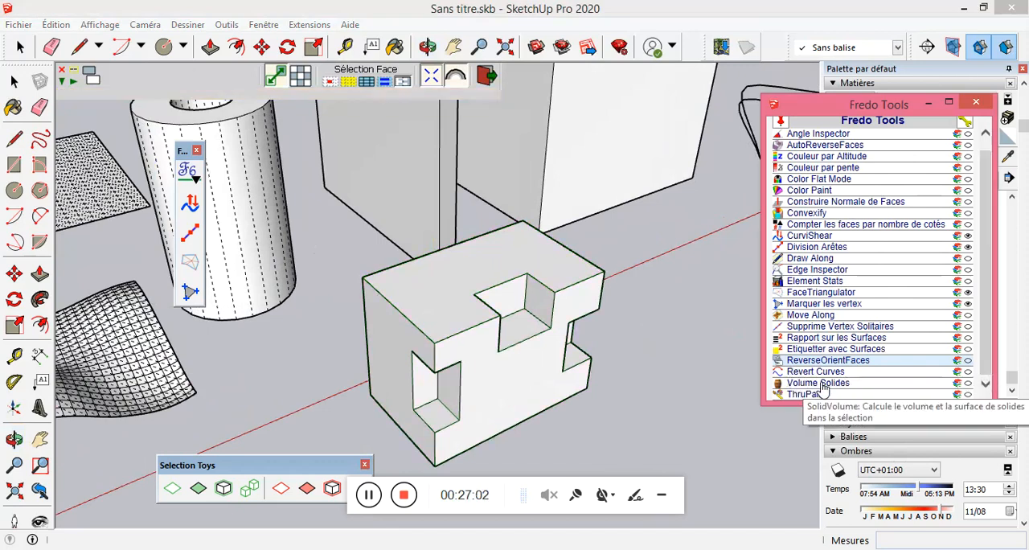
left_click(14, 82)
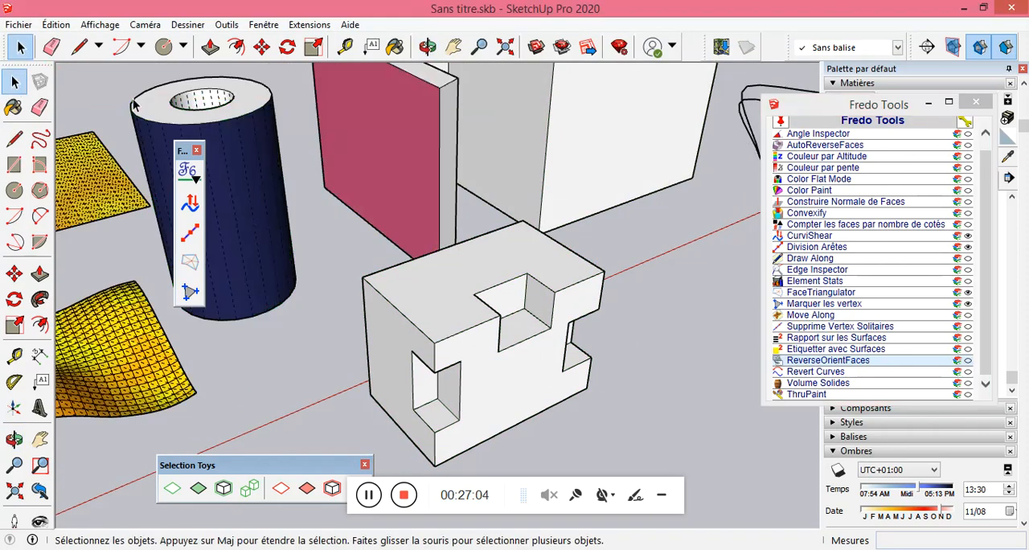
triple_click(466, 291)
right_click(466, 291)
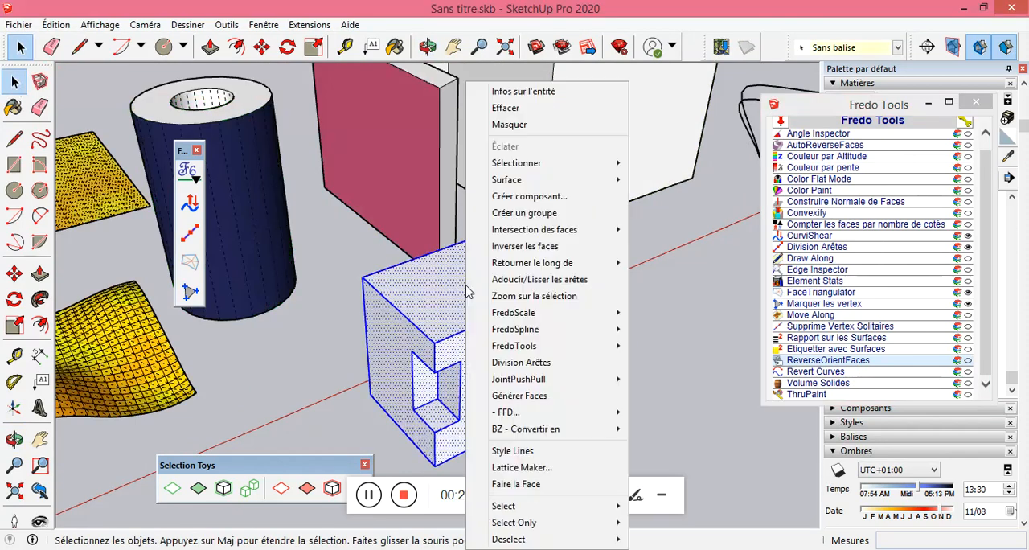
left_click(545, 215)
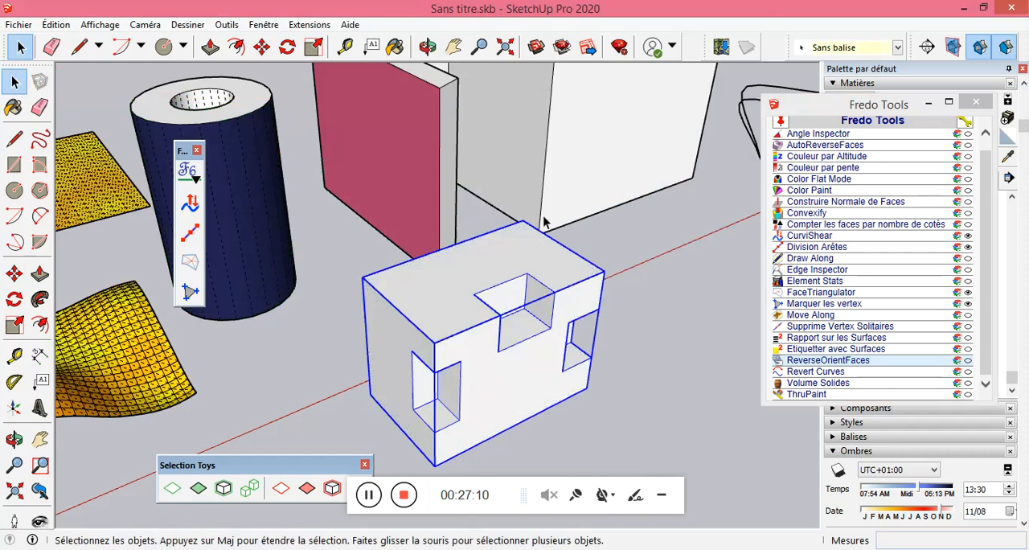
Run Volume Solides on the grouped block and view its volume in cm³, litres, mm³, inch³ and ft³, ending on m³.
left_click(808, 383)
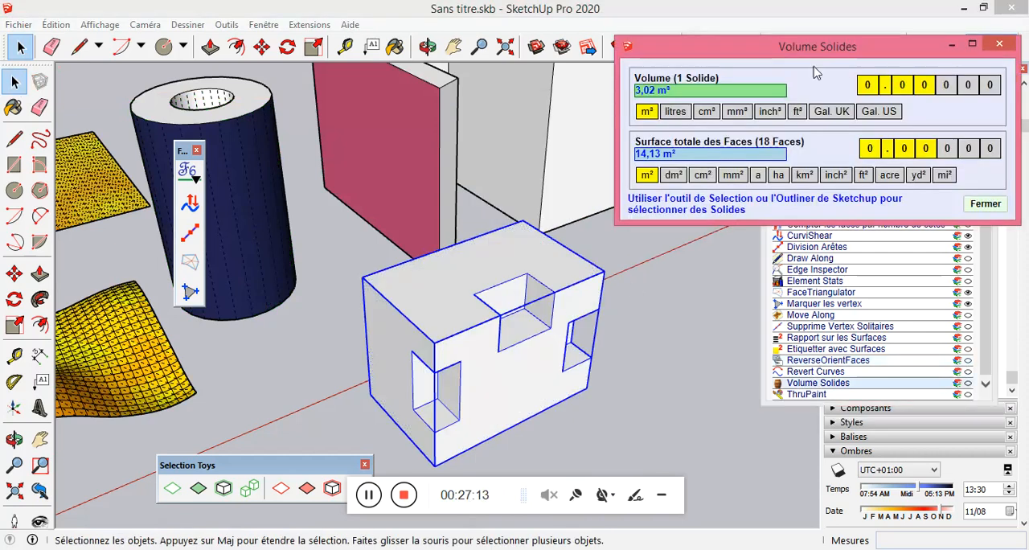
left_click(703, 113)
left_click(678, 117)
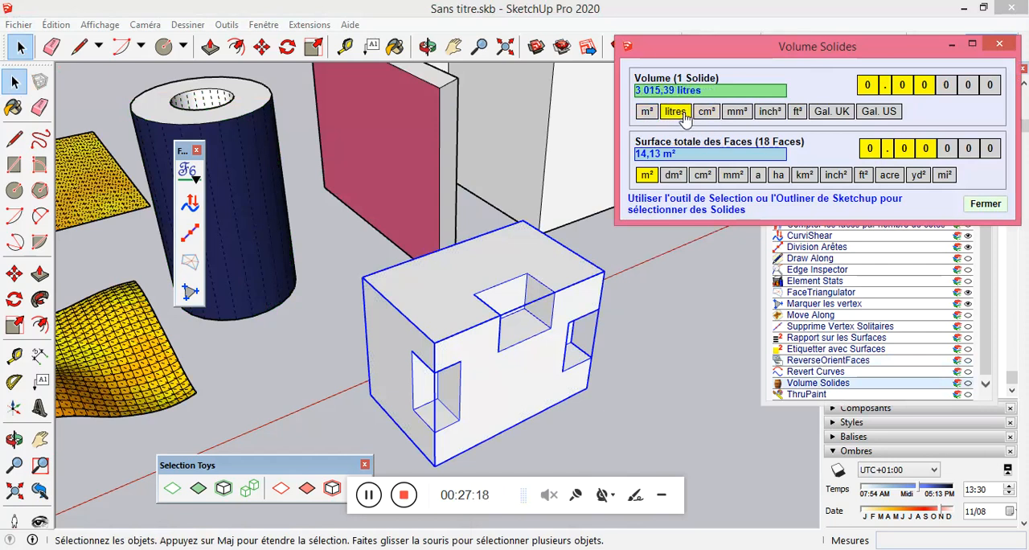
left_click(736, 112)
left_click(769, 113)
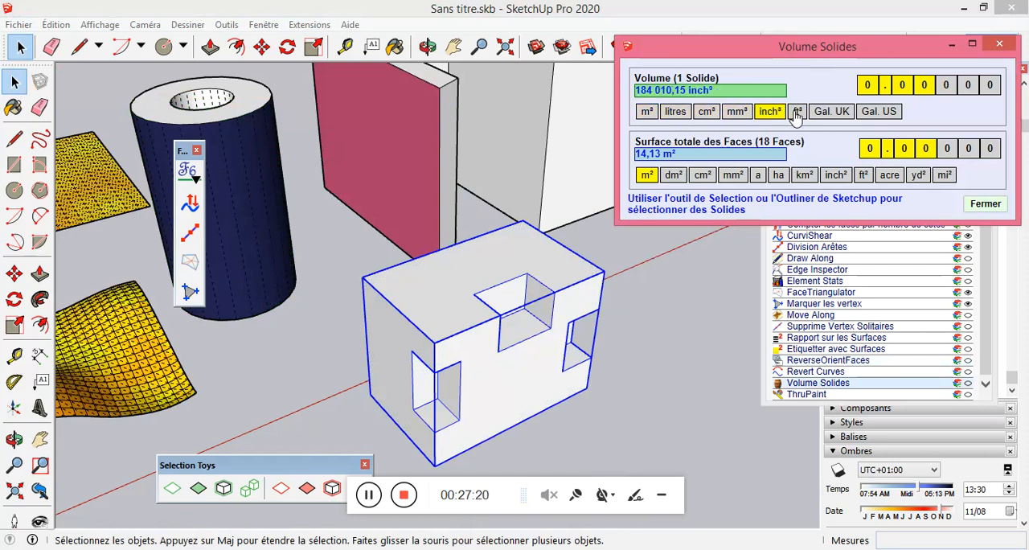
left_click(796, 113)
left_click(741, 114)
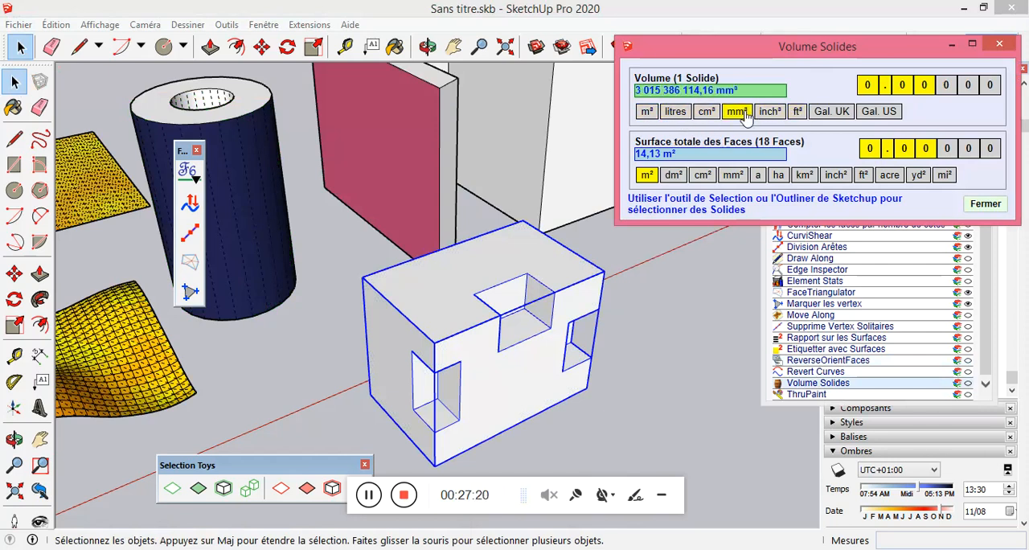
left_click(646, 113)
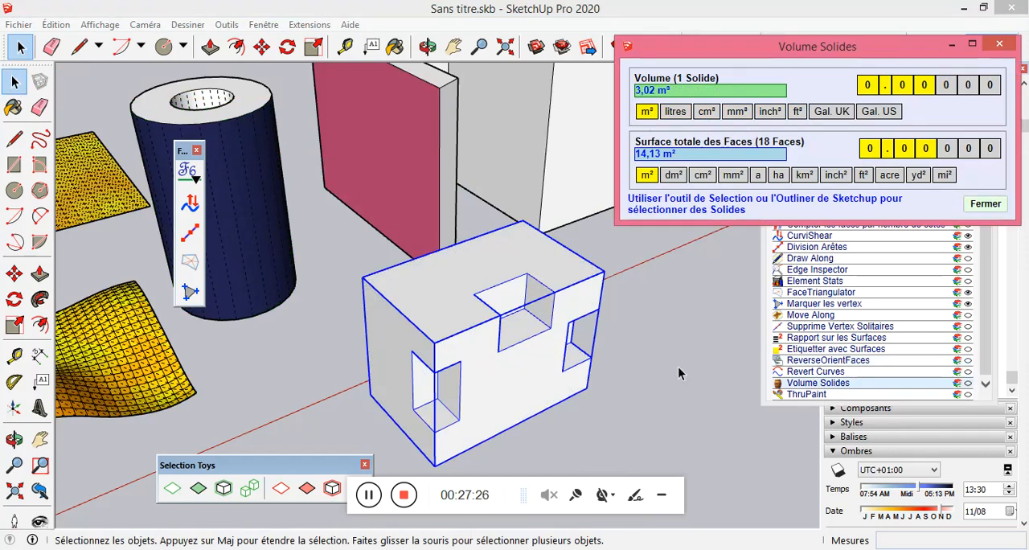
With Volume Solides open, compare selecting the ungrouped hollow cylinder with selecting the grouped block, and close the report.
left_click(667, 327)
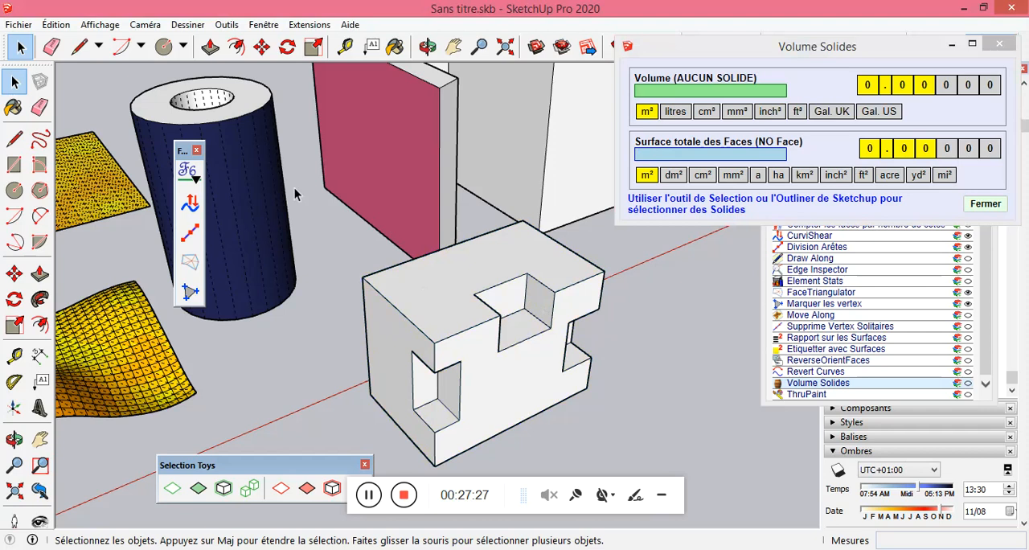
triple_click(247, 110)
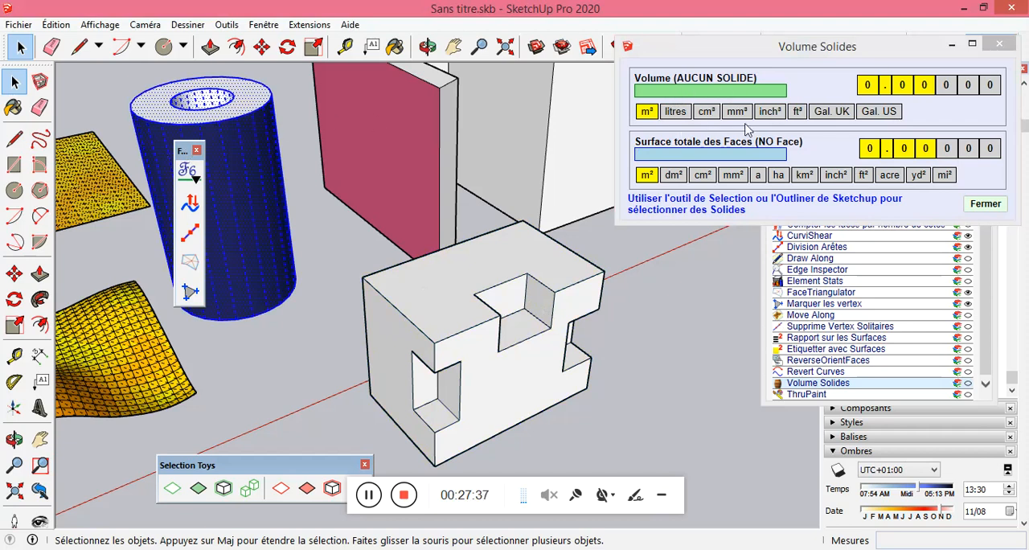
left_click(548, 276)
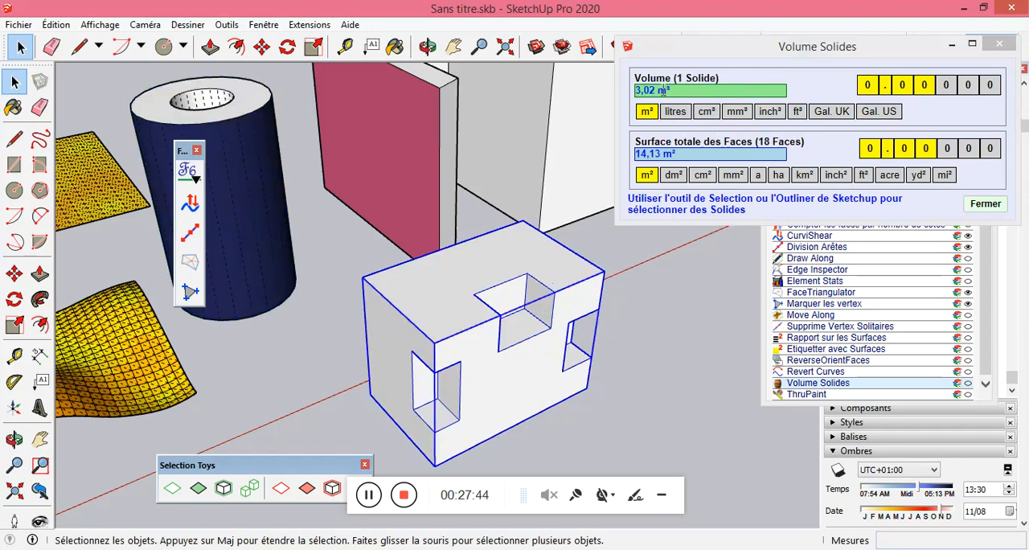
left_click(683, 361)
left_click(998, 43)
left_click(980, 357)
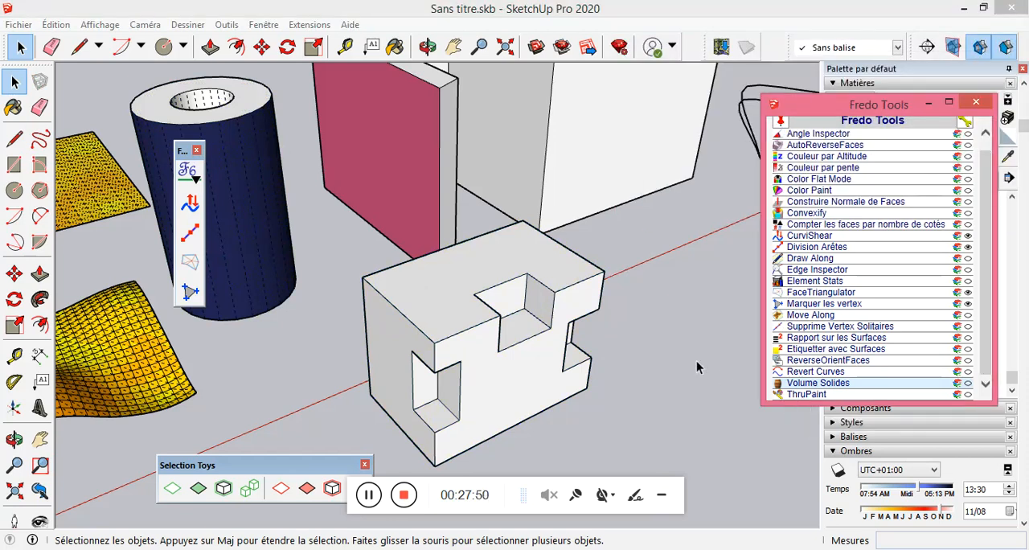
Start the Paint Bucket and move the Fredo toolbar and Fredo Tools window away from their current places.
scroll(623, 303, "down", 5)
scroll(510, 314, "down", 1)
scroll(426, 282, "up", 3)
scroll(462, 264, "down", 3)
scroll(456, 231, "down", 4)
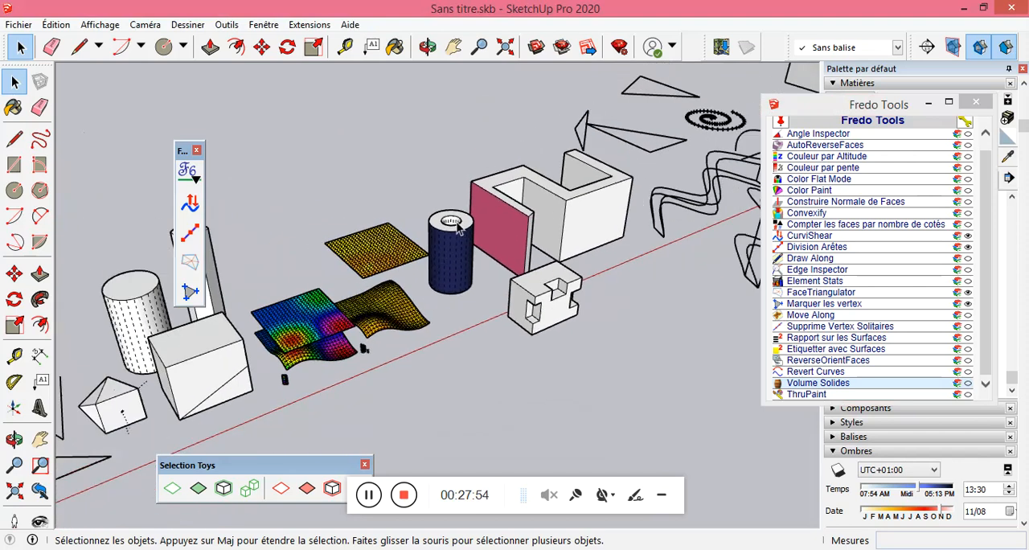
scroll(152, 312, "up", 4)
left_click_drag(187, 157, 128, 123)
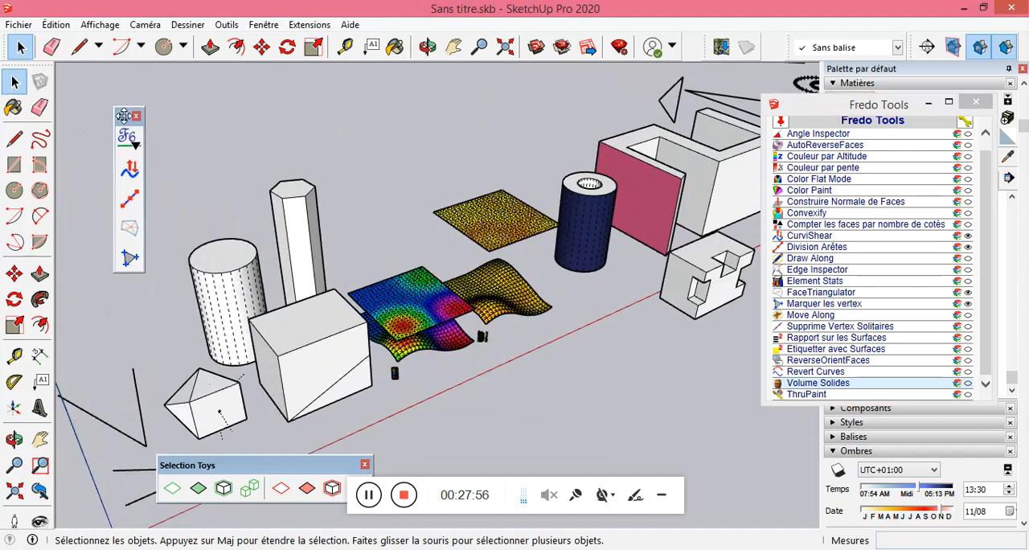
left_click(13, 107)
left_click_drag(910, 106, 234, 100)
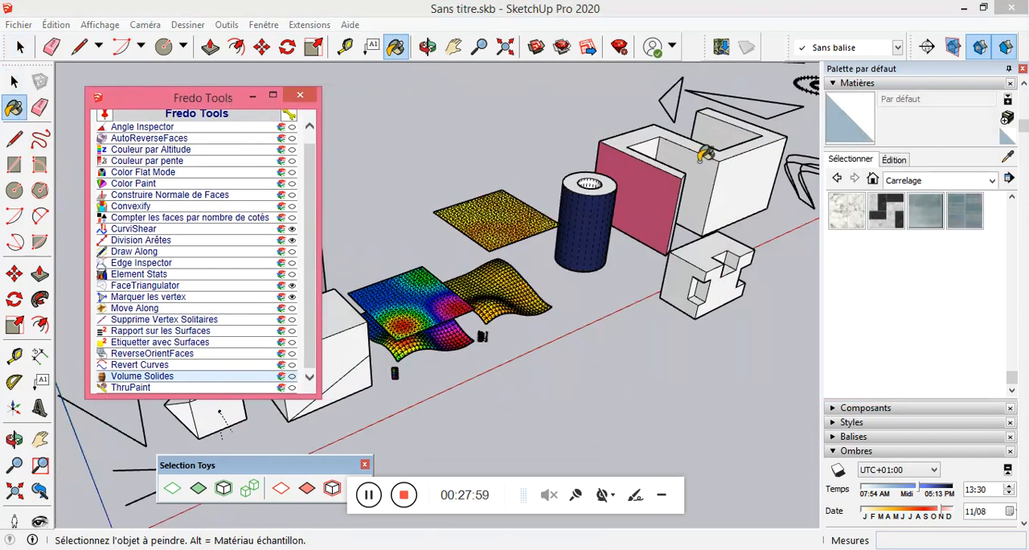
Browse the material collections, choose the black-and-white checkerboard tile from Carrelage, and close the Fredo Tools list.
left_click(932, 180)
left_click(925, 221)
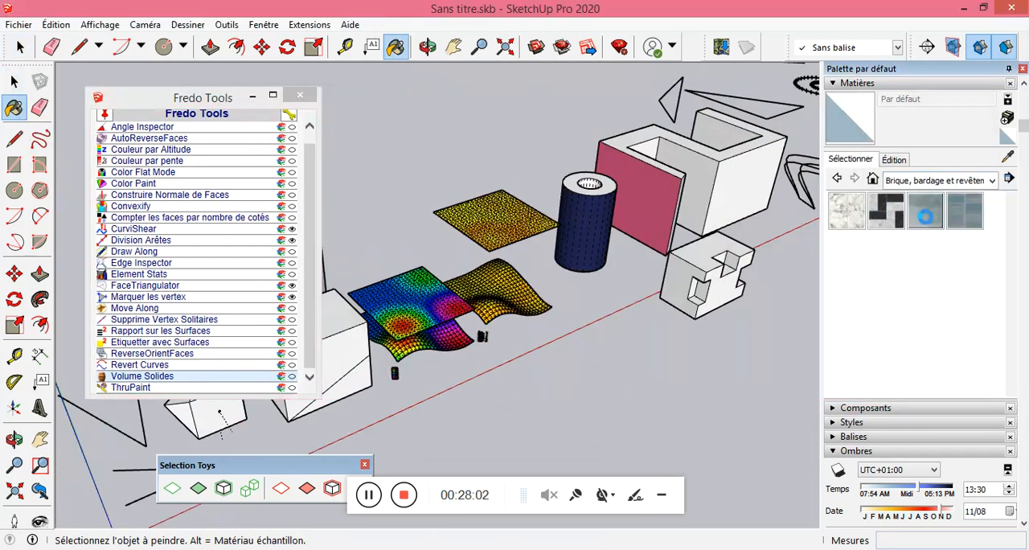
left_click(920, 182)
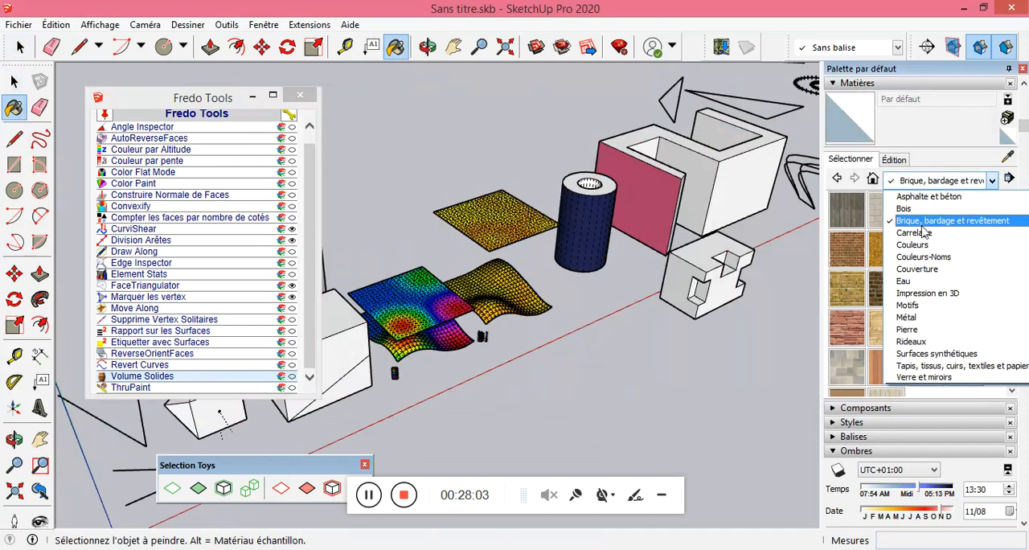
left_click(916, 244)
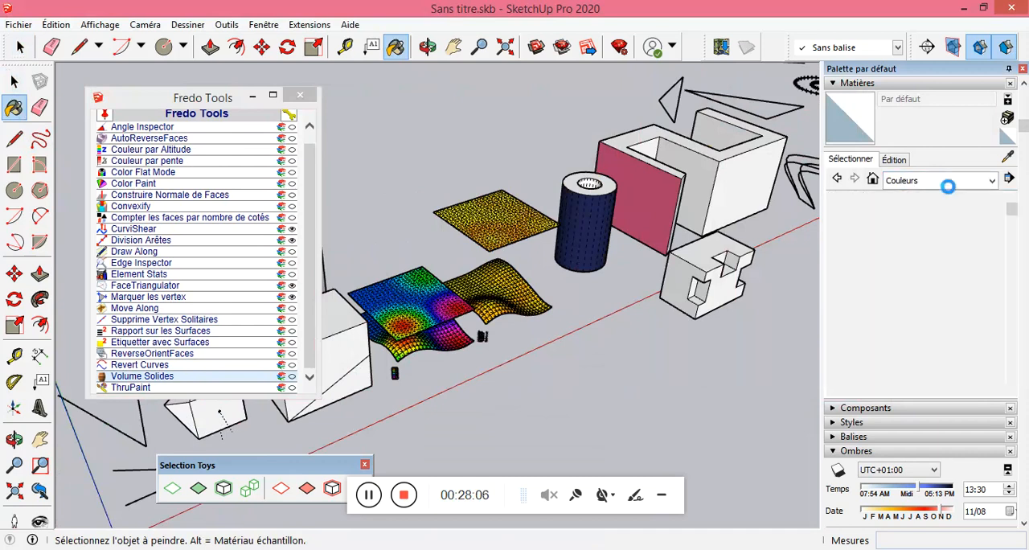
left_click(941, 181)
left_click(931, 233)
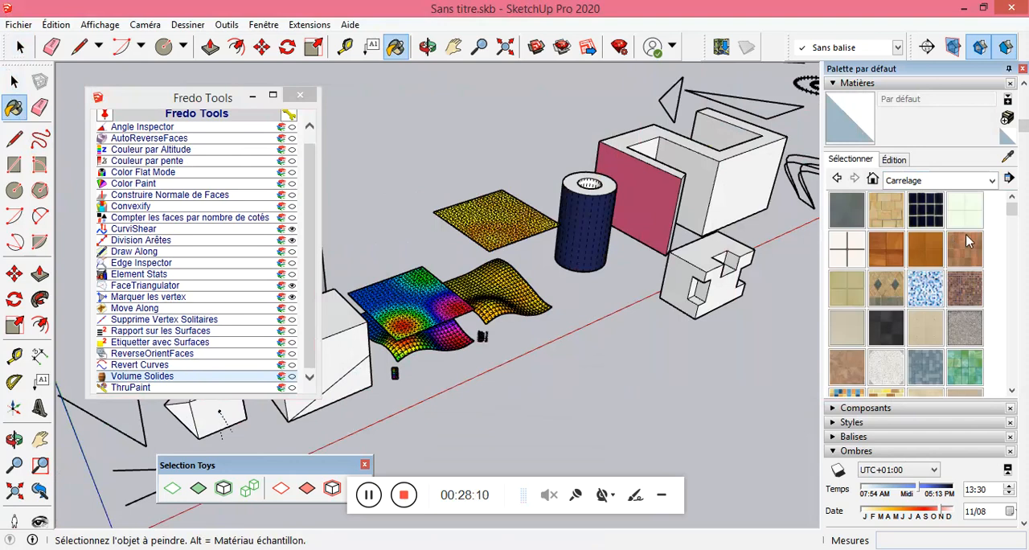
left_click_drag(1011, 211, 1010, 300)
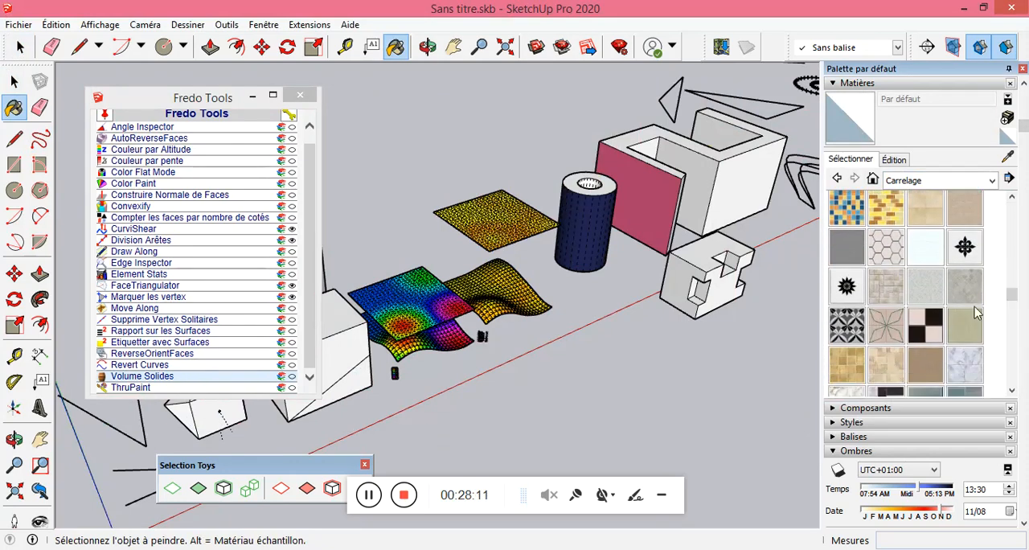
left_click(920, 326)
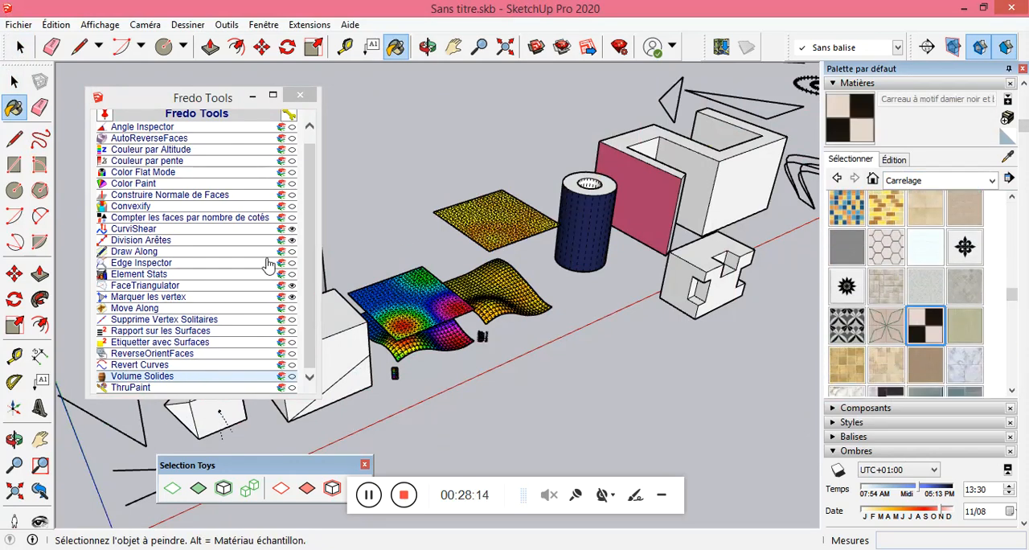
left_click(299, 95)
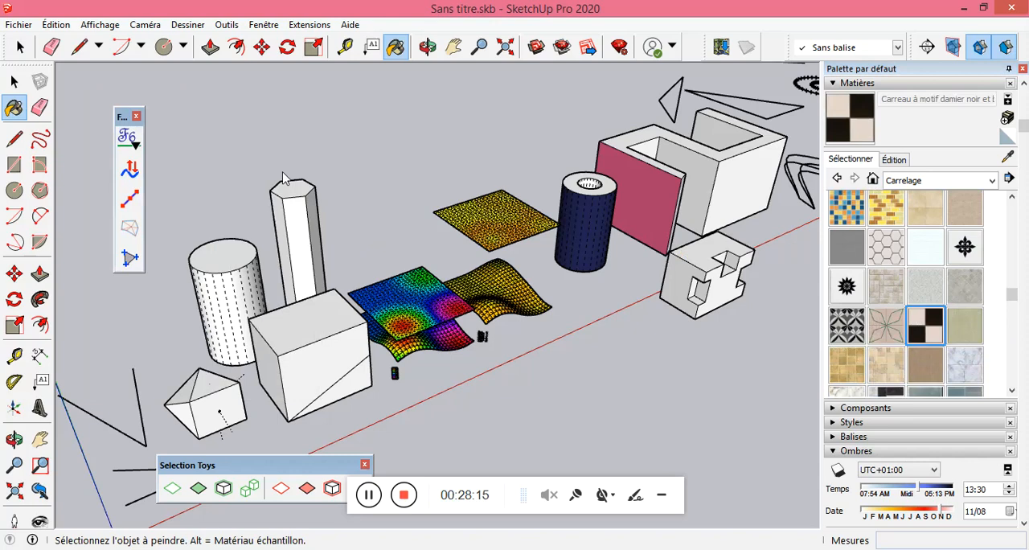
Paint several side facets and the top face of the white cylinder individually with the checkerboard tile.
left_click(239, 287)
scroll(241, 286, "up", 3)
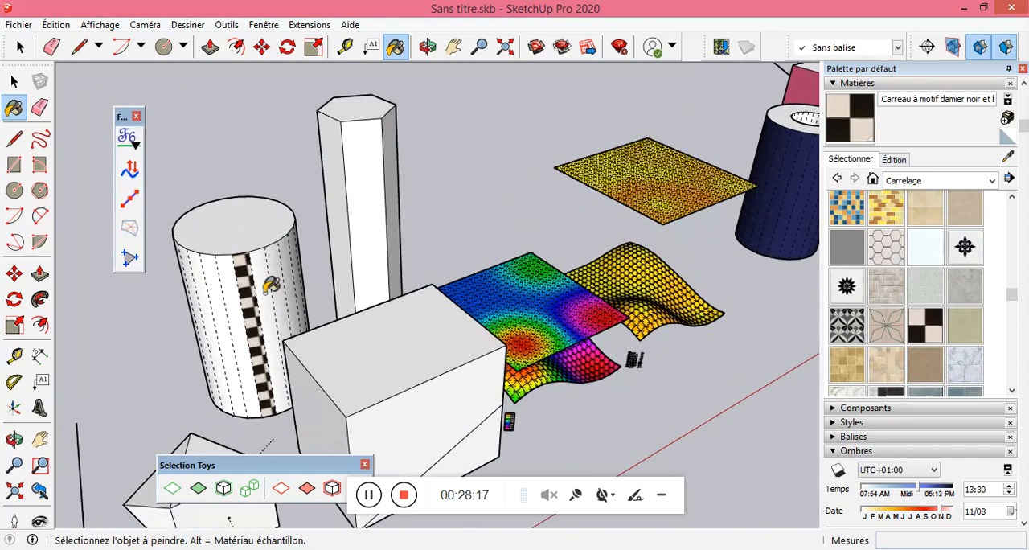
left_click(254, 241)
left_click(277, 276)
left_click(280, 272)
scroll(277, 271, "up", 2)
scroll(257, 257, "down", 5)
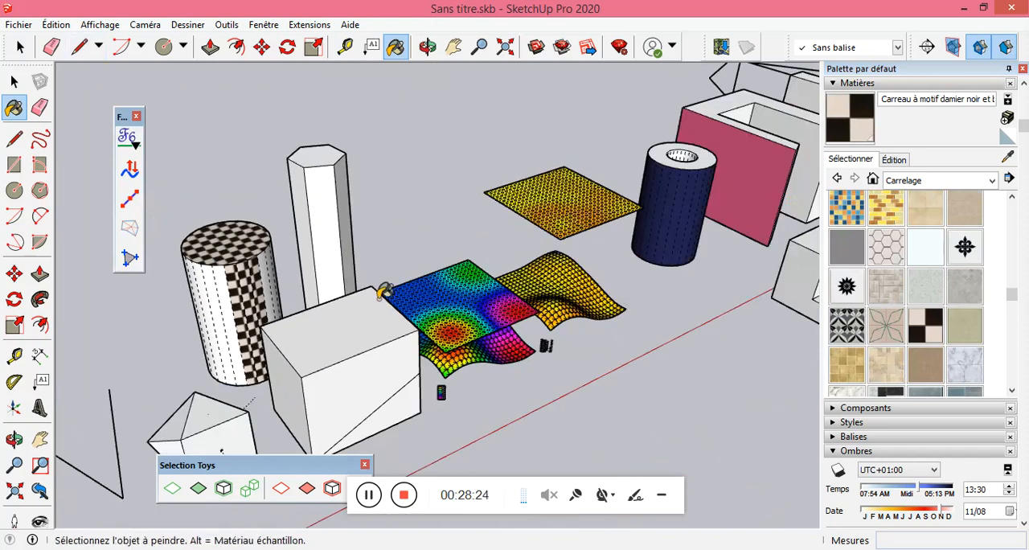
Undo all the checkerboard paint applied to the white cylinder.
key("ctrl+z")
key("ctrl+z")
key("ctrl+z")
key("ctrl+z")
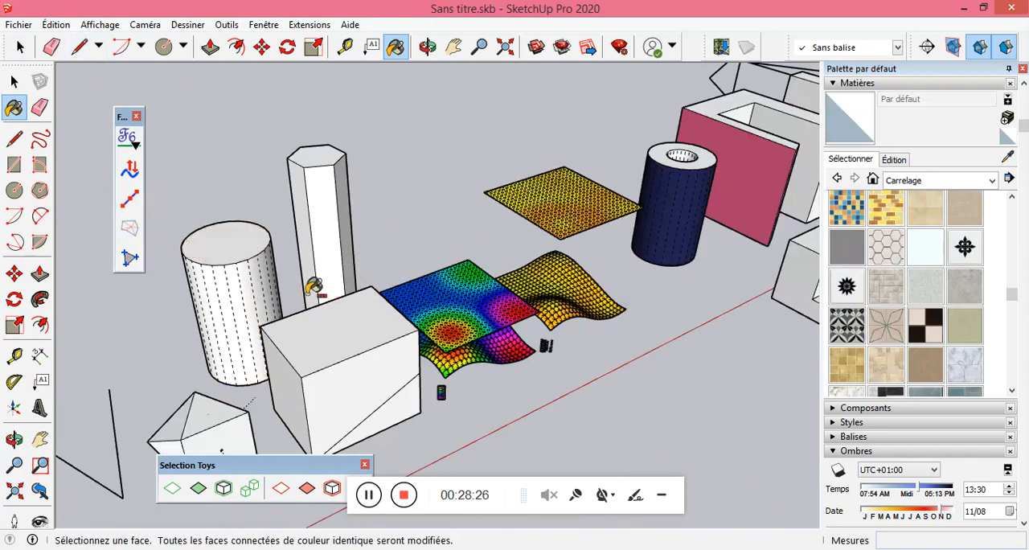
Turn off the display of hidden geometry and paint the white cylinder's entire side surface with the checkerboard tile.
left_click(56, 25)
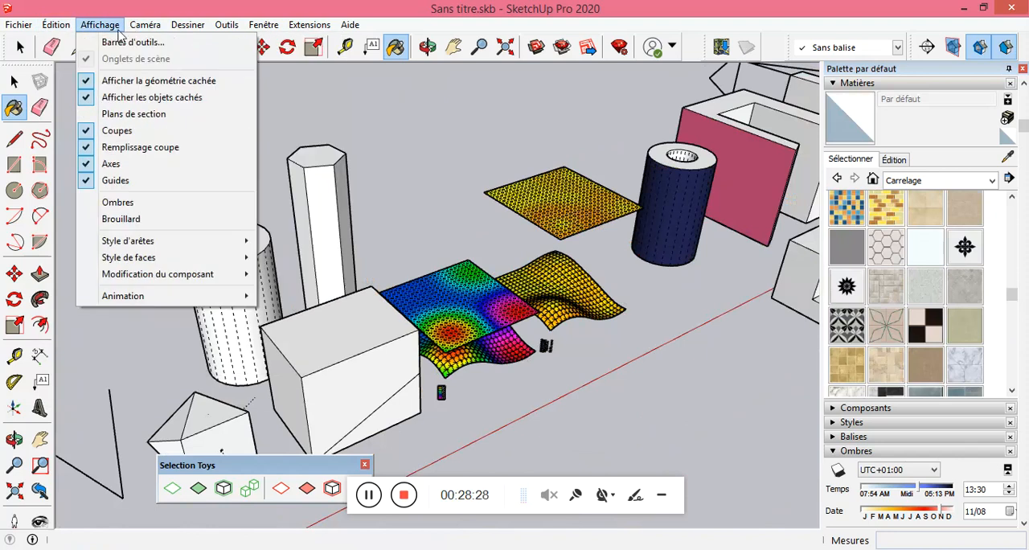
left_click(114, 81)
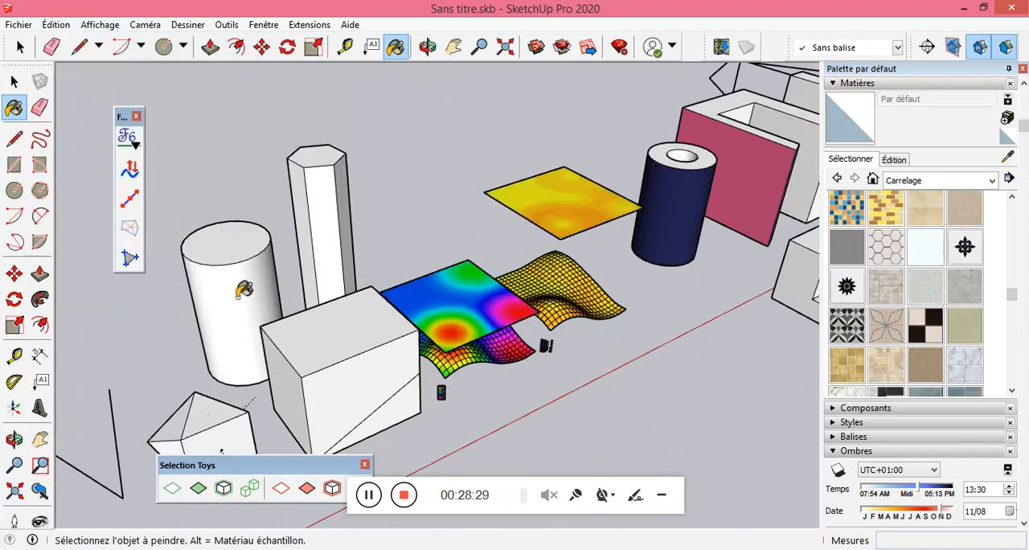
left_click(925, 326)
left_click(247, 278)
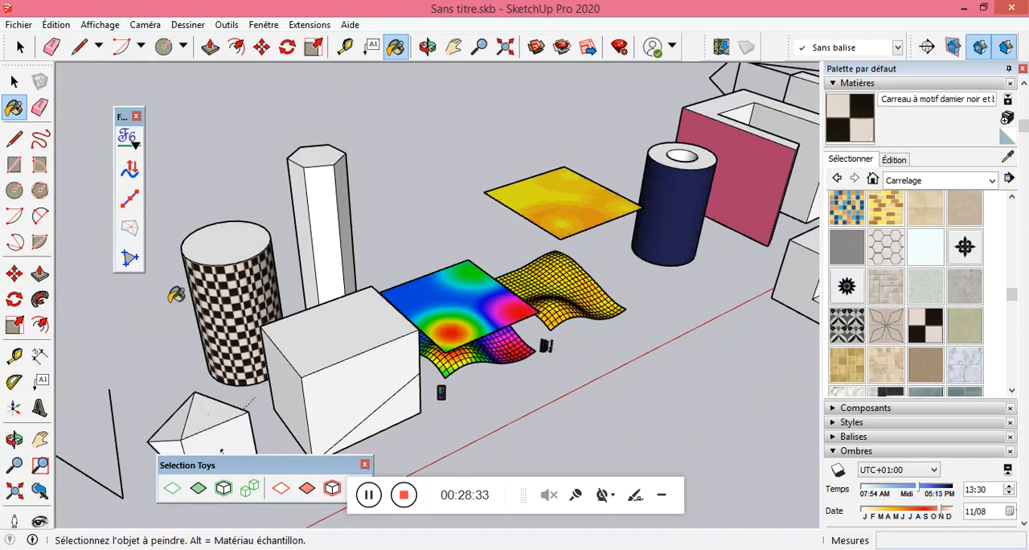
Paint the sphere with the dashed normal lines using the checkerboard tile.
scroll(174, 292, "up", 5)
mouse_move(179, 306)
middle_mouse_down()
mouse_move(284, 292)
mouse_move(252, 282)
middle_mouse_up()
scroll(202, 301, "down", 5)
scroll(275, 300, "down", 8)
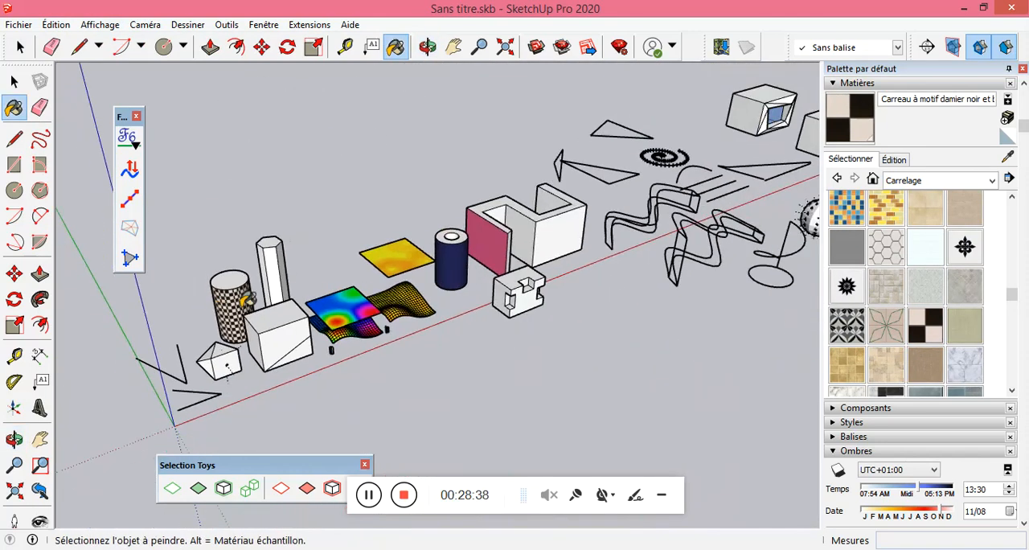
scroll(576, 245, "up", 8)
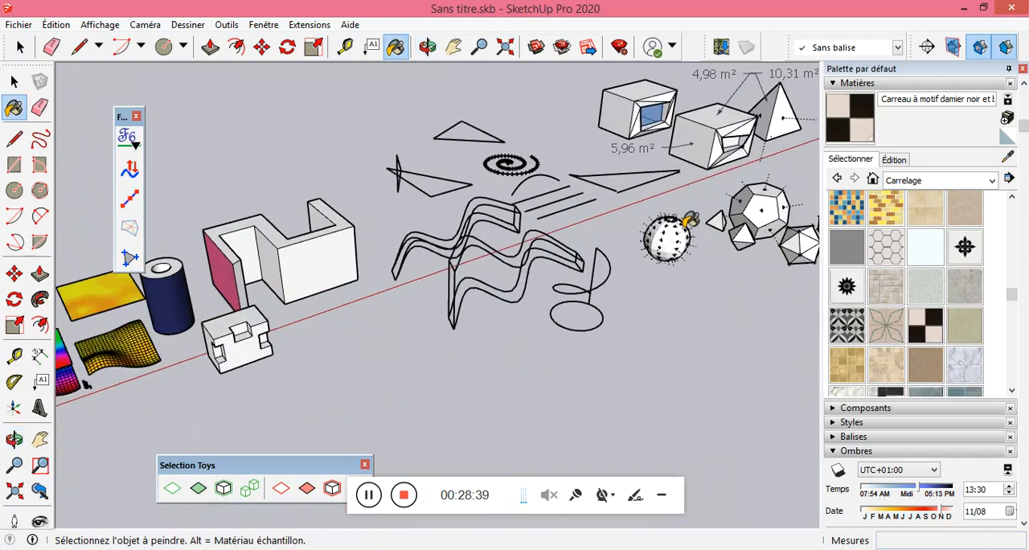
scroll(675, 233, "up", 2)
left_click(683, 234)
scroll(685, 235, "up", 4)
middle_click_drag(726, 269, 589, 216)
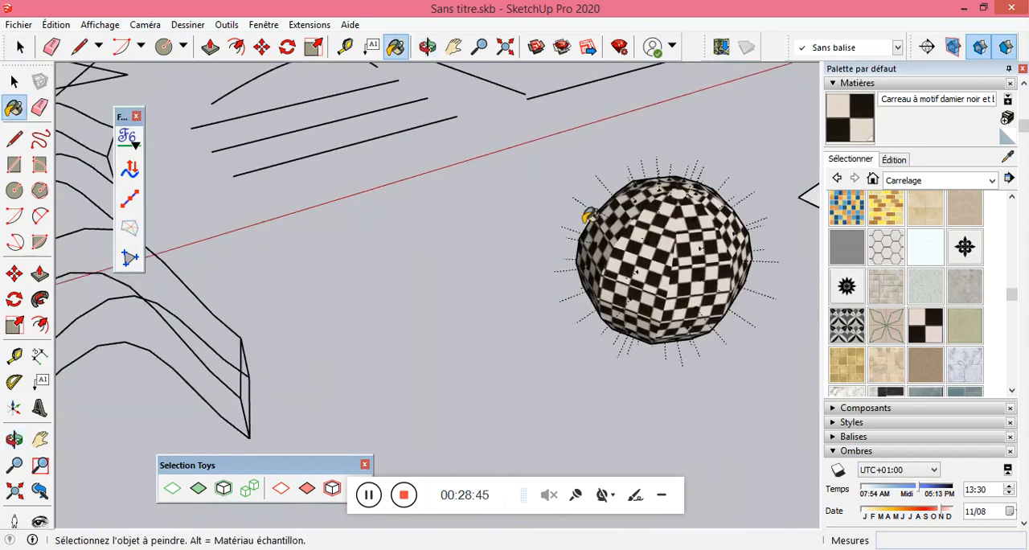
Start ThruPaint from the Fredo Tools list and set Mesh UV as the texturing mode on the checkered sphere.
left_click(127, 138)
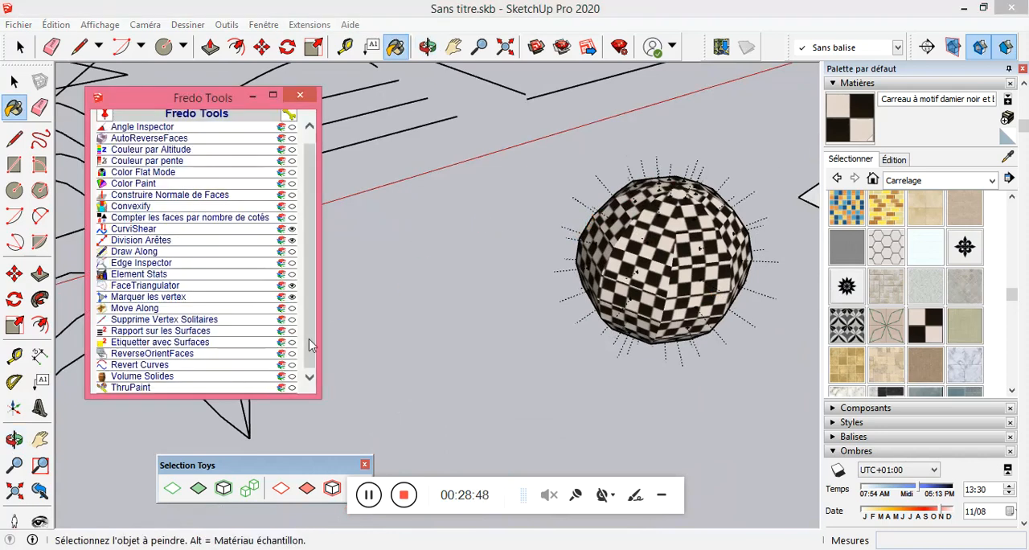
left_click(139, 389)
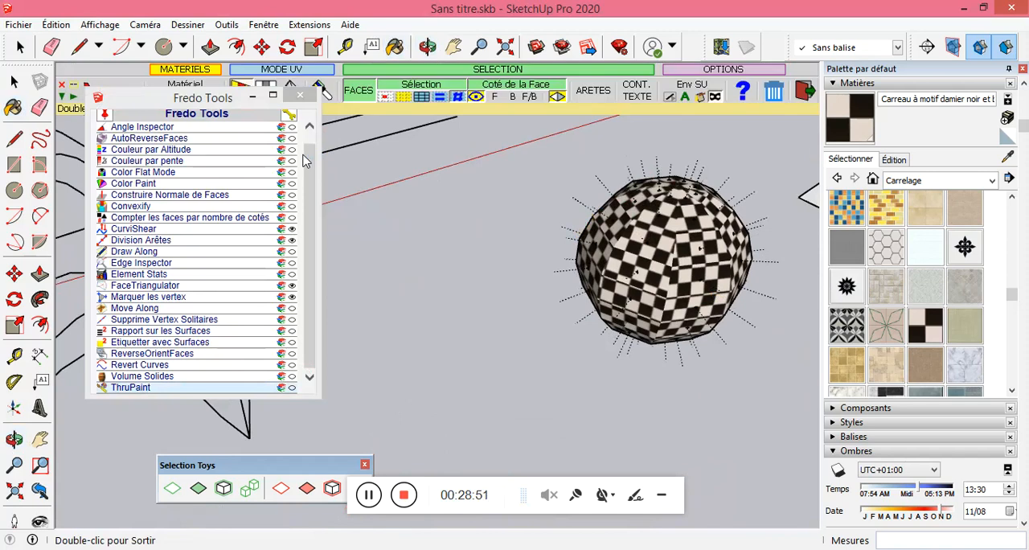
left_click_drag(206, 97, 163, 223)
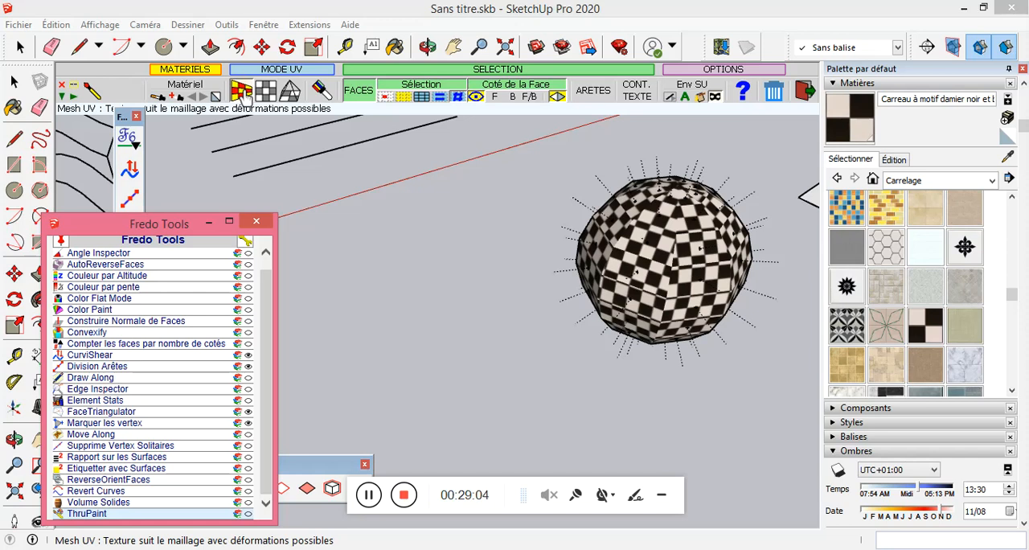
left_click(244, 95)
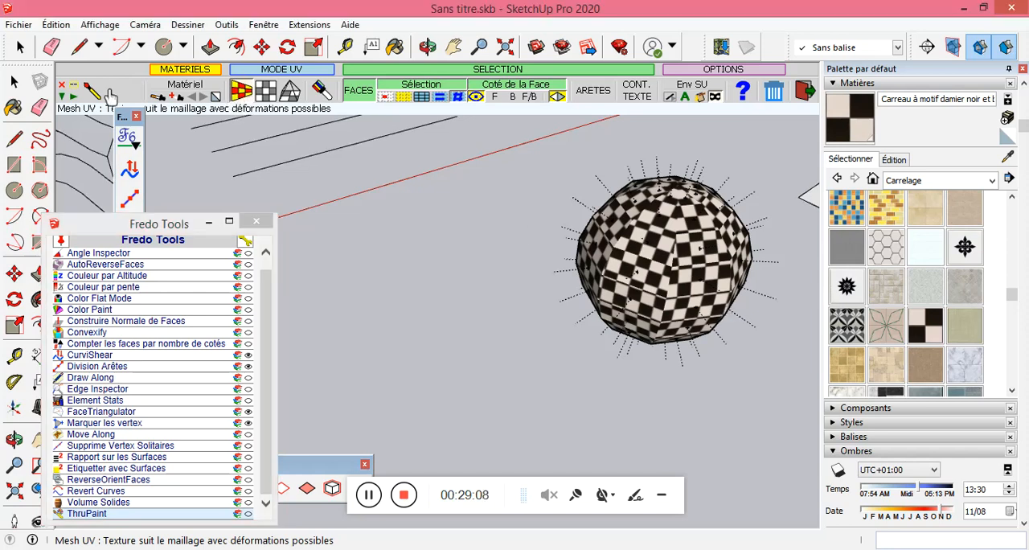
left_click(685, 191)
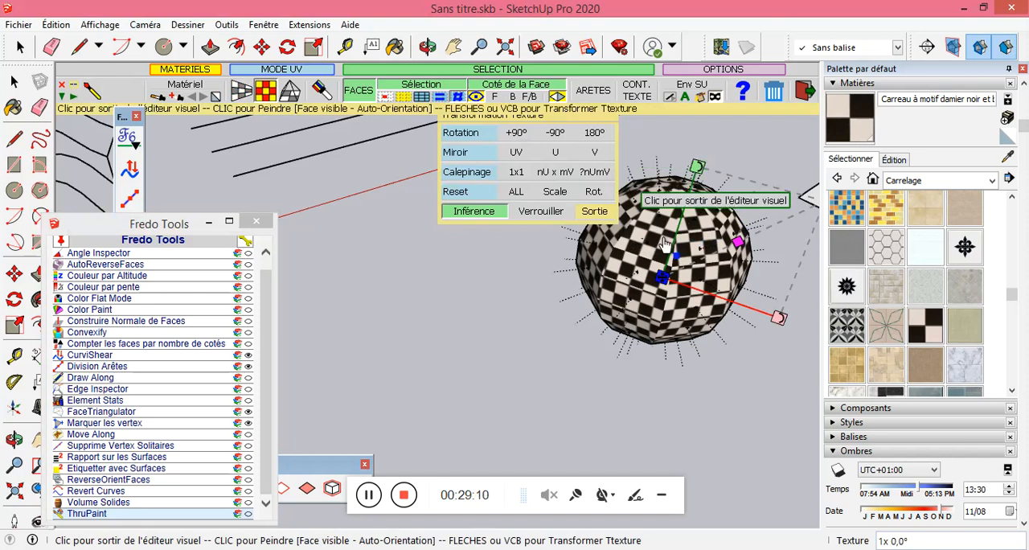
left_click(249, 94)
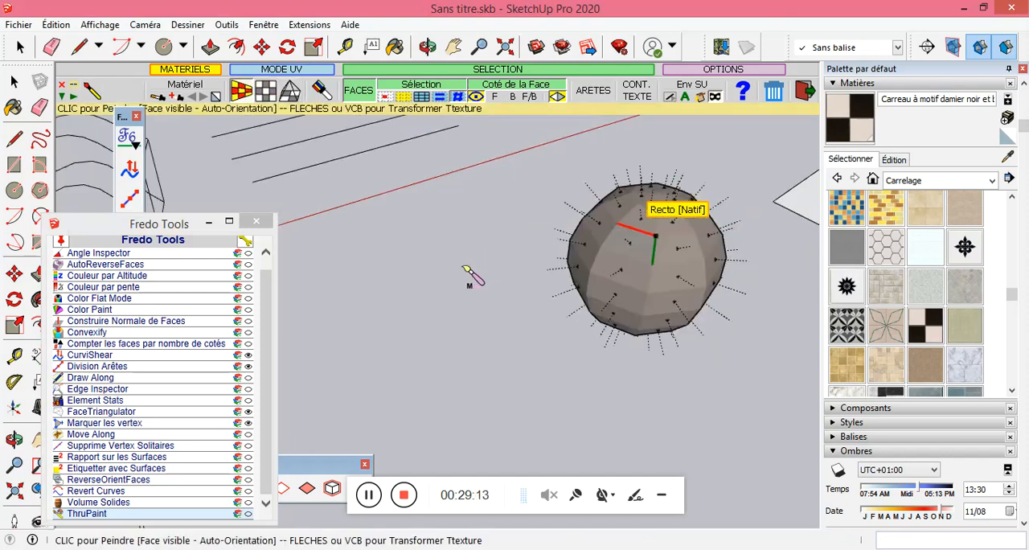
Try to paint a pentagonal face of the large dodecahedron with the checkerboard tile in Mesh UV mode.
scroll(473, 272, "down", 3)
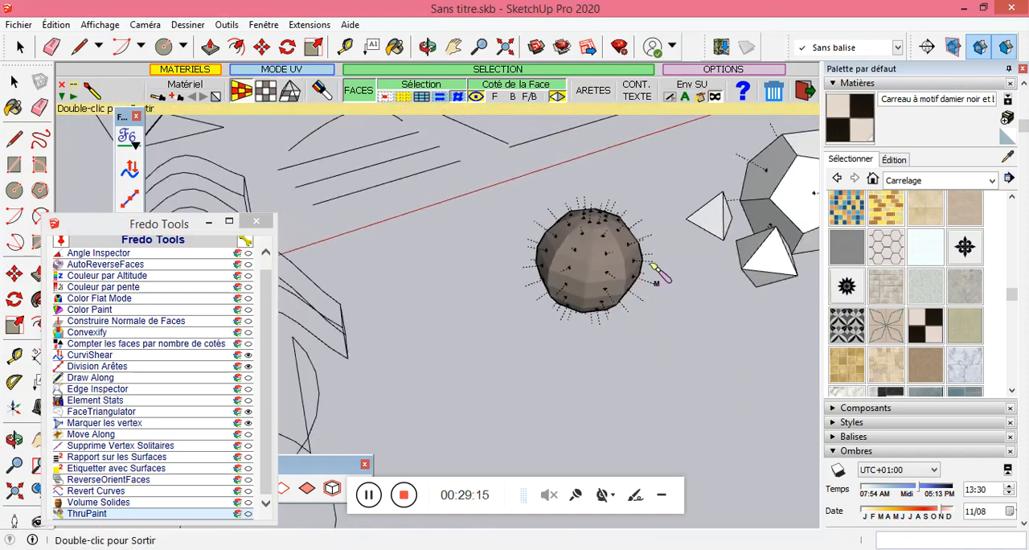
left_click(778, 191)
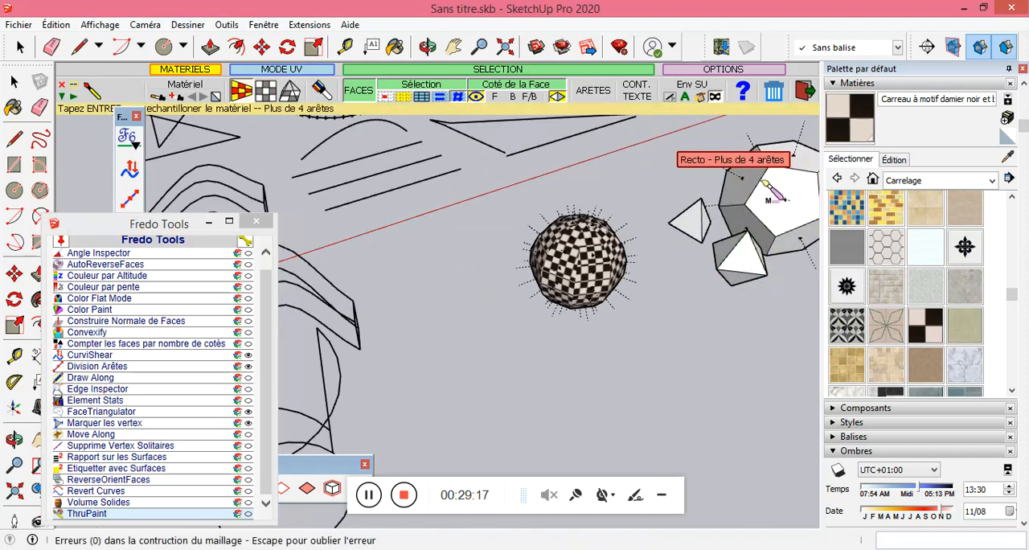
left_click(368, 495)
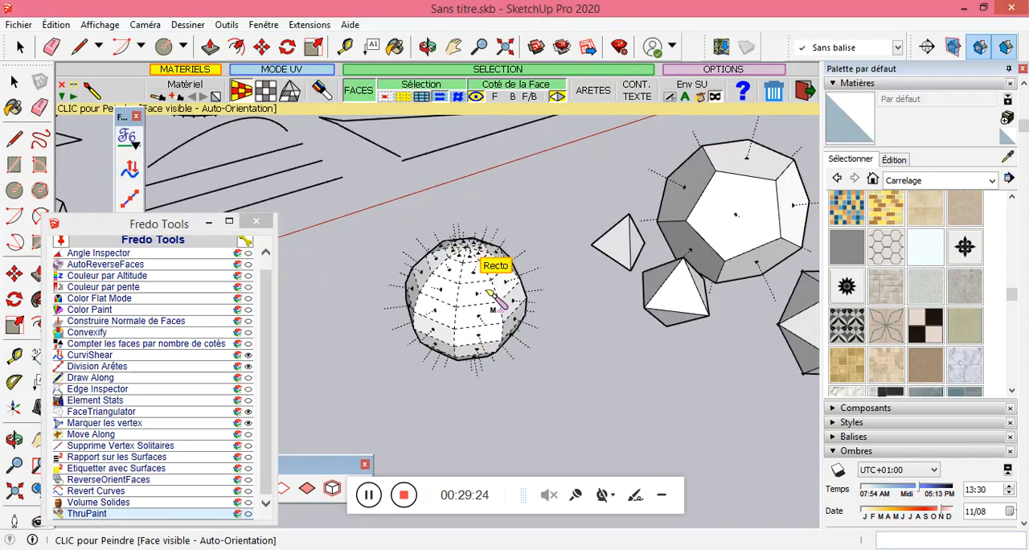
Pick the black-and-white checkerboard tile and paint the sphere with ThruPaint in Mesh UV mode.
left_click(925, 325)
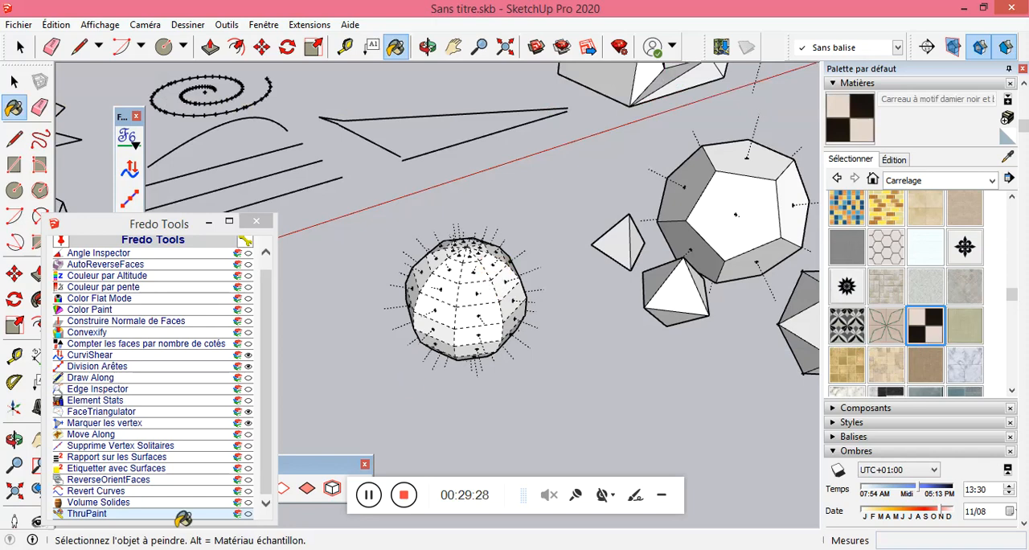
left_click(80, 504)
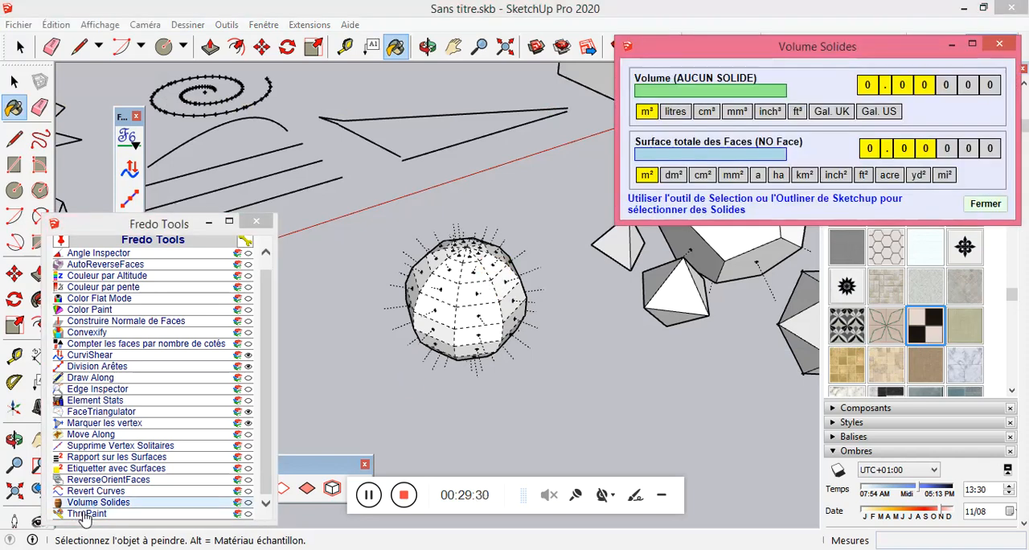
left_click(86, 513)
left_click(473, 307)
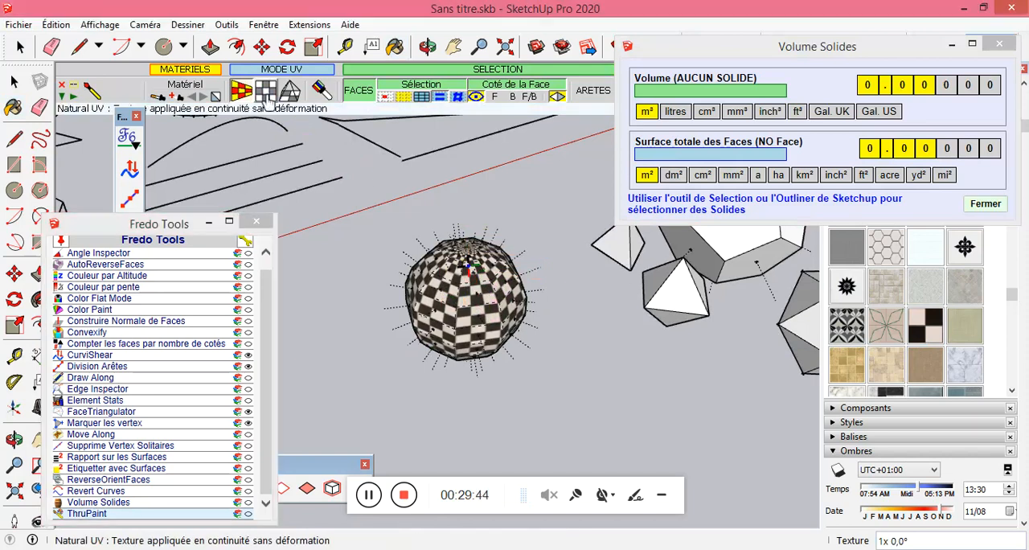
Switch ThruPaint to Natural UV mode, repaint the sphere and paint the large dodecahedron with the checkerboard tile.
left_click(265, 93)
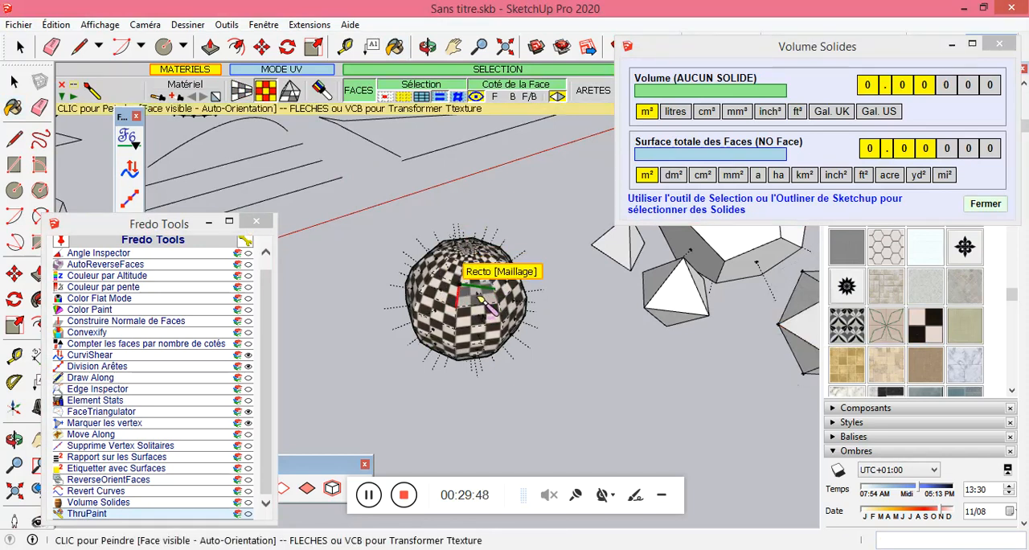
left_click(481, 299)
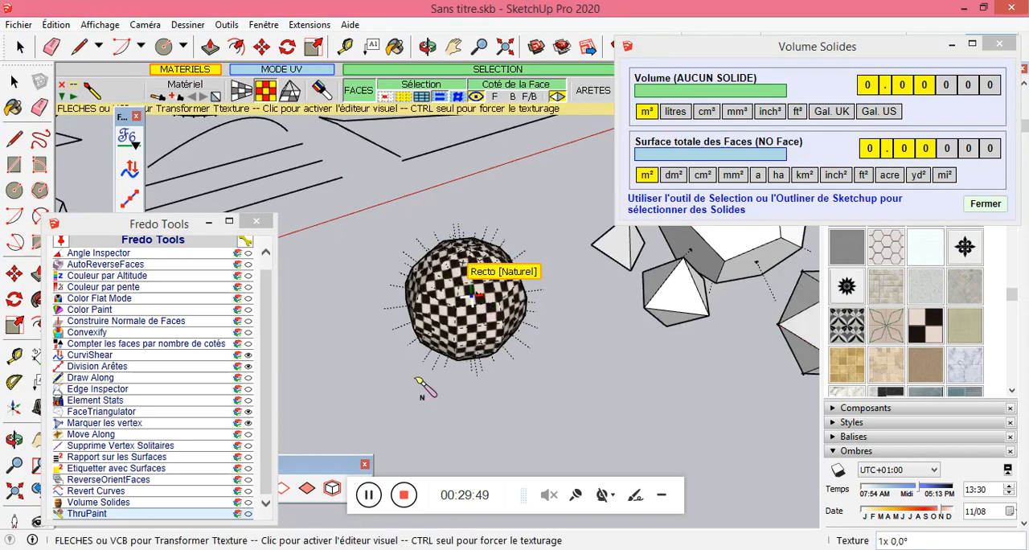
scroll(415, 383, "down", 2)
scroll(438, 377, "down", 1)
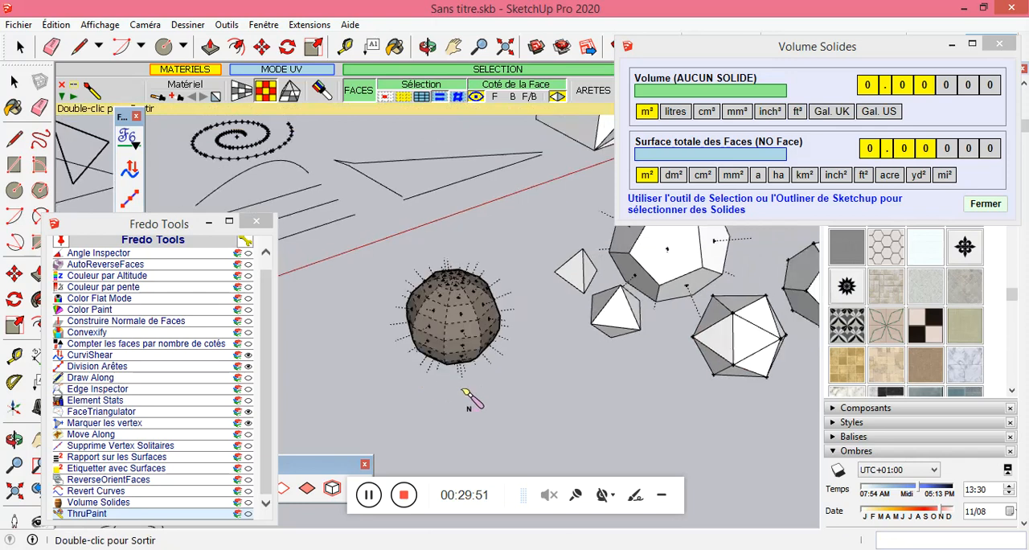
scroll(536, 373, "down", 1)
scroll(674, 291, "down", 1)
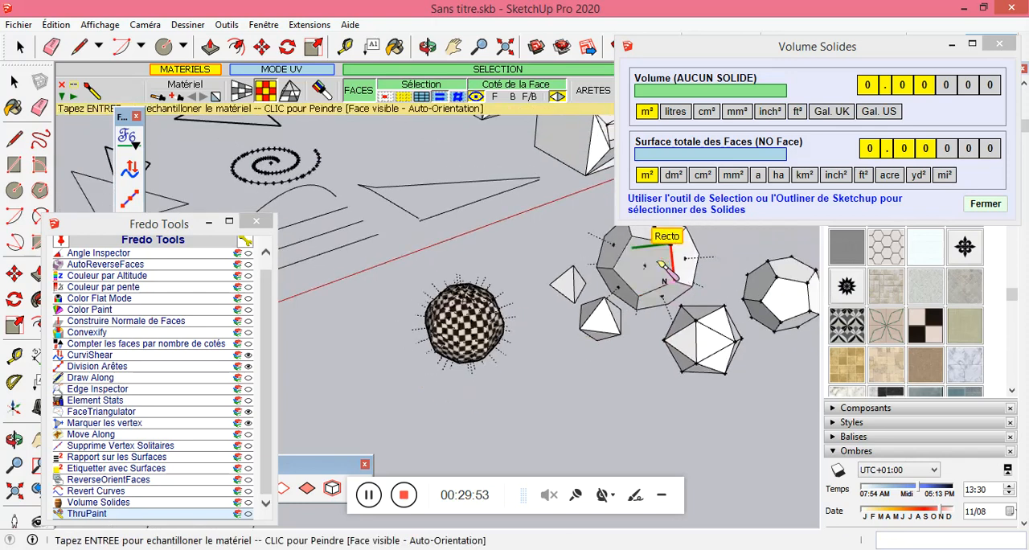
left_click(661, 263)
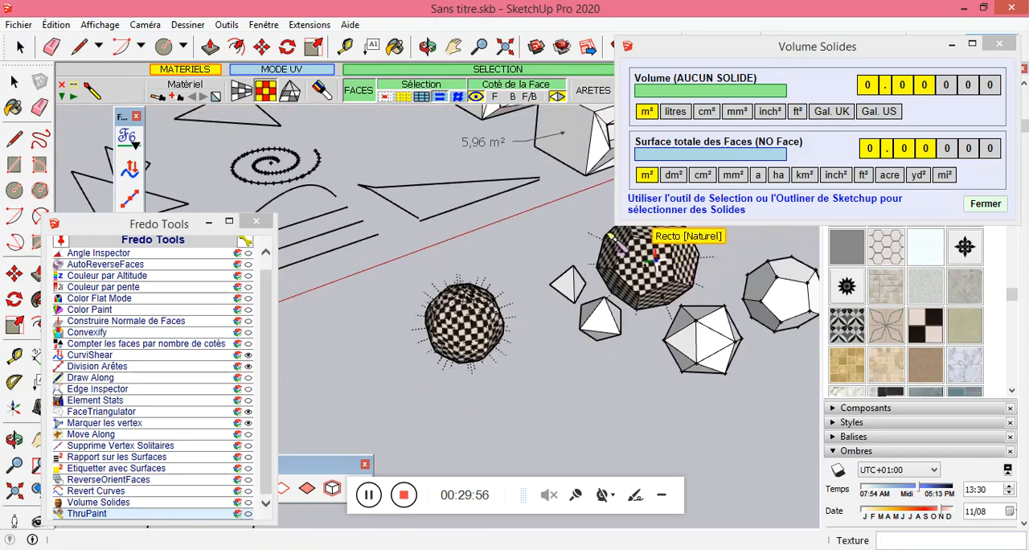
Paint the icosahedron beside the dodecahedron with the checkerboard tile in Natural UV mode.
scroll(631, 259, "up", 1)
scroll(635, 266, "up", 1)
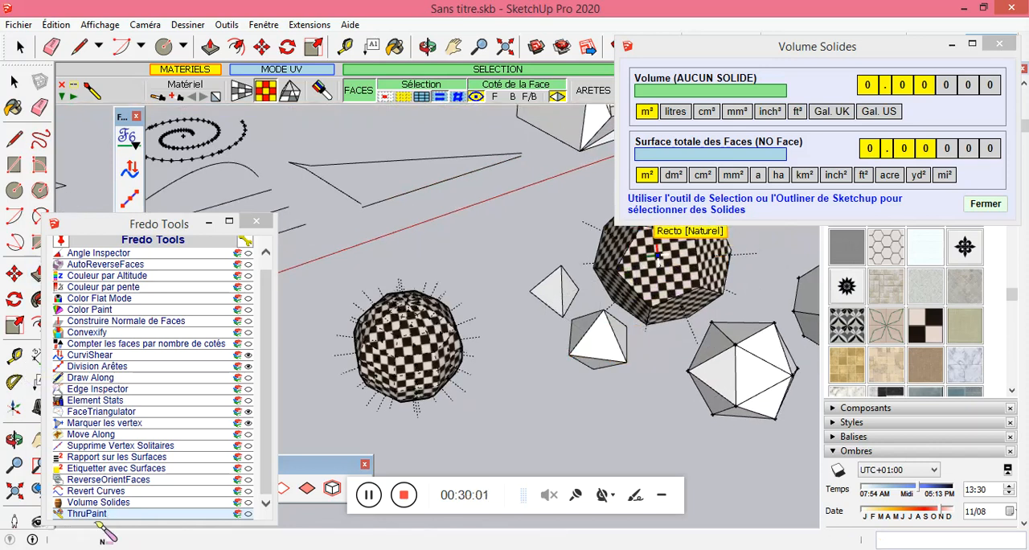
left_click(752, 377)
Close the Fredo Tools list and turn off the display of hidden geometry for the hollow cylinder.
scroll(489, 375, "down", 5)
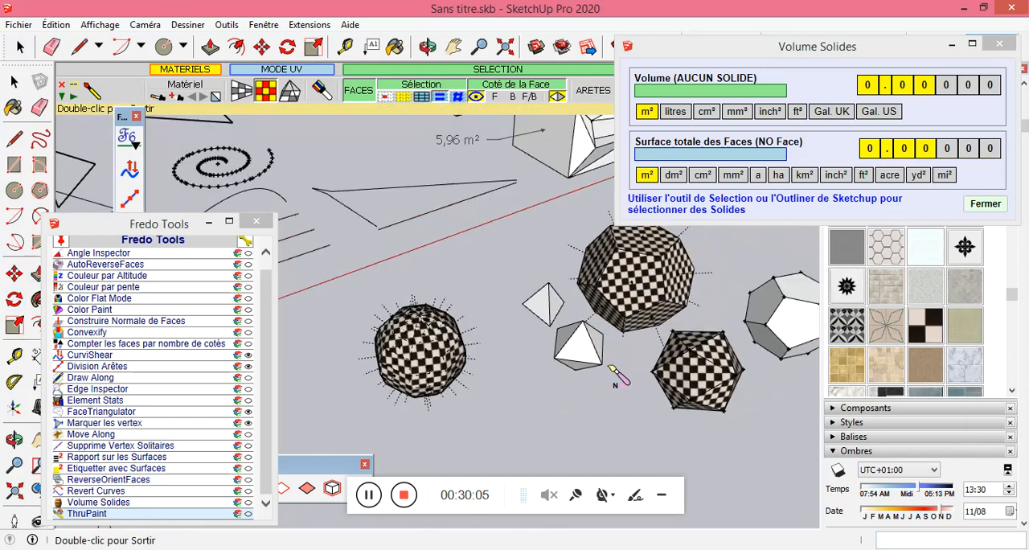
scroll(519, 212, "down", 1)
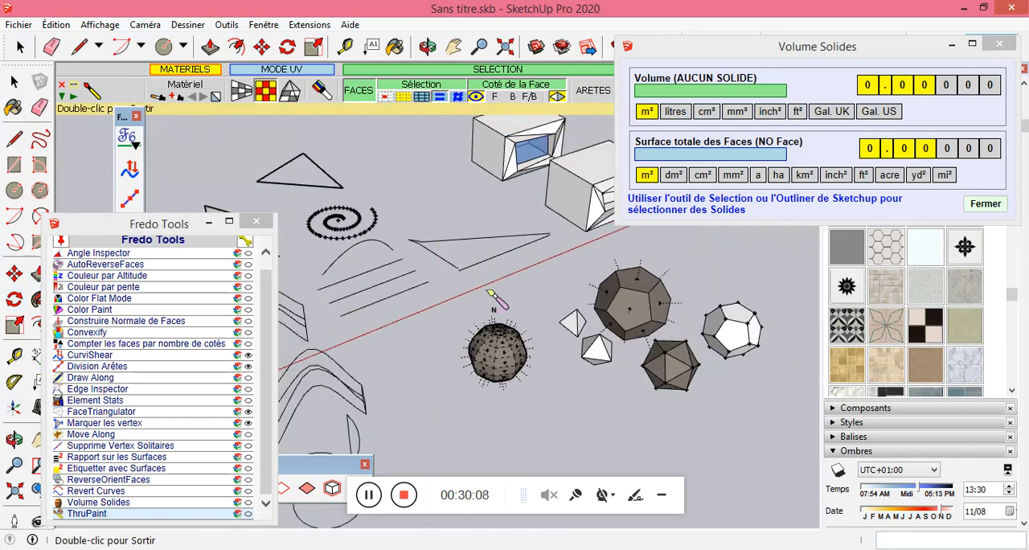
scroll(694, 293, "down", 3)
scroll(696, 297, "down", 3)
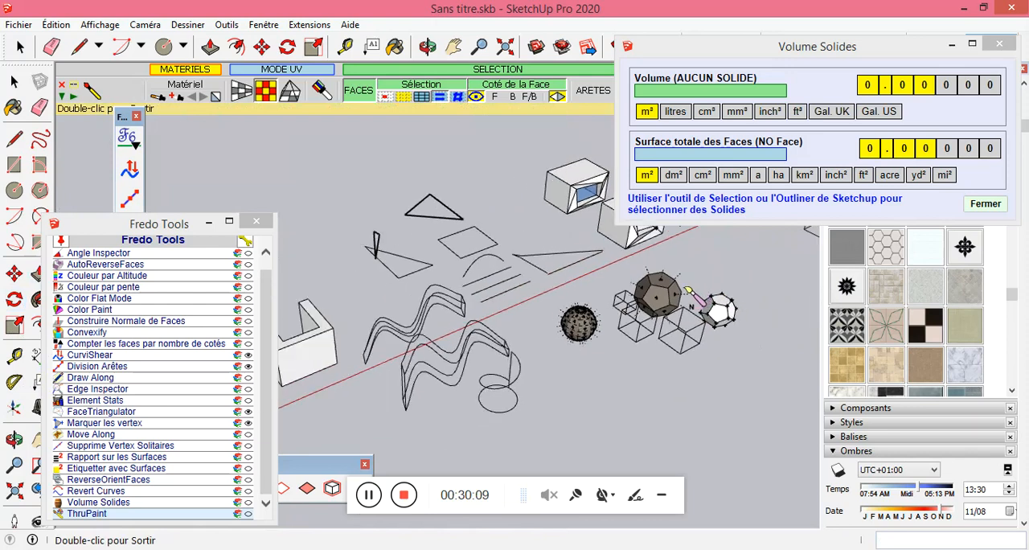
scroll(547, 307, "up", 4)
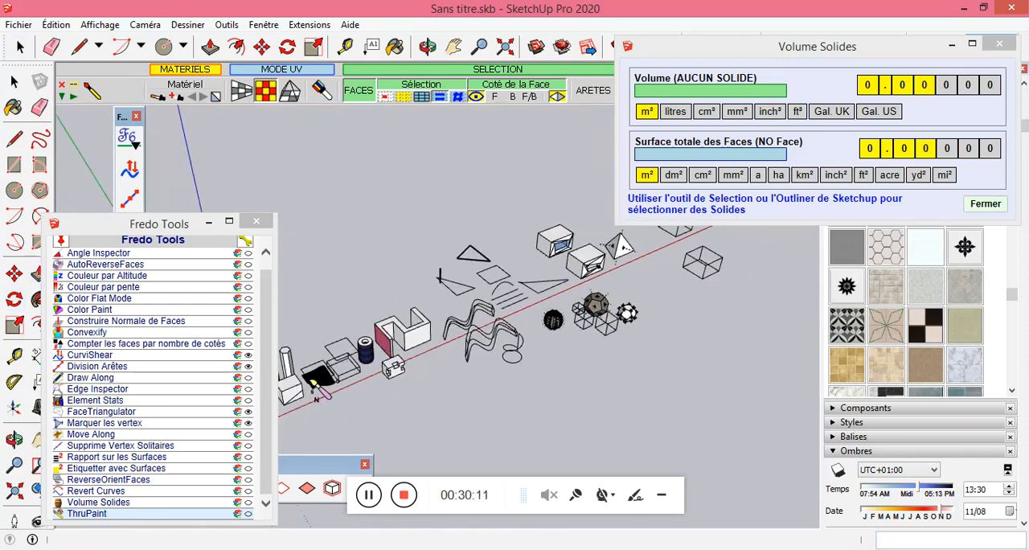
left_click(256, 221)
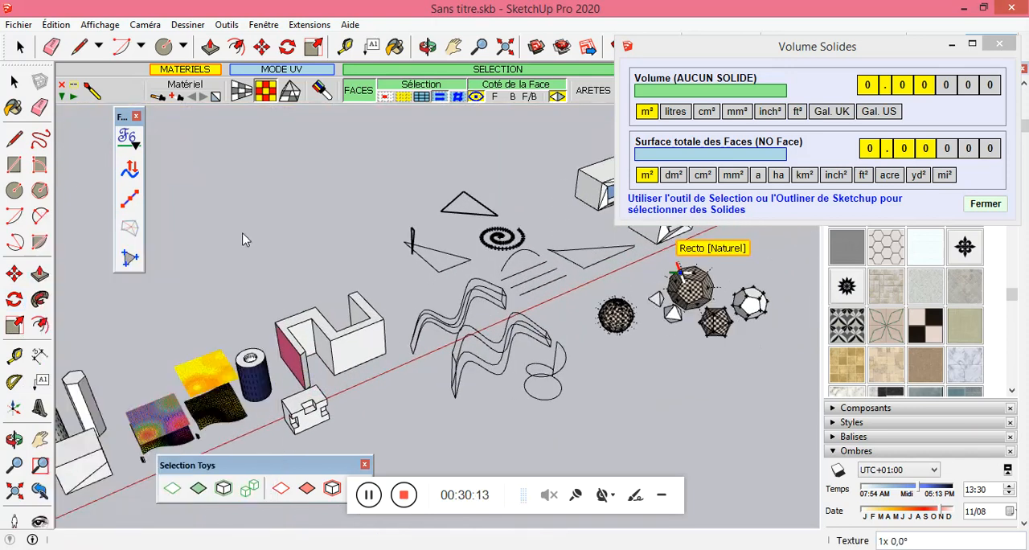
scroll(239, 406, "up", 3)
scroll(241, 409, "up", 4)
scroll(275, 426, "up", 4)
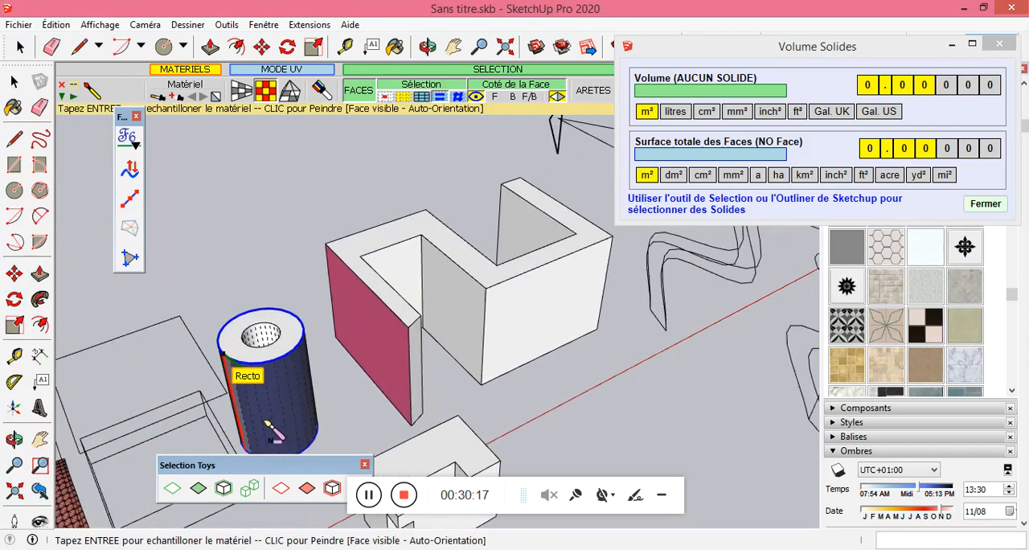
left_click(56, 24)
mouse_move(100, 24)
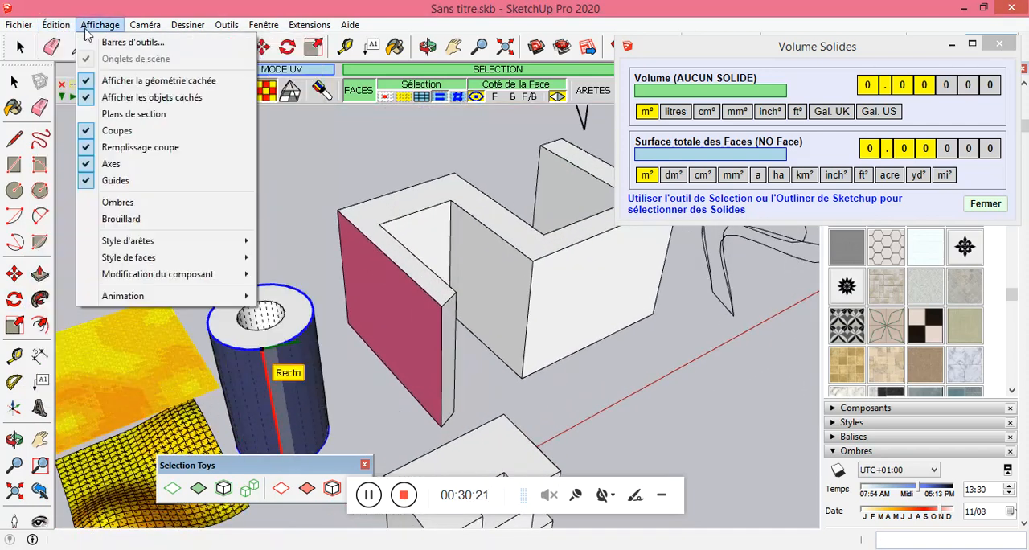
left_click(118, 84)
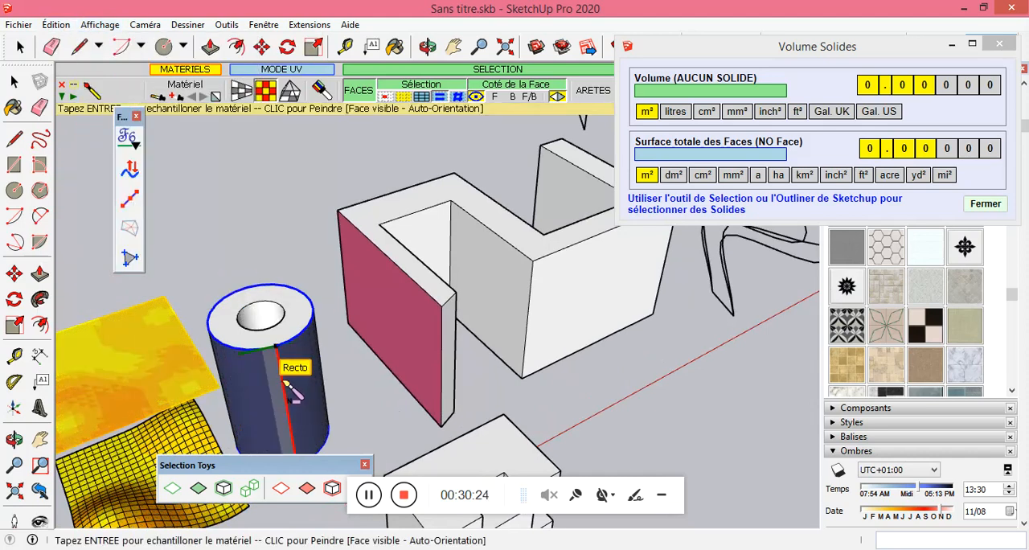
Paint the hollow cylinder's outer side with the checkerboard tile in Natural UV mode and close the Volume Solides window.
left_click(277, 384)
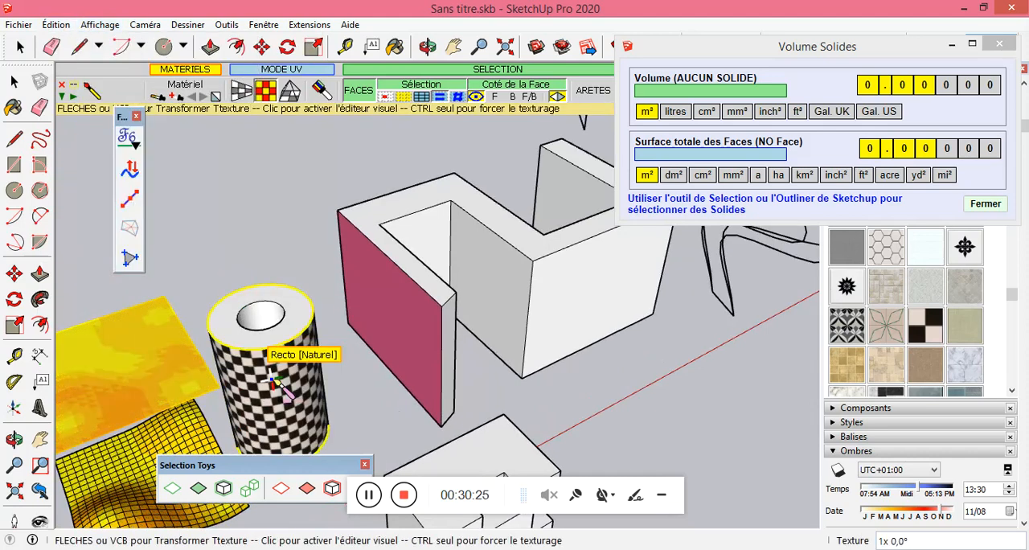
middle_click_drag(337, 395, 312, 376)
left_click(995, 45)
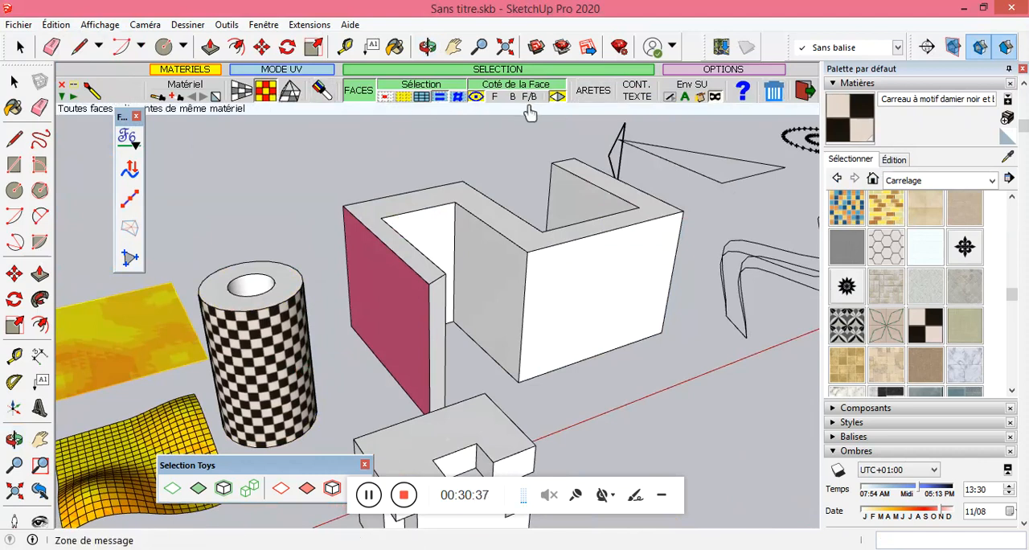
Try painting all connected white faces of the S-shaped block at once with the checkerboard tile, and undo it.
key("b")
left_click(501, 286)
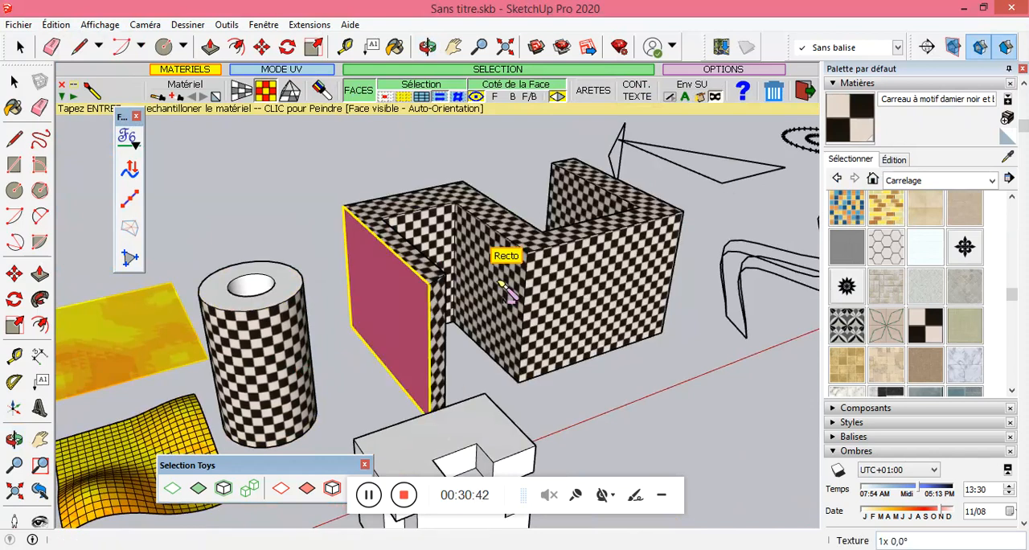
key("ctrl+z")
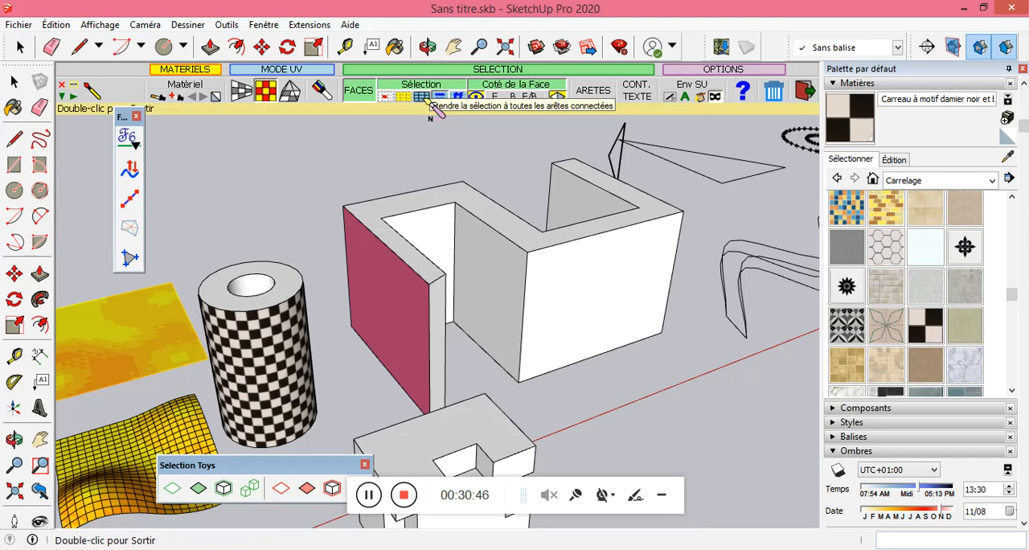
Change the ThruPaint face selection option and paint the S-shaped block's pink face, inner side, front wall and top with the checkerboard tile.
left_click(457, 97)
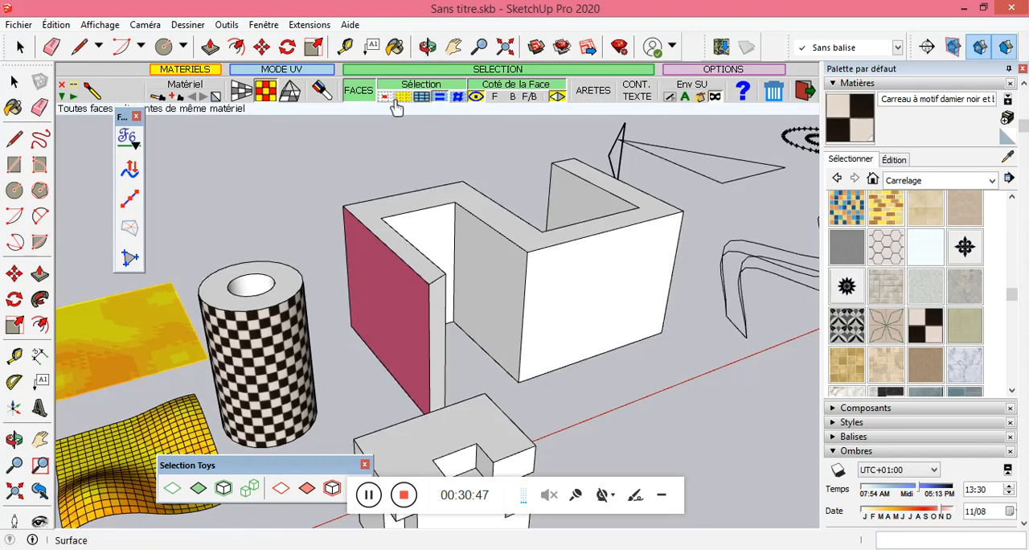
left_click(411, 333)
left_click(494, 293)
left_click(609, 296)
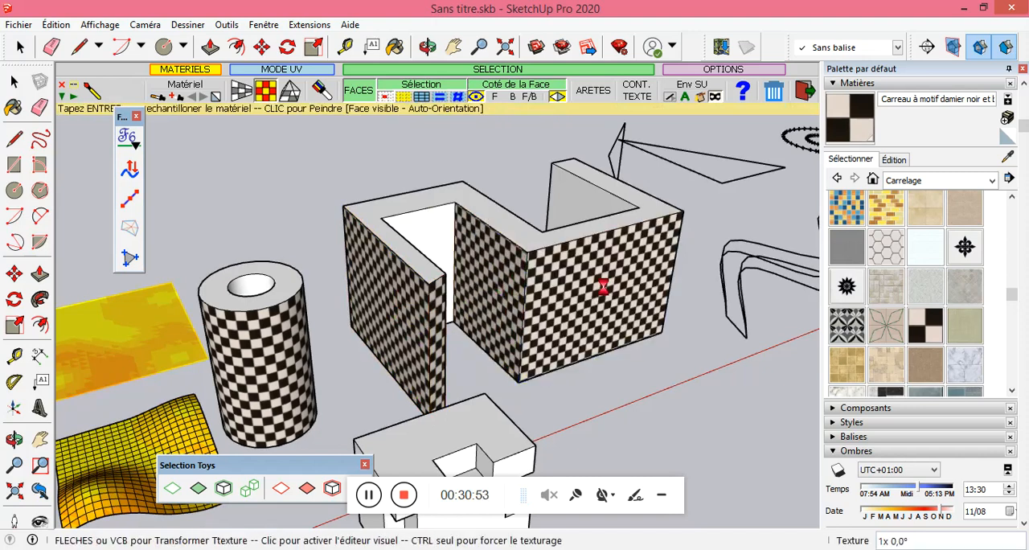
left_click(589, 229)
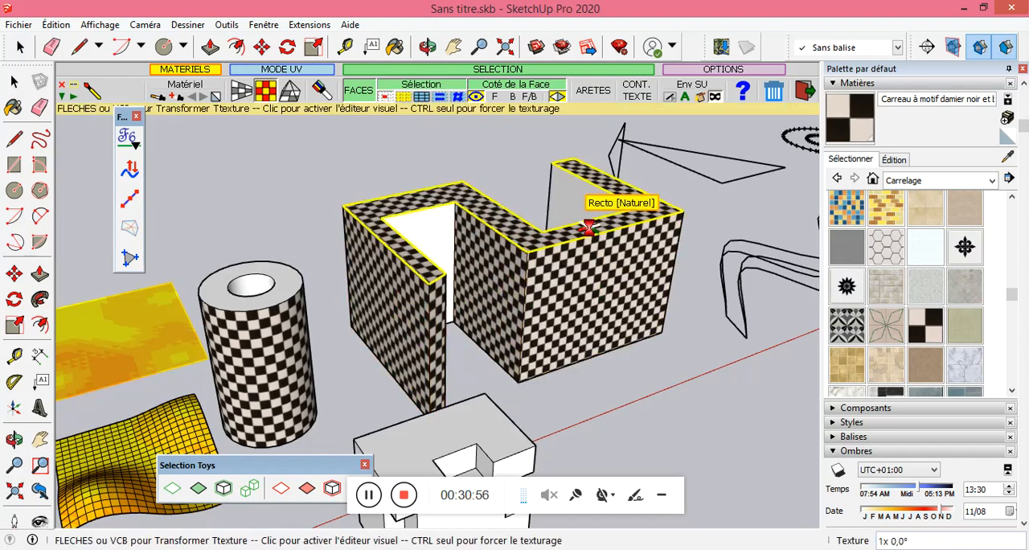
left_click(403, 494)
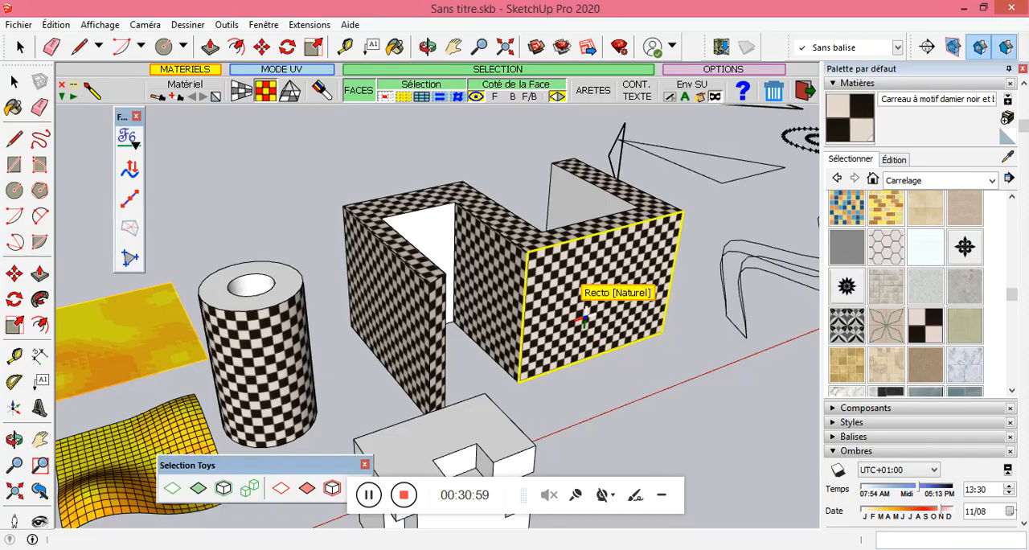
Reopen the Fredo Tools list and paint the white side faces at the back of the S-shaped block with the checkerboard tile.
left_click(127, 137)
left_click_drag(173, 230, 219, 159)
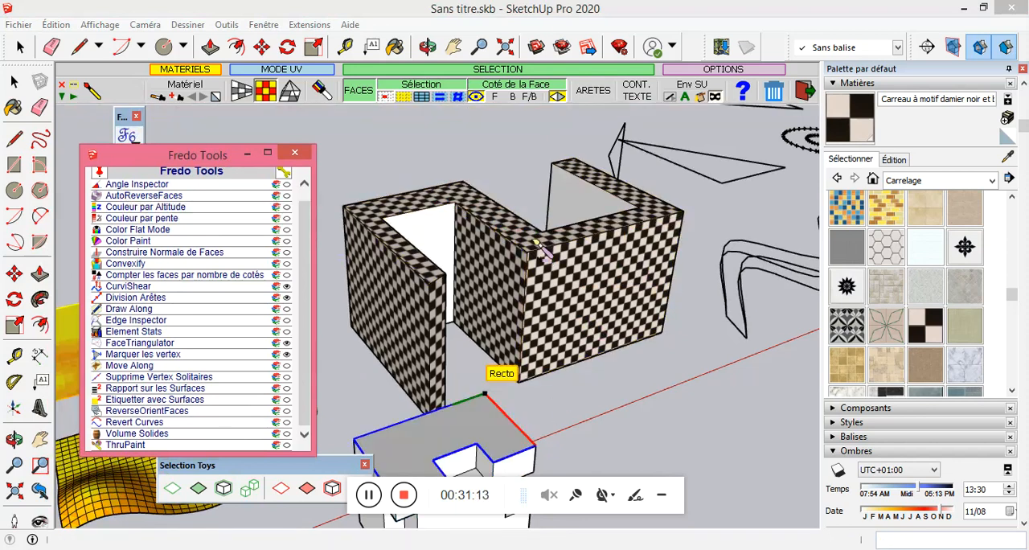
middle_click_drag(749, 268, 707, 287)
middle_click_drag(492, 274, 591, 245)
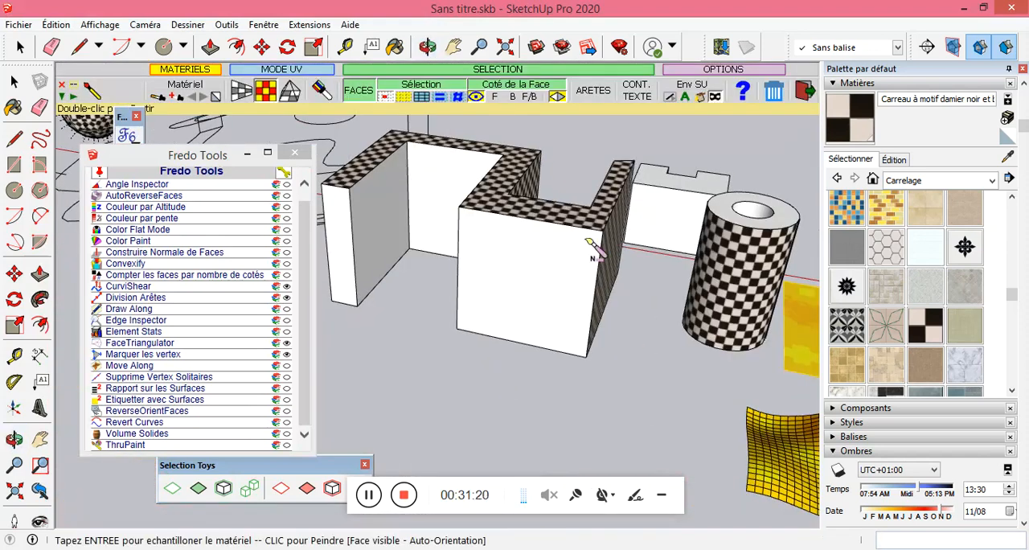
middle_click_drag(435, 199, 565, 249)
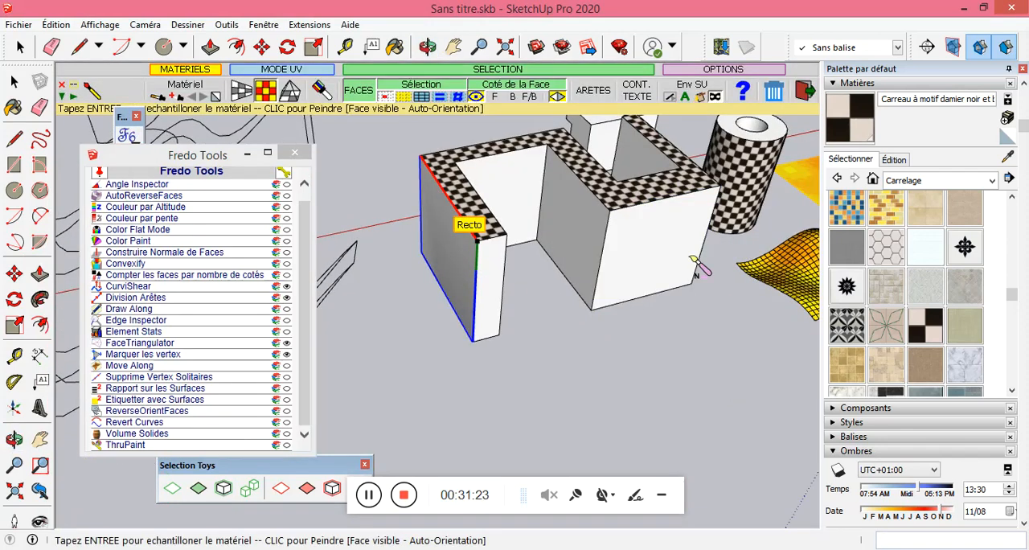
left_click(646, 251)
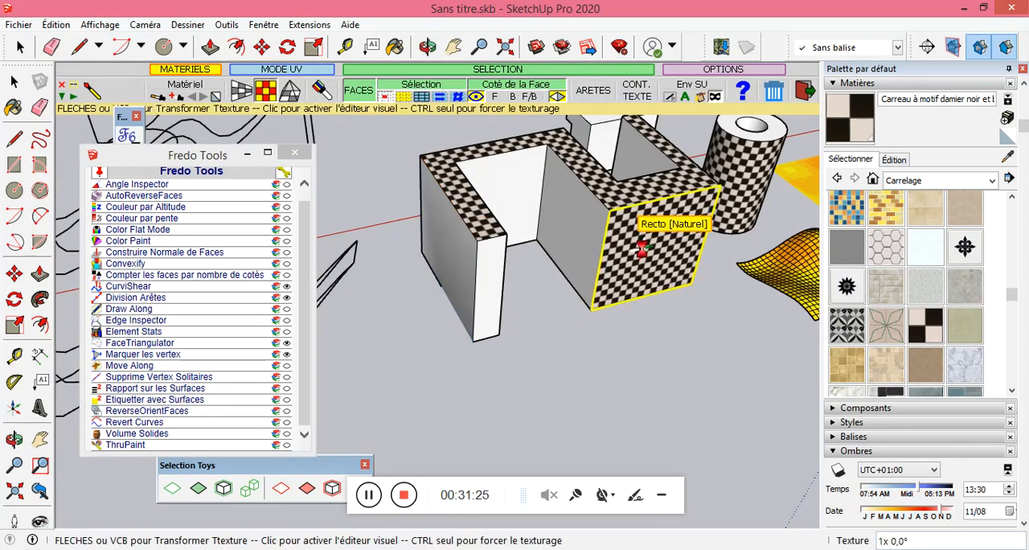
left_click(565, 231)
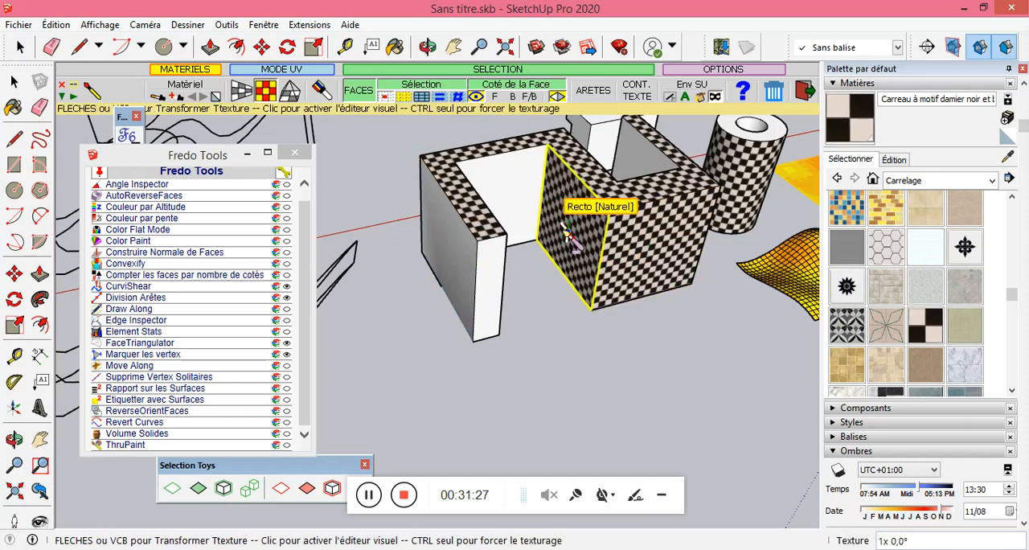
middle_click_drag(524, 187, 412, 226)
left_click(412, 226)
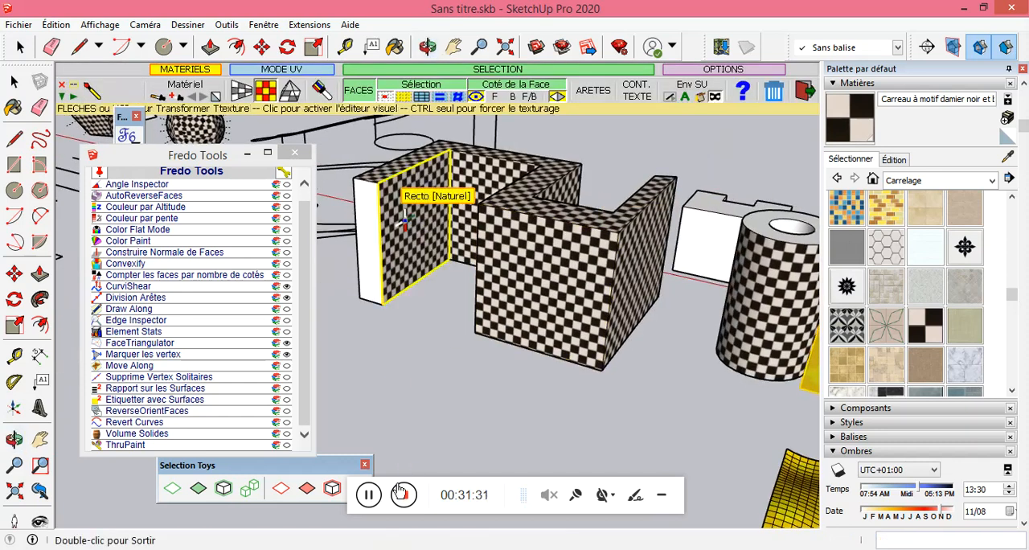